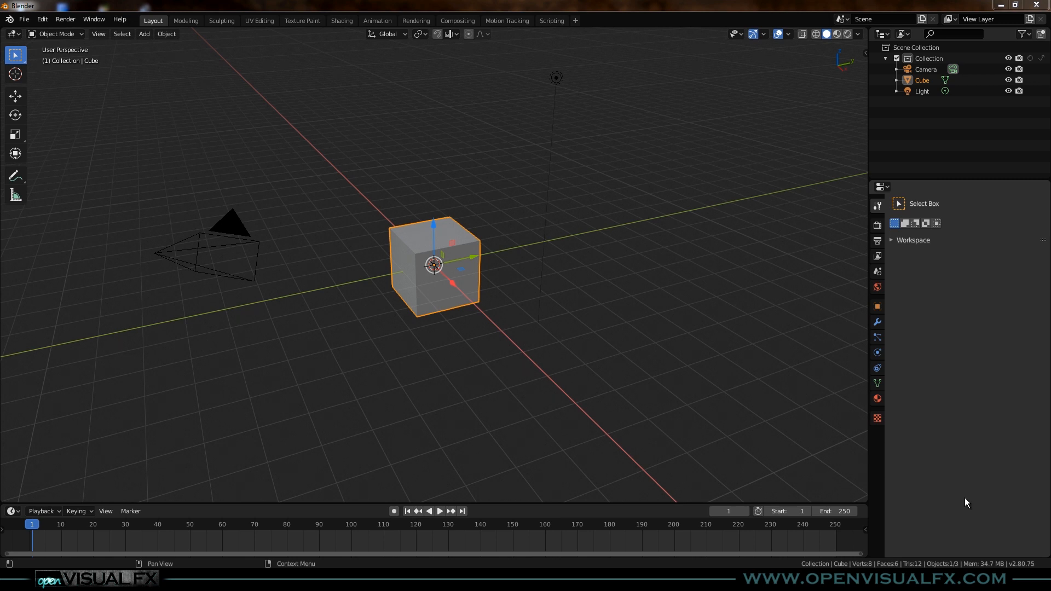
Open the recent file OVFX_handmatchmoving_element_electricity_v01.blend
left_click(24, 20)
left_click(25, 20)
left_click(24, 20)
mouse_move(50, 78)
left_click(21, 21)
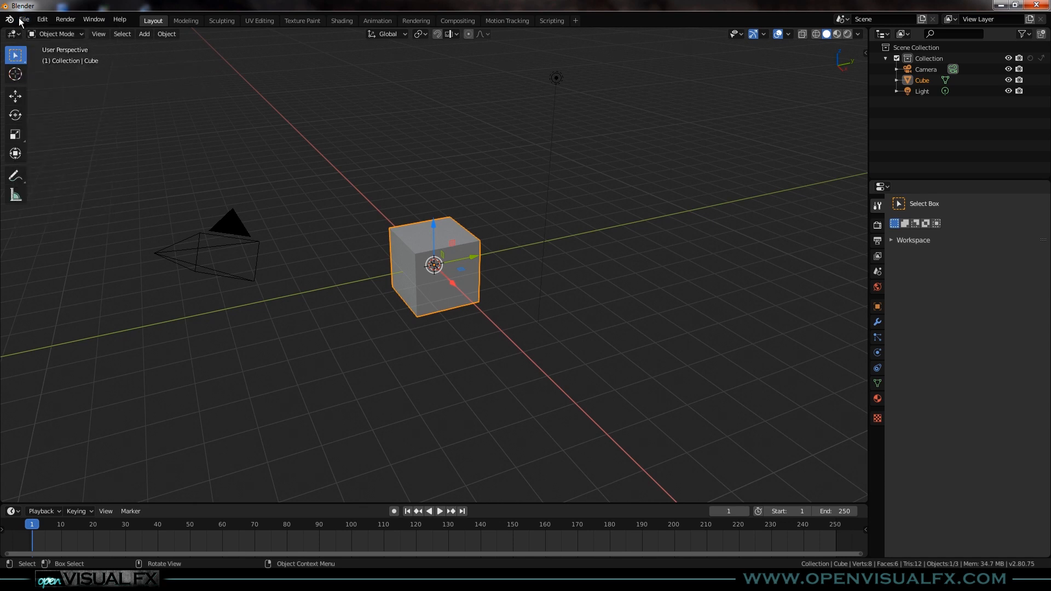
left_click(22, 21)
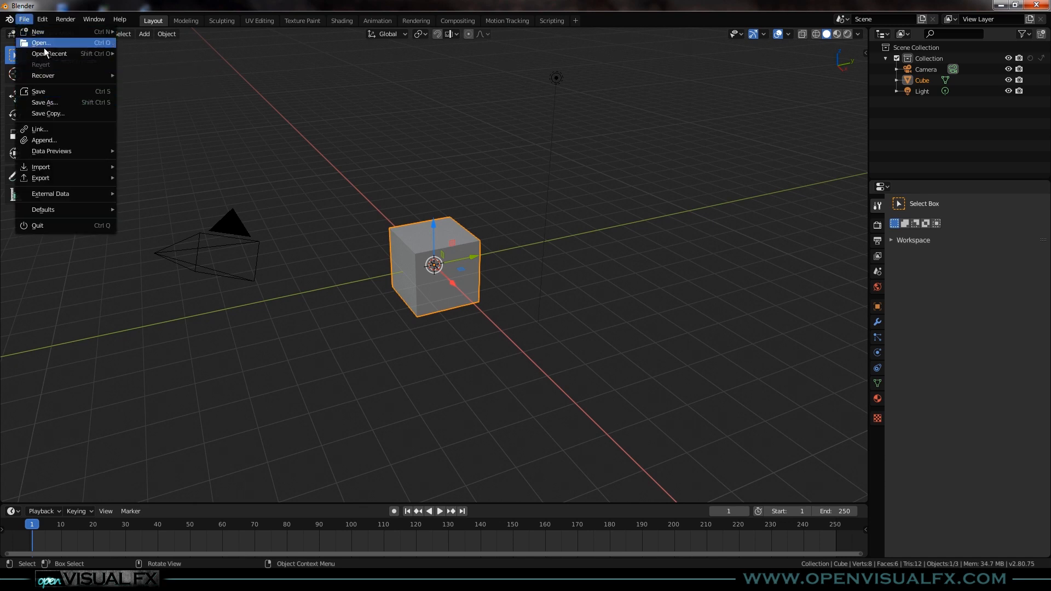
mouse_move(47, 55)
left_click(163, 53)
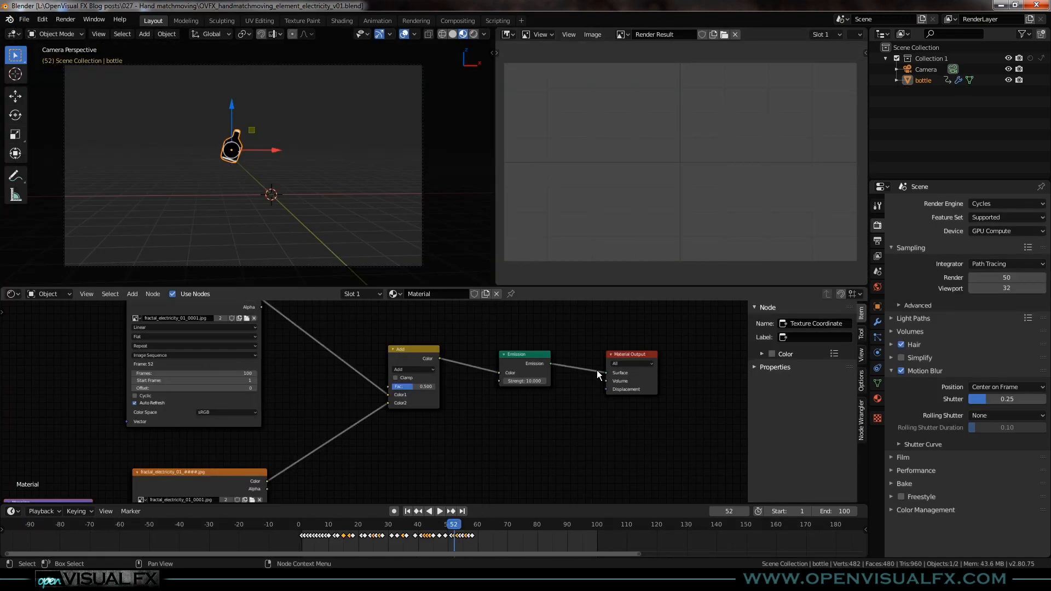
Zoom in on the bottle and scrub back to about frame 8 to examine its animated electricity texture
scroll(236, 148, "up", 5)
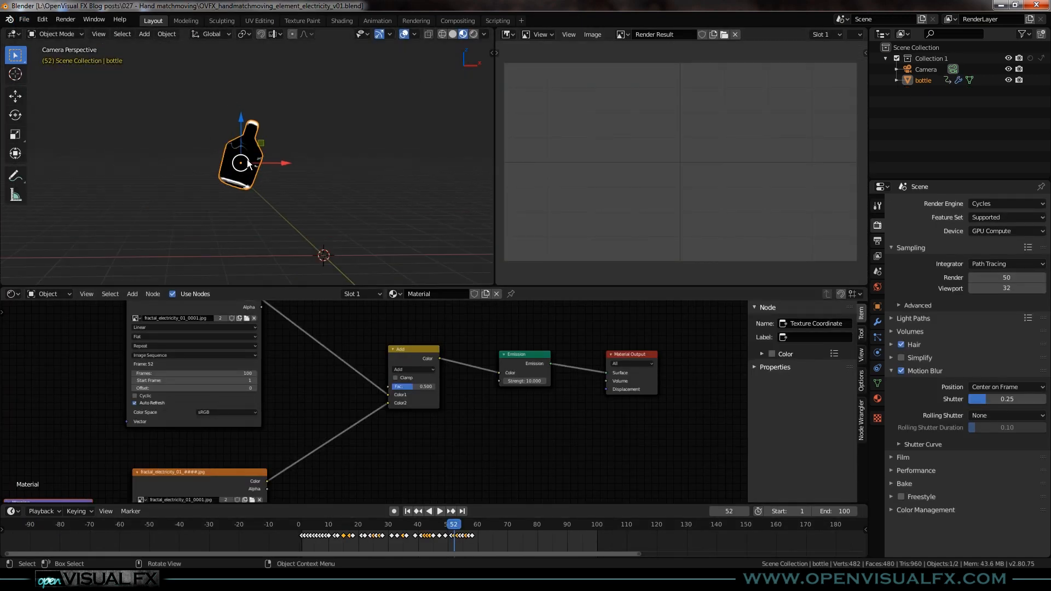
left_click_drag(394, 542, 349, 542)
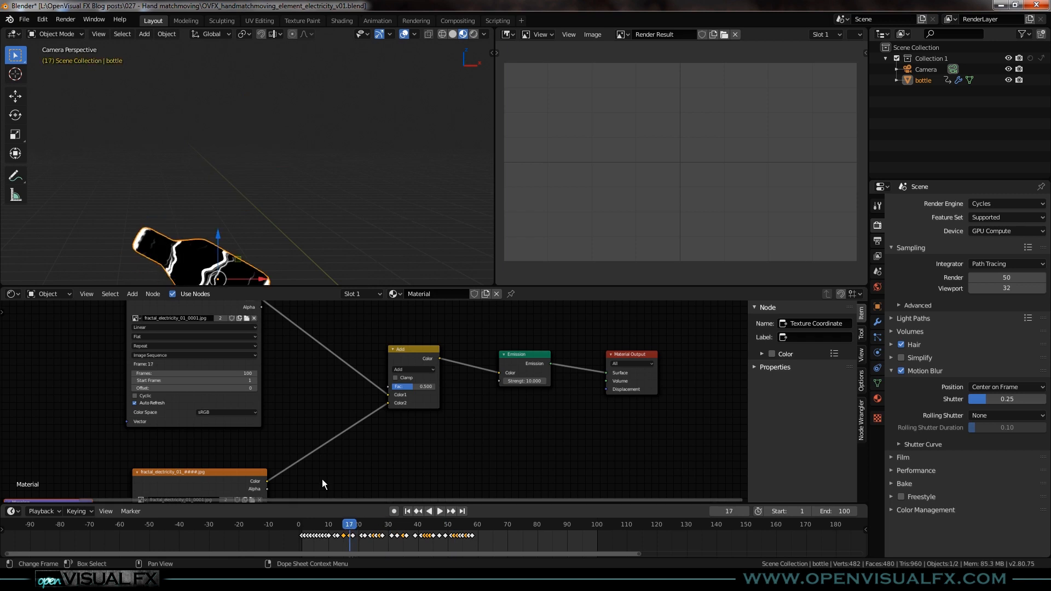
left_click_drag(350, 527, 336, 527)
key("Left")
key("Left")
key("Left")
key("Left")
key("Left")
key("Left")
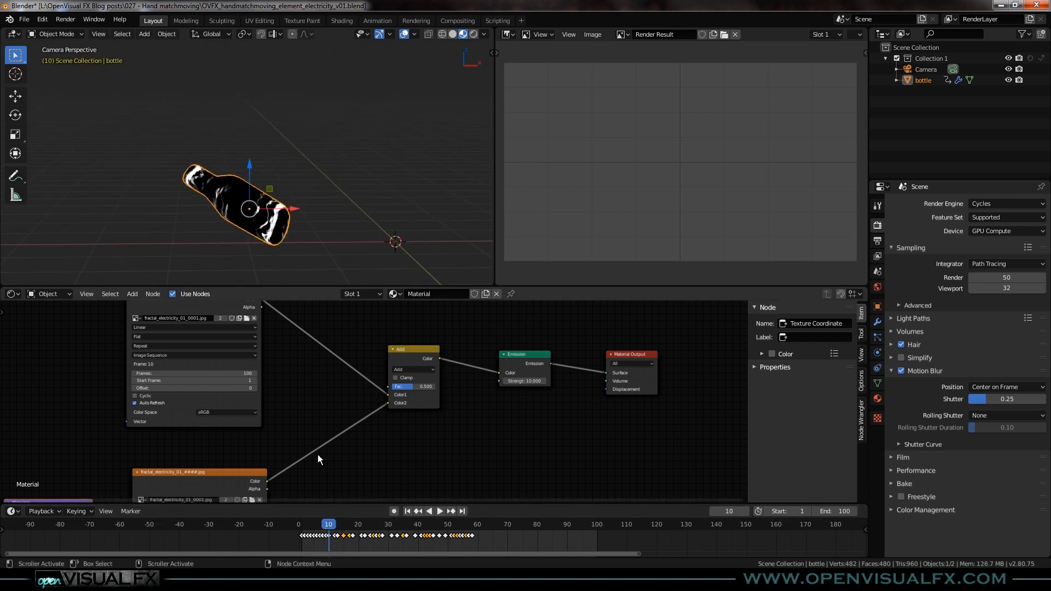
key("Right")
key("Right")
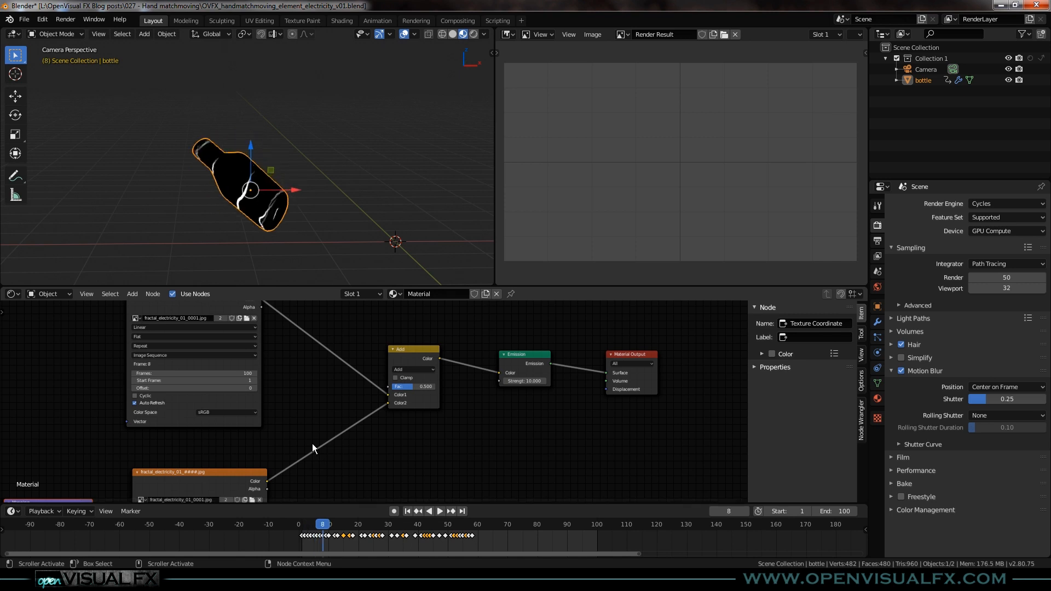
Preview the upper fractal_electricity_01 image sequence node alone on the bottle through a Viewer node
scroll(312, 444, "down", 2)
middle_click_drag(311, 410, 330, 436)
left_click(264, 349, "ctrl+shift")
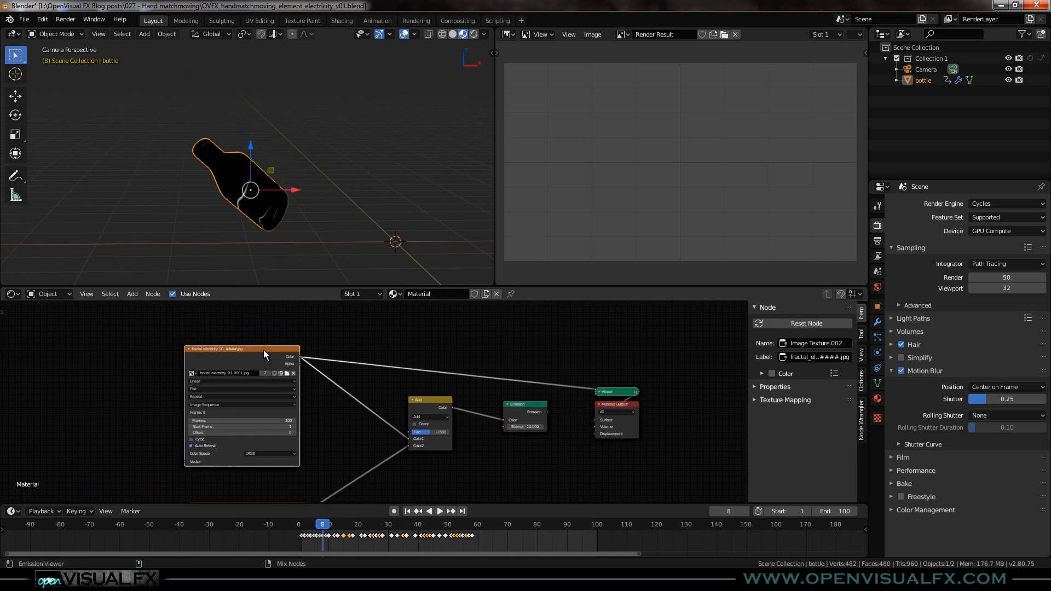
scroll(237, 373, "up", 2)
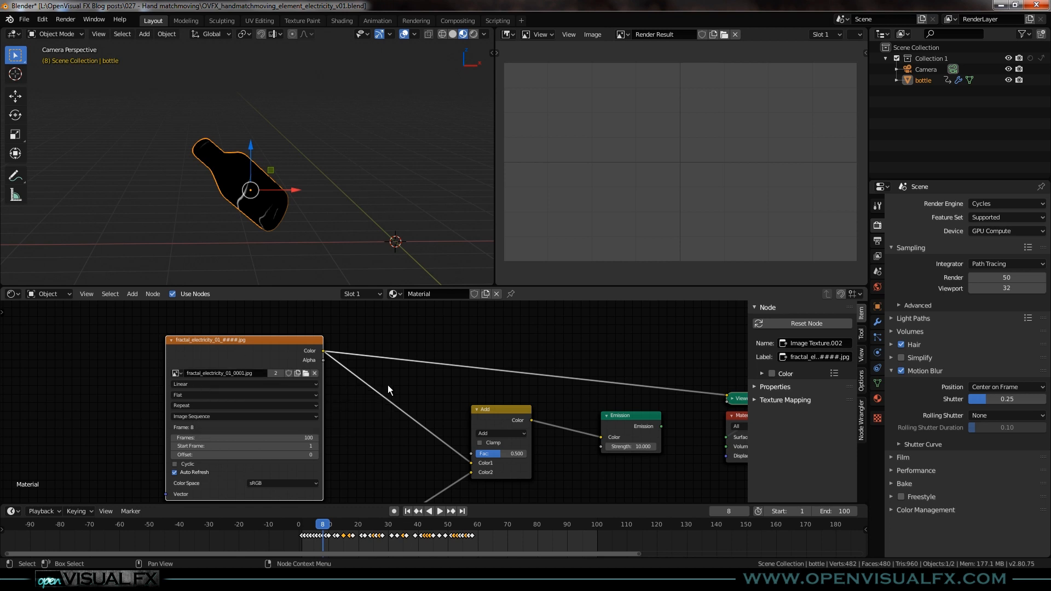
Examine the second electricity image sequence with its offset and cyclic settings, plus the Mapping and Texture Coordinate nodes feeding it
scroll(388, 385, "down", 1)
middle_click_drag(392, 434, 330, 371, "shift")
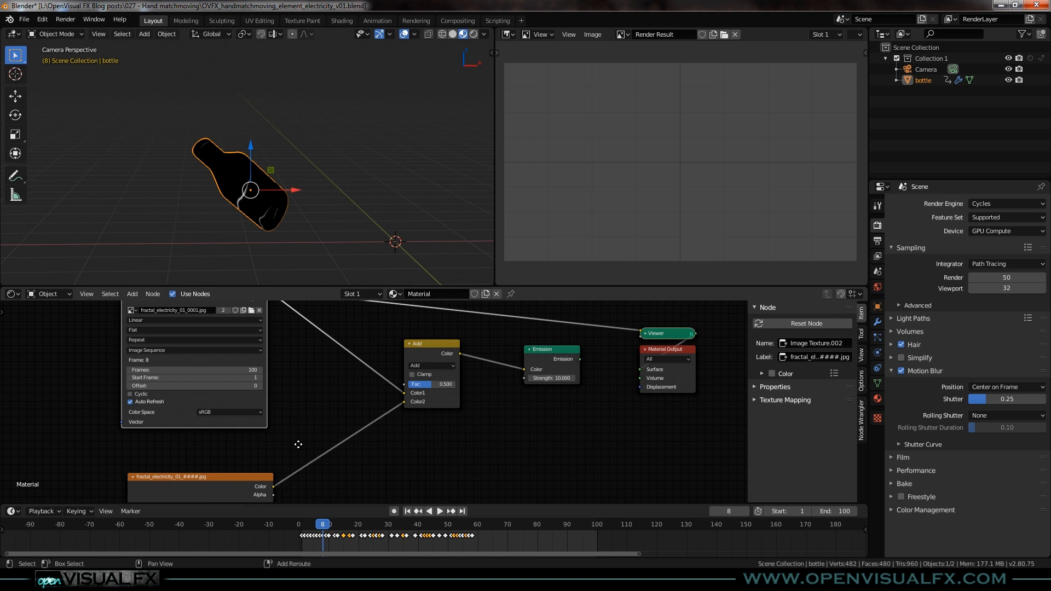
middle_click_drag(298, 444, 408, 357)
middle_click_drag(322, 424, 402, 346)
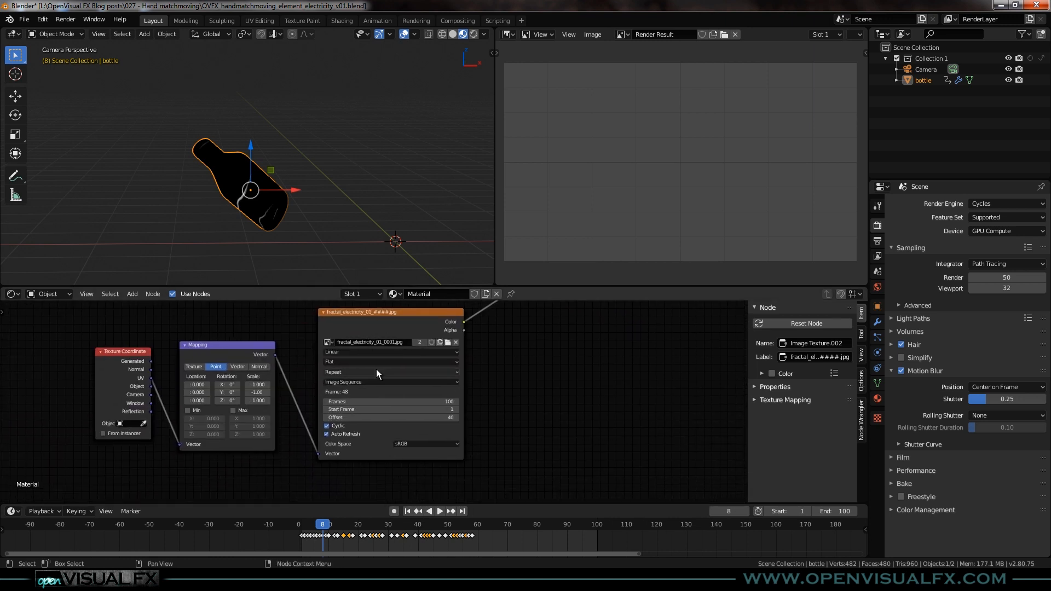
scroll(423, 415, "up", 2)
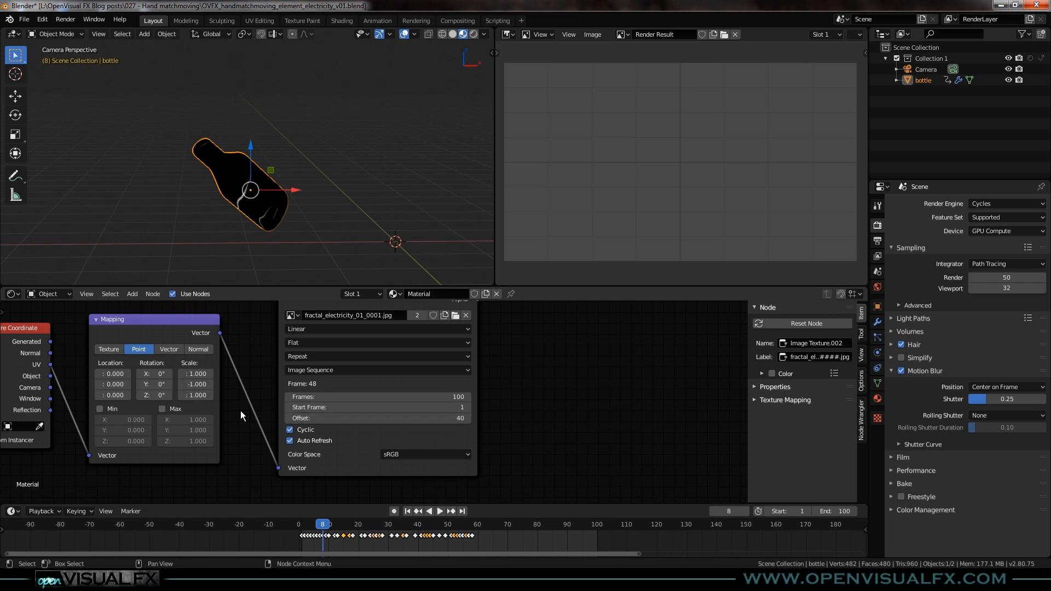
scroll(392, 398, "down", 4)
middle_click_drag(459, 373, 333, 478, "shift")
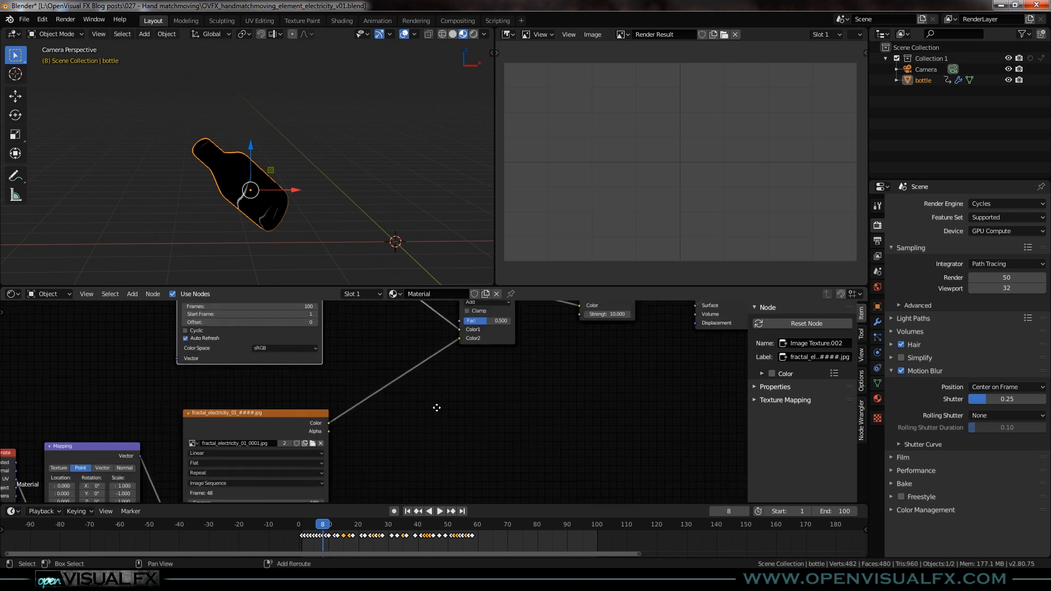
Preview the Add node's combined output at frame 12, then route the Emission node back into the Material Output surface
middle_click_drag(442, 400, 396, 373, "shift")
left_click(389, 373, "ctrl+shift")
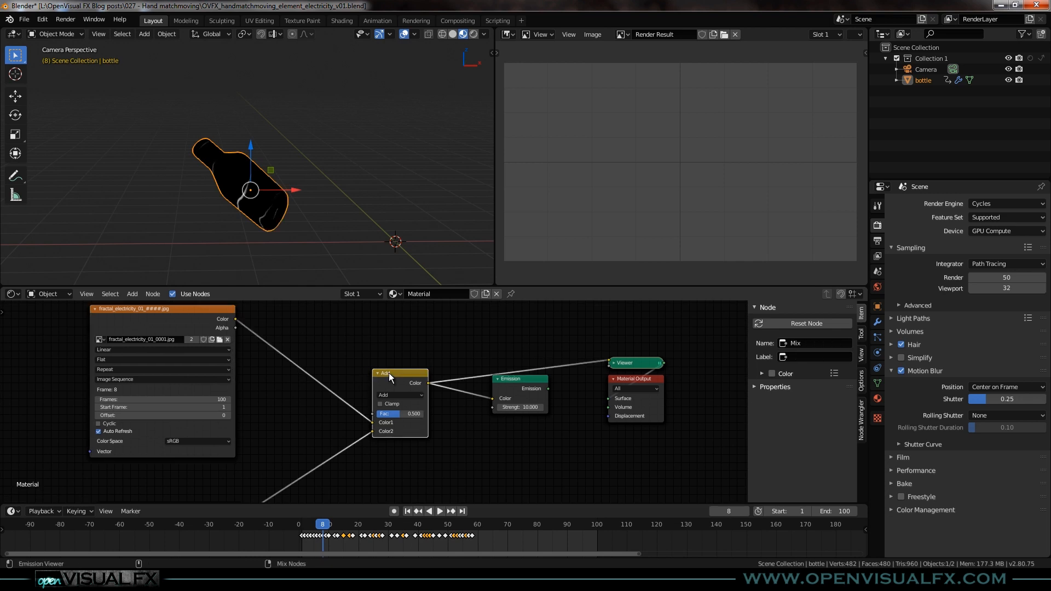
left_click_drag(329, 527, 334, 527)
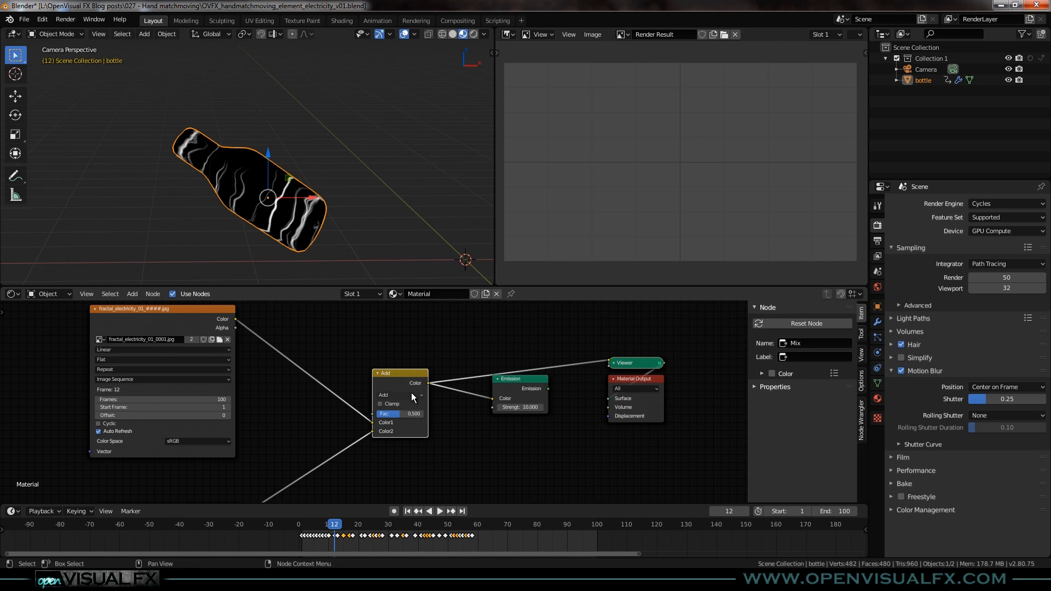
left_click(528, 380, "ctrl+shift")
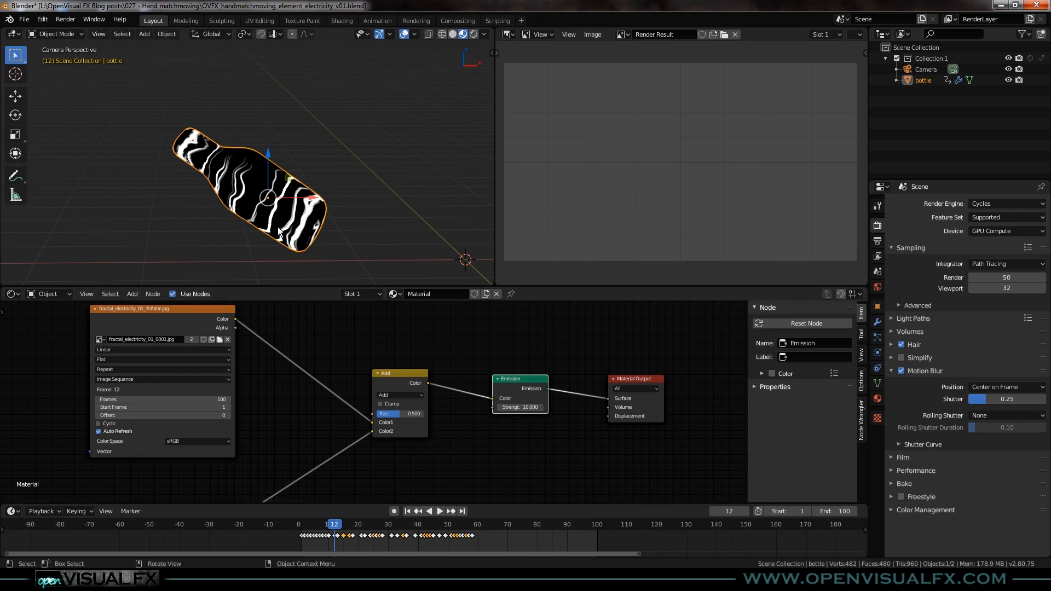
Render frame 12 of the electrified bottle and enlarge the render result
scroll(333, 189, "down", 2)
middle_click_drag(315, 230, 303, 202, "shift")
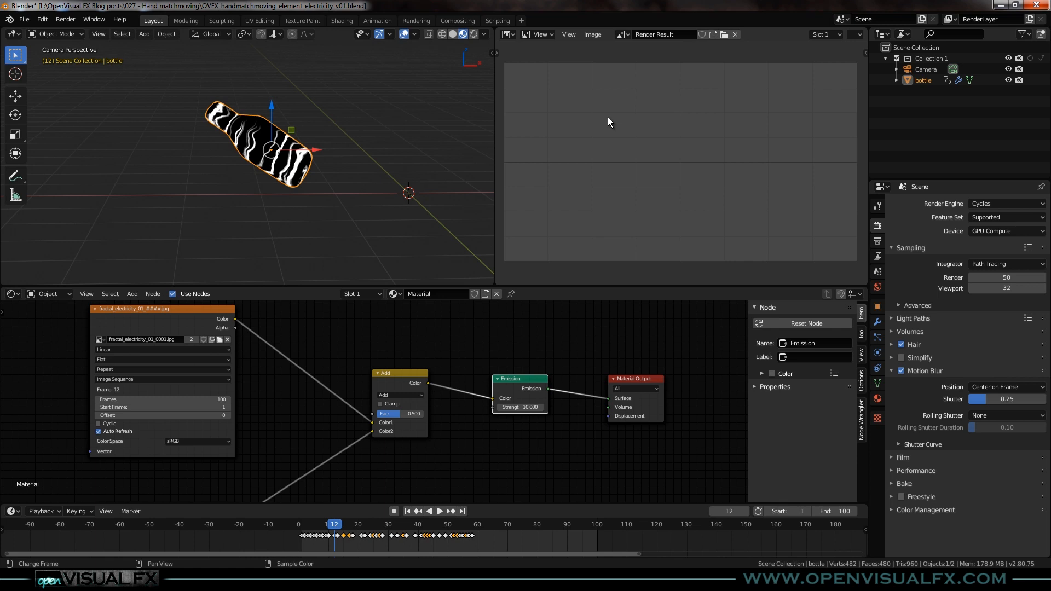
key("F12")
scroll(668, 186, "up", 6)
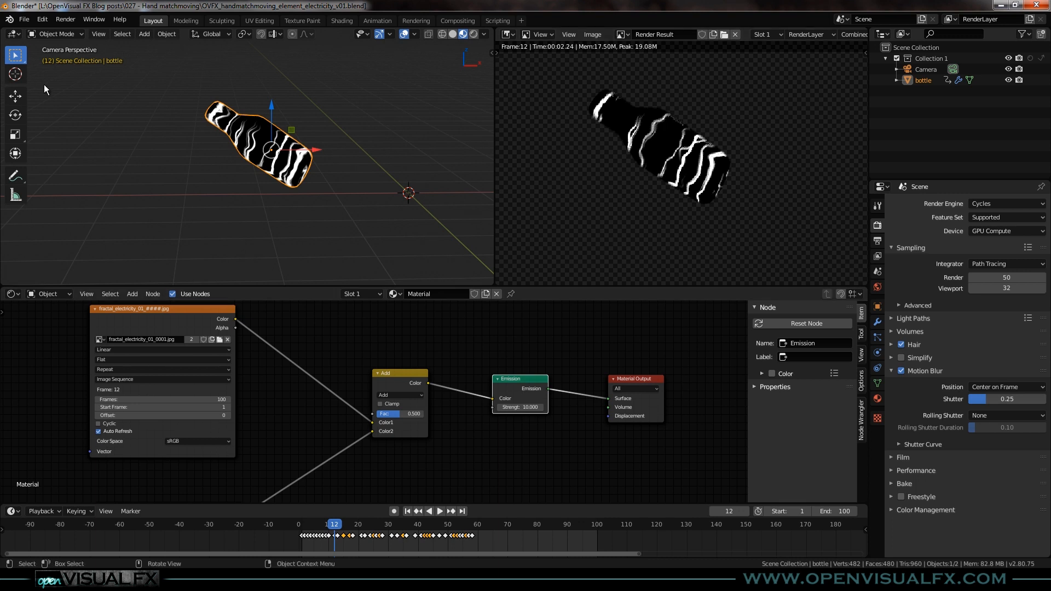
Open OVFX_handmatchmoving_element_smoke_v01.blend, discarding the unsaved changes in the electricity file
left_click(25, 20)
left_click(34, 43)
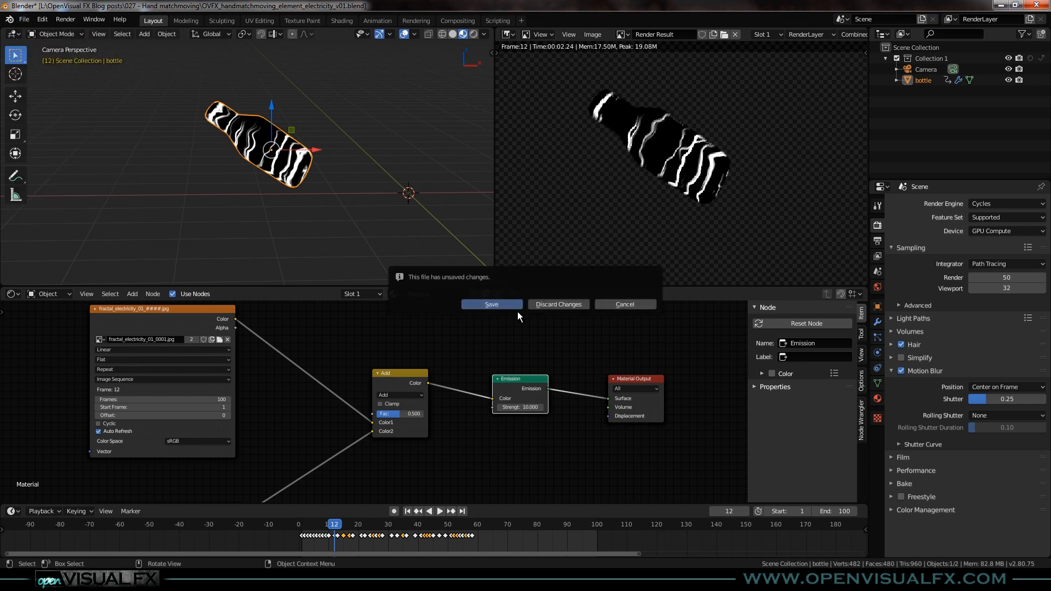
left_click(536, 306)
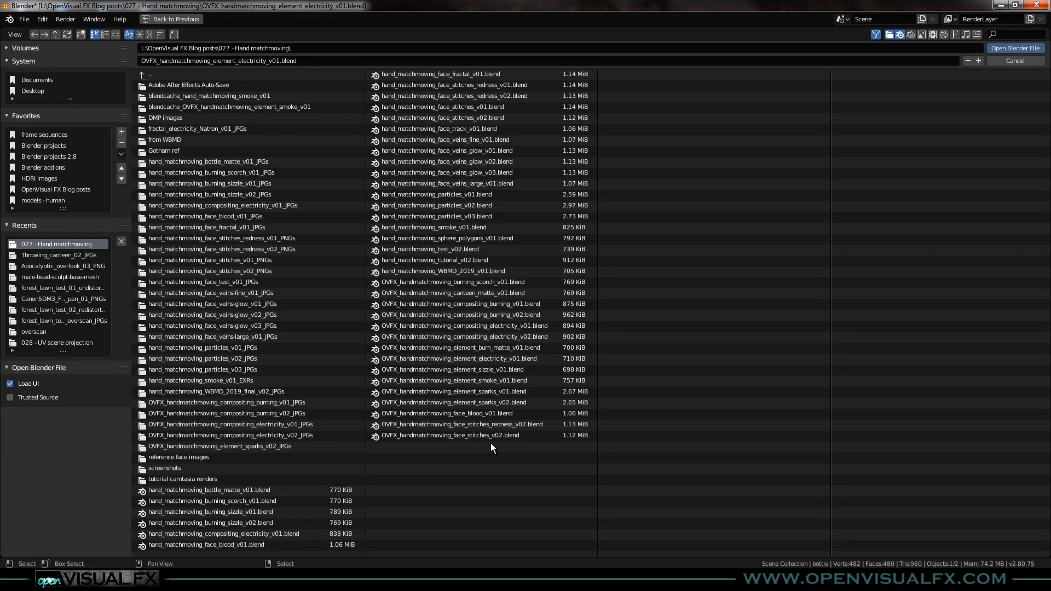
double_click(481, 380)
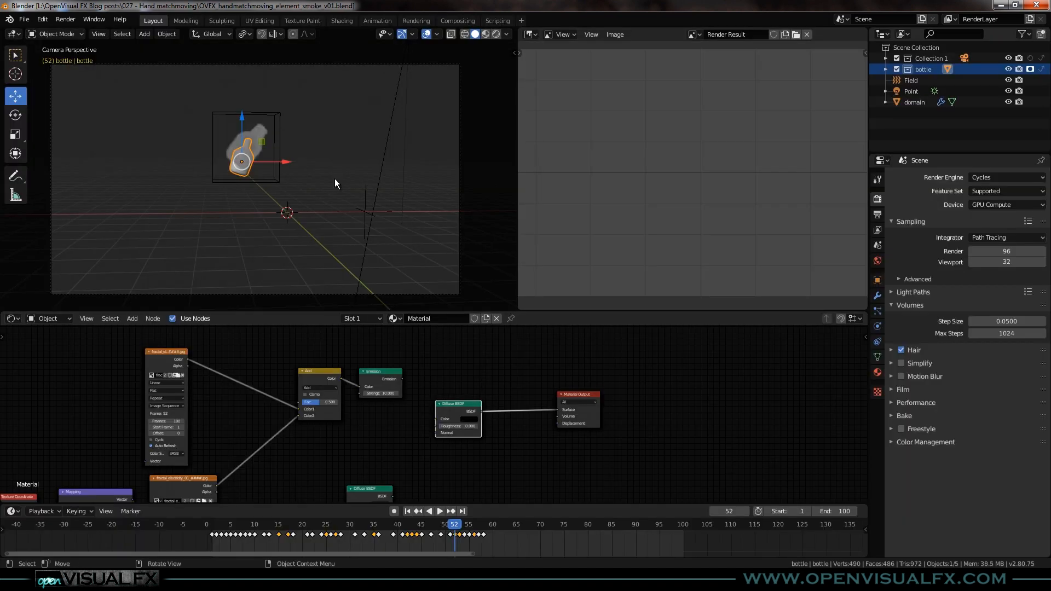
Move to frame 15, orbit out of the camera view, and select the smoke domain box around the bottle
left_click_drag(403, 525, 278, 526)
scroll(360, 181, "down", 2)
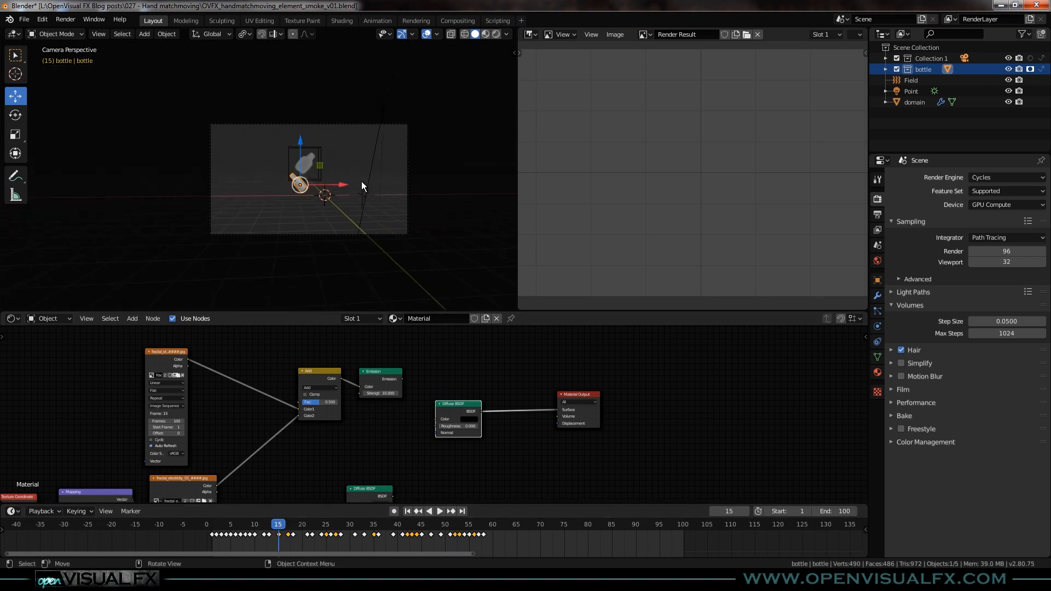
middle_click_drag(365, 185, 278, 119)
right_click(278, 119)
left_click(279, 118)
left_click(284, 107)
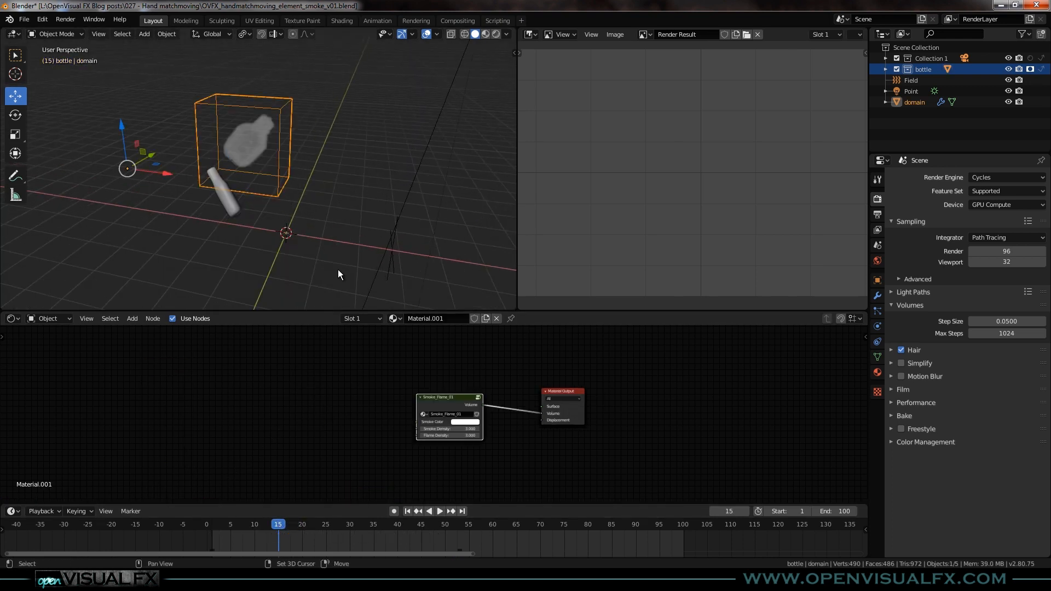
Return to frame 1 and show the domain's Smoke physics settings down to the Cache bake options
key("shift+Left")
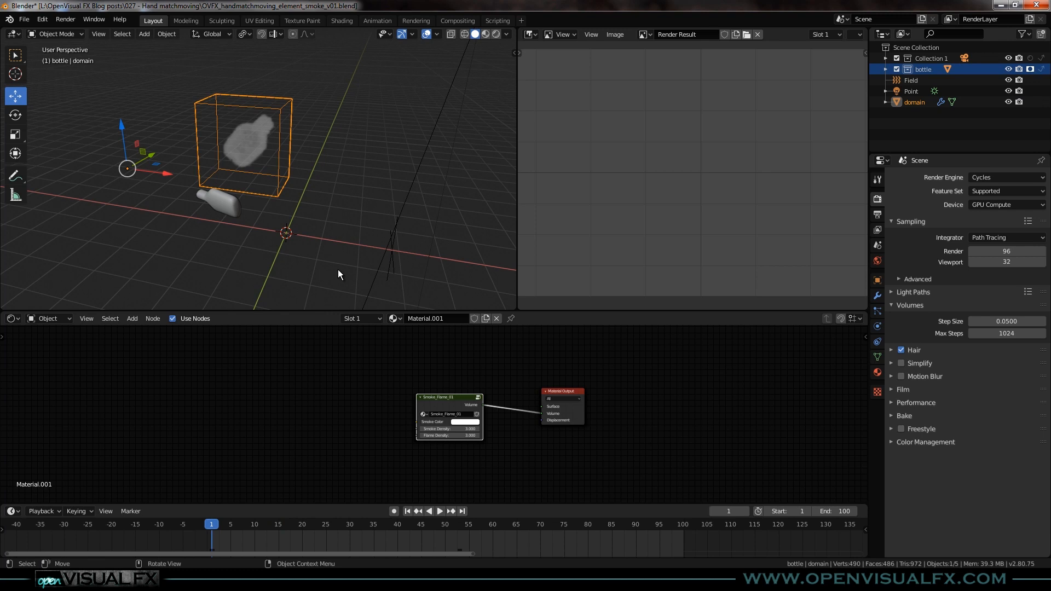
left_click(878, 326)
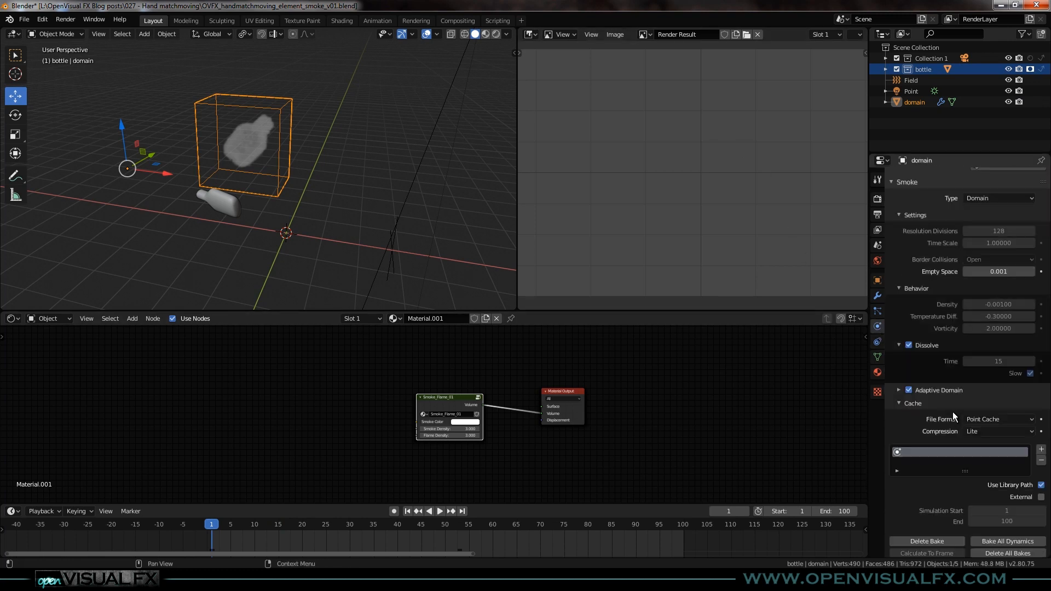
scroll(953, 412, "down", 6)
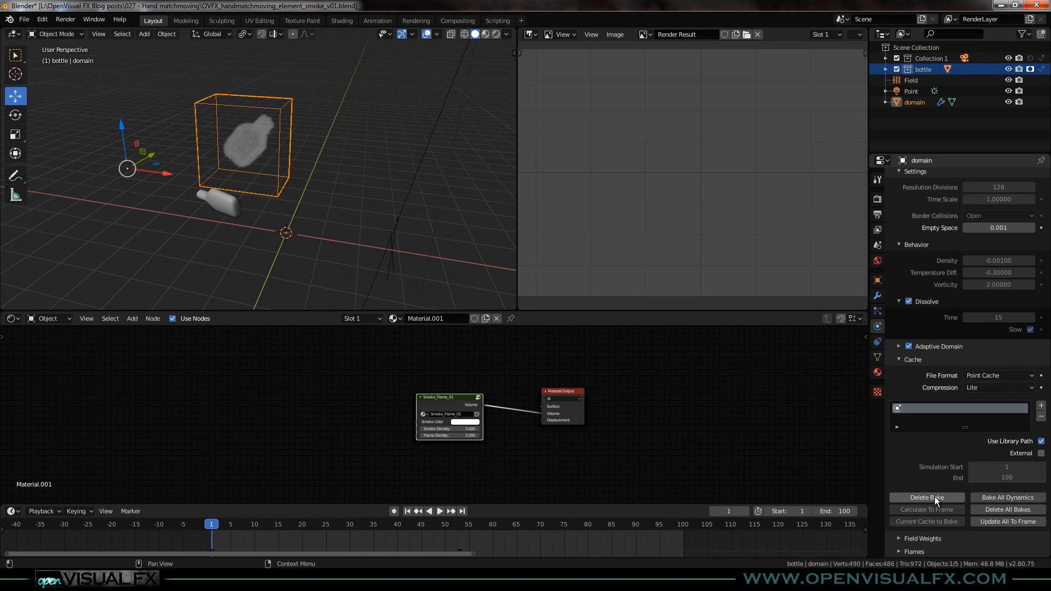
Play the baked smoke simulation briefly from frame 1, stop it, and return to the first frame
left_click(245, 521)
left_click_drag(252, 527, 175, 514)
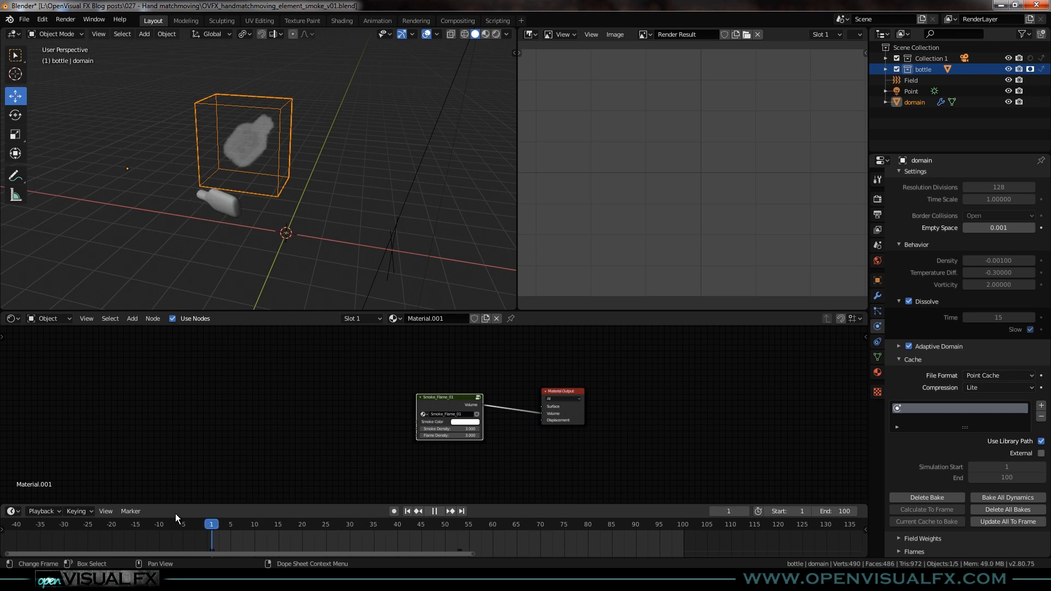
scroll(426, 385, "up", 1)
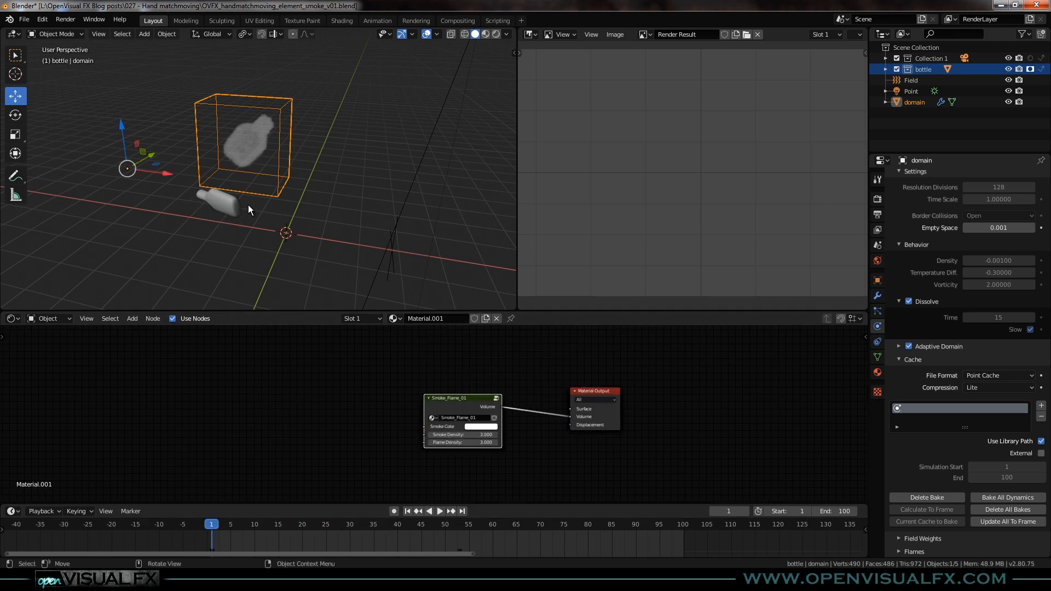
key("space")
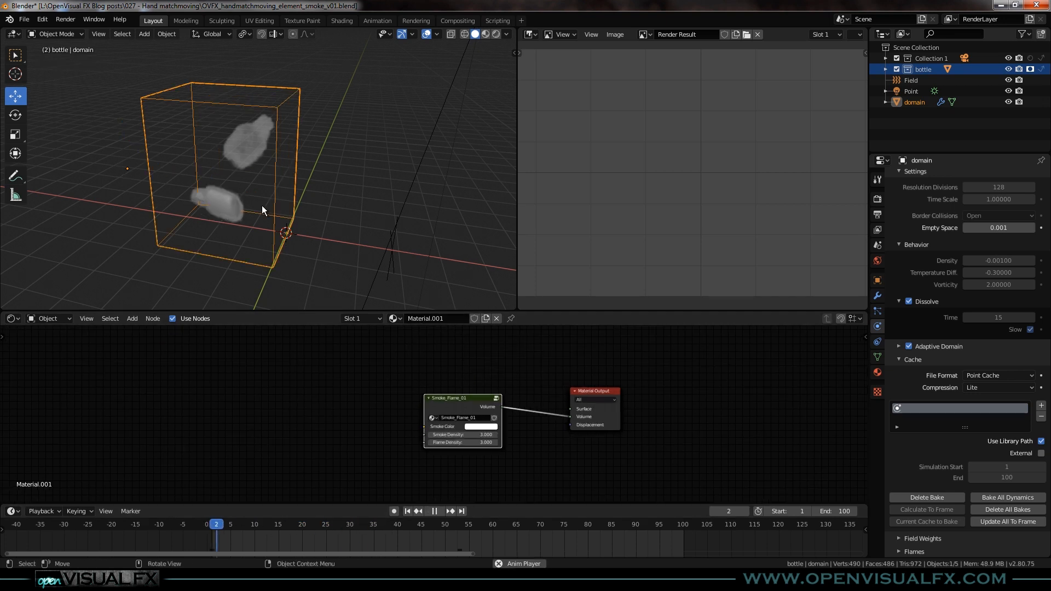
key("space")
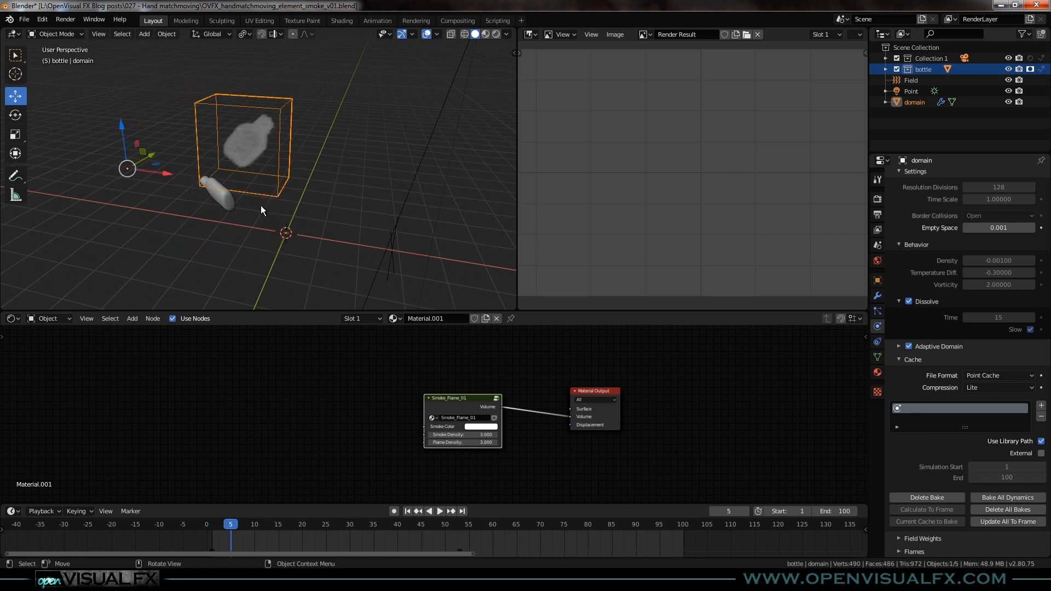
key("shift+Left")
Review the domain's smoke settings, then select the bottle to inspect its Smoke Flow settings
middle_click_drag(234, 235, 251, 215)
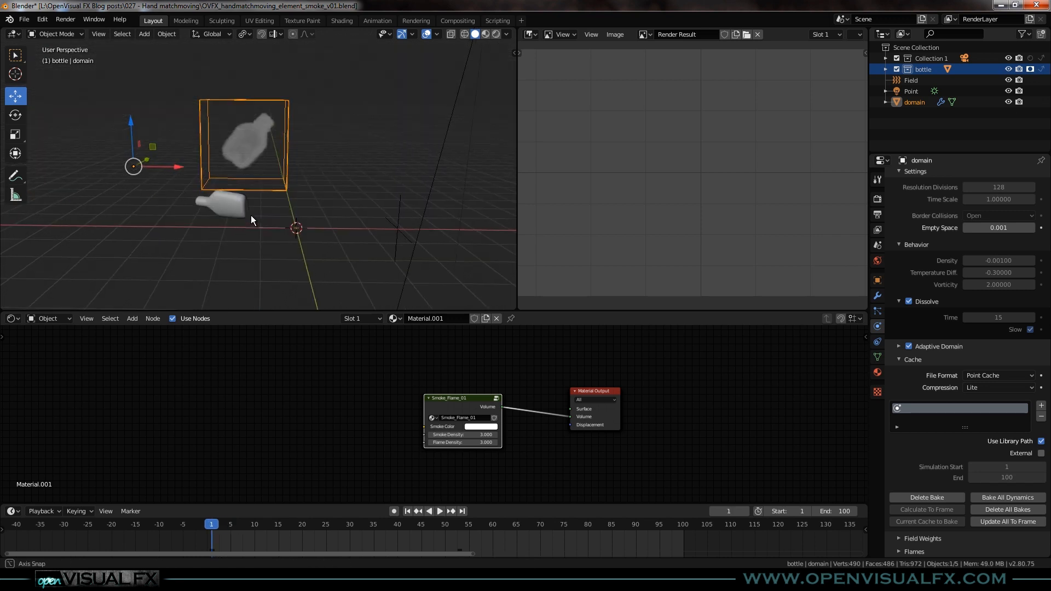
scroll(925, 372, "up", 5)
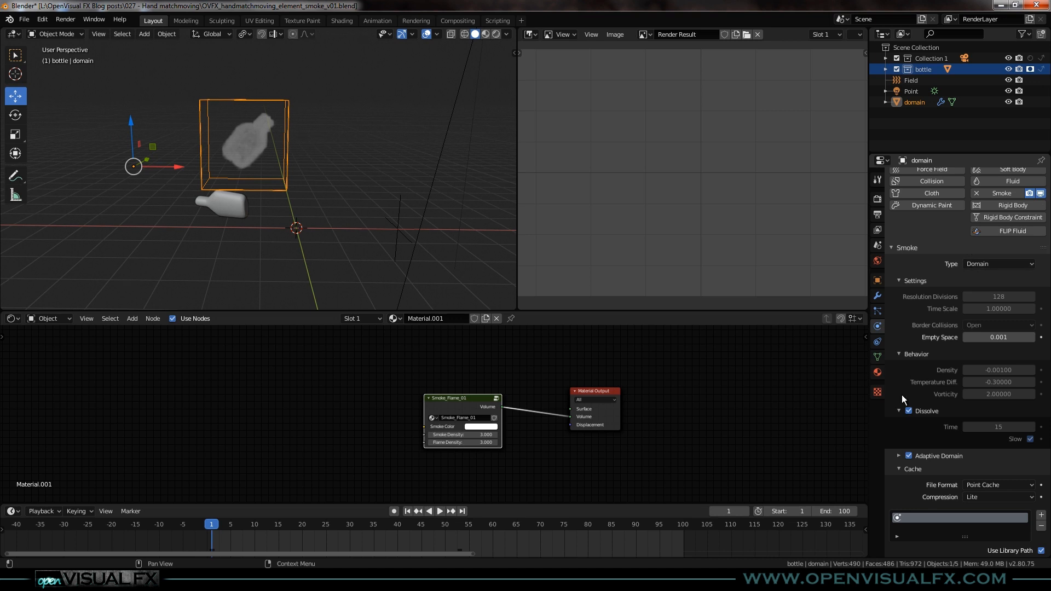
scroll(963, 384, "down", 5)
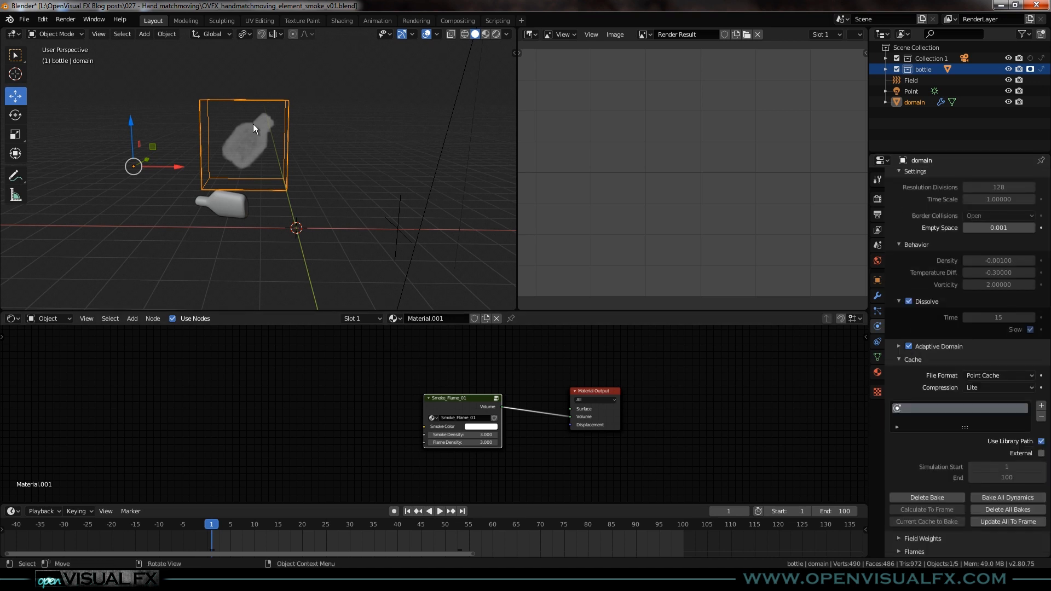
left_click(221, 205)
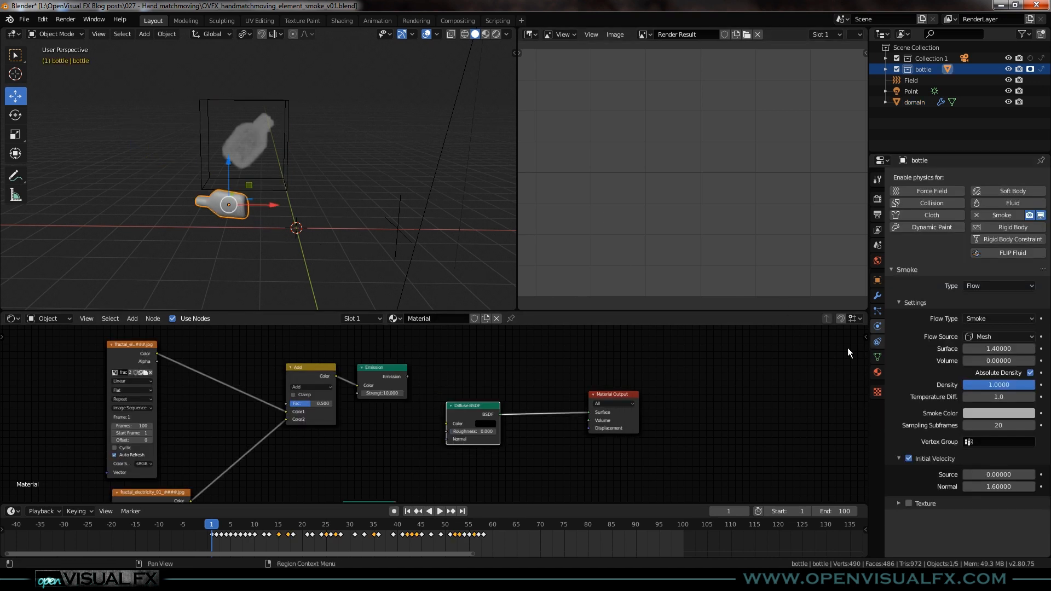
scroll(260, 214, "up", 2)
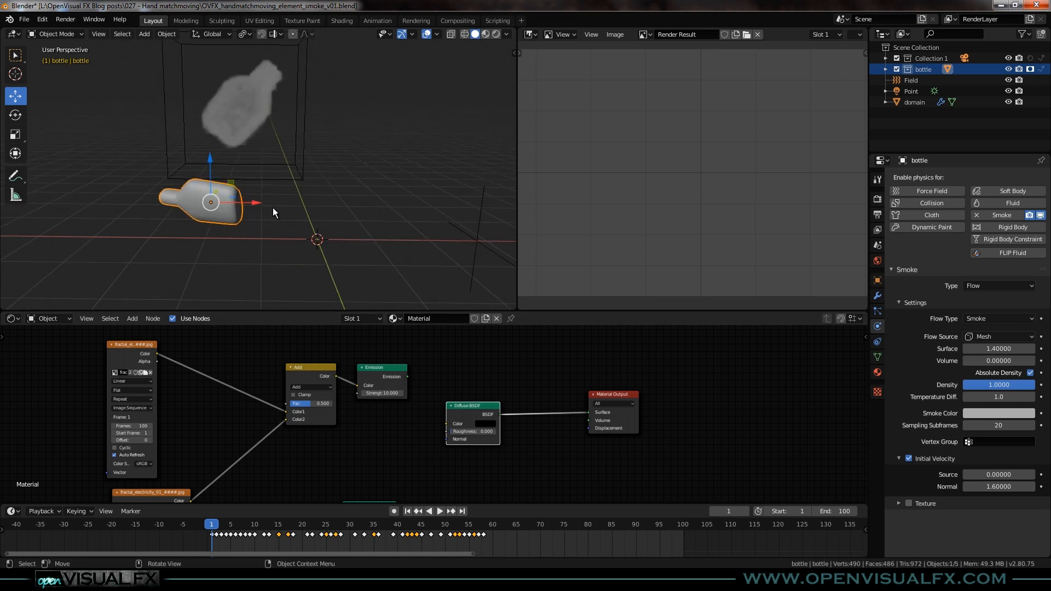
Examine the smoke bottle up close and the black Diffuse BSDF node wired to its material output
scroll(198, 212, "up", 4)
middle_click_drag(217, 209, 299, 137, "shift")
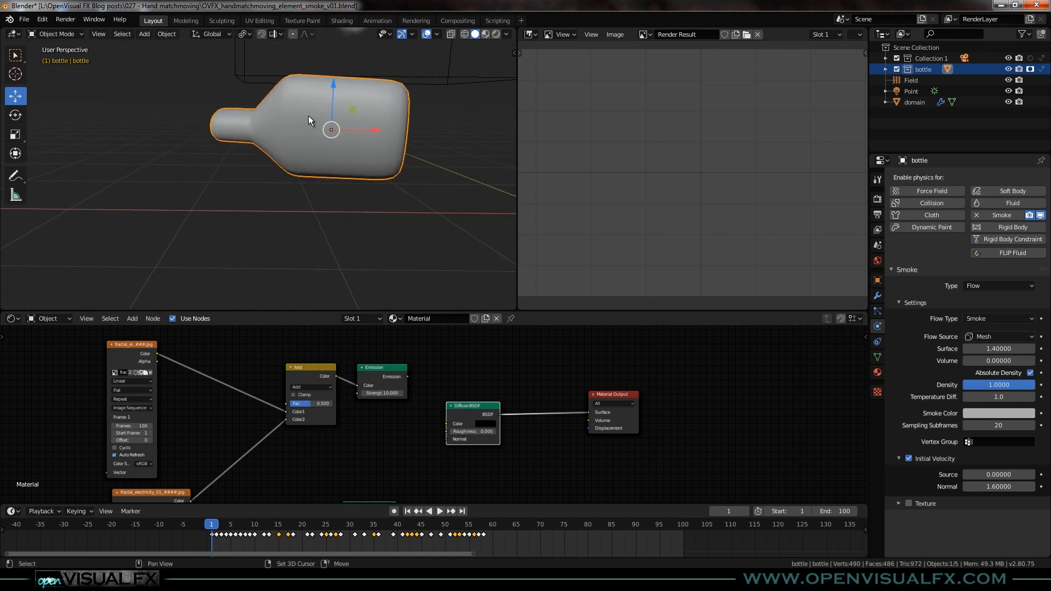
scroll(456, 428, "up", 3)
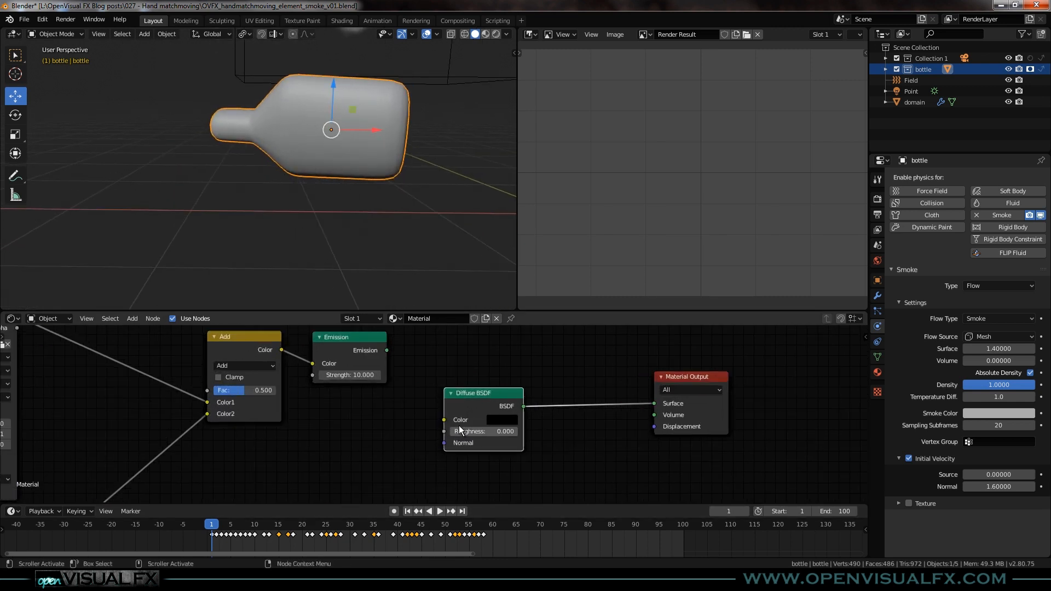
left_click_drag(492, 395, 521, 394)
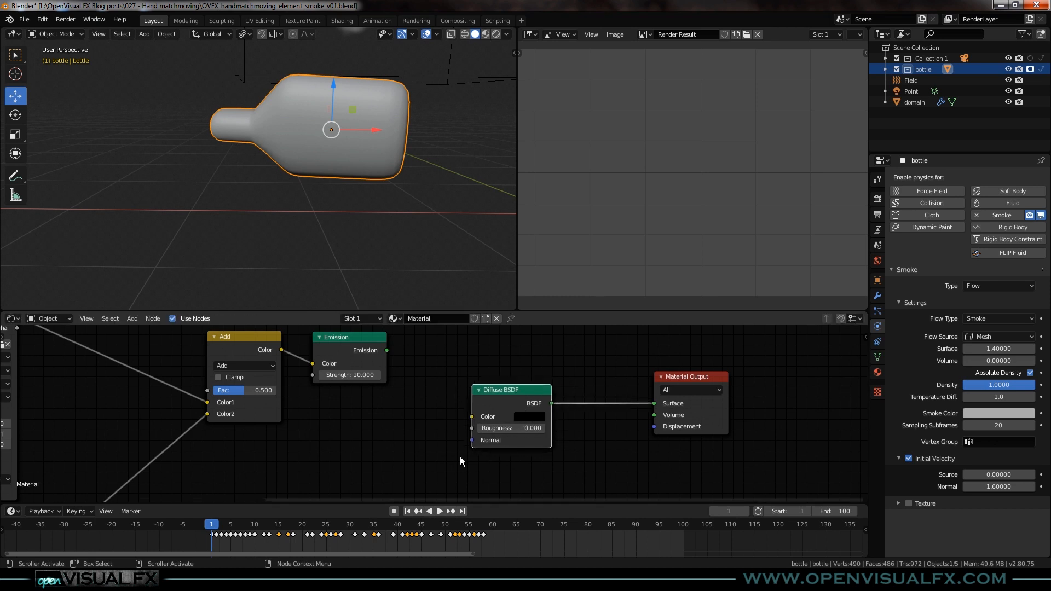
scroll(460, 457, "down", 2)
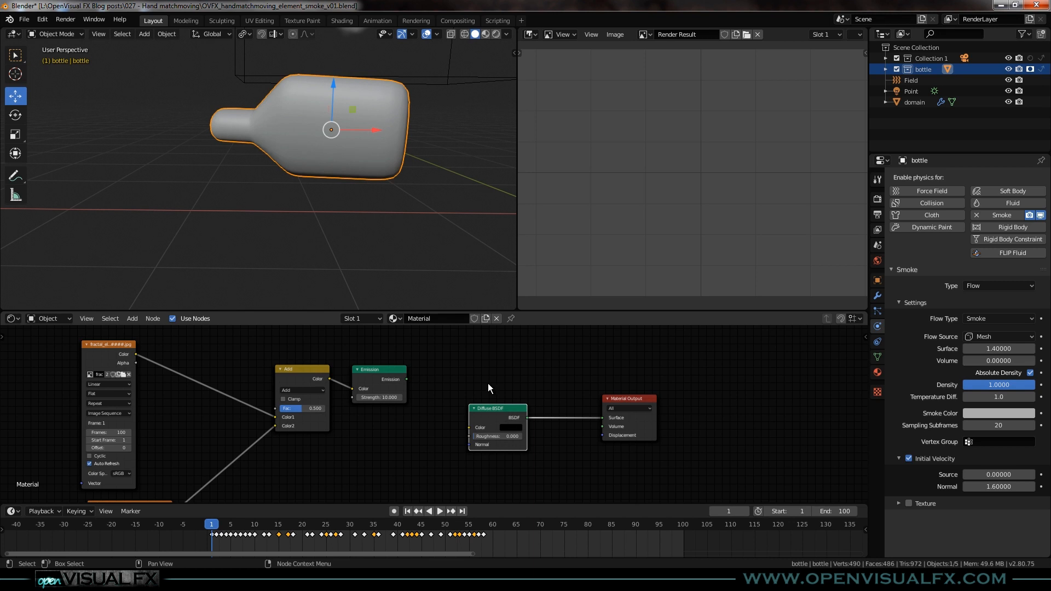
scroll(338, 163, "down", 5)
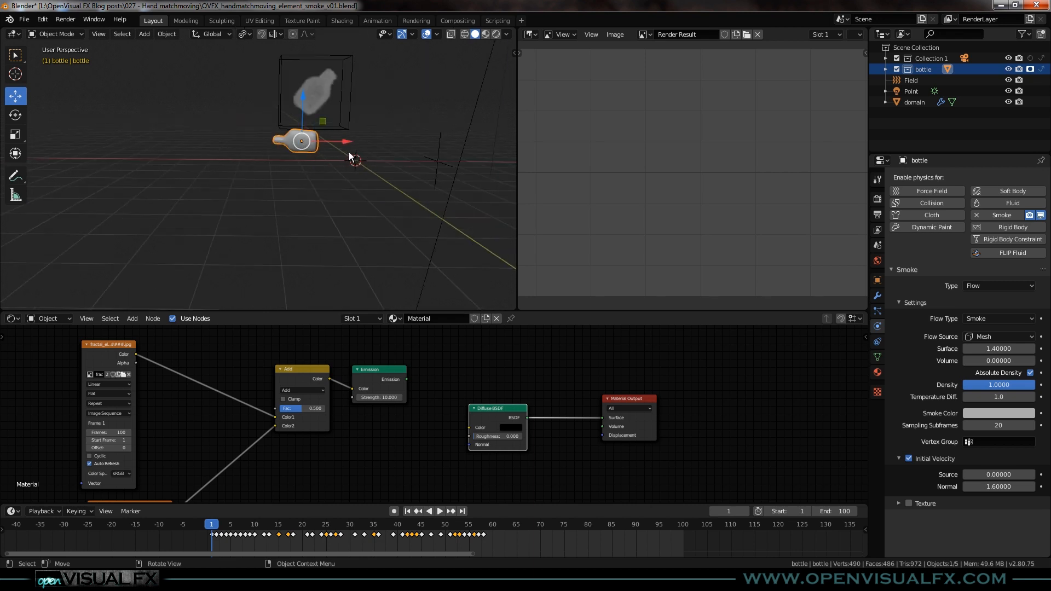
middle_click_drag(337, 163, 276, 171)
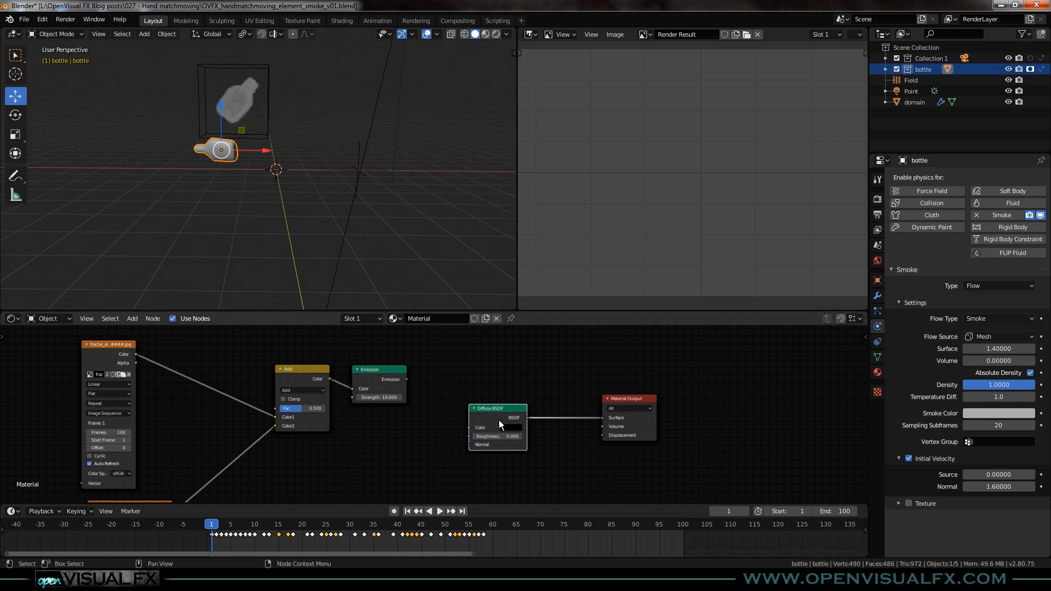
left_click_drag(507, 409, 513, 405)
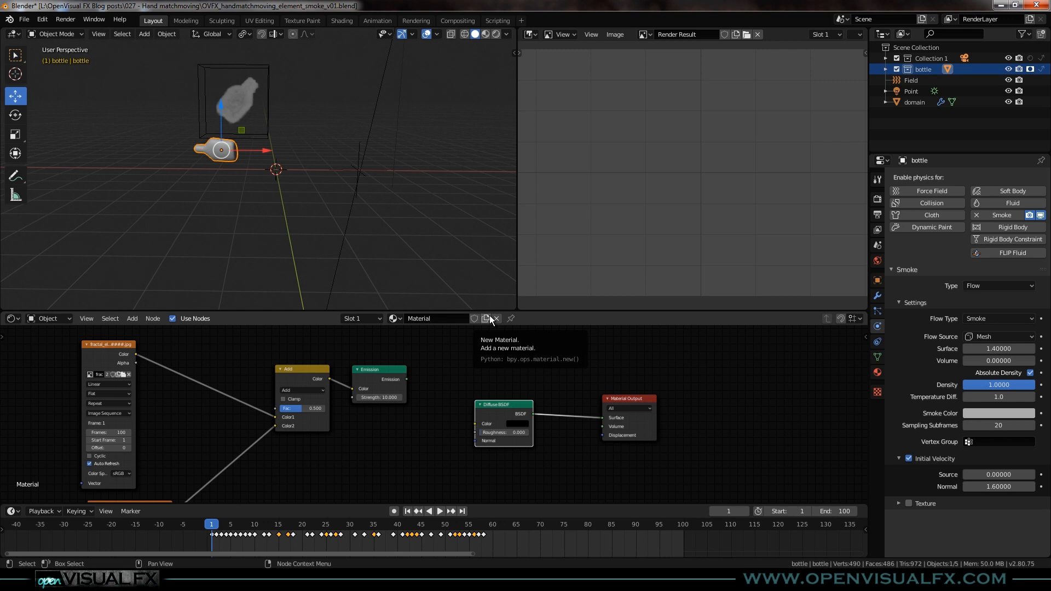
Open OVFX_handmatchmoving_element_burn_matte_v01.blend and look over the bottle material's node tree
left_click(24, 19)
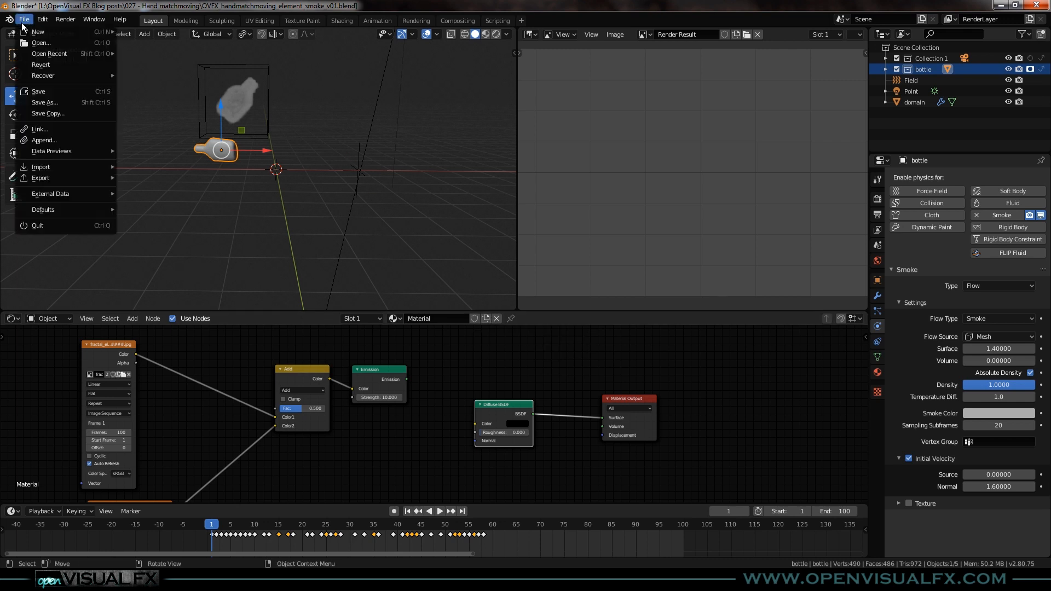
left_click(55, 46)
left_click(578, 304)
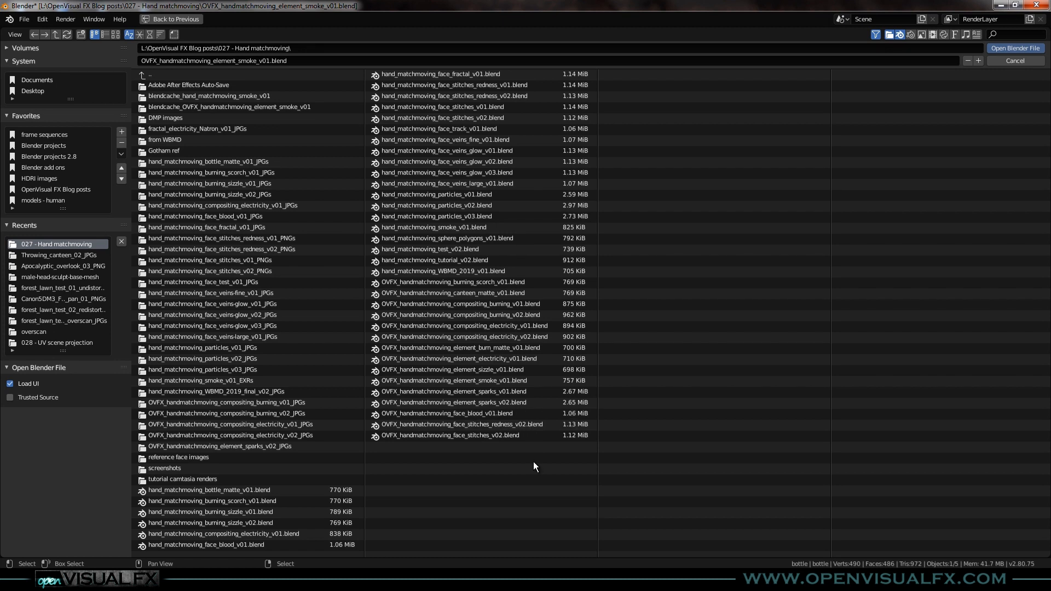
left_click(491, 346)
double_click(480, 349)
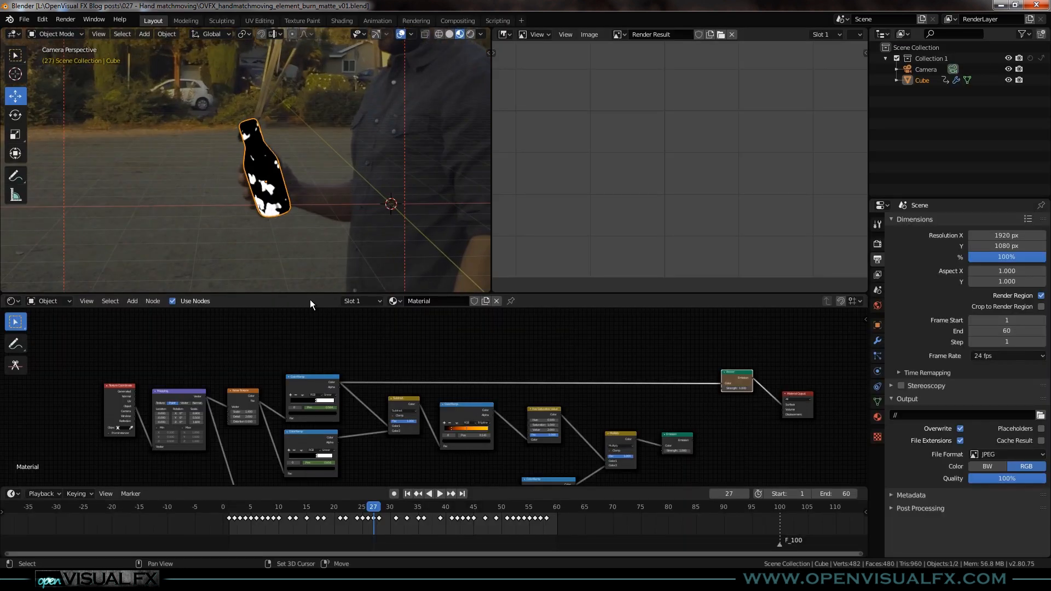
middle_click_drag(417, 450, 433, 400)
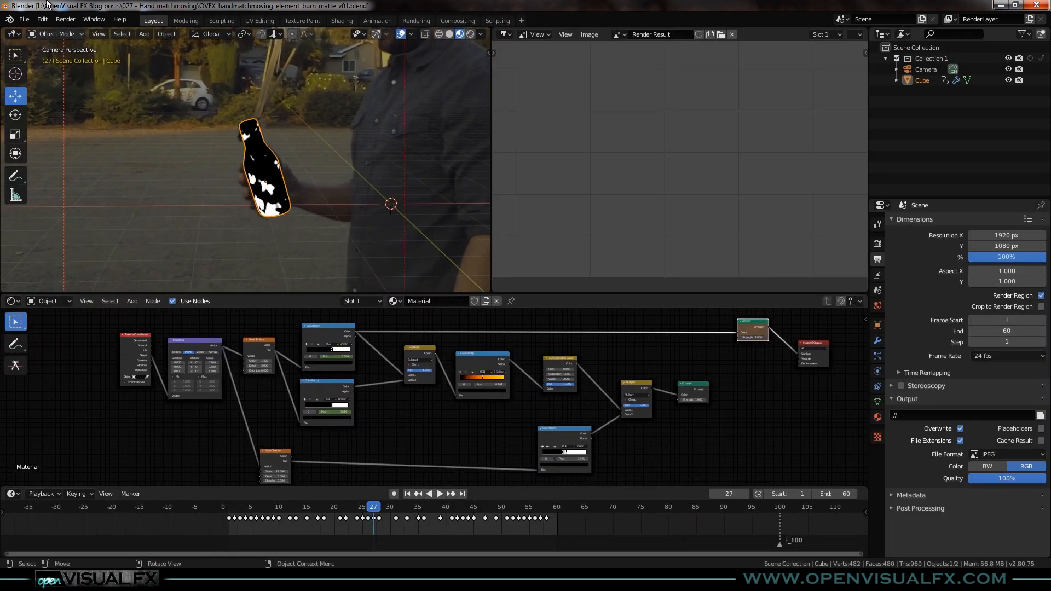
Hide folders in the file browser, open OVFX_handmatchmoving_element_sizzle_v01.blend and frame the bottle in the camera view
left_click(26, 20)
left_click(34, 44)
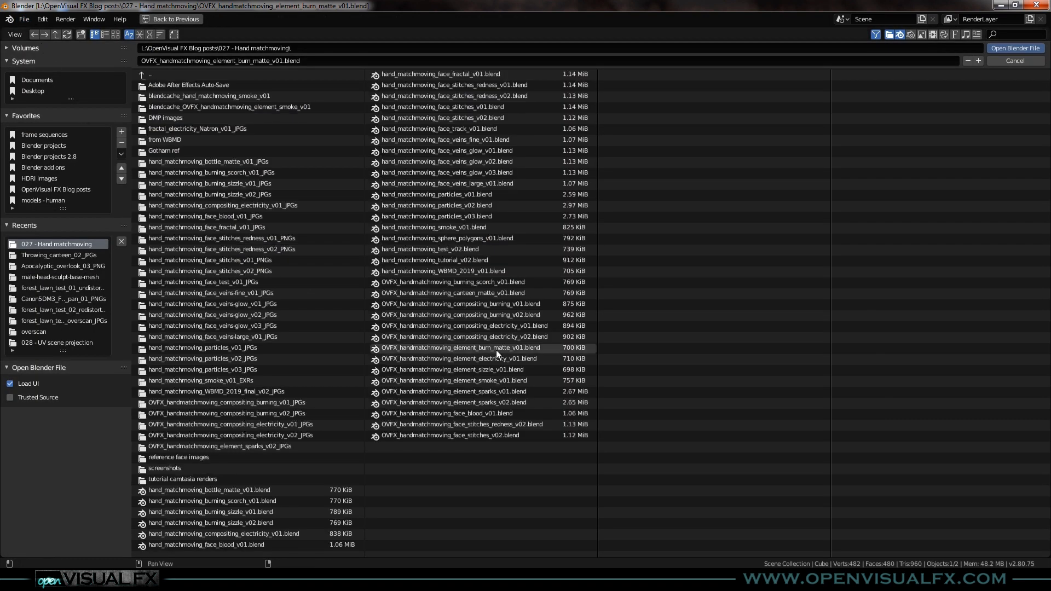
left_click(890, 35)
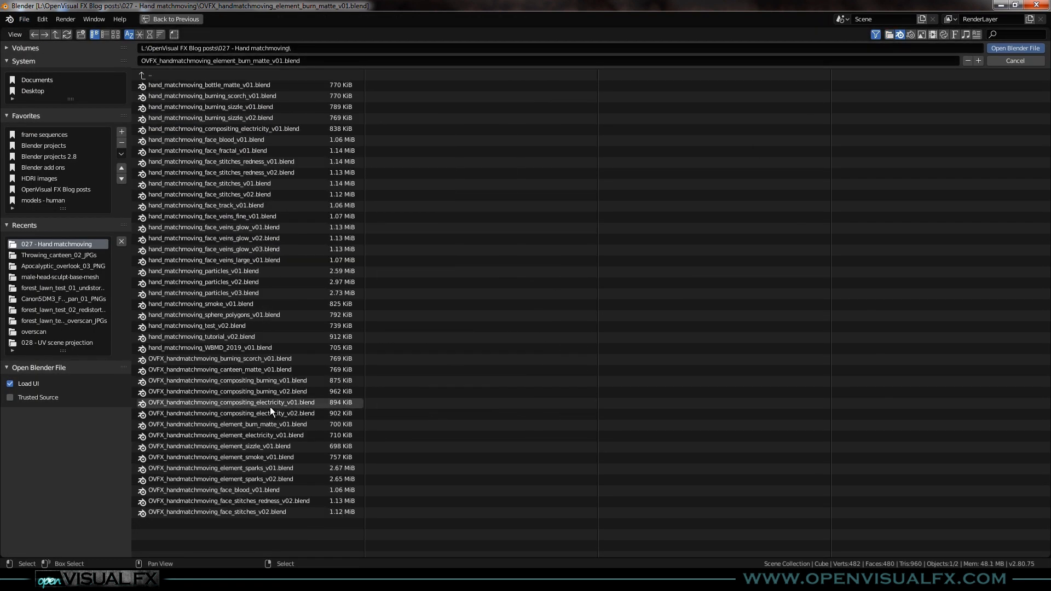
double_click(249, 447)
scroll(289, 258, "up", 3)
scroll(306, 223, "up", 2)
scroll(309, 219, "down", 3)
middle_click_drag(317, 210, 302, 241, "shift")
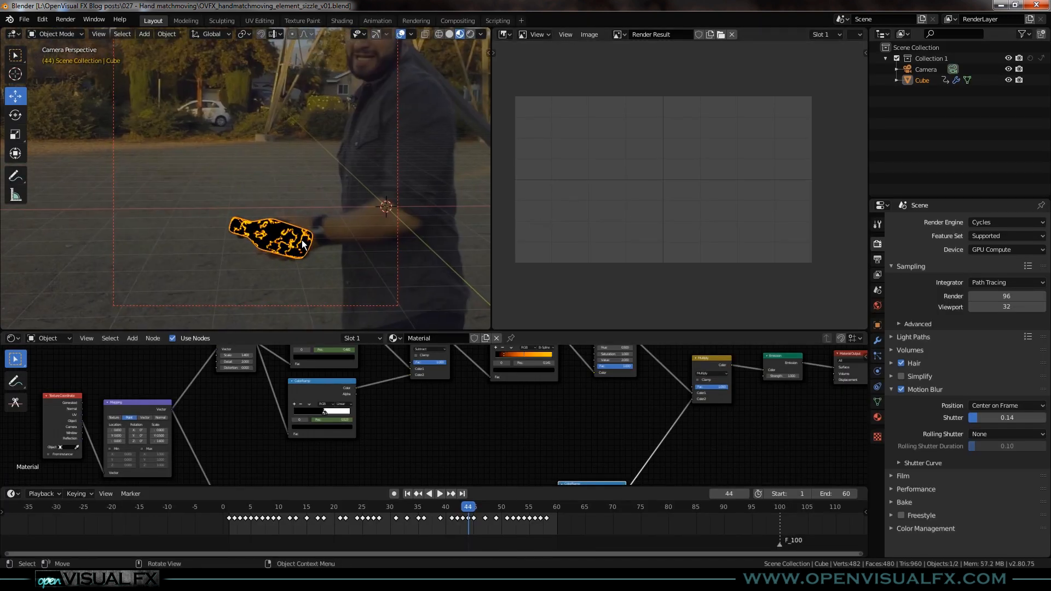
Step the sizzle animation back to frame 34, then scrub to frame 8
key("Left")
key("Left")
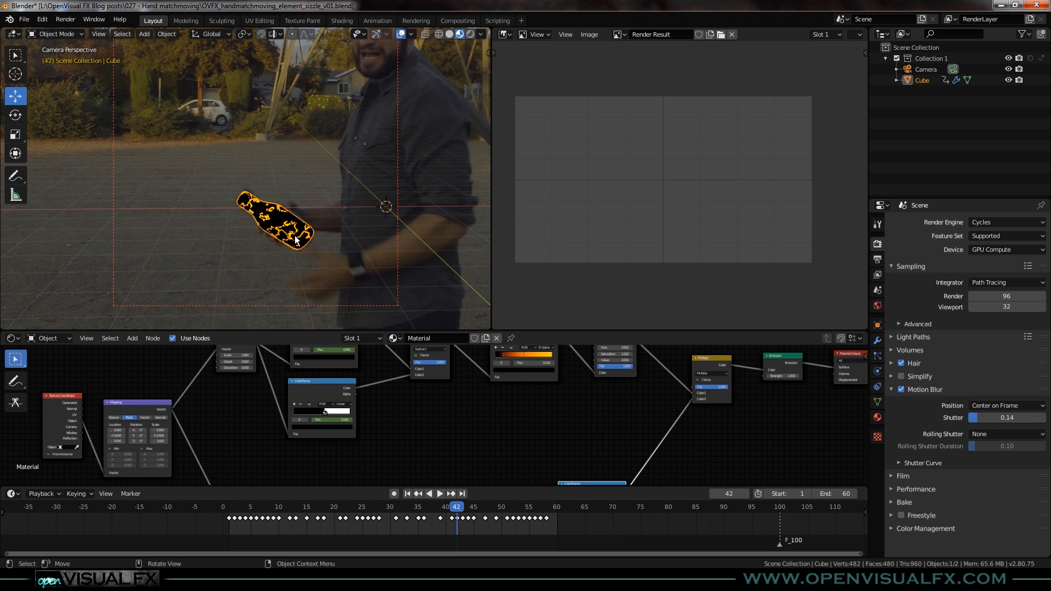
key("Left")
key("Left")
key("Left")
key("Left")
key("Left")
key("Left")
key("Left")
key("Left")
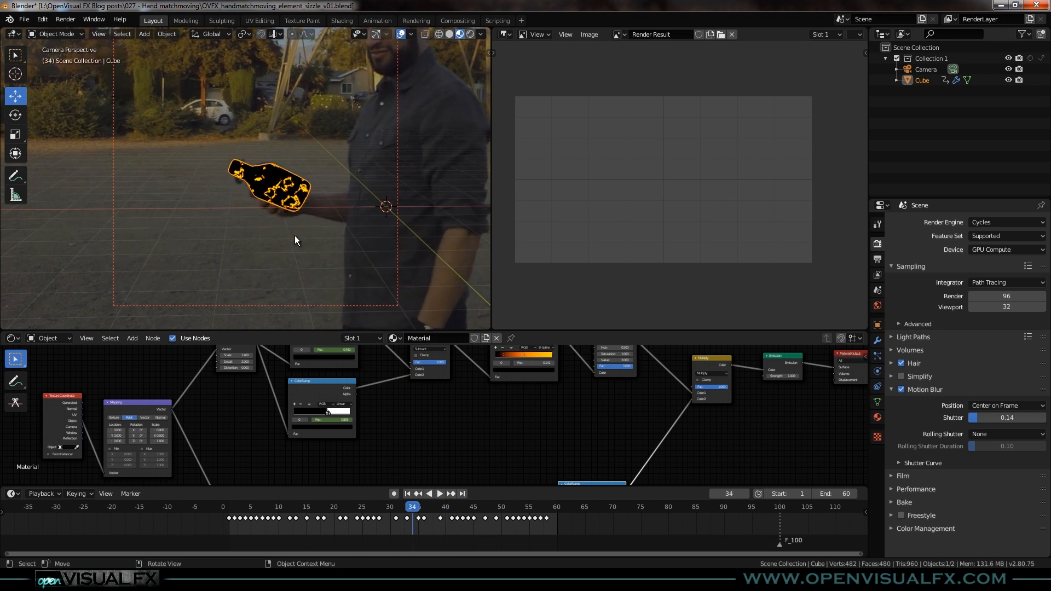
left_click_drag(414, 508, 251, 518)
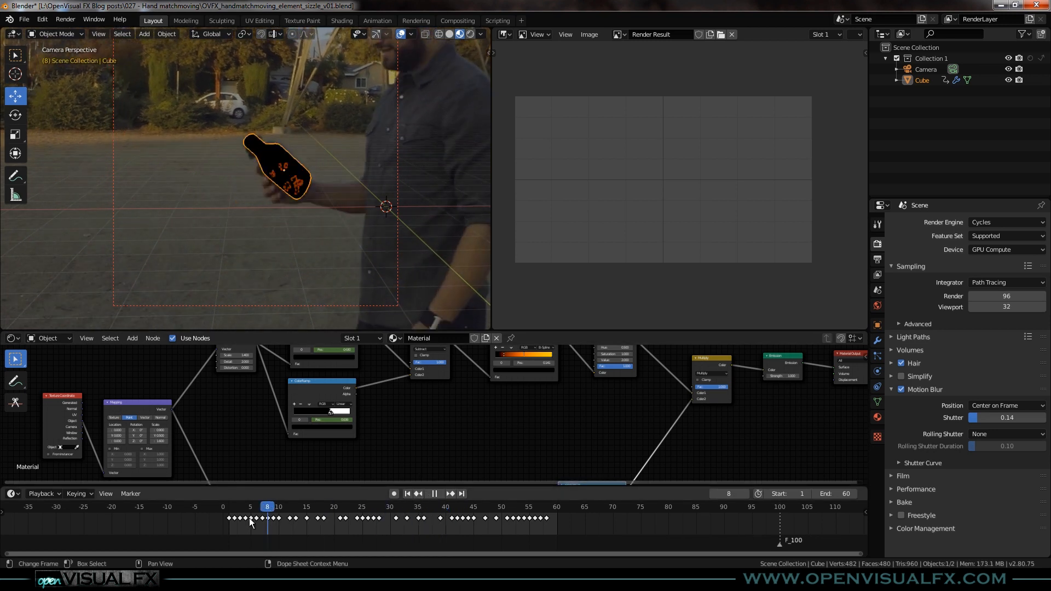
key("Escape")
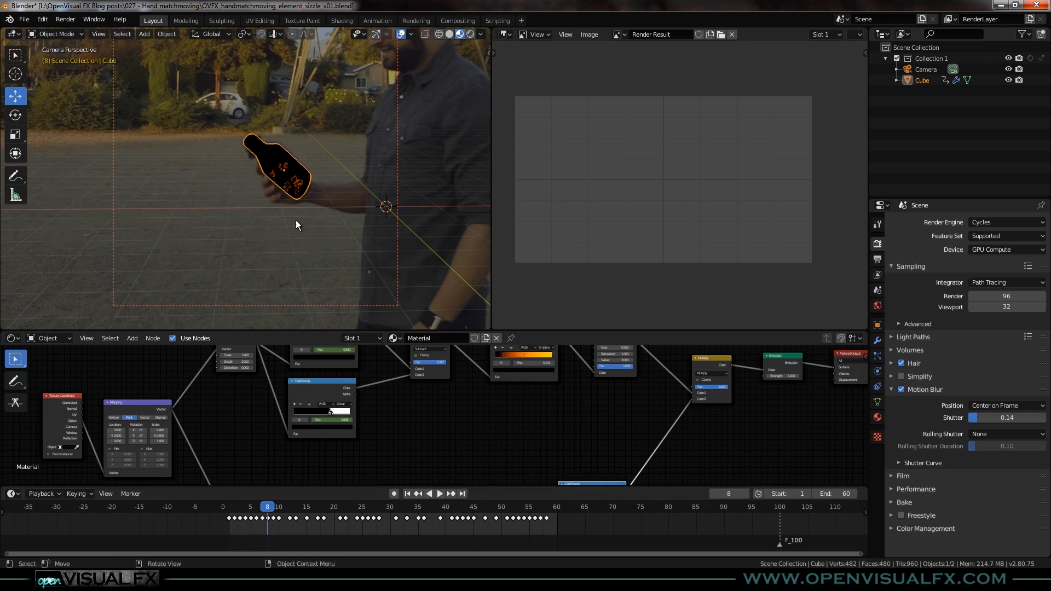
Step frame by frame through the growing sizzle pattern from frame 8, ending on frame 45
key("Right")
key("Right")
key("Right")
key("Right")
key("Right")
key("Right")
key("Right")
key("Right")
key("Right")
key("Right")
key("Right")
key("Right")
key("Right")
key("Right")
key("Right")
key("Right")
key("Right")
key("Right")
key("Right")
key("Right")
key("Right")
key("Right")
key("Right")
key("Right")
key("Right")
key("Right")
key("Right")
key("Right")
key("Right")
key("Right")
key("Right")
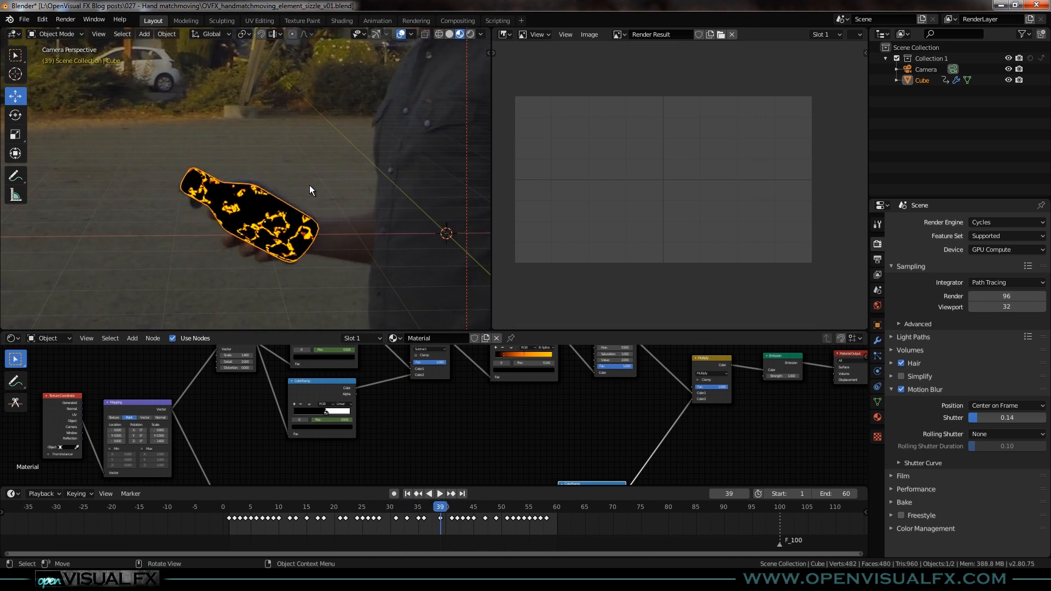
key("Right")
key("Right")
key("Right")
key("Right")
key("Right")
key("Right")
key("Right")
key("Right")
key("Right")
key("Right")
key("Right")
key("Left")
key("Left")
key("Left")
key("Left")
key("Left")
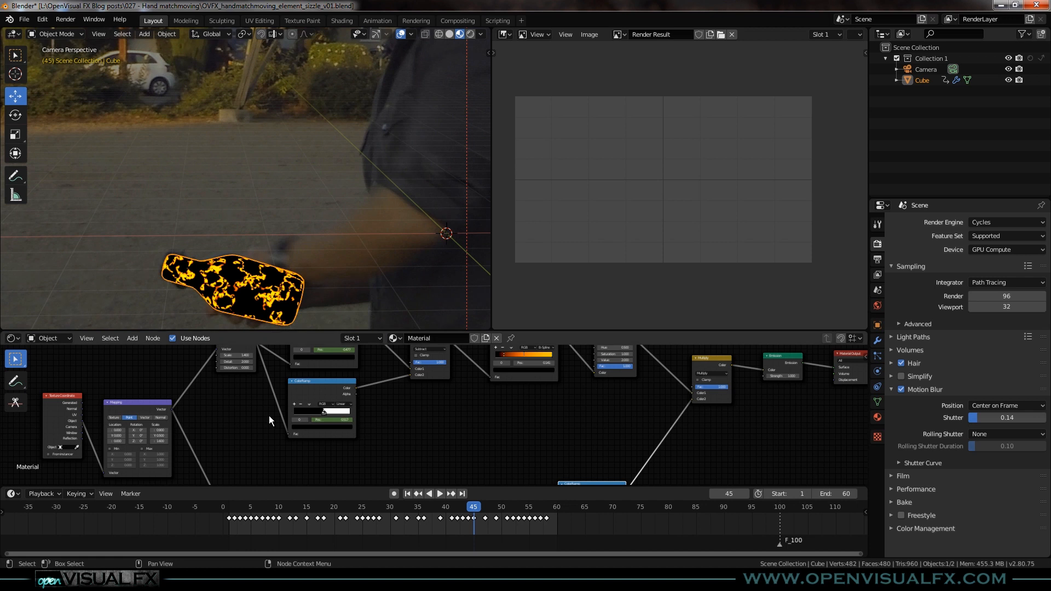
Enlarge the shader editor to show the whole sizzle node tree and frame the bottle closely above it
scroll(251, 431, "down", 4)
middle_click_drag(236, 454, 382, 430)
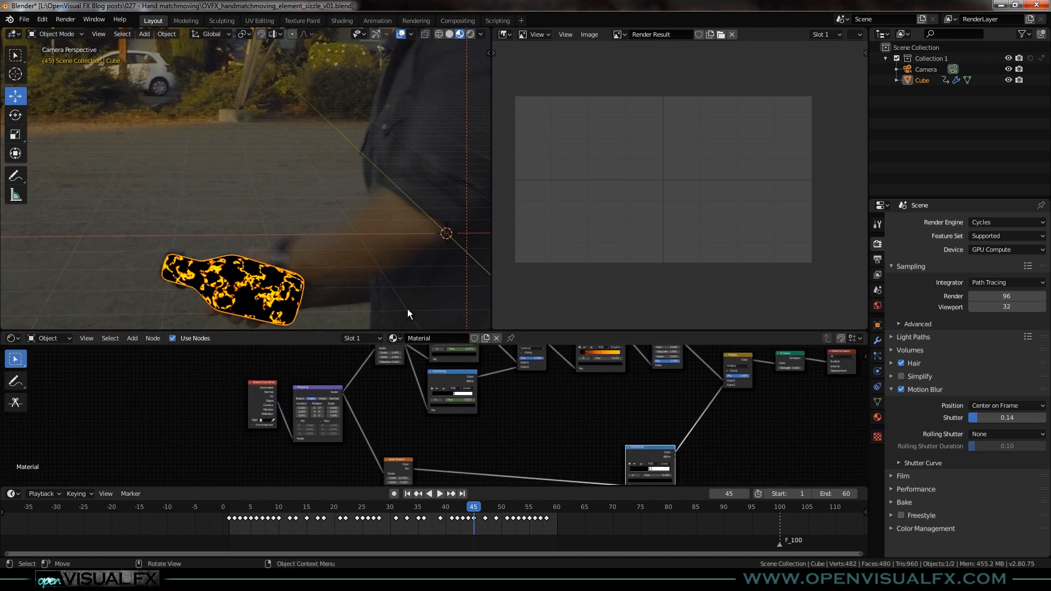
left_click_drag(418, 329, 306, 228)
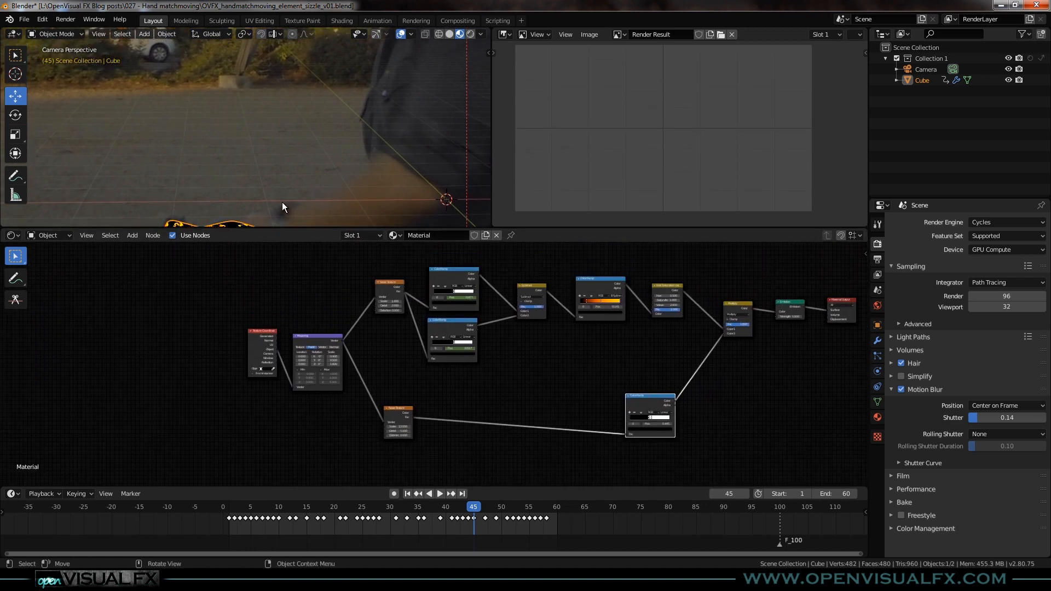
middle_click_drag(262, 169, 254, 156, "shift")
scroll(274, 169, "up", 2)
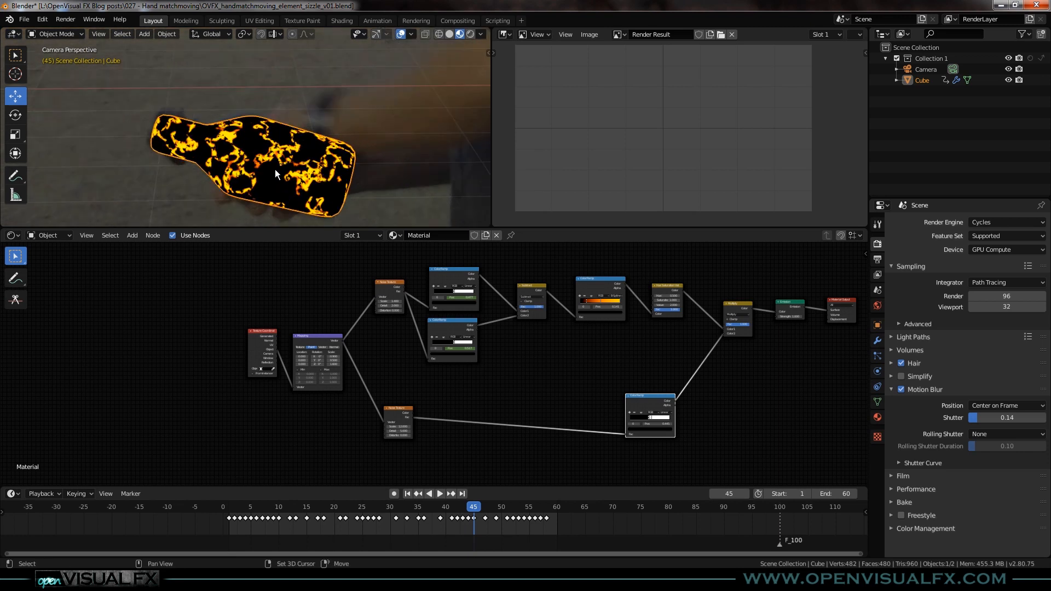
Preview the Noise Texture's Fac output directly on the bottle
scroll(335, 345, "up", 3)
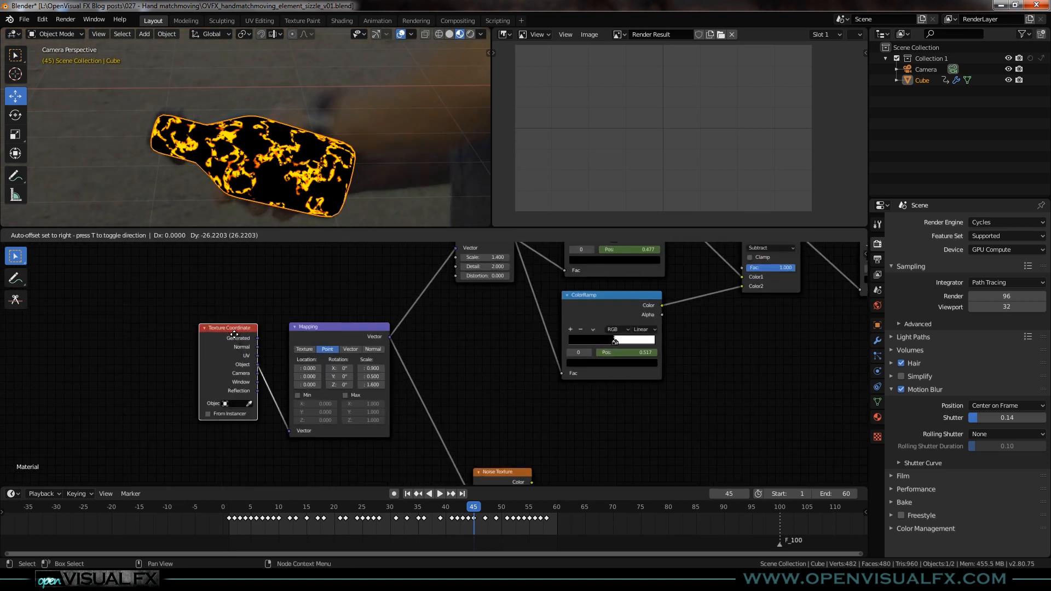
middle_click_drag(430, 334, 251, 442)
middle_click_drag(306, 393, 262, 389)
left_click(285, 296, "ctrl+shift")
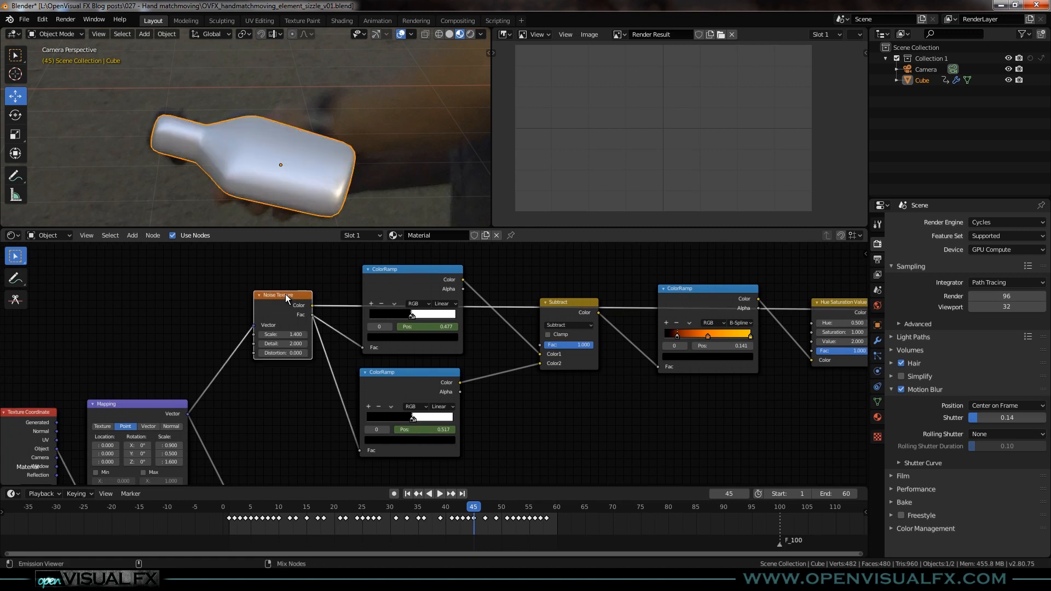
left_click(285, 295, "ctrl+shift")
scroll(287, 166, "up", 2)
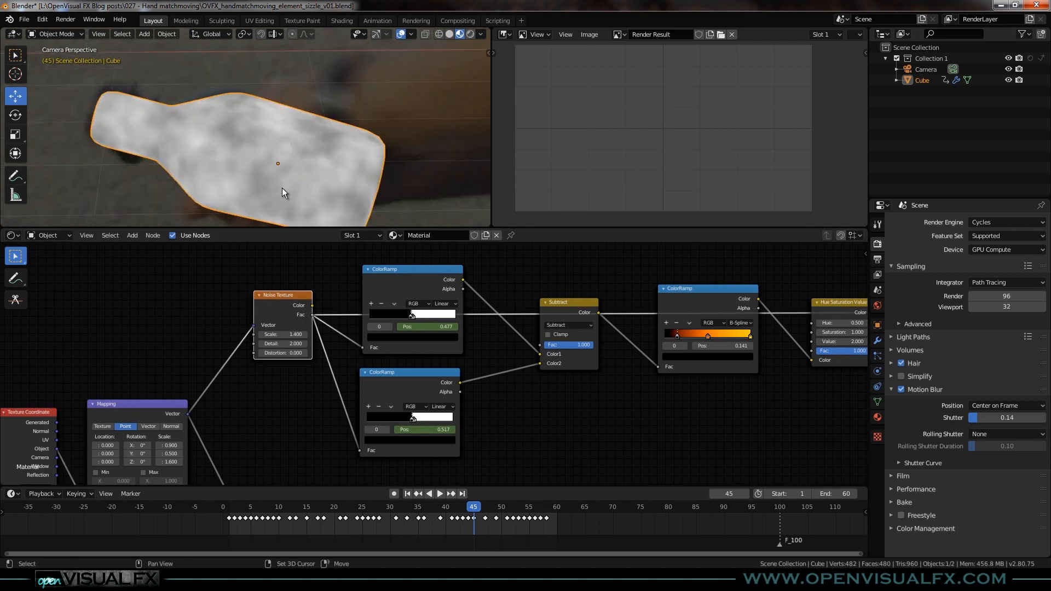
middle_click_drag(281, 187, 290, 150, "shift")
scroll(282, 153, "down", 1)
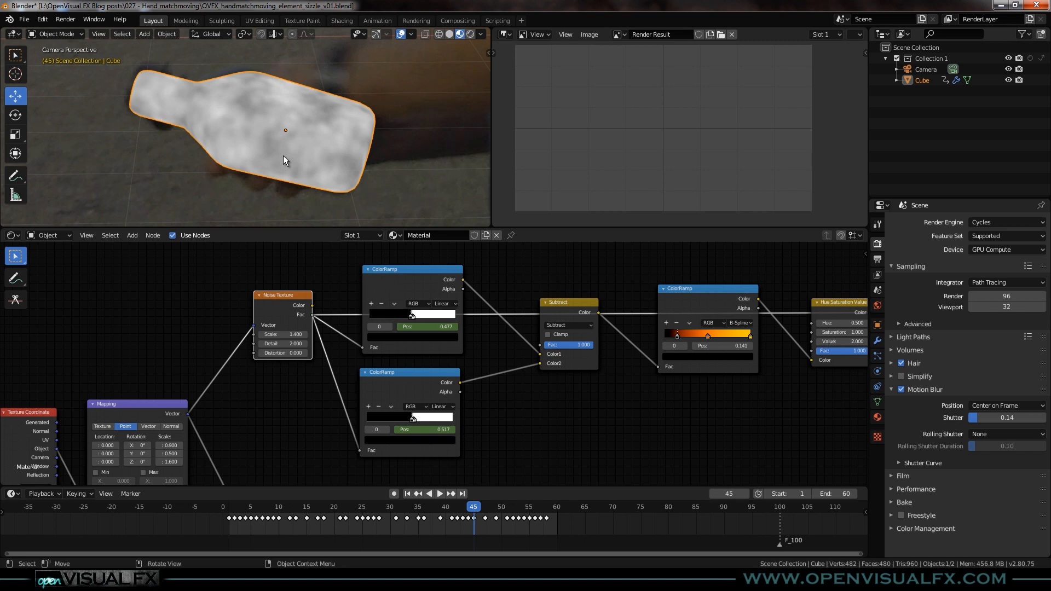
Step back and forth around frame 45 to check the noise on the moving bottle, ending on frame 46
key("Right")
key("Left")
key("Left")
key("Right")
key("Right")
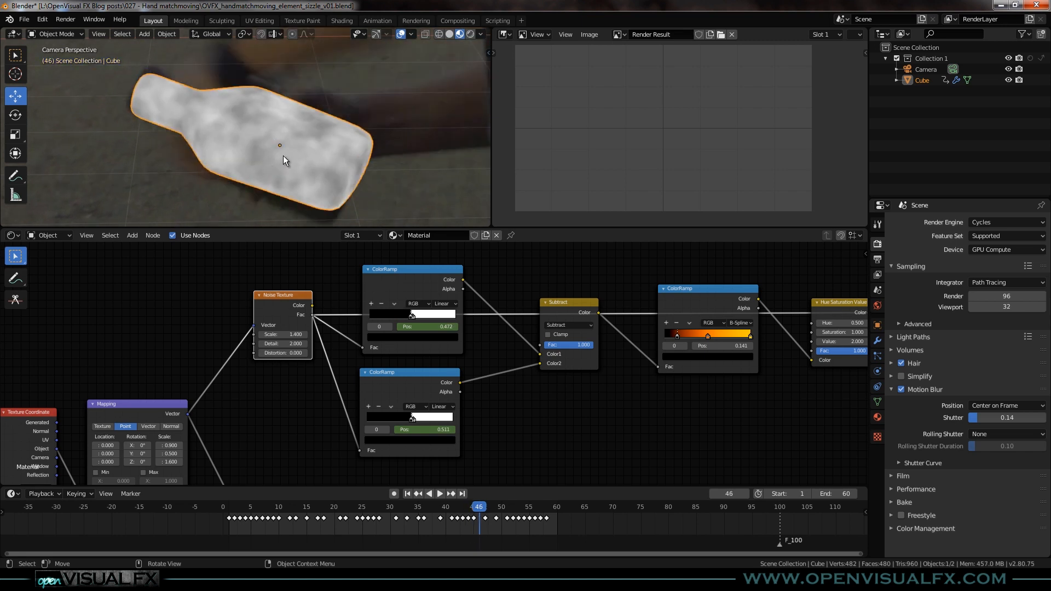
Preview the upper ColorRamp on the bottle and run through its animated threshold on the timeline, ending on frame 36
left_click(430, 268, "ctrl+shift")
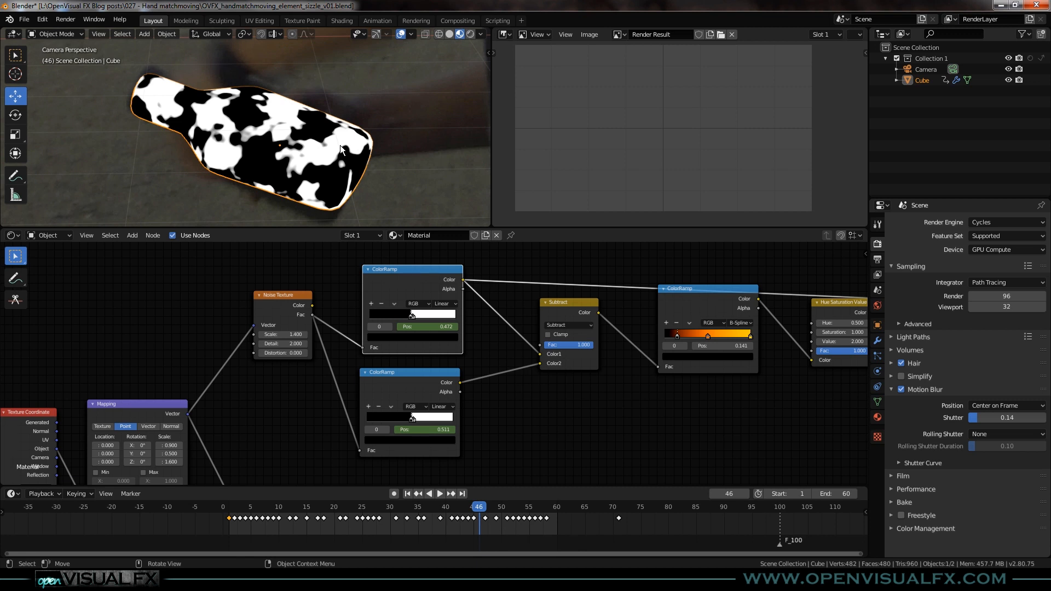
scroll(435, 369, "up", 1)
key("space")
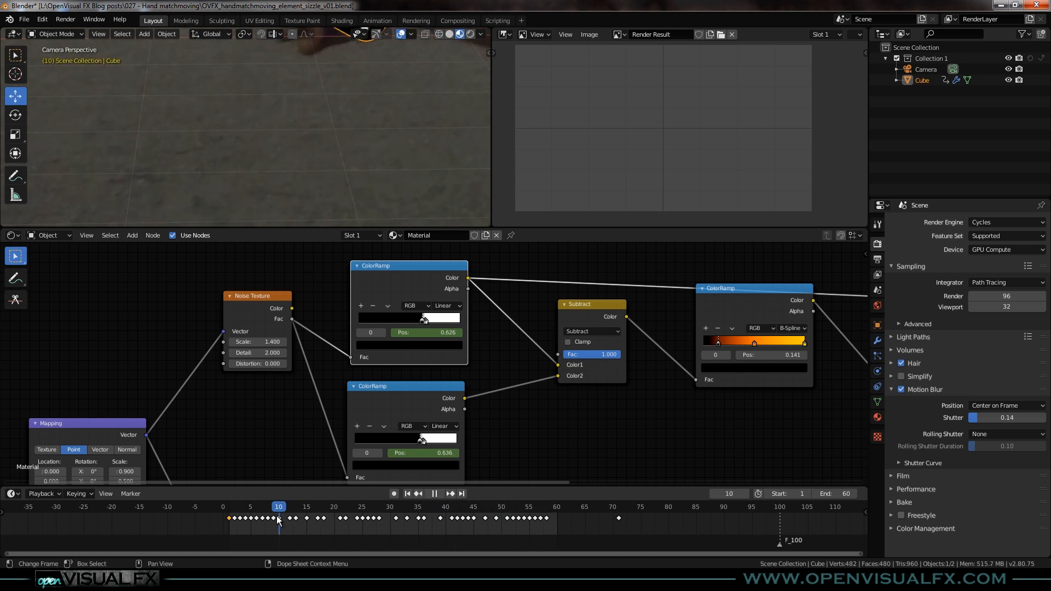
key("space")
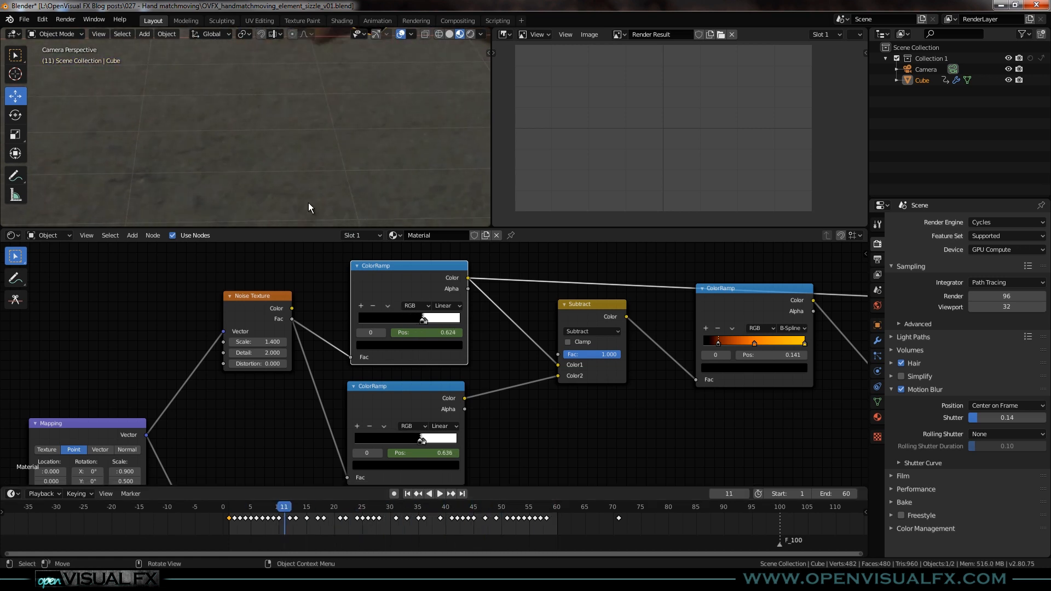
scroll(314, 179, "down", 4)
left_click_drag(290, 500, 474, 568)
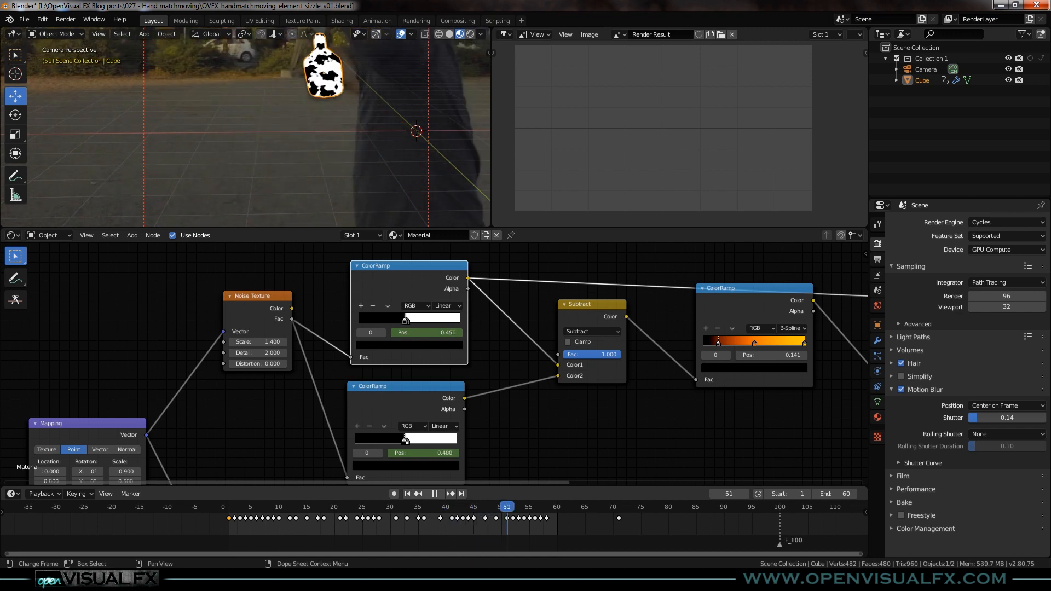
key("space")
left_click_drag(473, 544, 415, 544)
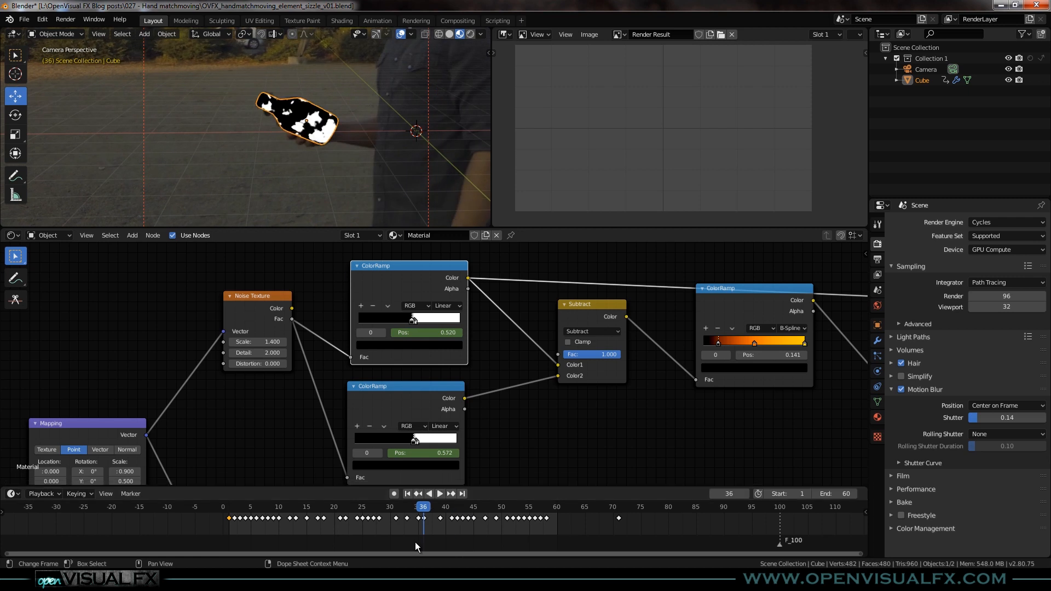
Preview the lower ColorRamp on the bottle at frame 36
scroll(306, 122, "up", 2)
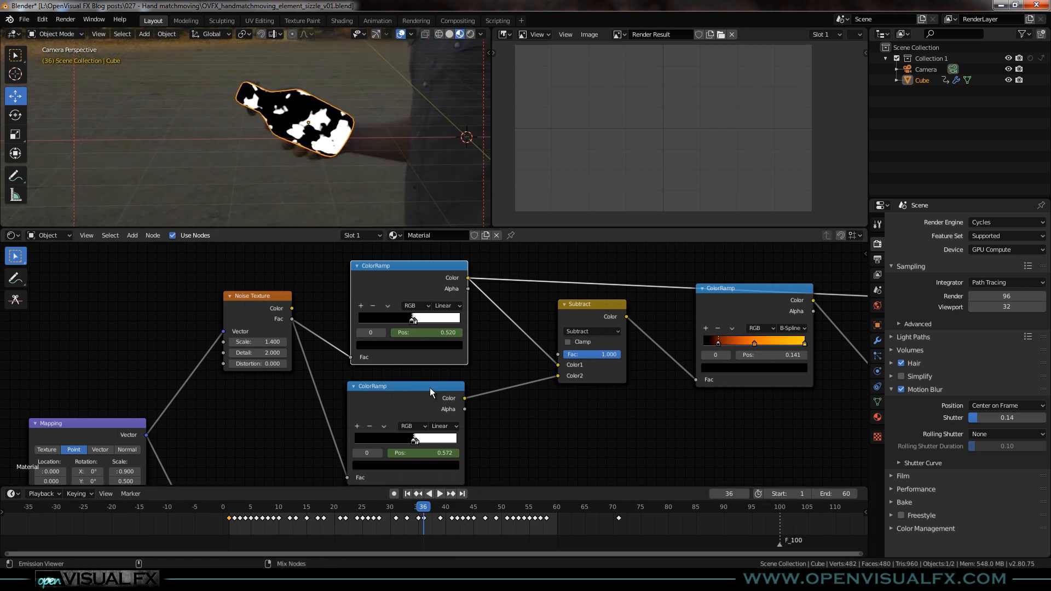
left_click(429, 387, "ctrl+shift")
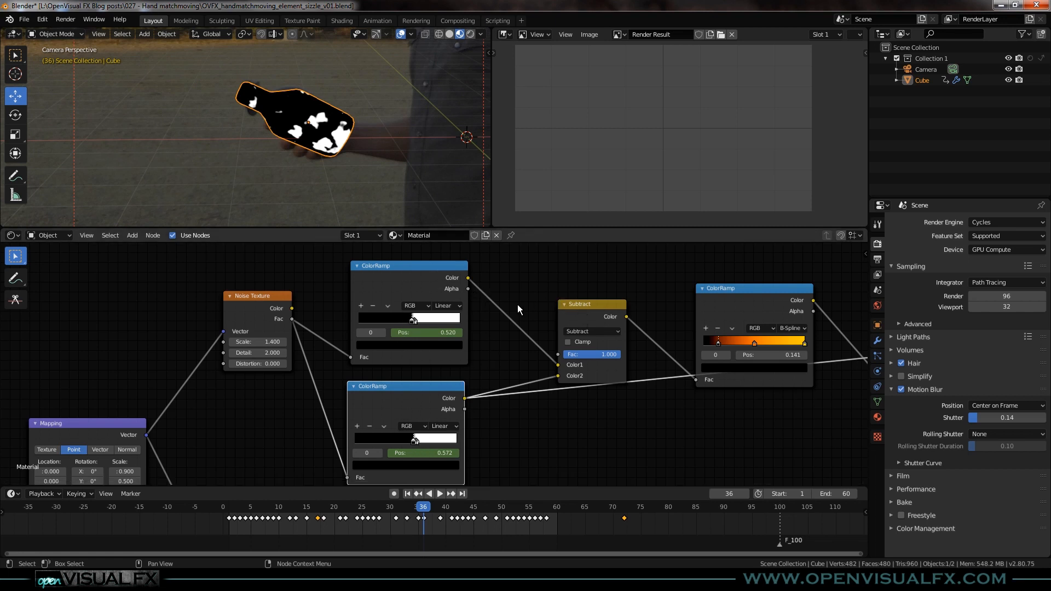
Preview the Subtract node on the bottle and run through its animated outlines on the timeline, ending on frame 29
left_click(600, 308, "ctrl+shift")
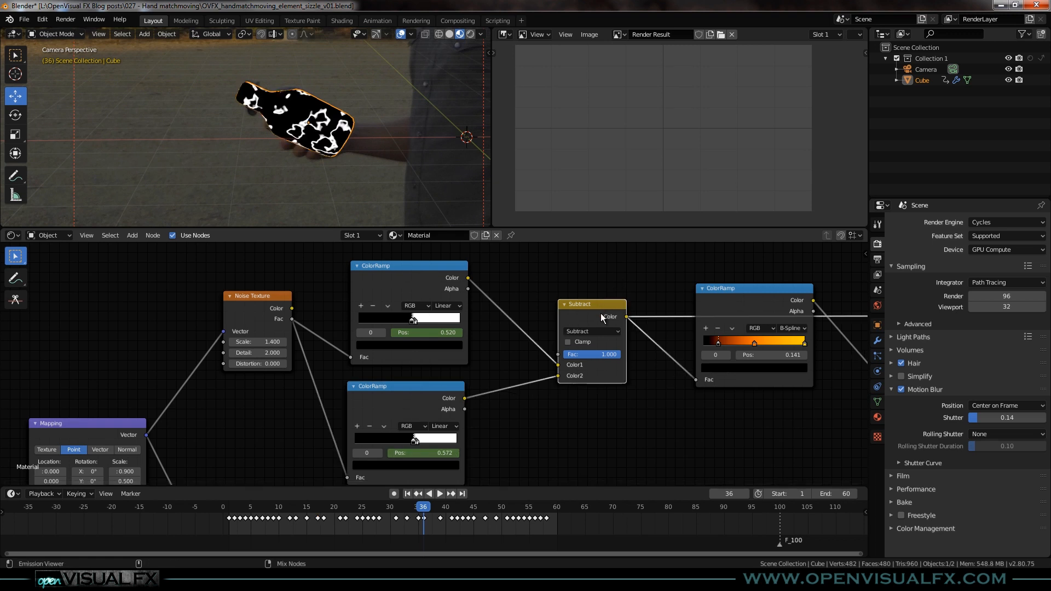
left_click_drag(421, 511, 308, 524)
key("space")
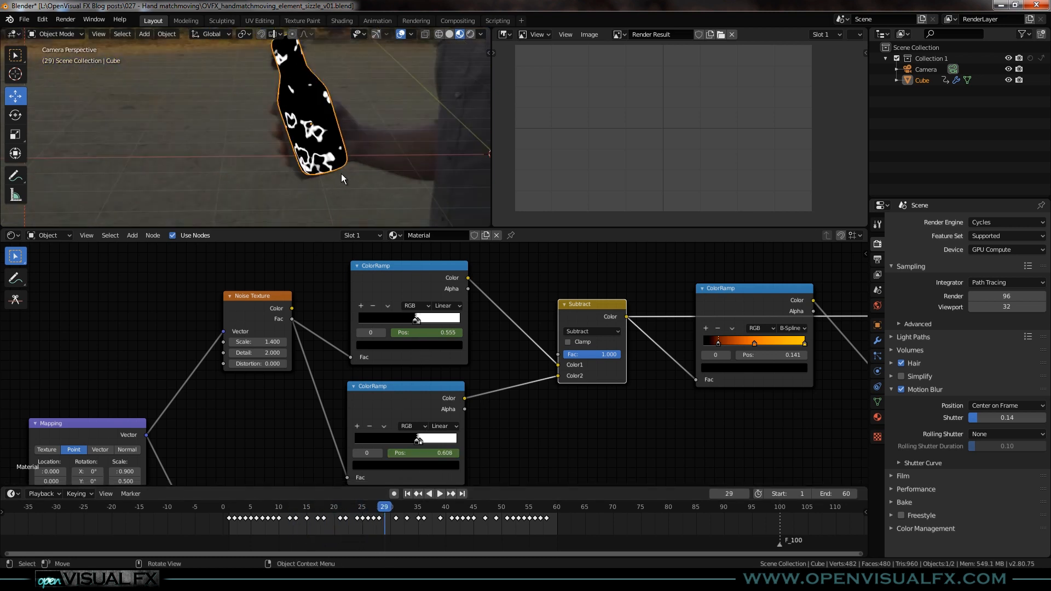
Preview the orange B-Spline ColorRamp on the bottle, followed by the Hue Saturation Value node
middle_click_drag(758, 425, 425, 409)
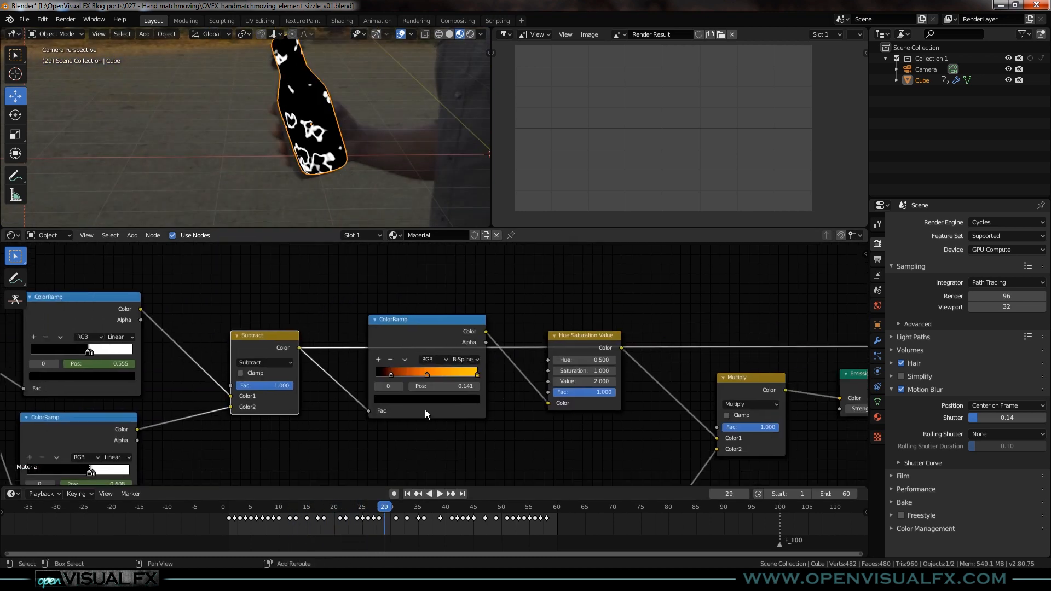
left_click(439, 321, "ctrl+shift")
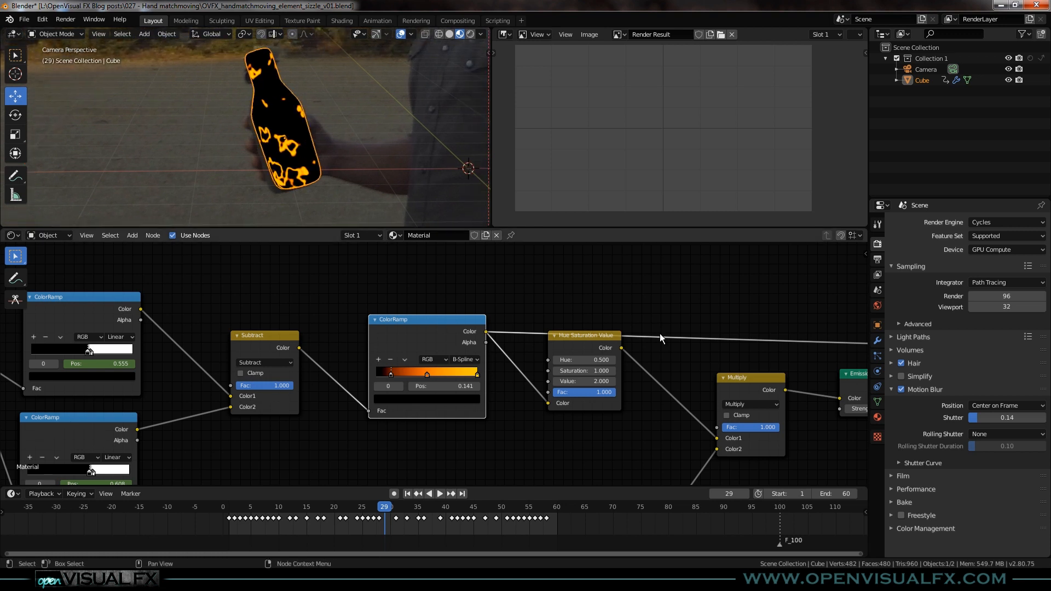
left_click(608, 335, "ctrl+shift")
Preview the Fac output of the lower, finer Noise Texture on the bottle and inspect its grain up close
middle_click_drag(652, 423, 364, 358, "shift")
scroll(338, 398, "down", 5)
middle_click_drag(258, 470, 612, 361)
left_click(236, 400, "ctrl+shift")
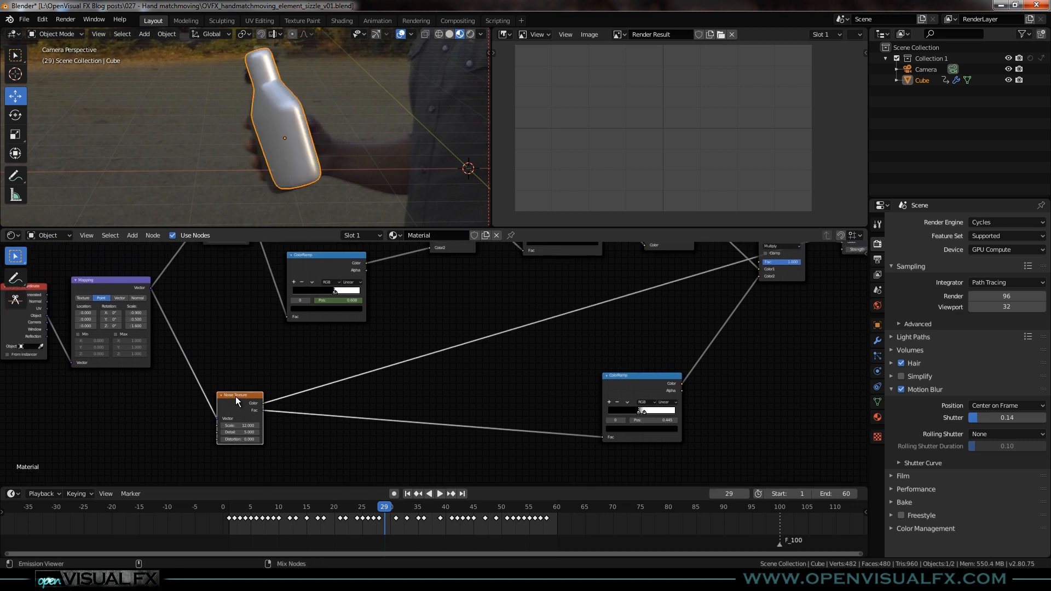
scroll(300, 116, "up", 4)
scroll(269, 140, "up", 5)
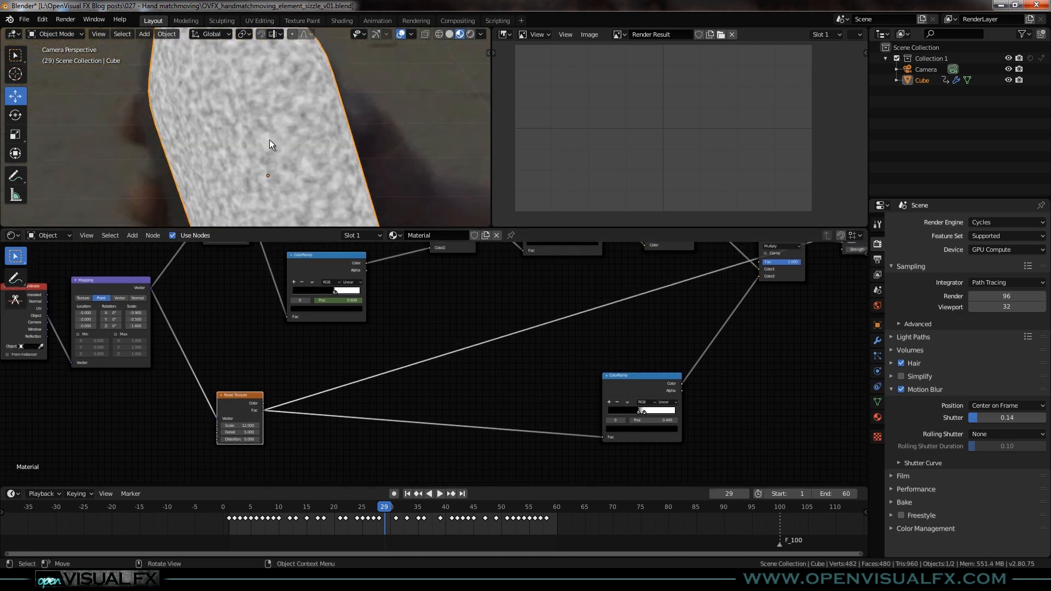
scroll(285, 139, "down", 2)
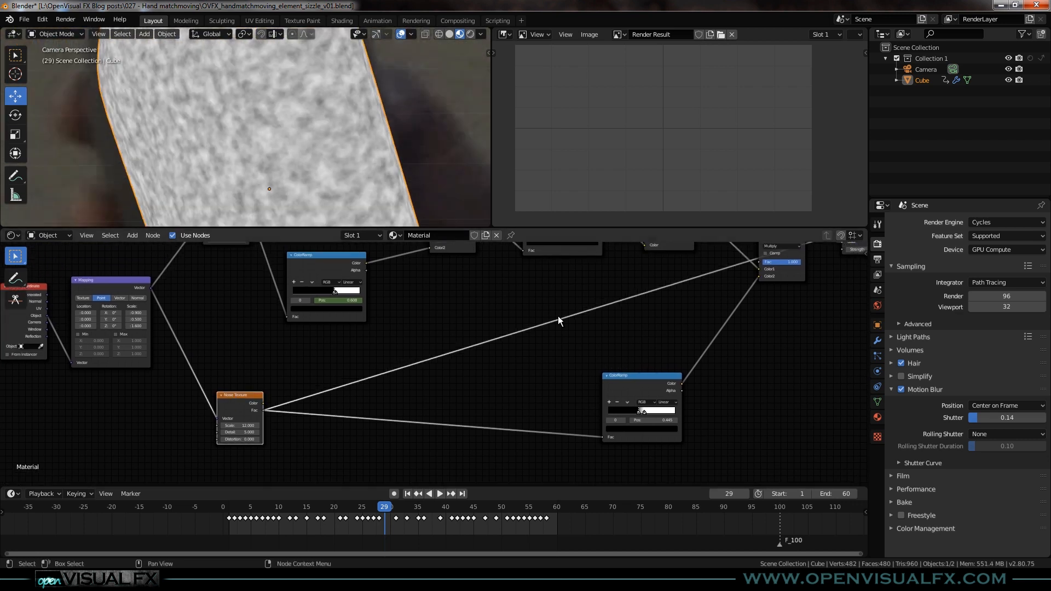
Preview the ColorRamp fed by the finer Noise Texture on the bottle
left_click(650, 376, "ctrl+shift")
scroll(262, 153, "down", 2)
scroll(267, 145, "up", 1)
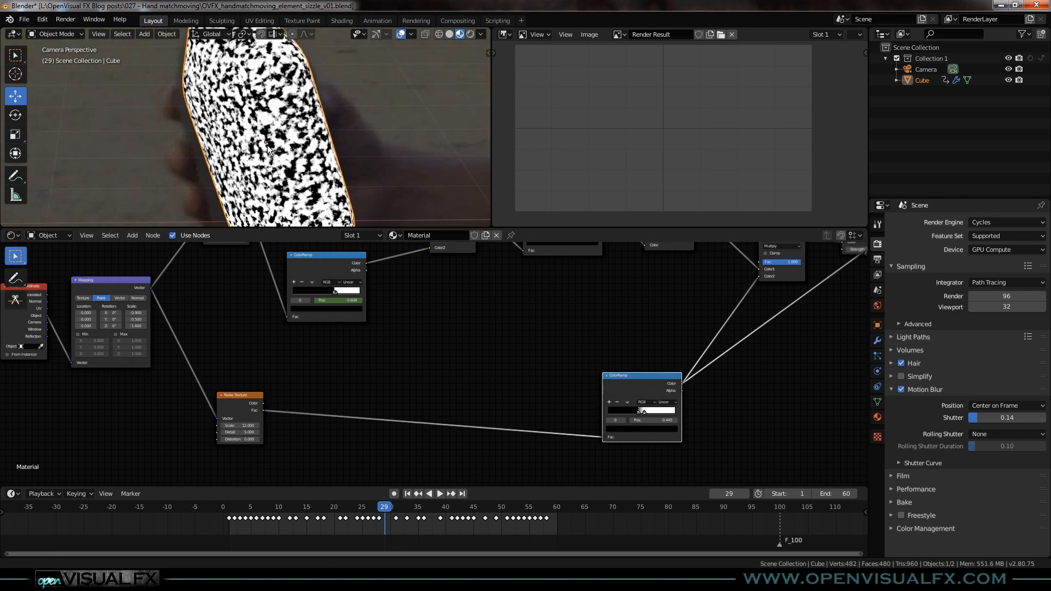
Preview the Hue Saturation Value node and the Multiply node in turn, comparing the sizzle pattern close up on the bottle
middle_click_drag(605, 310, 312, 434)
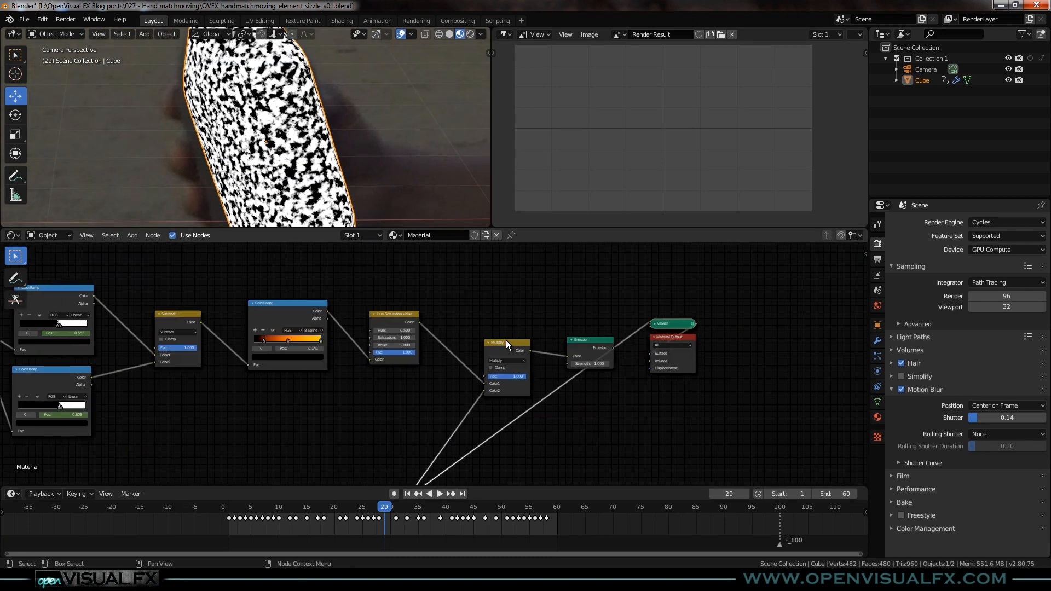
left_click(398, 319, "ctrl+shift")
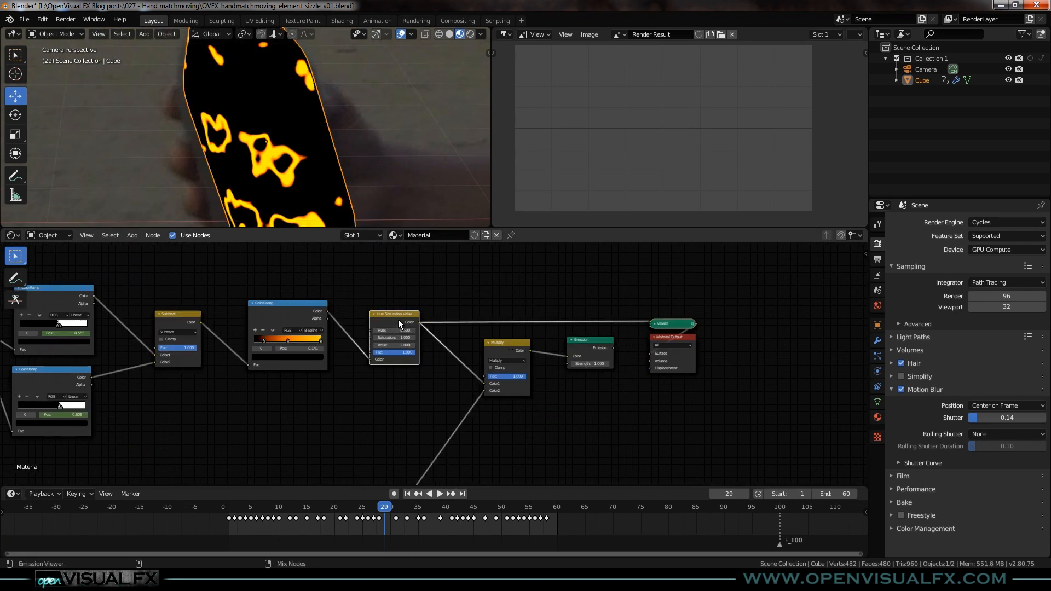
left_click(508, 345, "ctrl+shift")
scroll(273, 180, "up", 2)
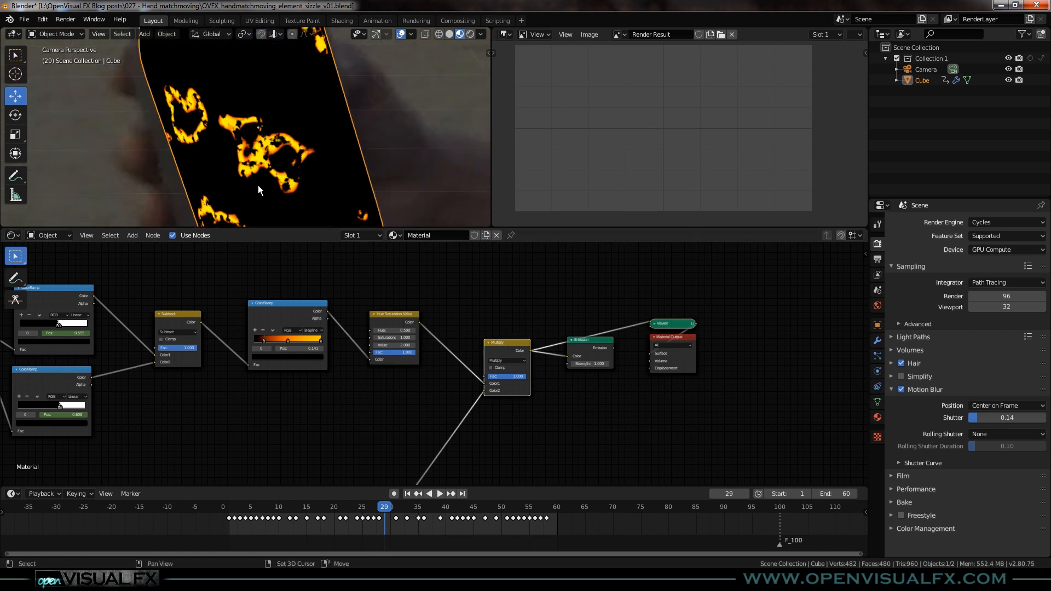
scroll(314, 146, "up", 1)
scroll(320, 109, "up", 1)
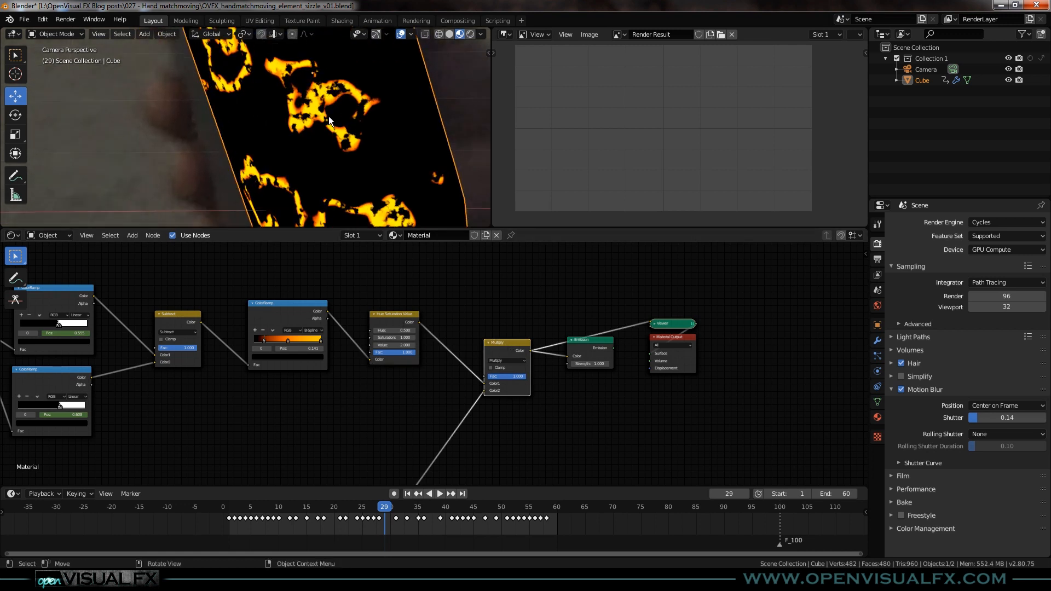
scroll(305, 118, "down", 4)
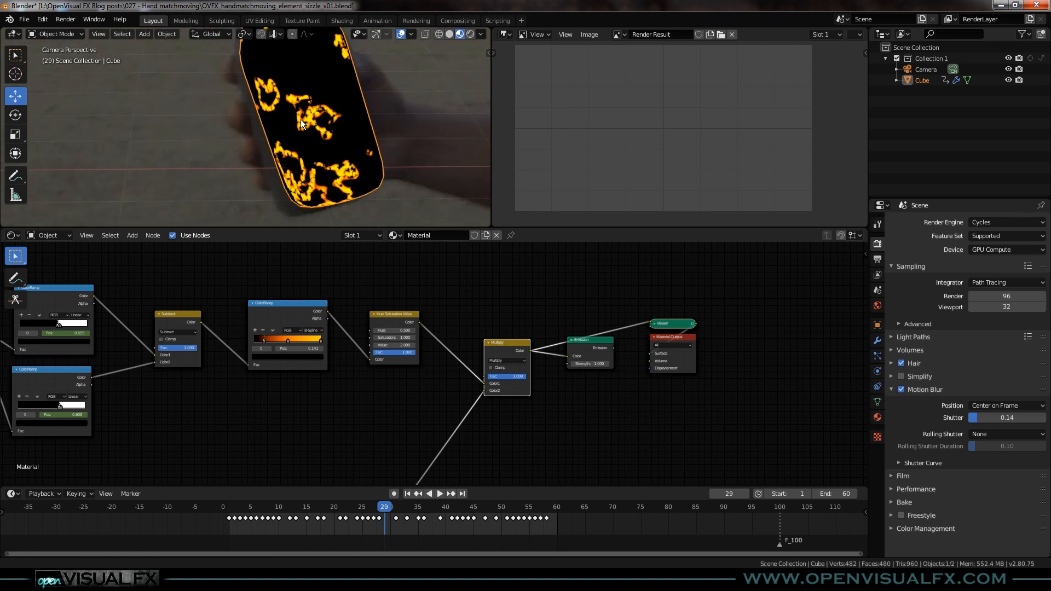
Check the multiplied sizzle through to frame 43 and reconnect the Emission node to the Material Output
middle_click_drag(300, 120, 301, 150, "shift")
left_click_drag(385, 508, 461, 524)
scroll(321, 182, "up", 2)
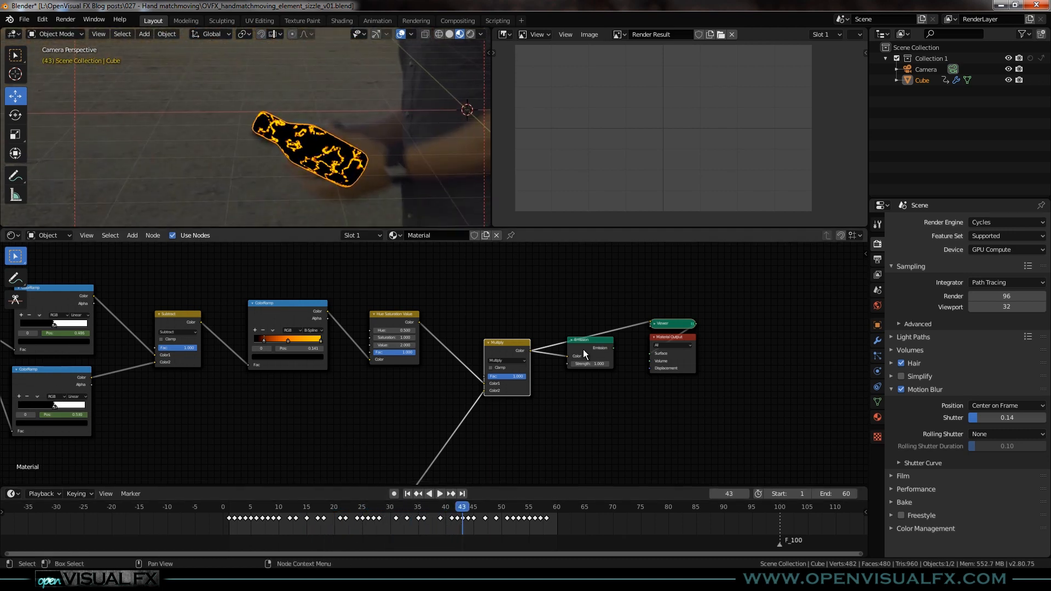
left_click(599, 343, "ctrl+shift")
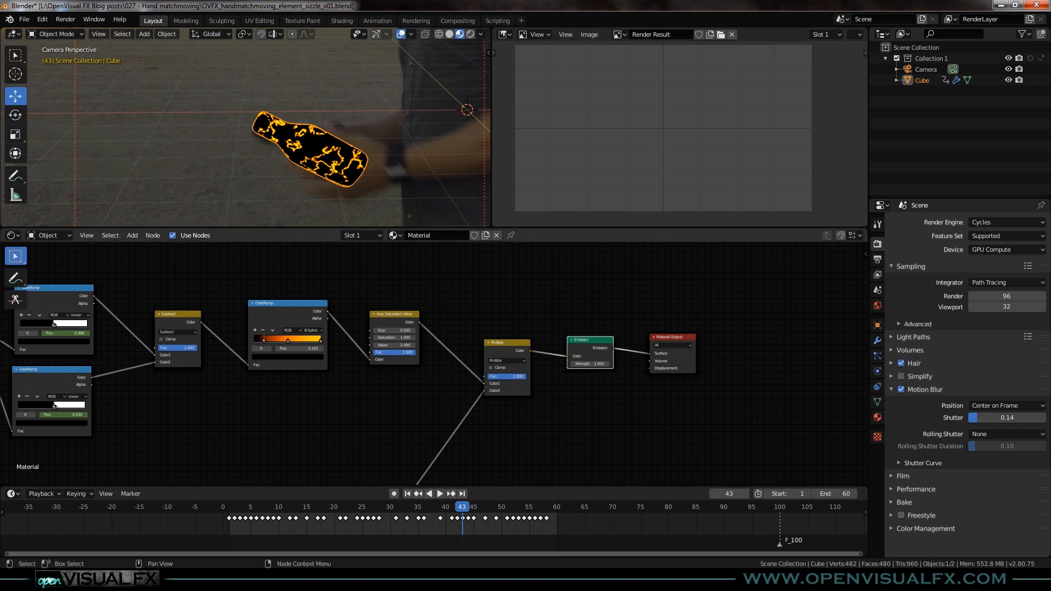
Open OVFX_handmatchmoving_element_burn_matte_v01.blend, discarding the changes to the sizzle file
left_click(29, 20)
left_click(47, 44)
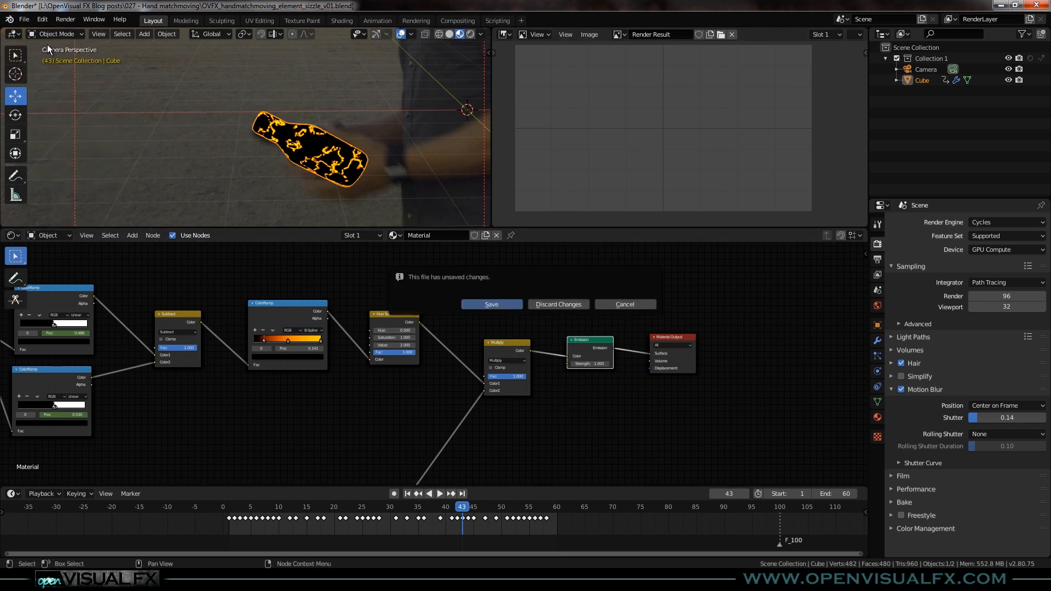
left_click(534, 303)
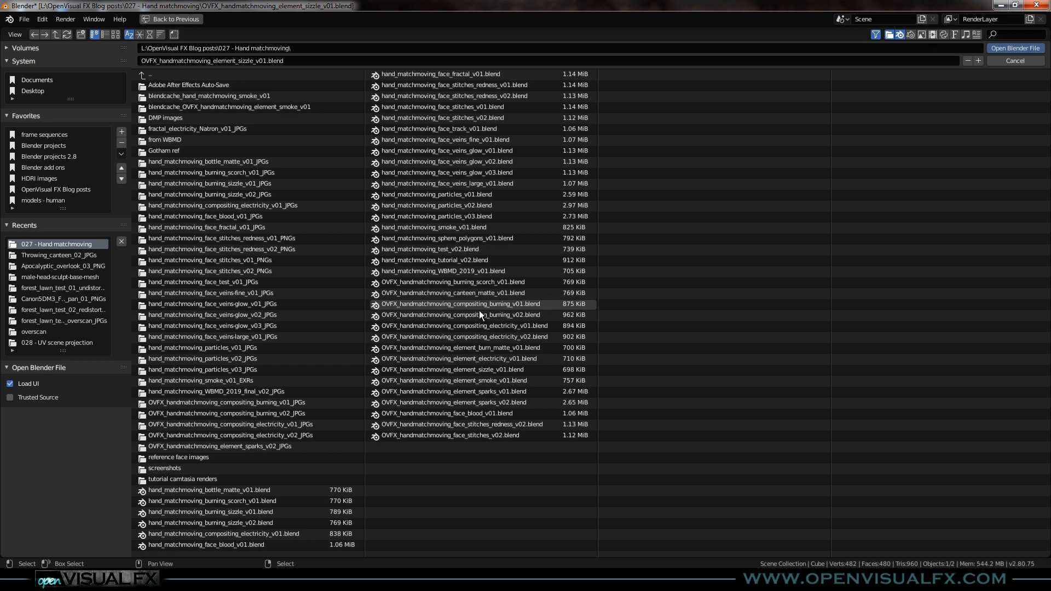
double_click(485, 349)
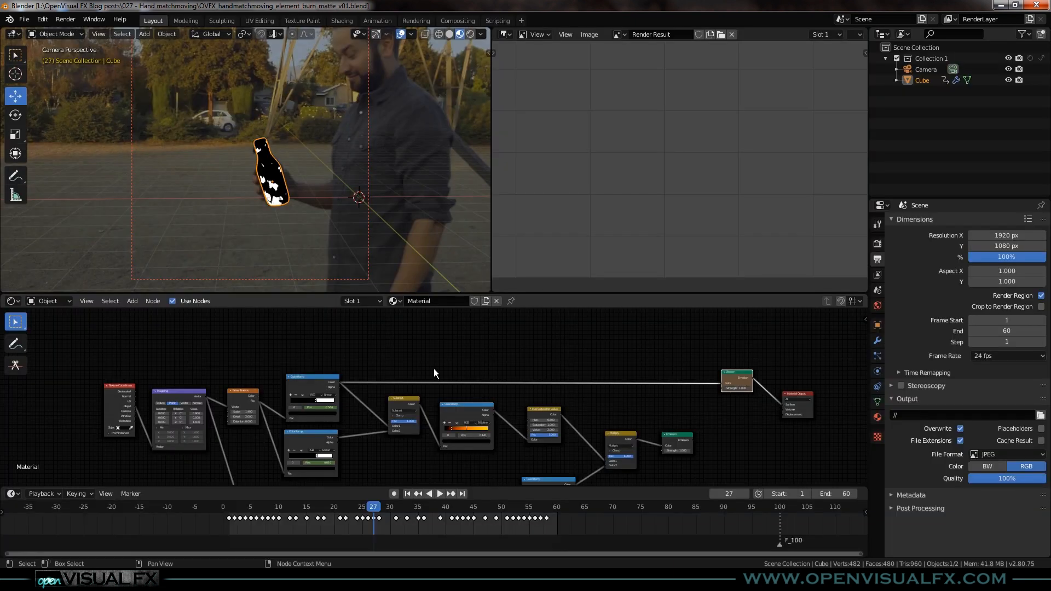
Cycle the upper ColorRamp's outputs in the burn matte material until its Color output is previewed on the bottle
scroll(236, 429, "up", 1)
mouse_move(236, 429)
middle_mouse_down()
mouse_move(277, 418)
mouse_move(255, 429)
middle_mouse_up()
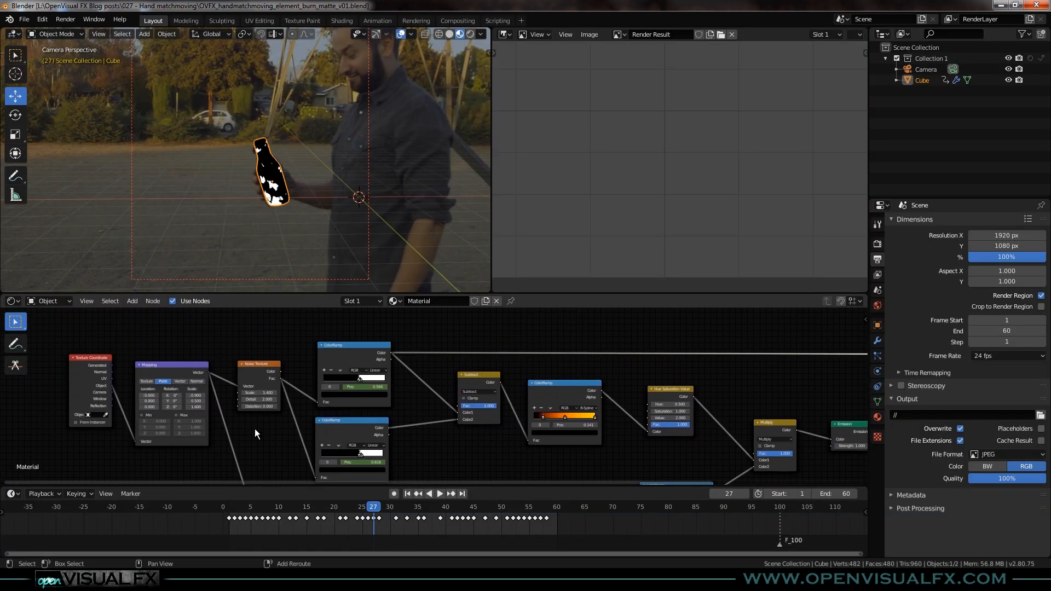
left_click(355, 351, "ctrl+shift")
left_click(361, 350, "ctrl+shift")
left_click(361, 347, "ctrl+shift")
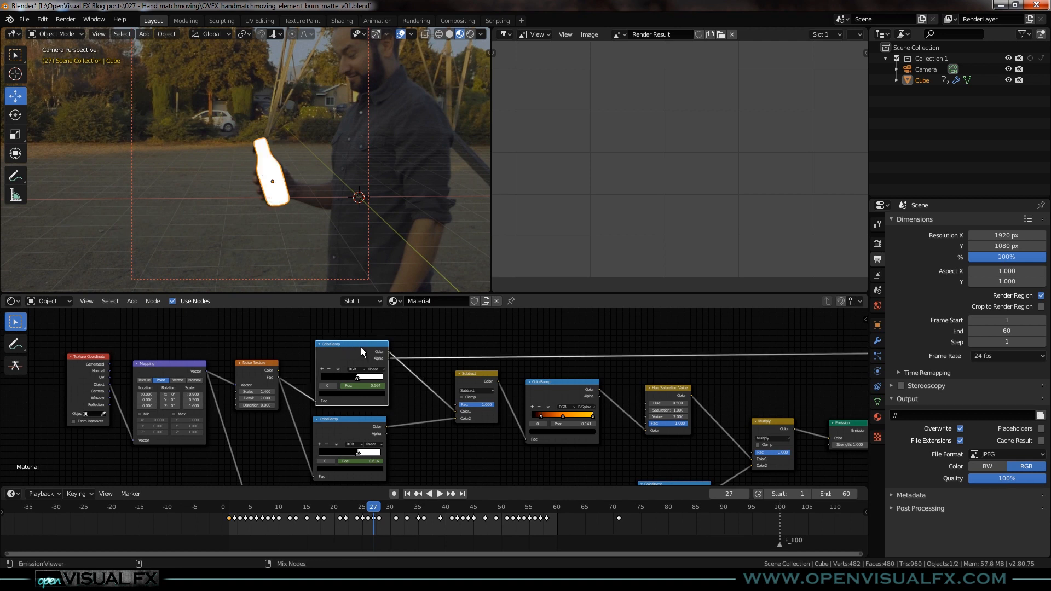
left_click(361, 347, "ctrl+shift")
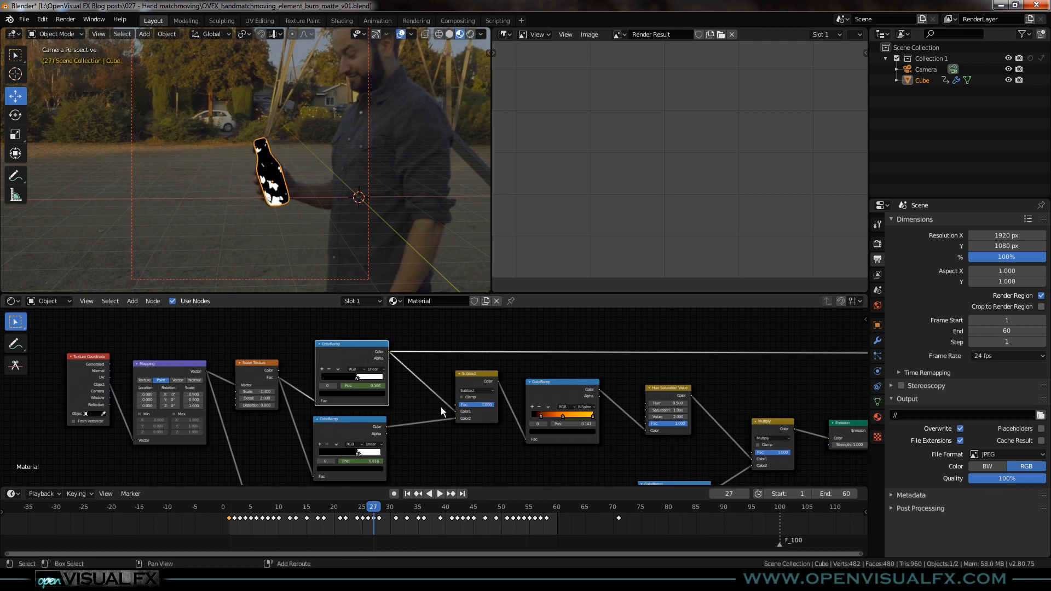
Examine the Viewer and Material Output connection and the black-and-white matte on the bottle
scroll(487, 405, "right", 8, "ctrl")
scroll(689, 361, "up", 2)
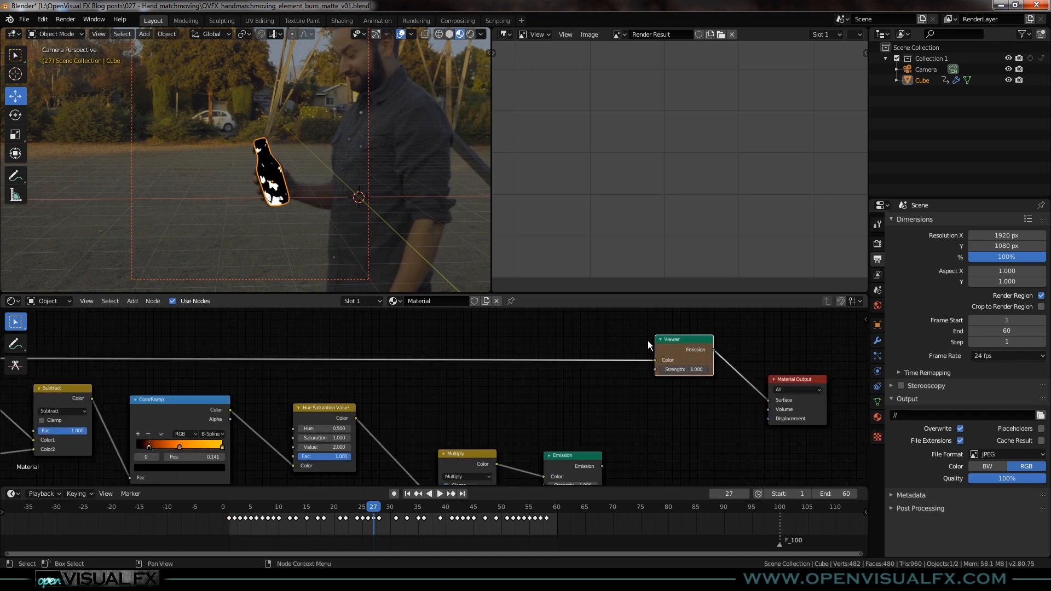
scroll(295, 200, "up", 3)
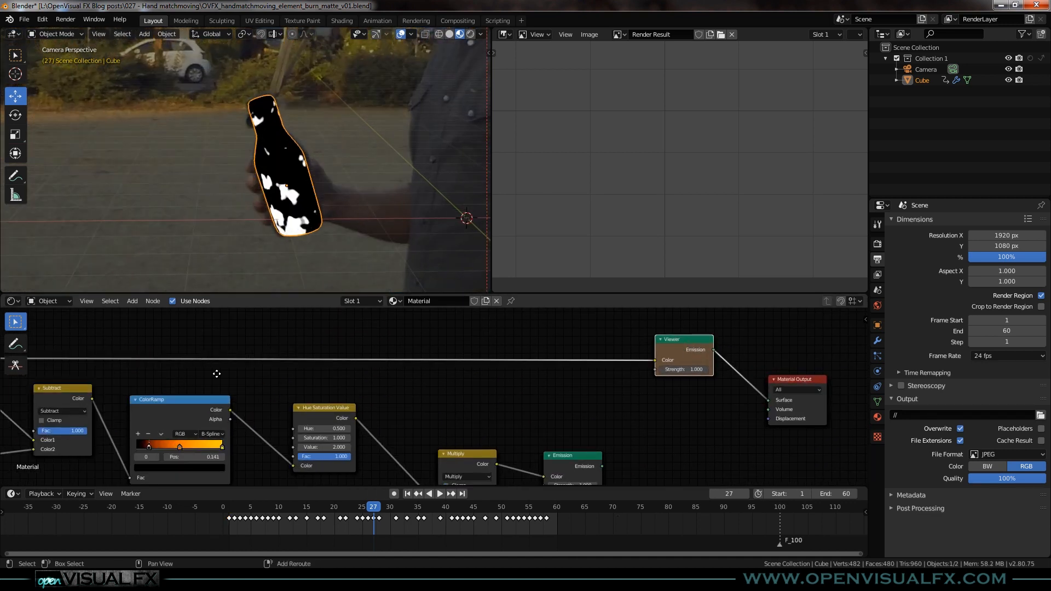
Preview the Subtract node for comparison, return to the upper ColorRamp's Color output and inspect the burn matte up close
middle_click_drag(188, 379, 373, 330)
left_click(248, 343, "ctrl+shift")
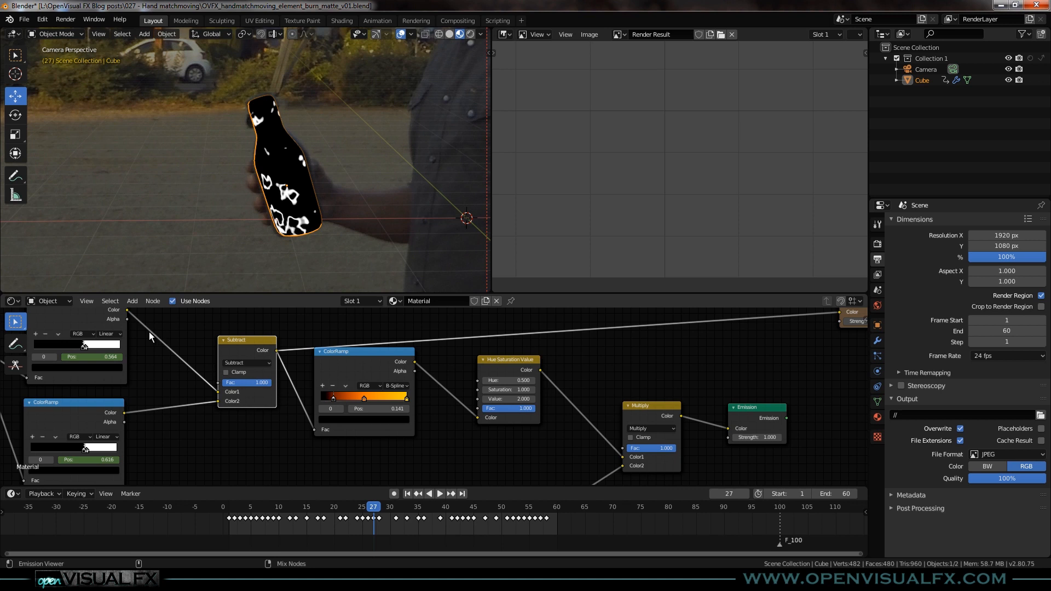
middle_click_drag(195, 332, 204, 411)
left_click(100, 376, "ctrl+shift")
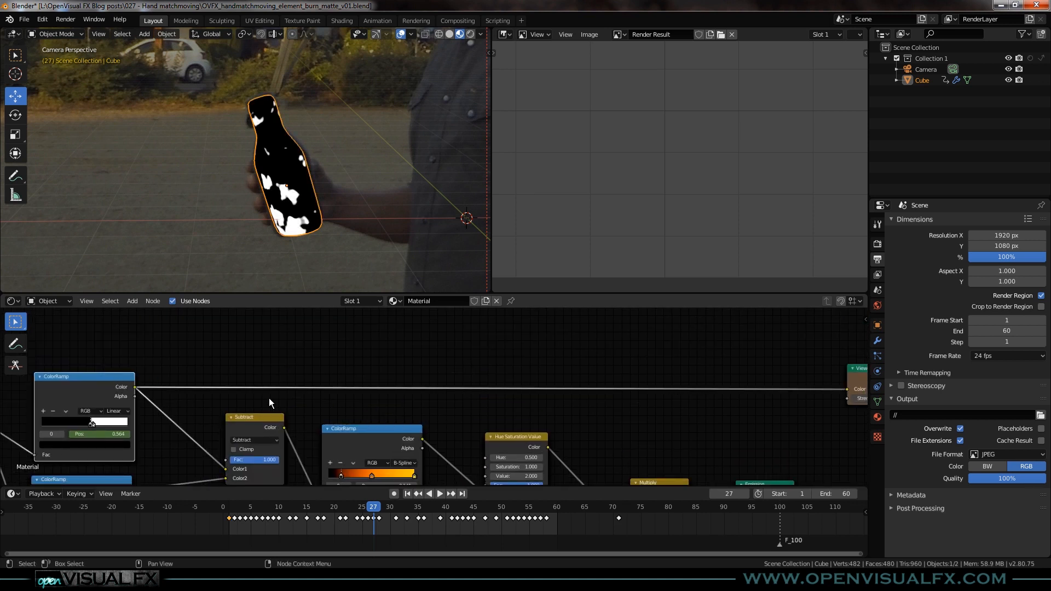
scroll(323, 193, "up", 2)
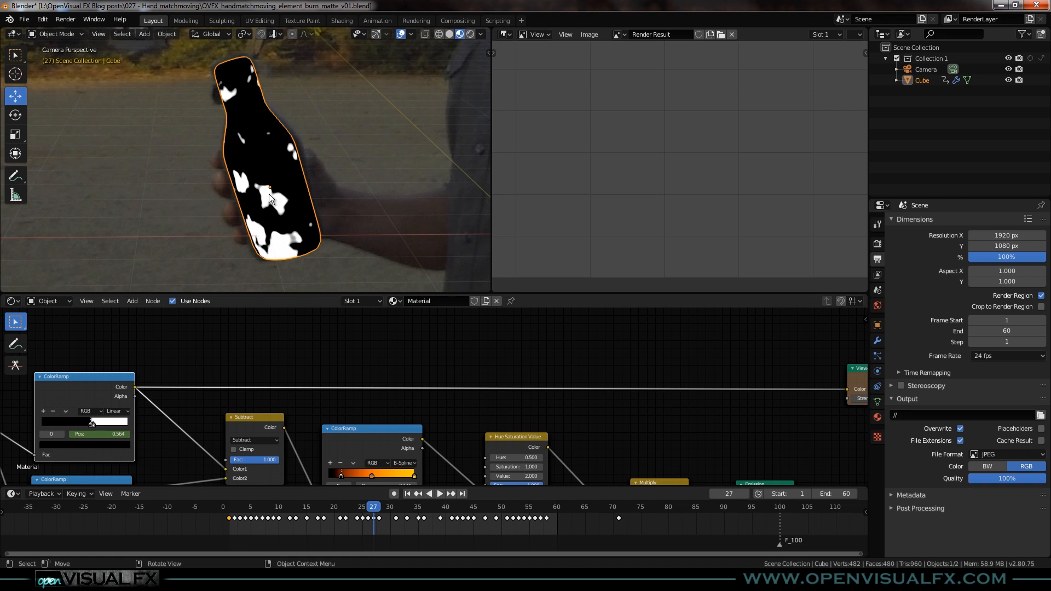
Open OVFX_handmatchmoving_face_blood_v01.blend, discarding the changes to the burn matte file
left_click(24, 20)
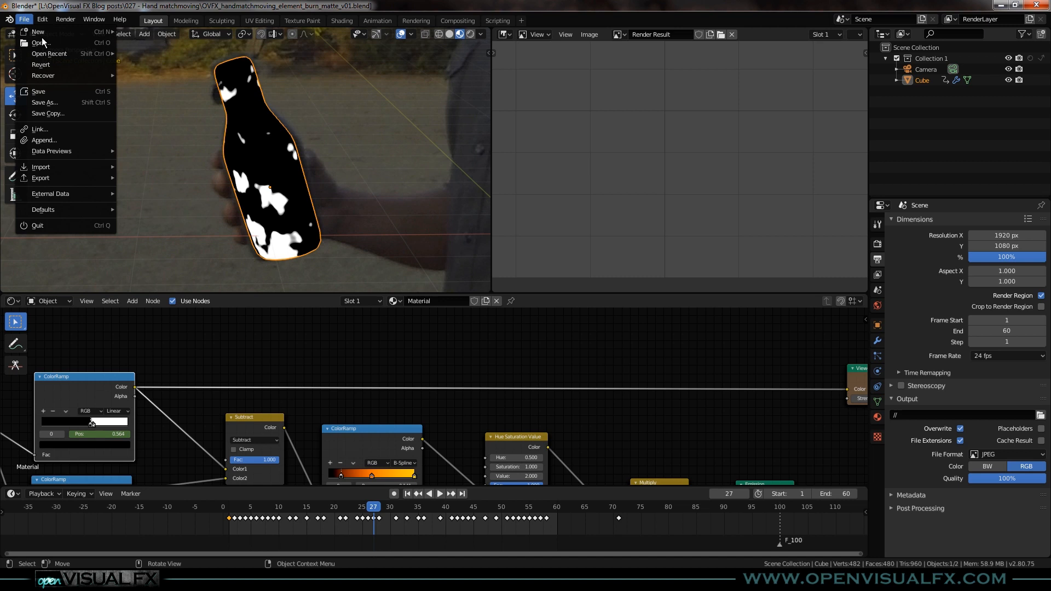
left_click(45, 53)
left_click(536, 309)
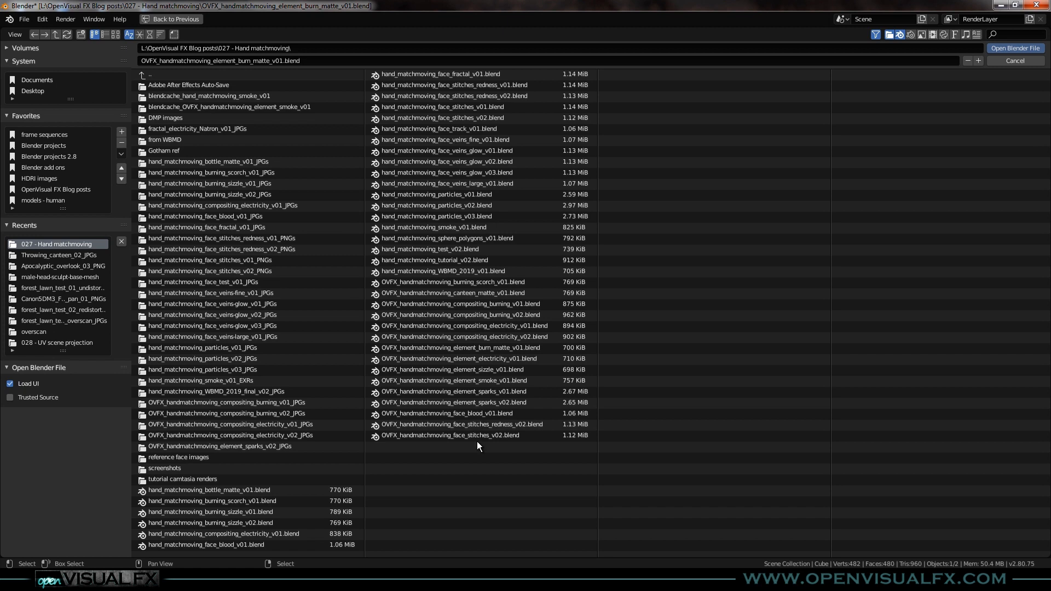
left_click(474, 414)
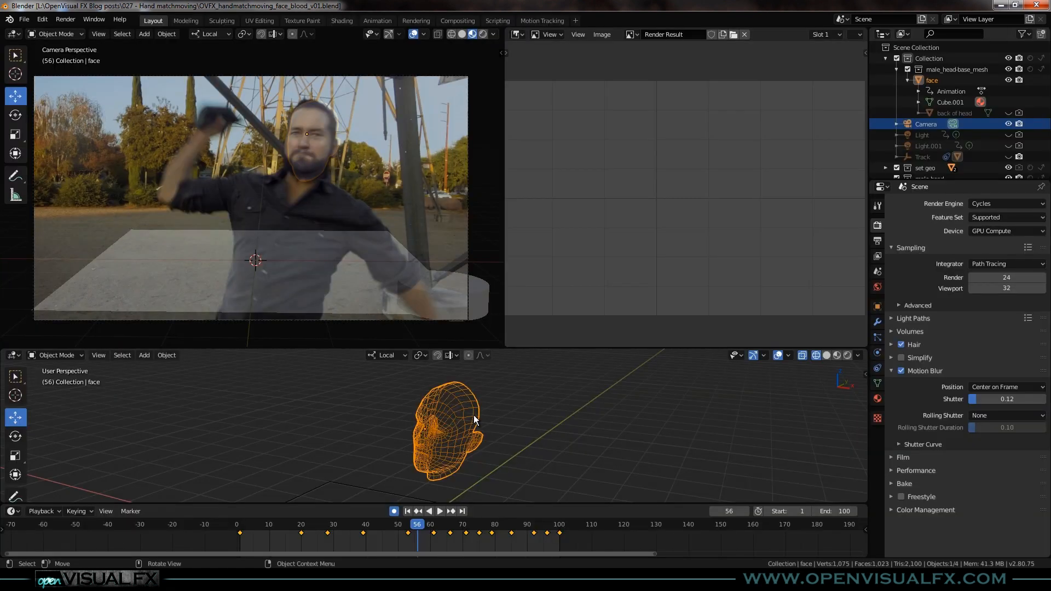
Inspect the blood on the tracked face, then select the camera and set its background image's Alpha to 0
scroll(337, 113, "up", 4)
scroll(304, 163, "down", 4)
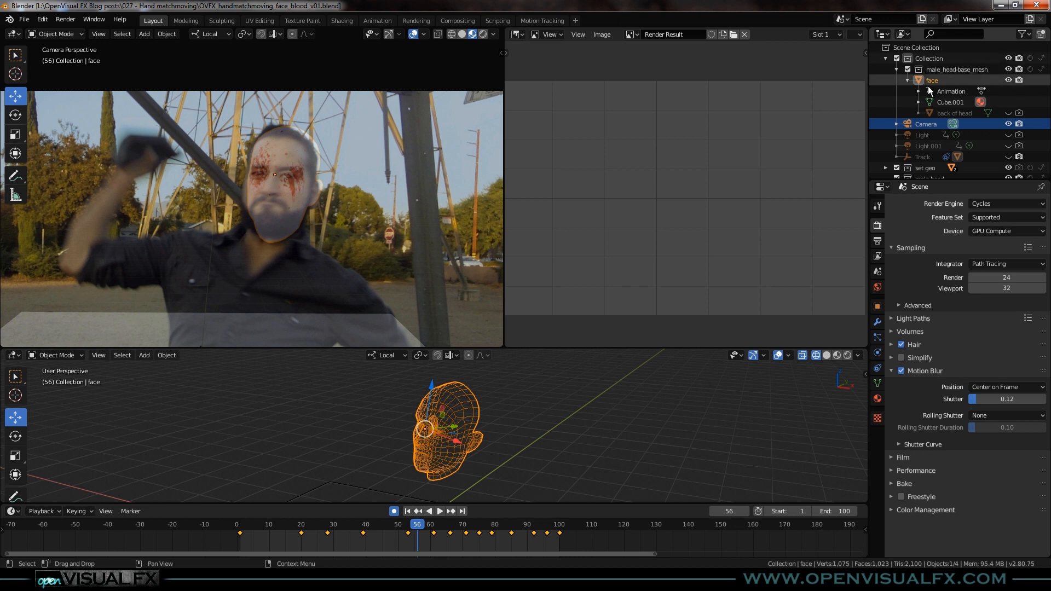
scroll(930, 107, "down", 1)
left_click(927, 115)
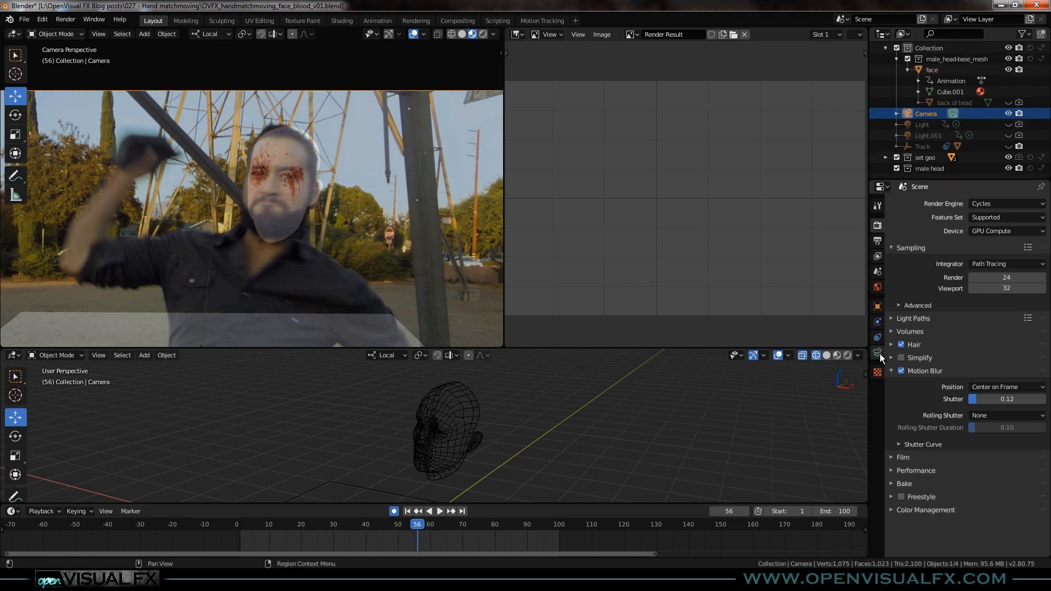
left_click(878, 353)
scroll(972, 438, "down", 3)
left_click_drag(1023, 414, 958, 450)
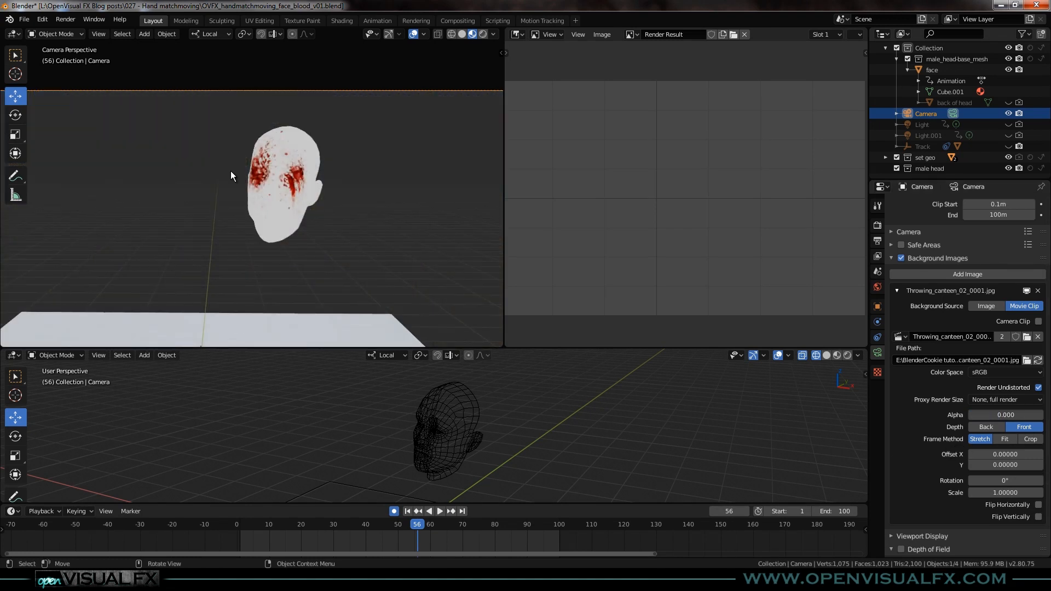
Inspect the blood-textured head without footage, scrub to frame 18 and switch to solid shading and back to material preview
scroll(274, 193, "up", 3)
scroll(277, 214, "down", 3)
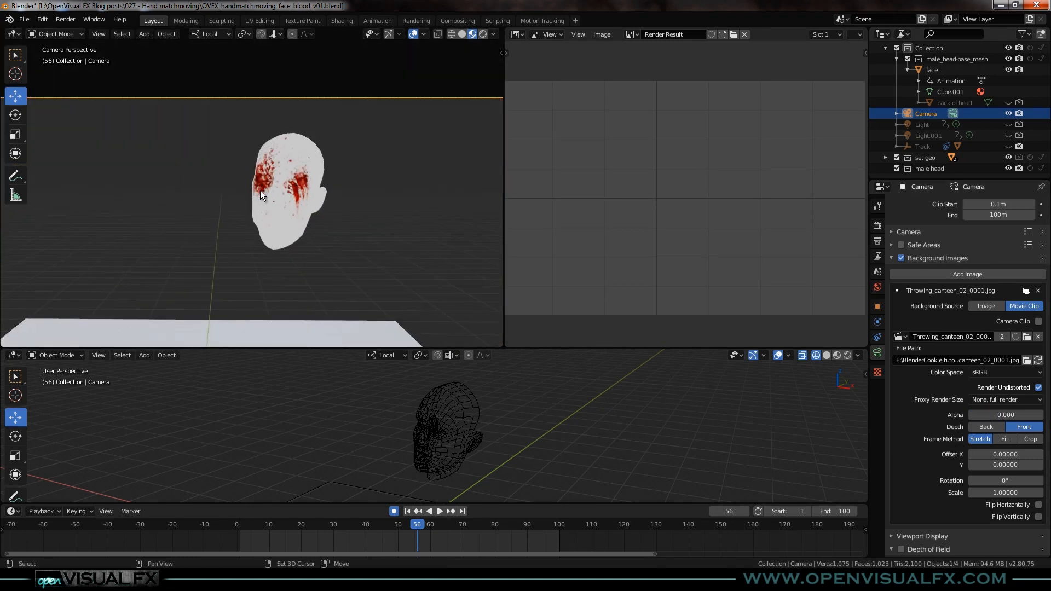
left_click_drag(415, 535, 295, 539)
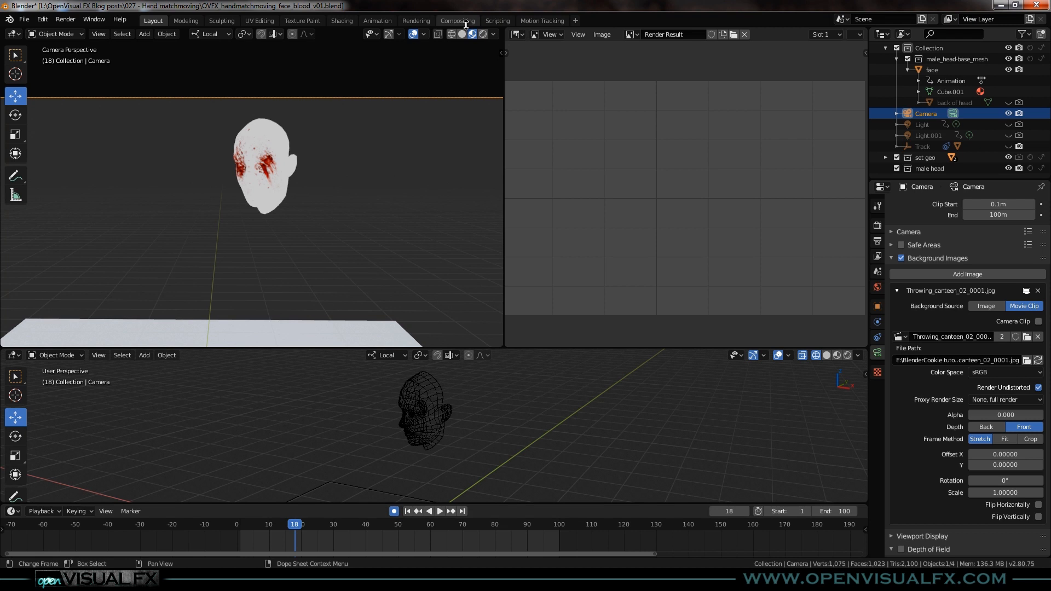
left_click(465, 34)
left_click(472, 34)
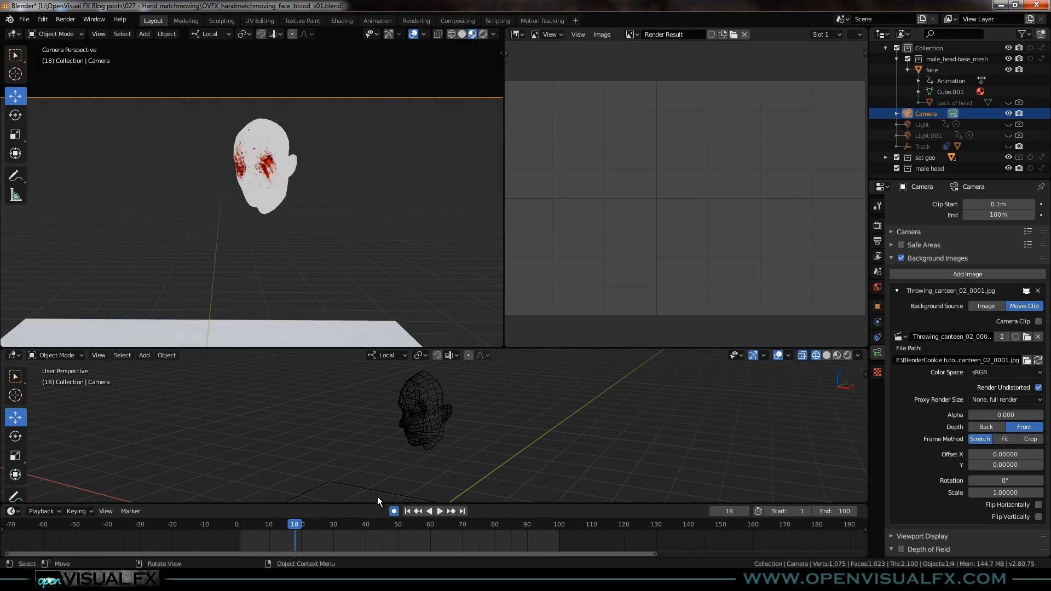
Scrub to frame 72, inspect the blood on the head and display the face_diffuse_blood_flat_v01.jpg texture in the image editor
left_click_drag(308, 530, 468, 526)
scroll(312, 199, "up", 5)
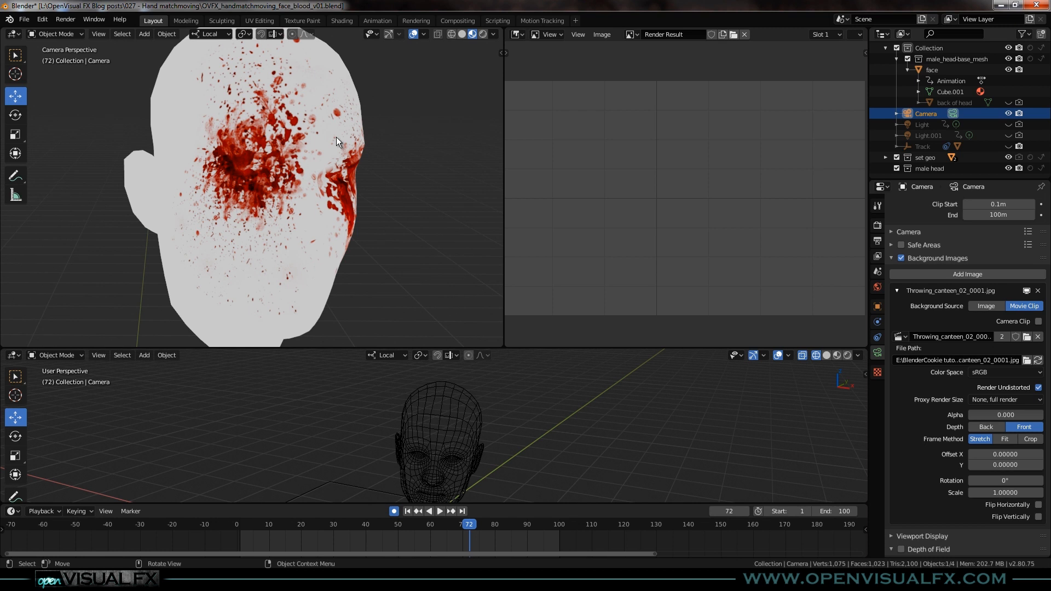
left_click(633, 34)
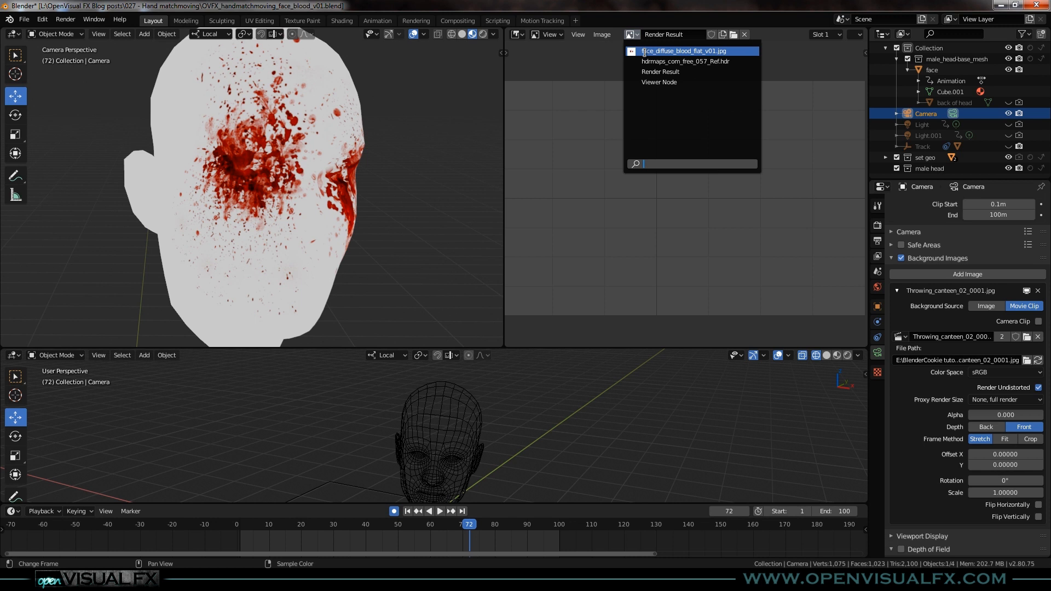
left_click(645, 51)
scroll(650, 217, "down", 2)
scroll(650, 217, "up", 1)
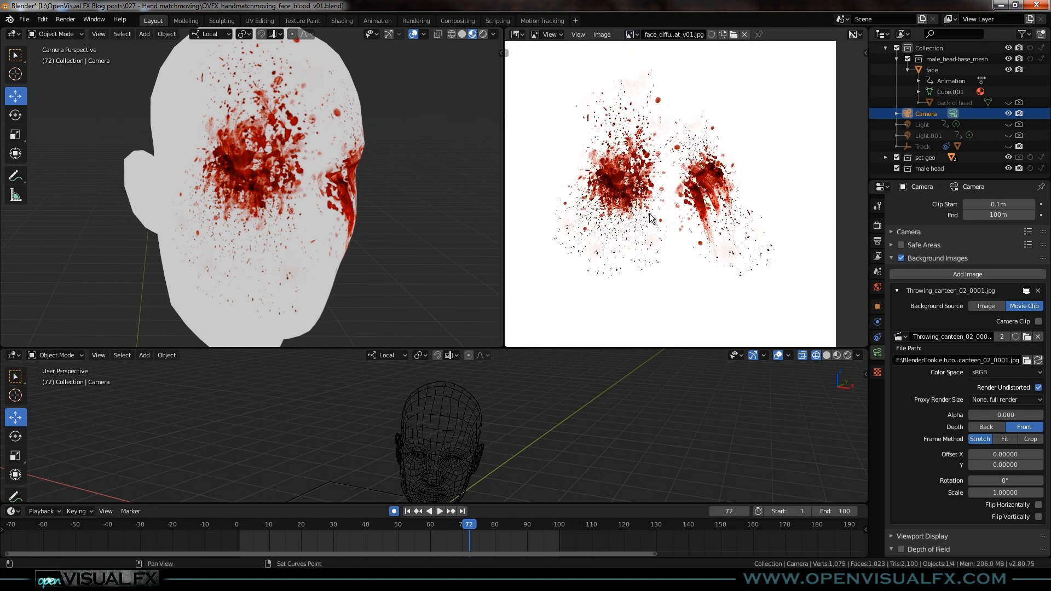
middle_click_drag(657, 226, 703, 208)
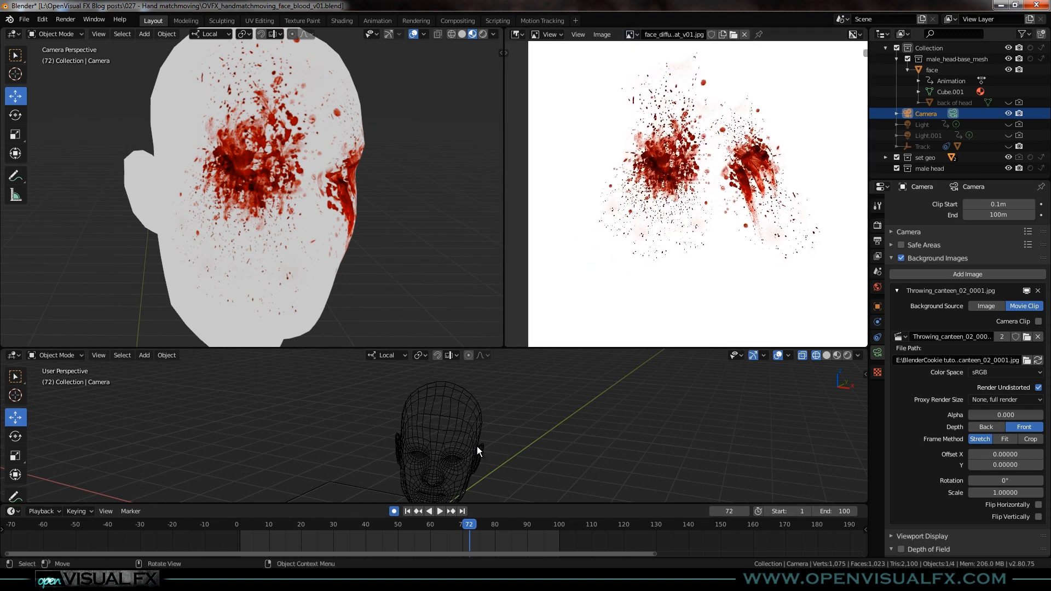
Select the face mesh, switch briefly into Edit Mode and back, and scrub to frame 43 to check the blood mapping
left_click(454, 424)
key("Tab")
key("Tab")
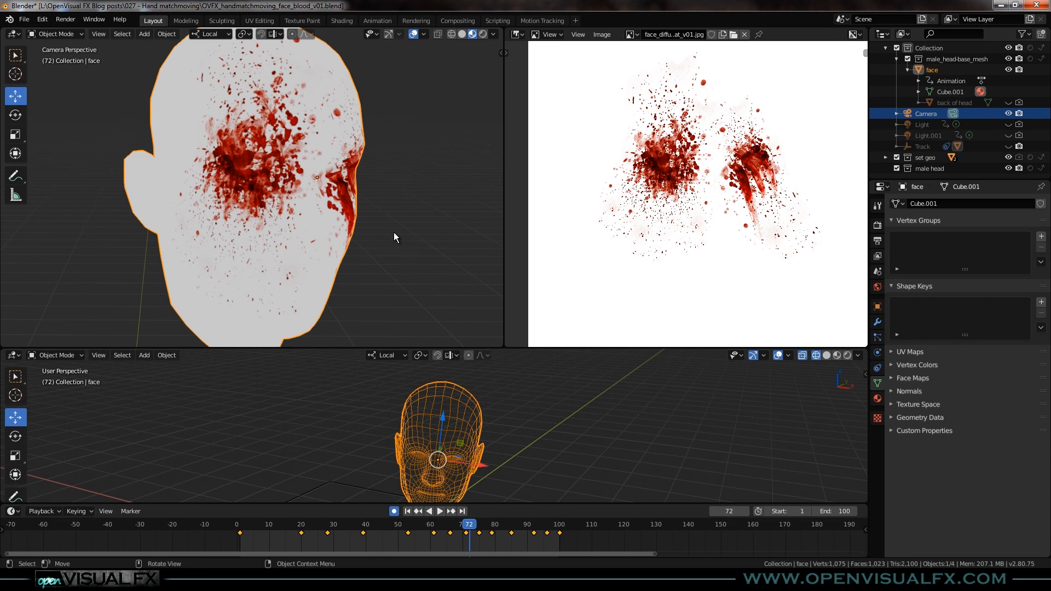
left_click_drag(462, 526, 375, 525)
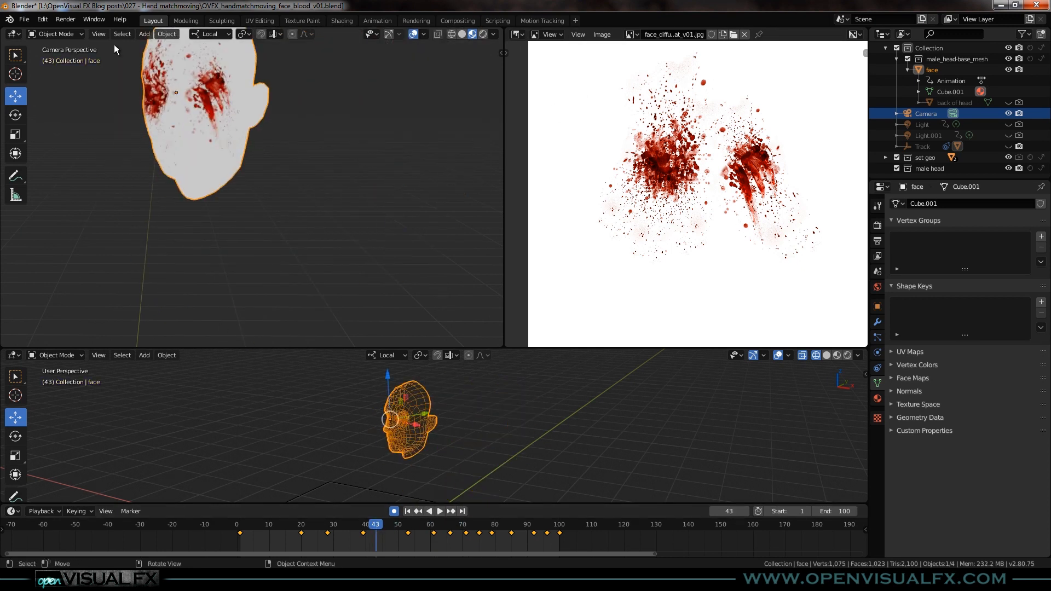
Open OVFX_handmatchmoving_face_stitches_v02.blend, discarding the changes to the face blood file
left_click(24, 20)
left_click(60, 43)
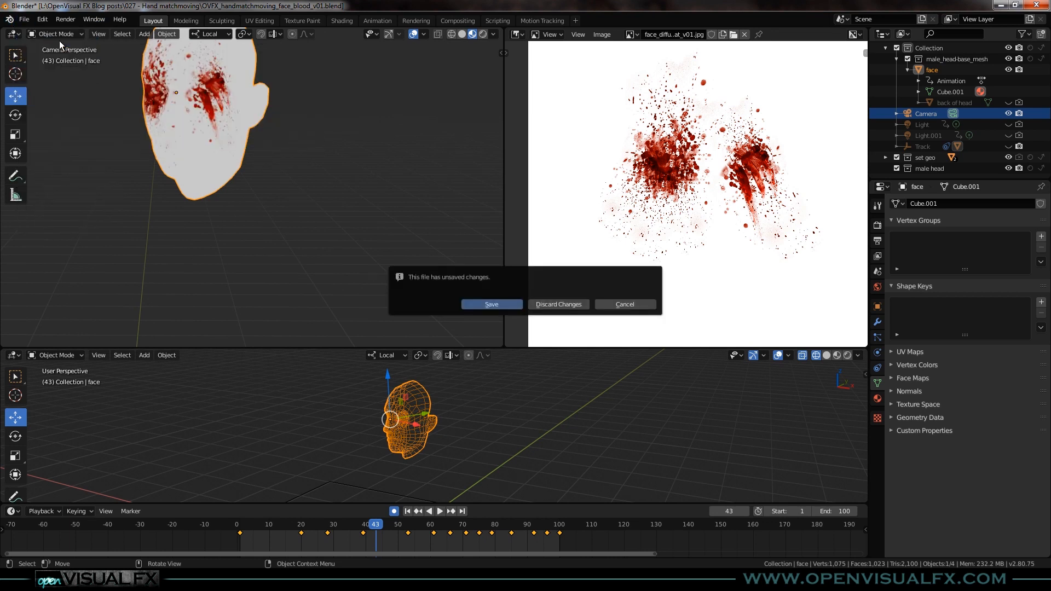
left_click(561, 300)
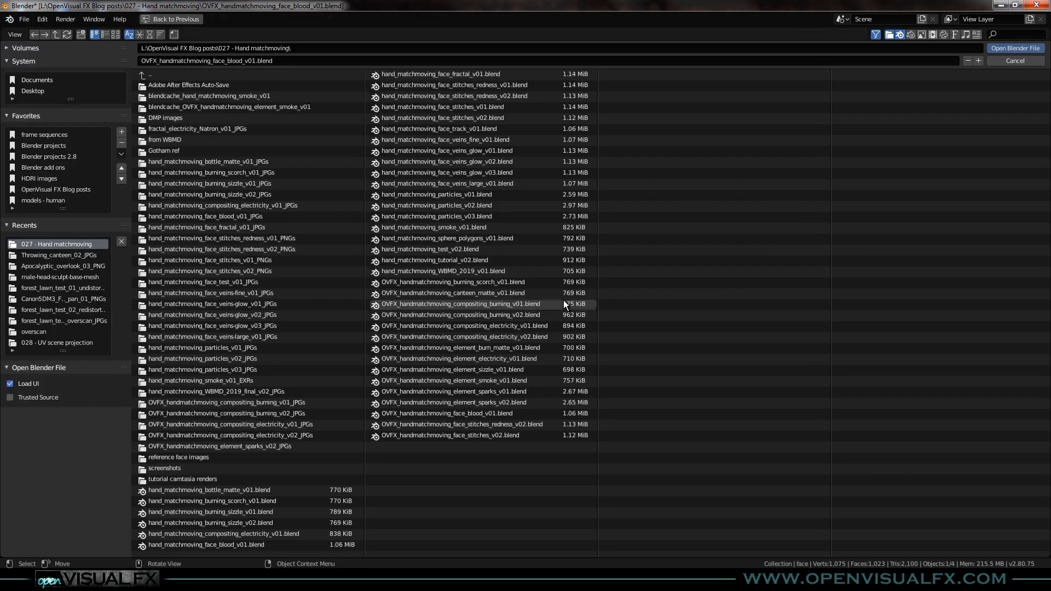
double_click(487, 436)
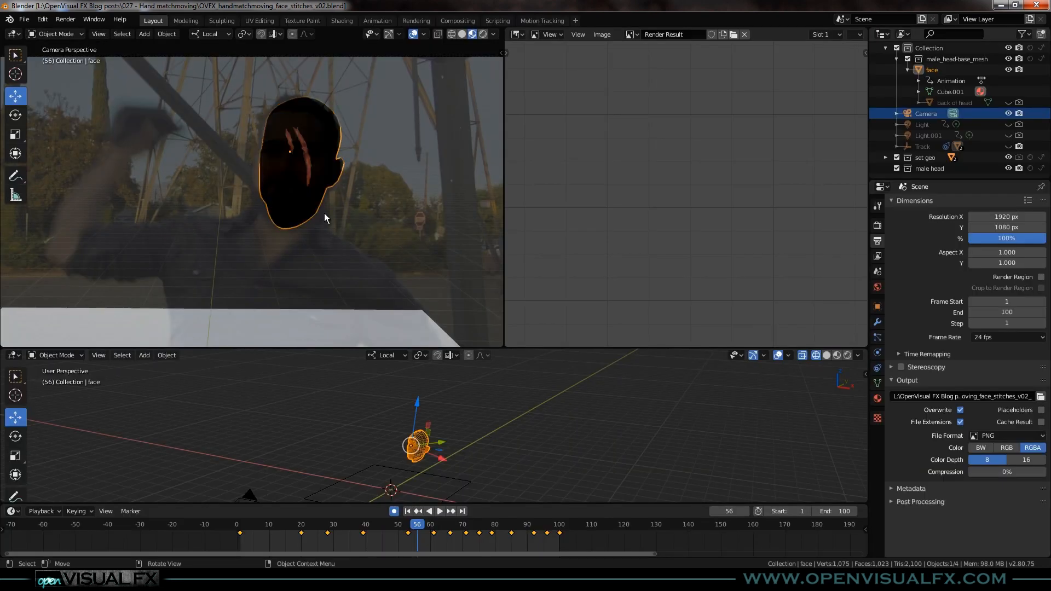
Inspect the facial wounds in rendered shading, scrub to frame 74, check solid shading and return to material preview
scroll(327, 185, "up", 3)
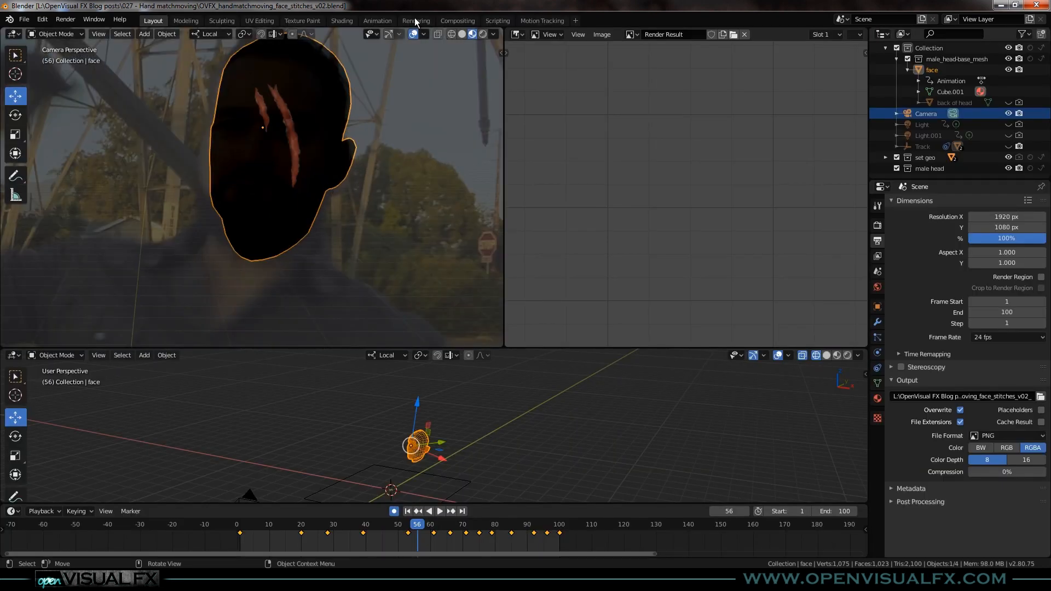
left_click(483, 34)
scroll(302, 147, "up", 4)
scroll(301, 153, "down", 2)
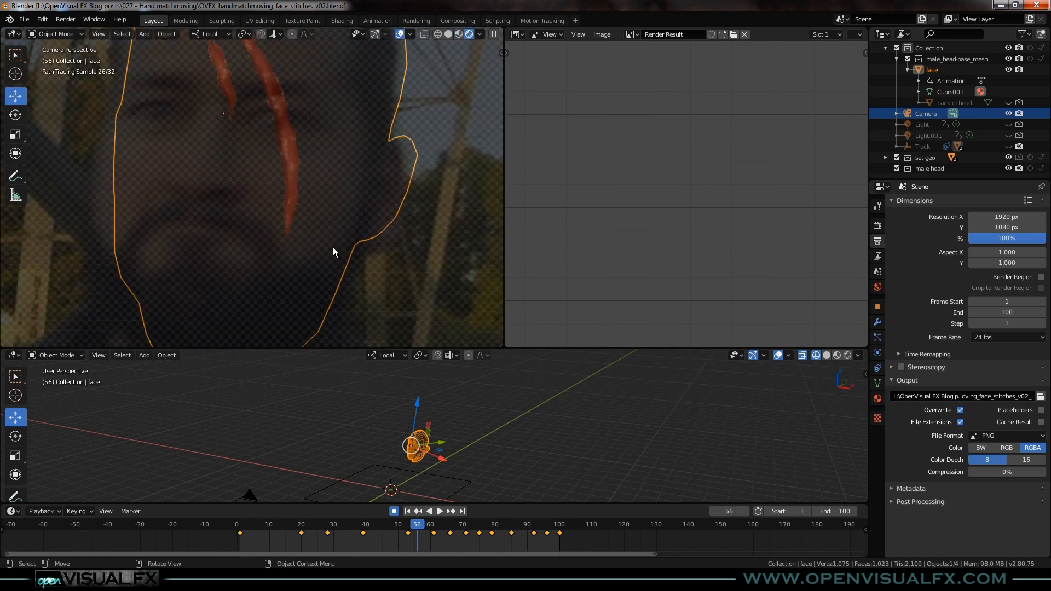
left_click_drag(452, 531, 475, 531)
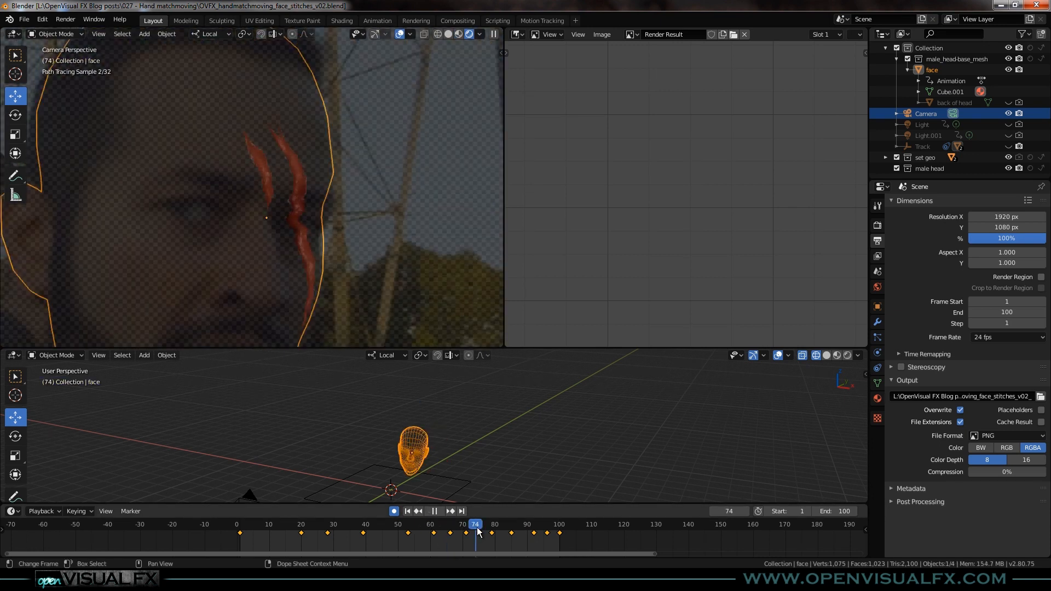
scroll(321, 208, "down", 2)
middle_click_drag(318, 225, 320, 198, "shift")
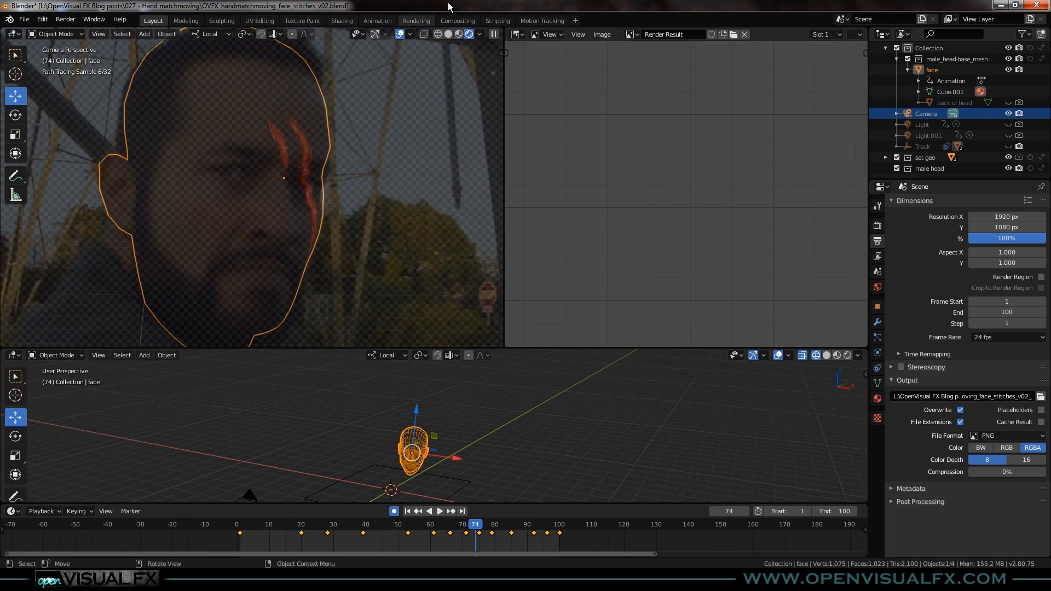
left_click(448, 34)
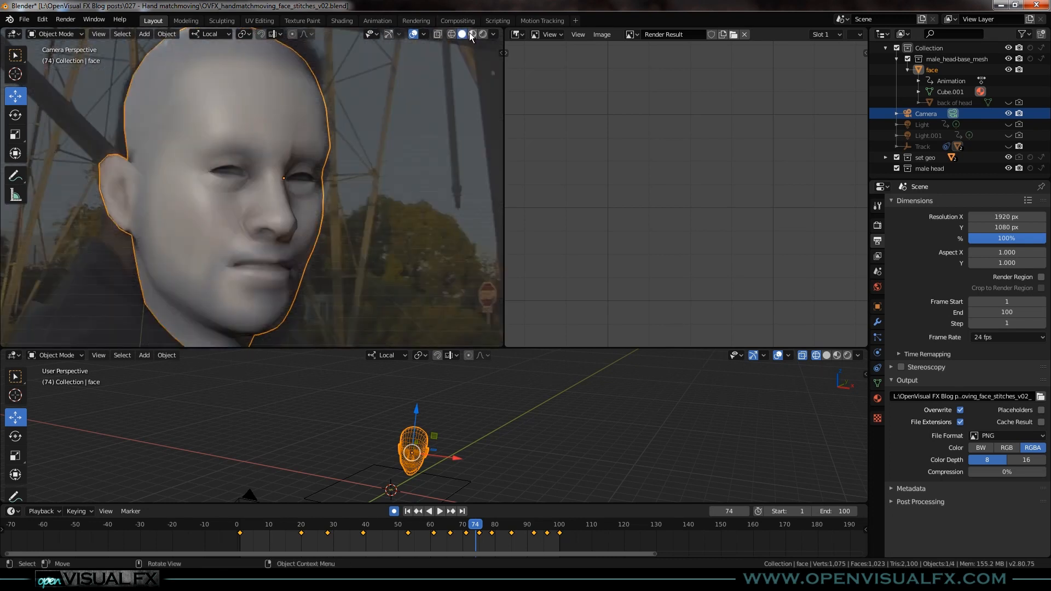
left_click(472, 34)
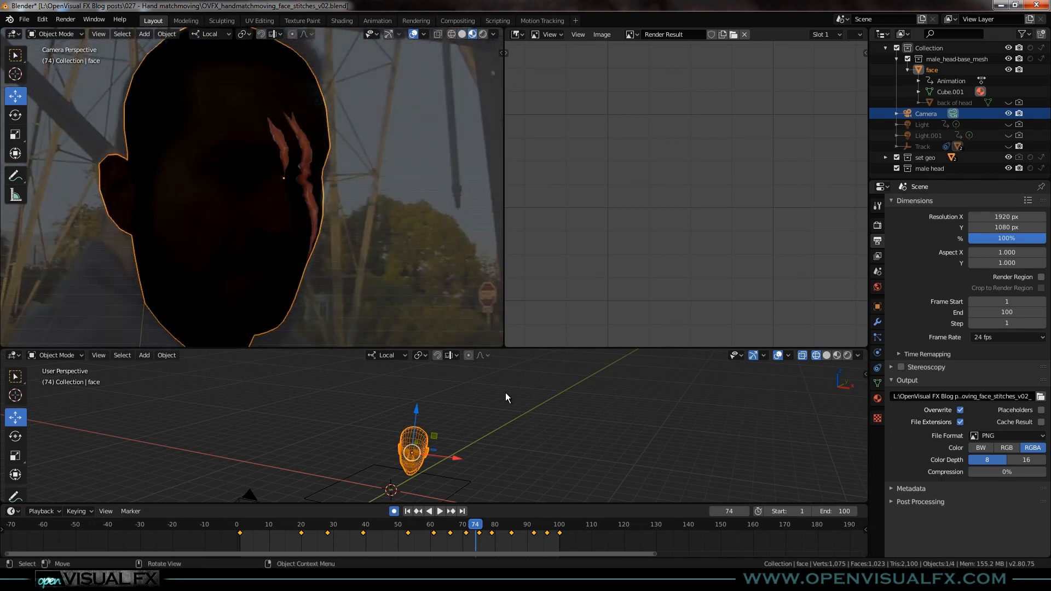
View the stitches_01 image, followed by the stitches_flat_02.png wound texture, framing it in the image editor
left_click(631, 34)
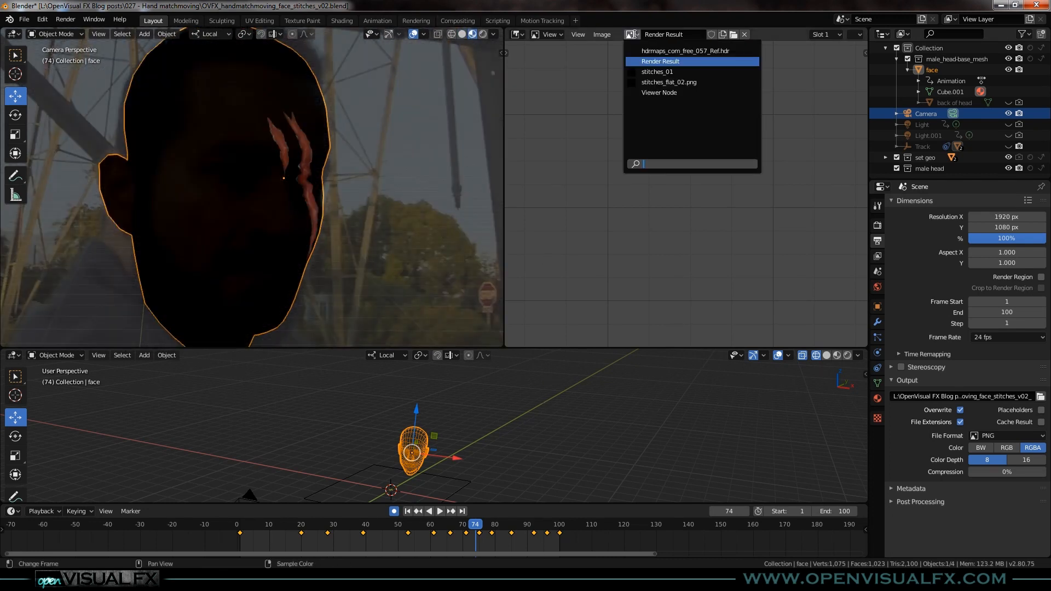
left_click(659, 71)
left_click(631, 35)
left_click(651, 81)
middle_click_drag(662, 265, 668, 188)
scroll(669, 188, "up", 1)
Examine the stitches_01 mask, return to stitches_flat_02.png for comparison and scrub to frame 60
left_click(632, 36)
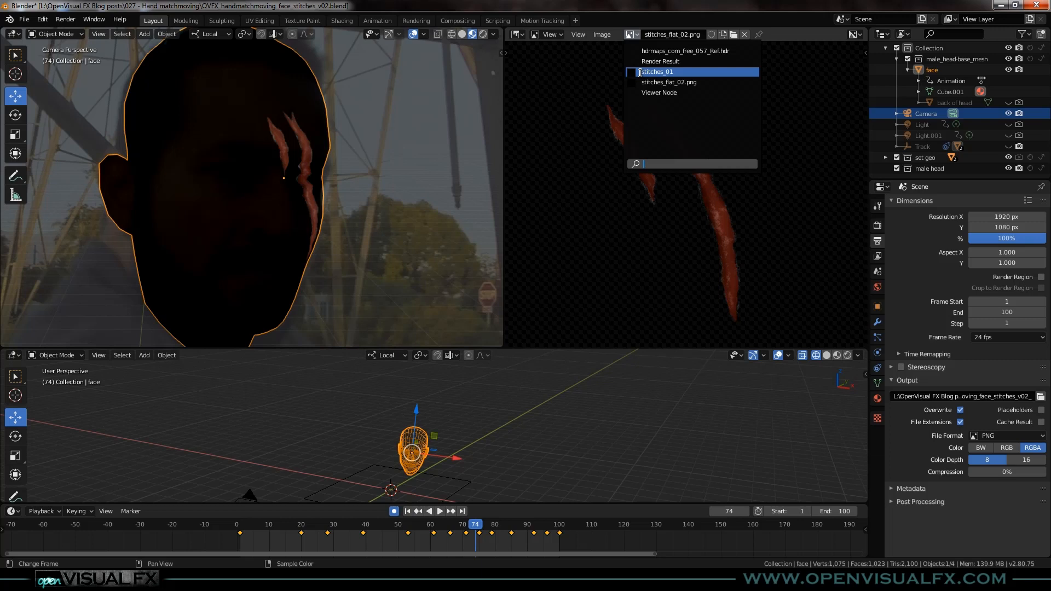
left_click(644, 72)
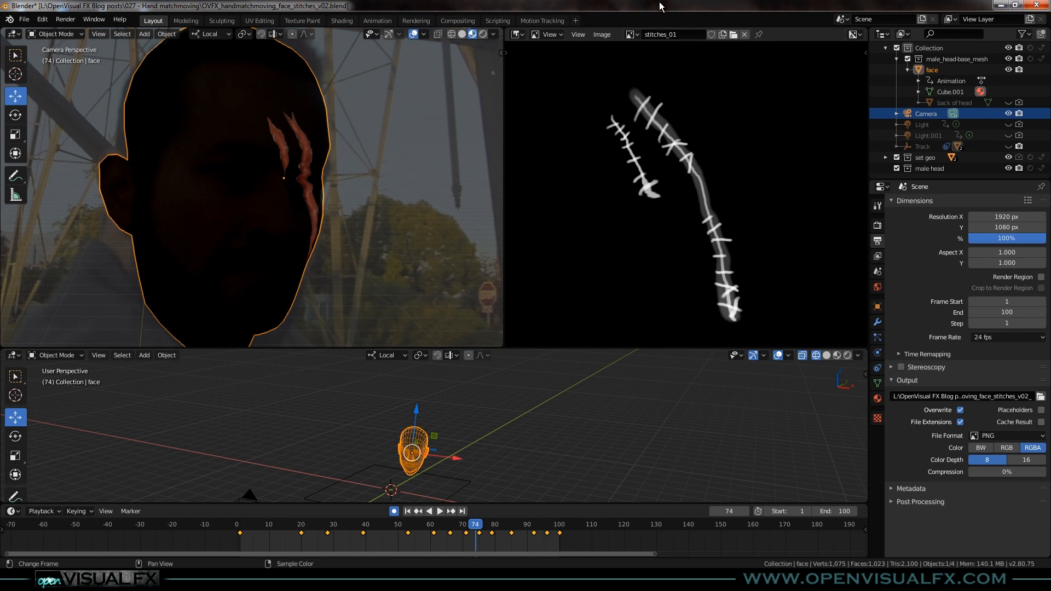
left_click(632, 34)
left_click(656, 82)
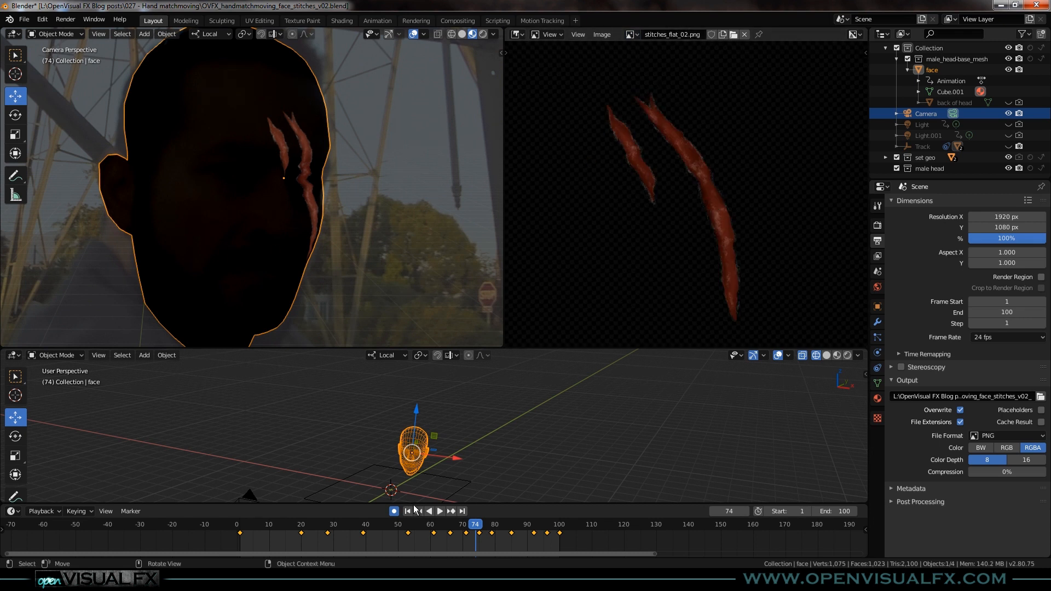
left_click_drag(474, 532, 431, 540)
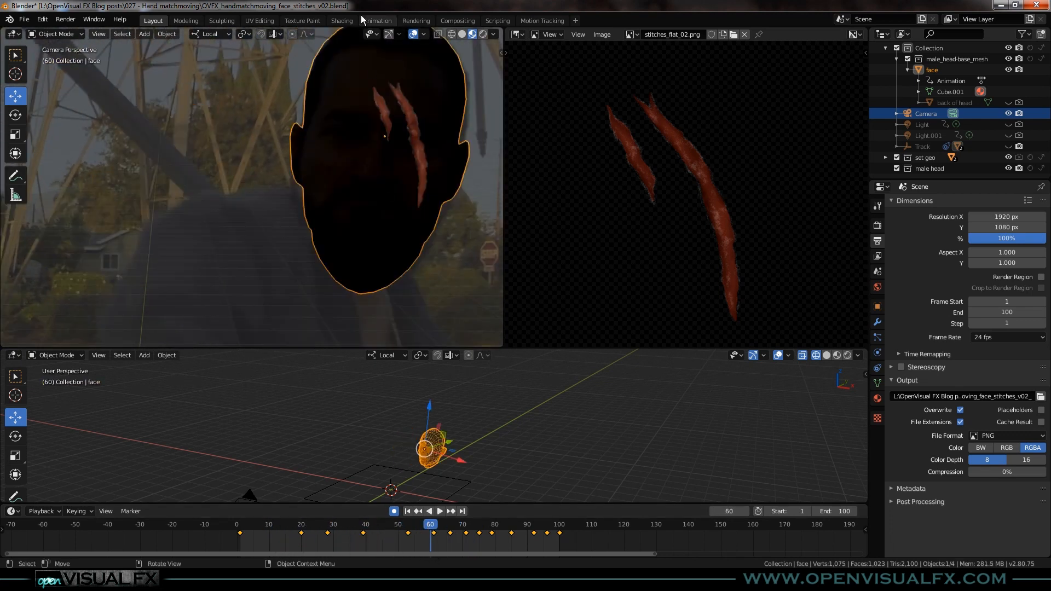
Open OVFX_handmatchmoving_face_stitches_redness_v02.blend, discarding the changes to the stitches file
left_click(22, 19)
left_click(44, 42)
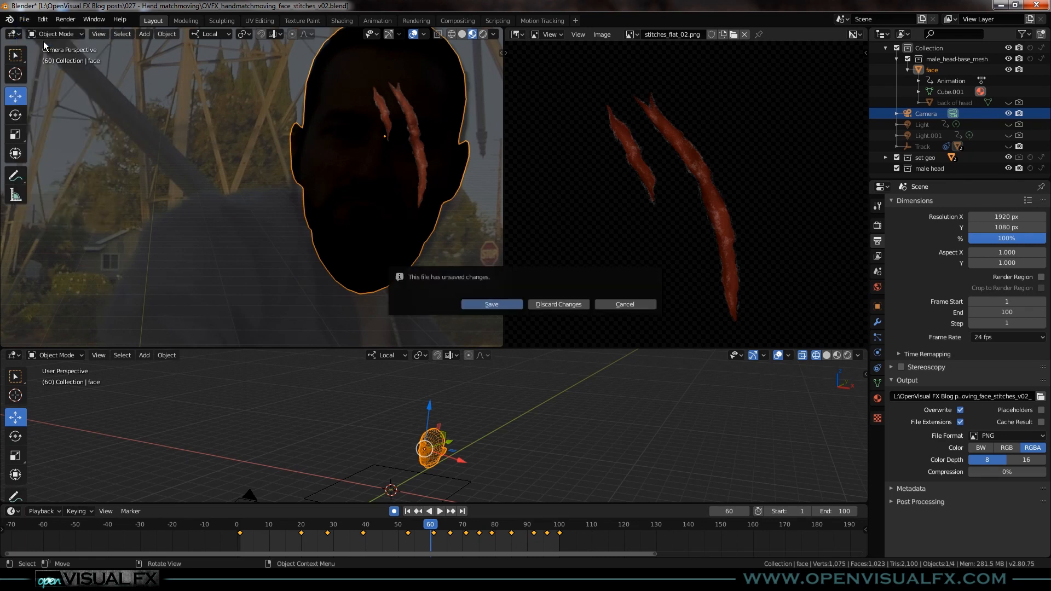
left_click(544, 302)
double_click(475, 427)
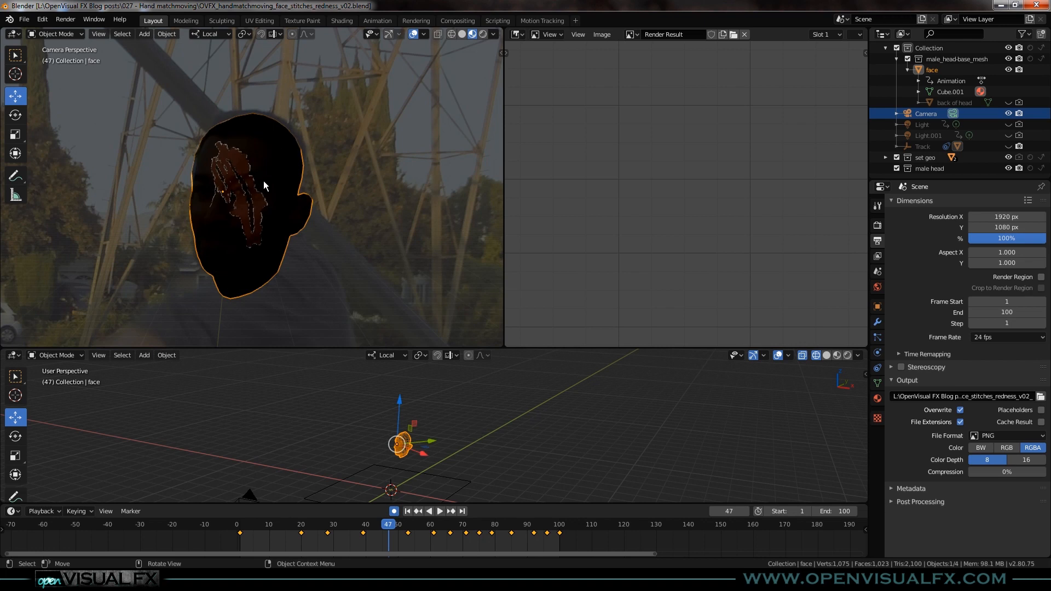
Play the redness animation up to frame 88, render that frame and inspect the rendered redness up close
key("space")
key("space")
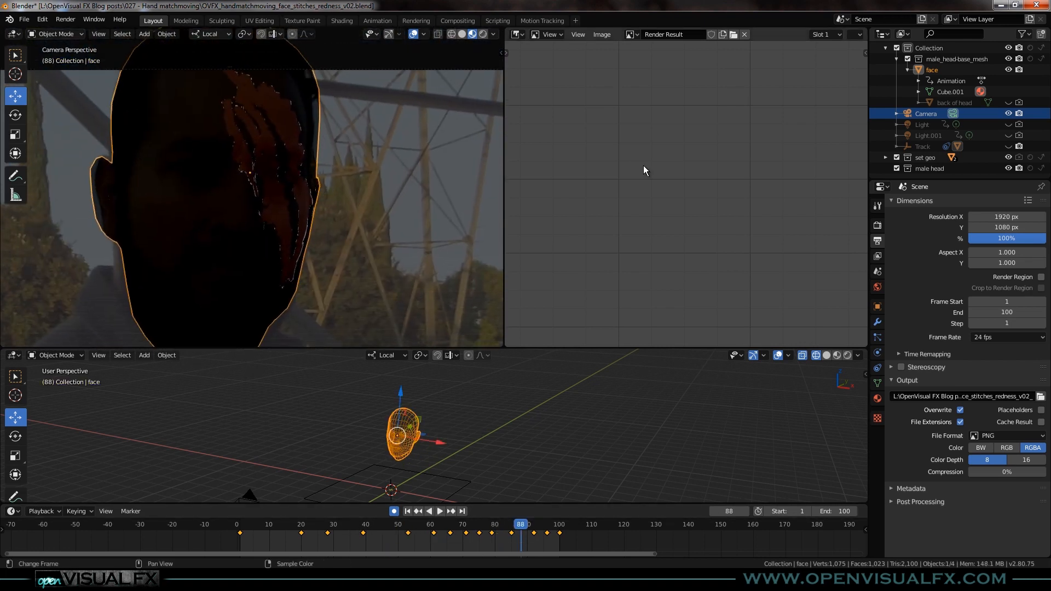
key("F12")
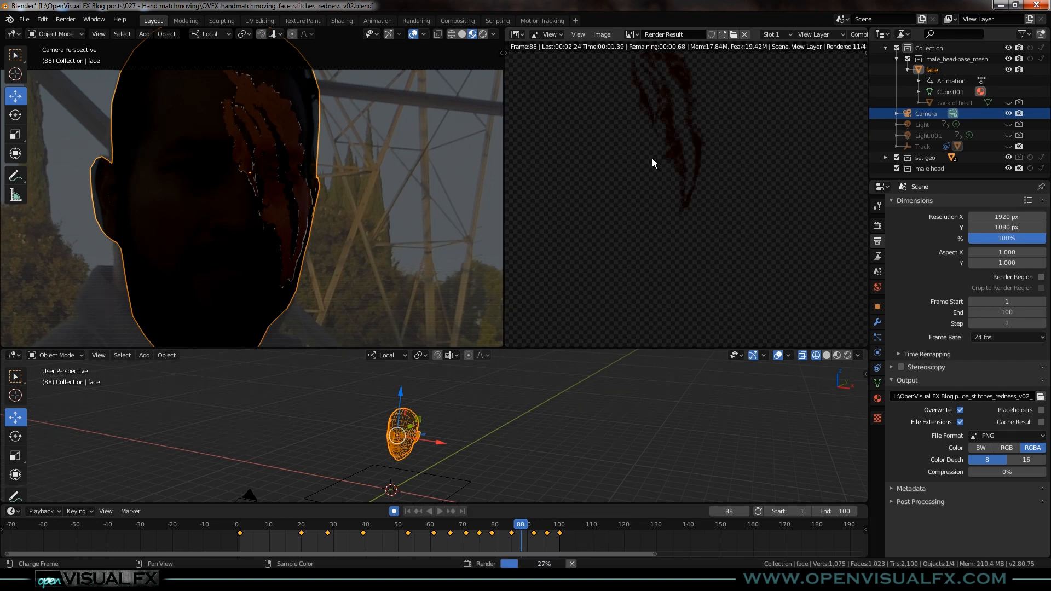
scroll(675, 129, "up", 3)
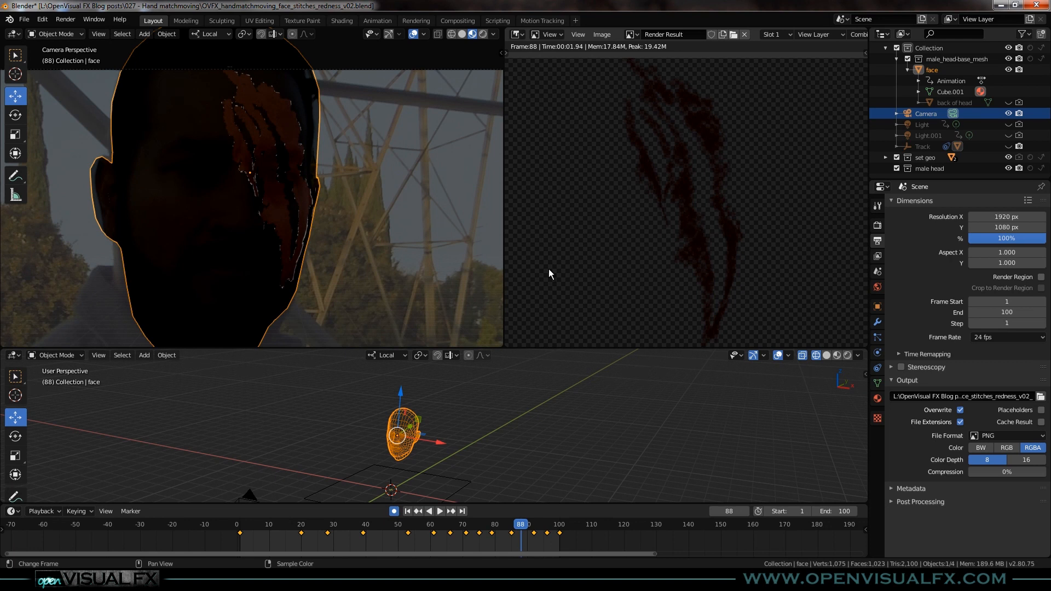
Open OVFX_handmatchmoving_canteen_matte_v01.blend with folders filtered out of the file list, discarding the redness file's changes, and inspect the matte material's nodes
left_click(25, 19)
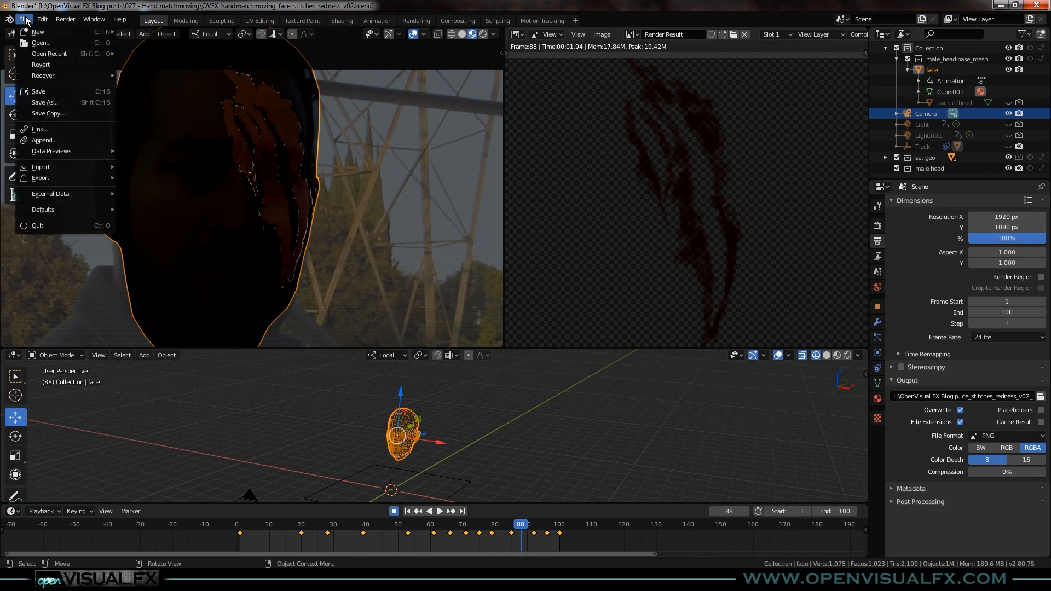
left_click(40, 44)
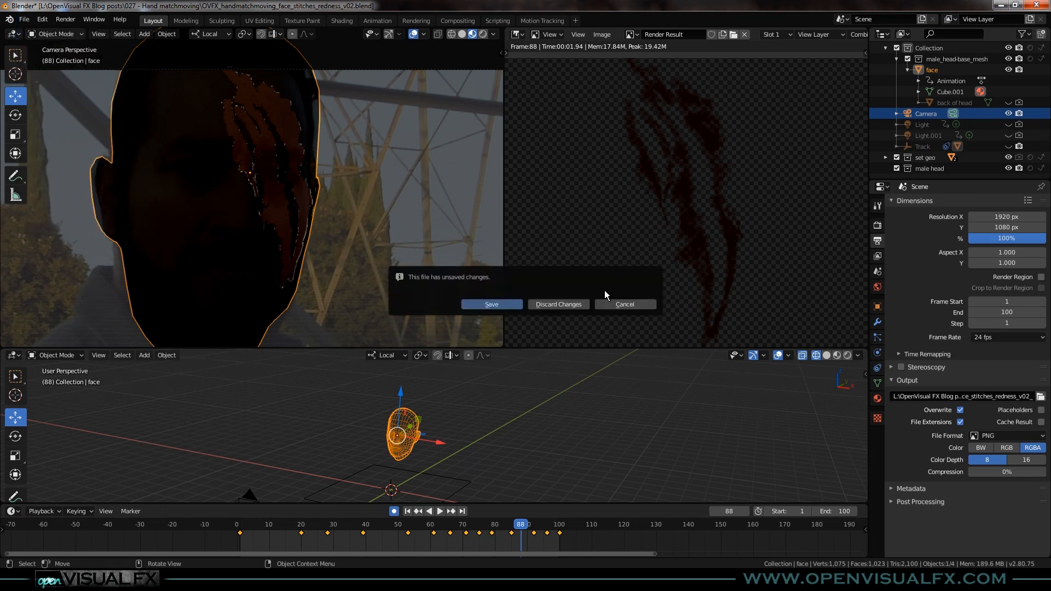
left_click(578, 303)
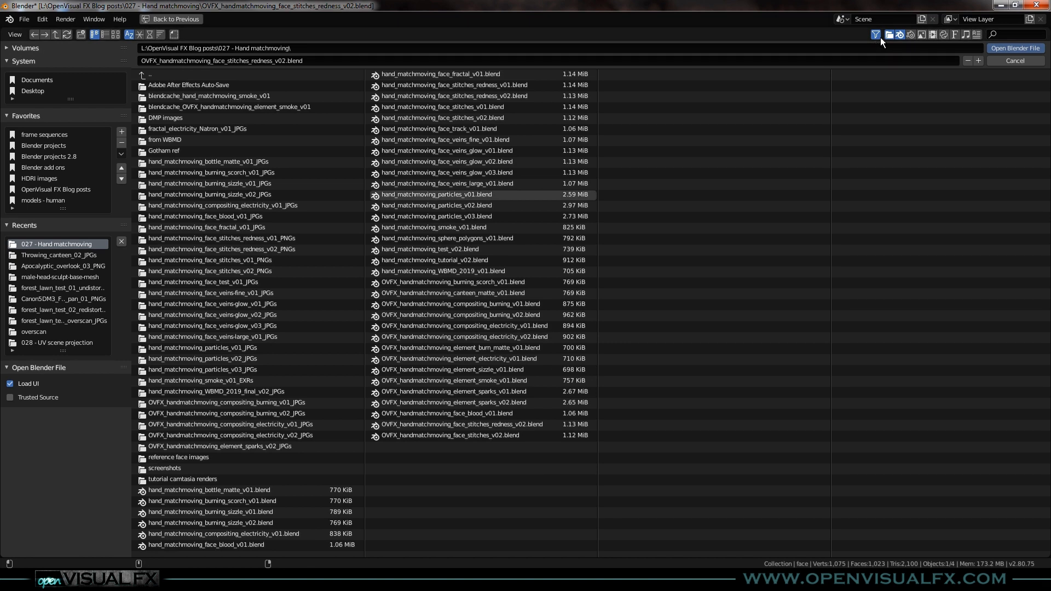
left_click(889, 35)
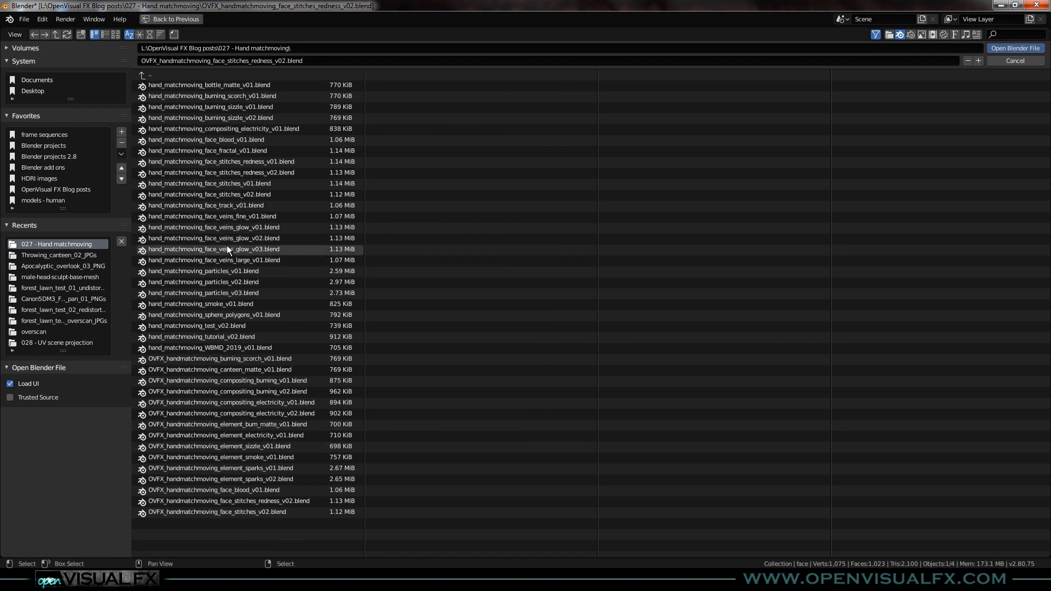
double_click(228, 372)
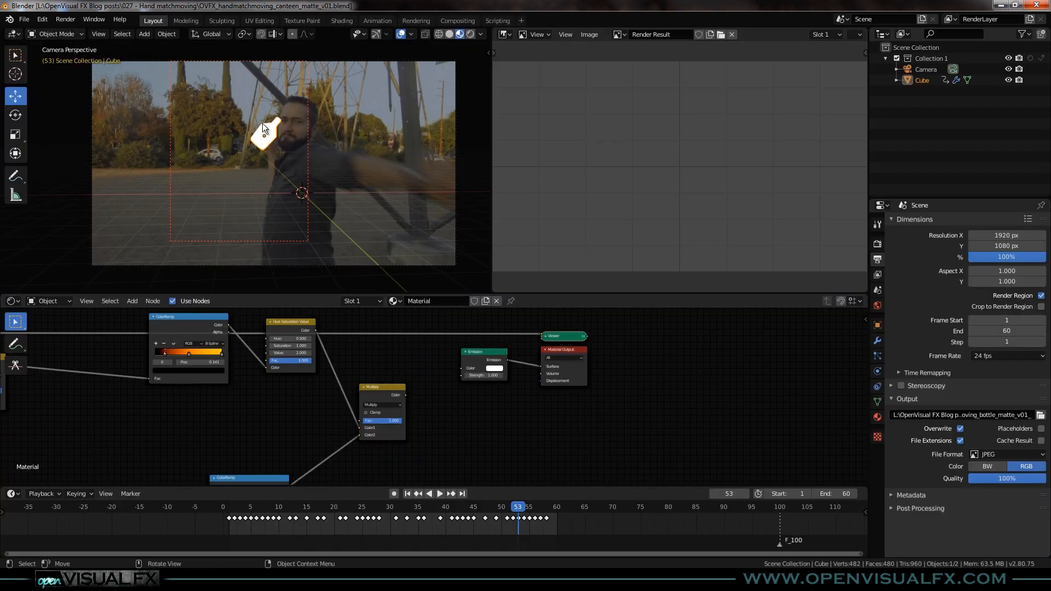
scroll(498, 361, "up", 2)
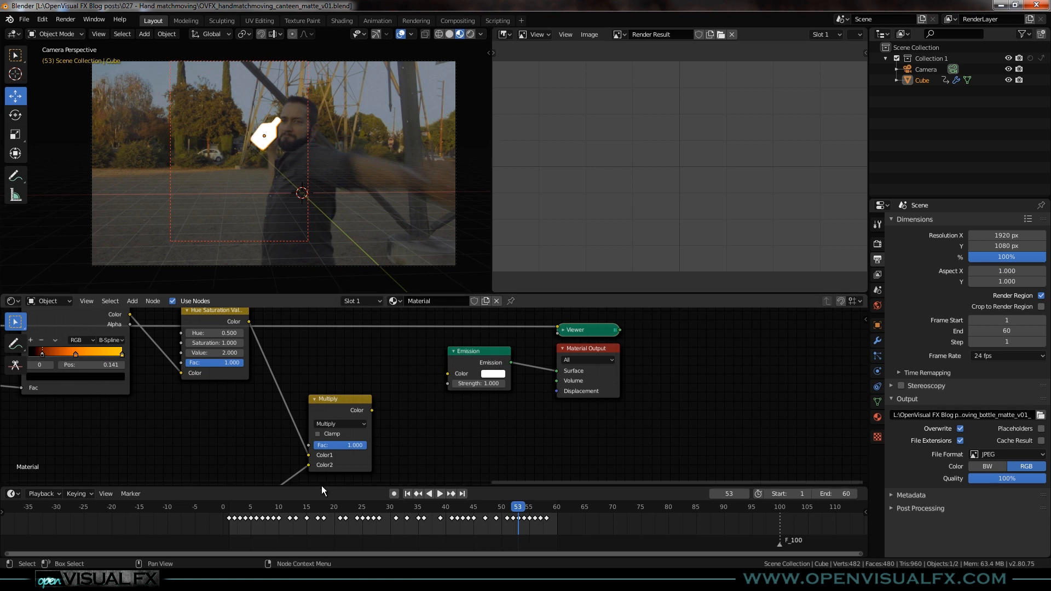
Open OVFX_handmatchmoving_compositing_electricity_v02.blend and take a closer look at its compositing node tree
left_click(24, 20)
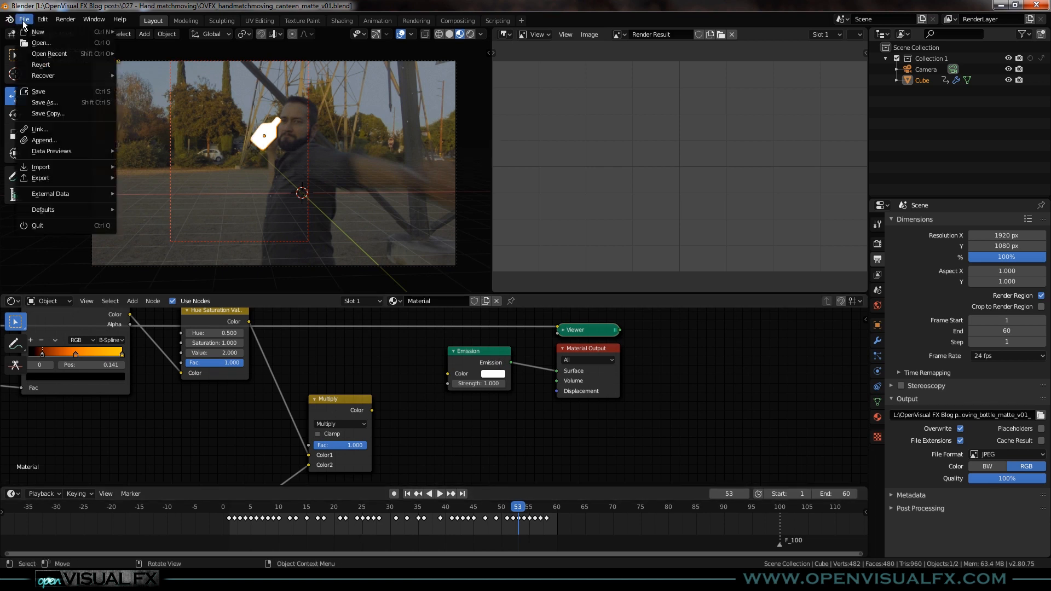
left_click(55, 43)
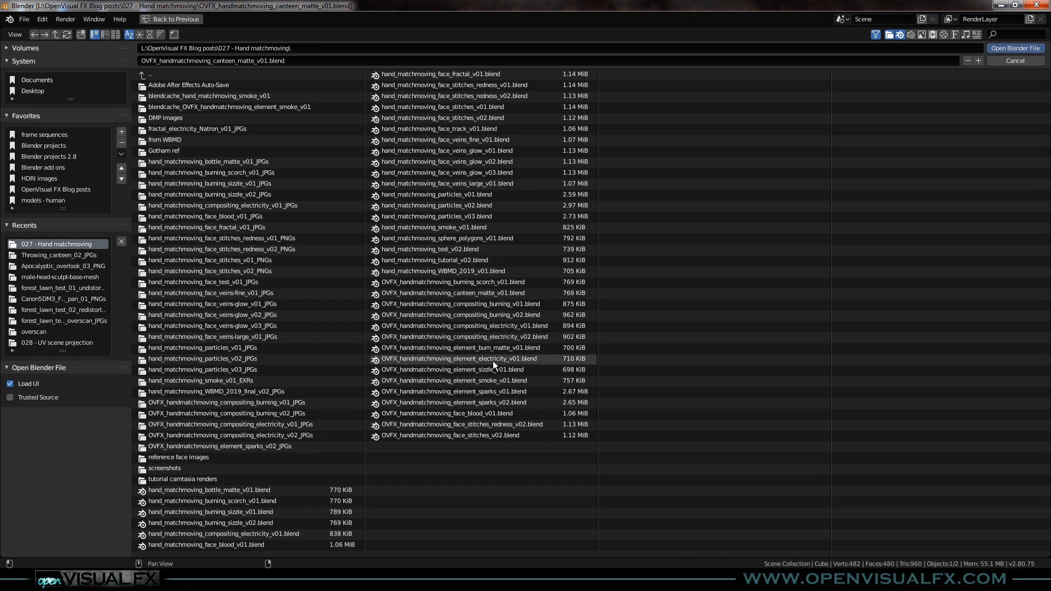
double_click(494, 336)
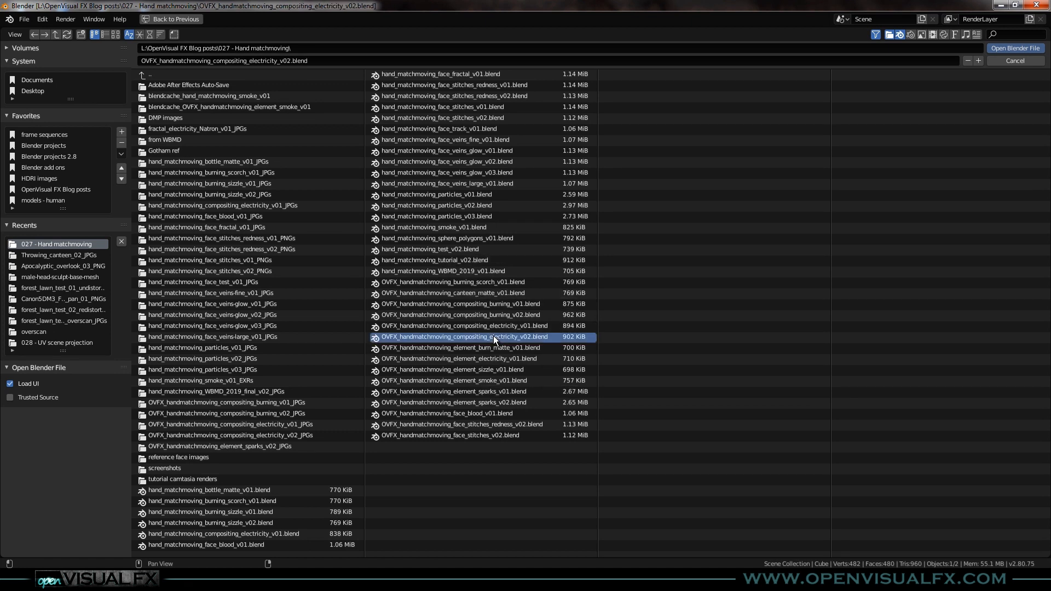
scroll(411, 377, "up", 3)
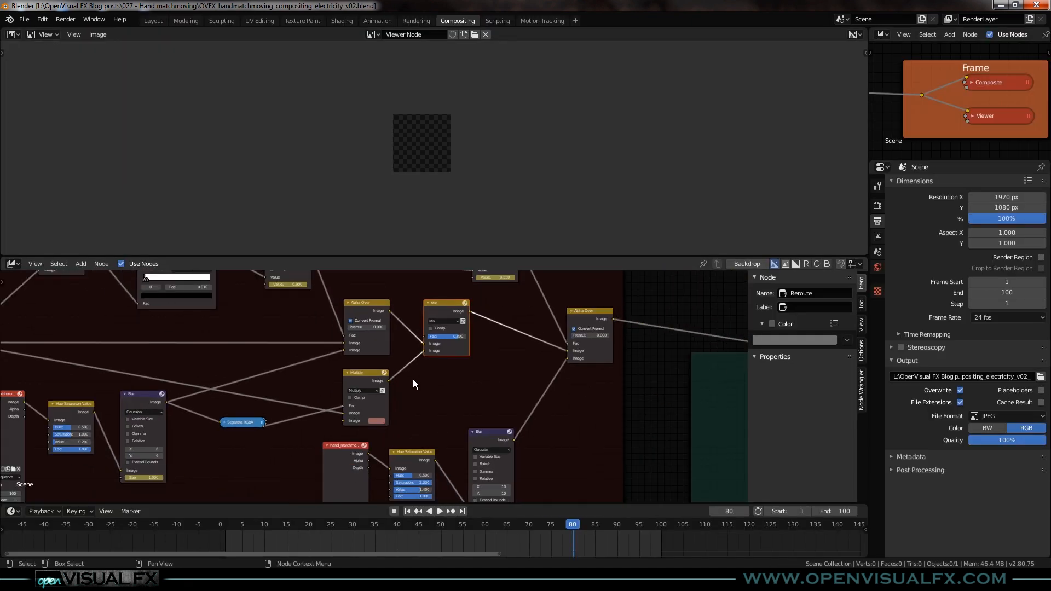
Preview the source footage node feeding the Face scars frame in the viewer
scroll(413, 382, "down", 5)
scroll(413, 383, "up", 2)
middle_click_drag(521, 404, 509, 360)
left_click(494, 432)
left_click_drag(494, 432, 503, 441)
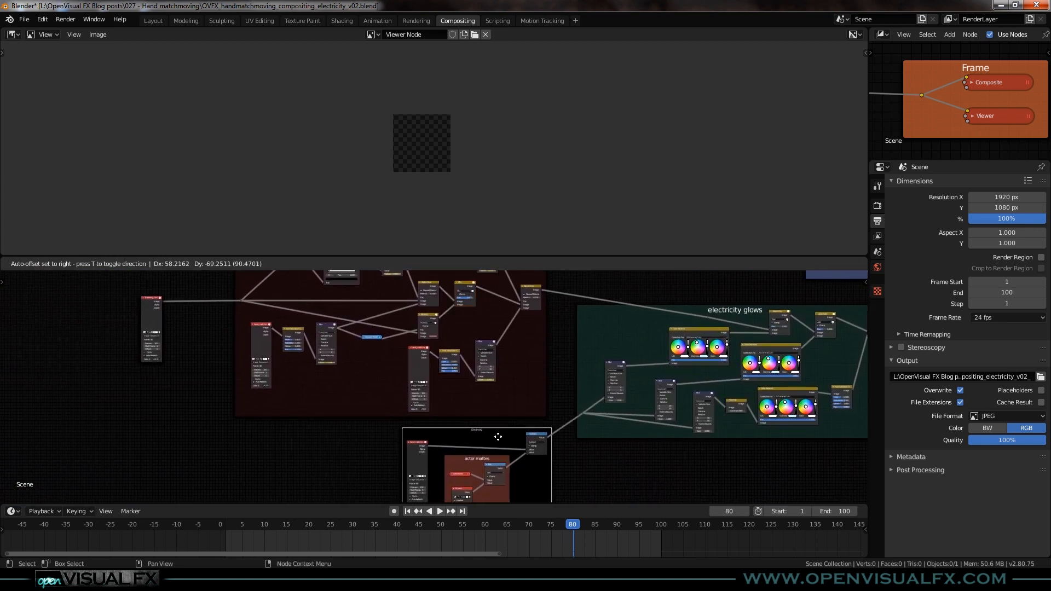
middle_click_drag(378, 359, 497, 435)
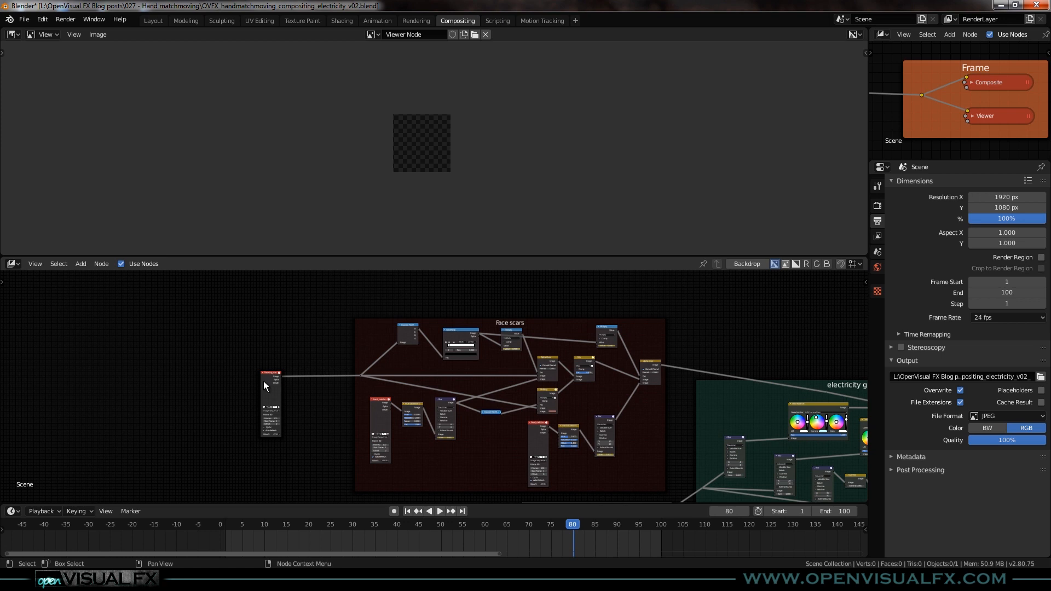
scroll(264, 381, "up", 2)
left_click(274, 370, "ctrl+shift")
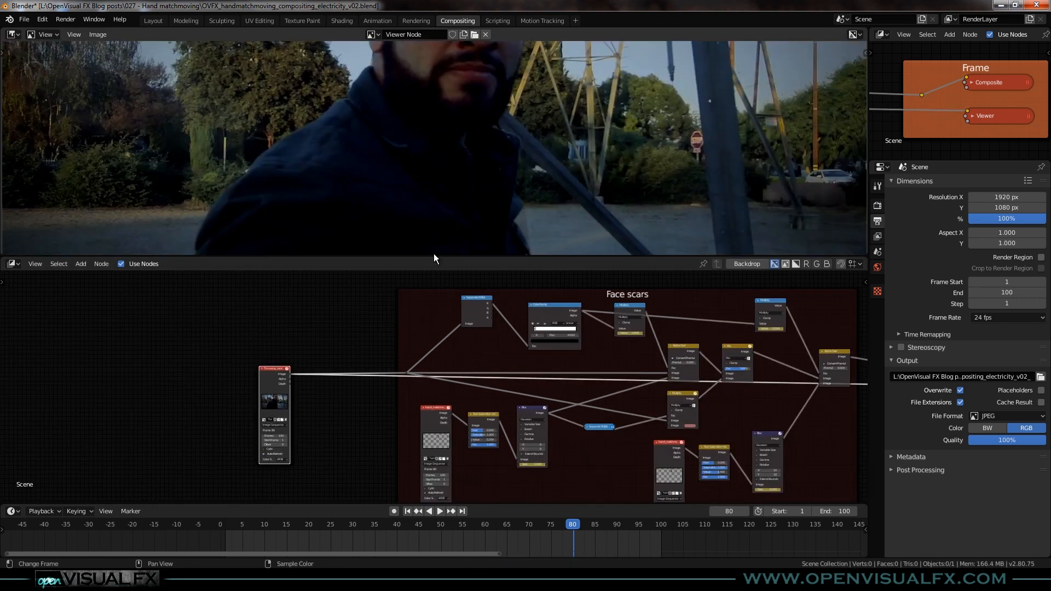
Inspect the previewed footage in a maximized image view fitted to the area, and restore the normal layout
key("ctrl+space")
scroll(485, 317, "down", 1)
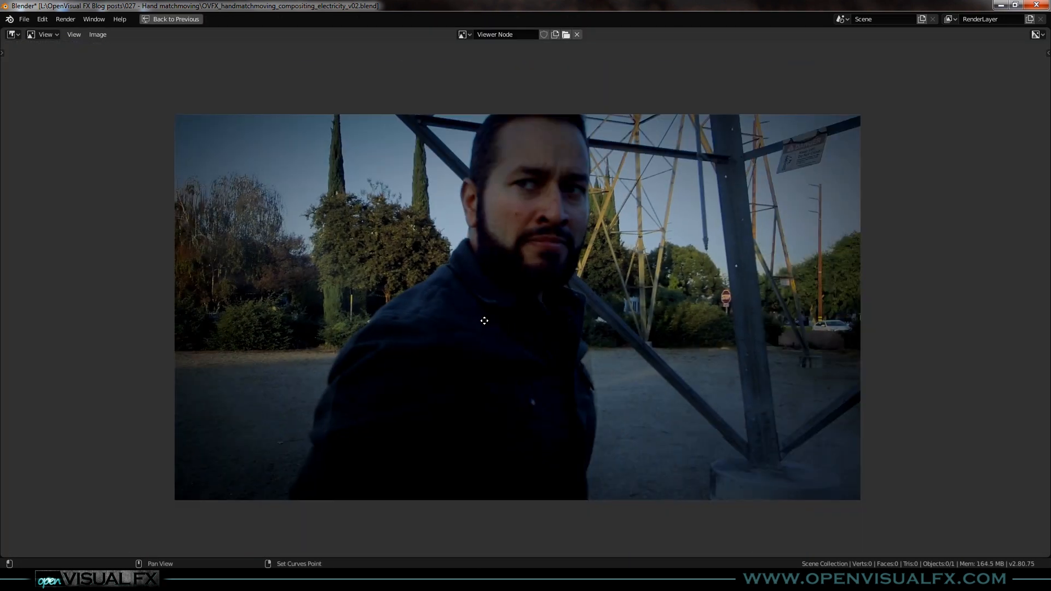
middle_click_drag(485, 321, 484, 324)
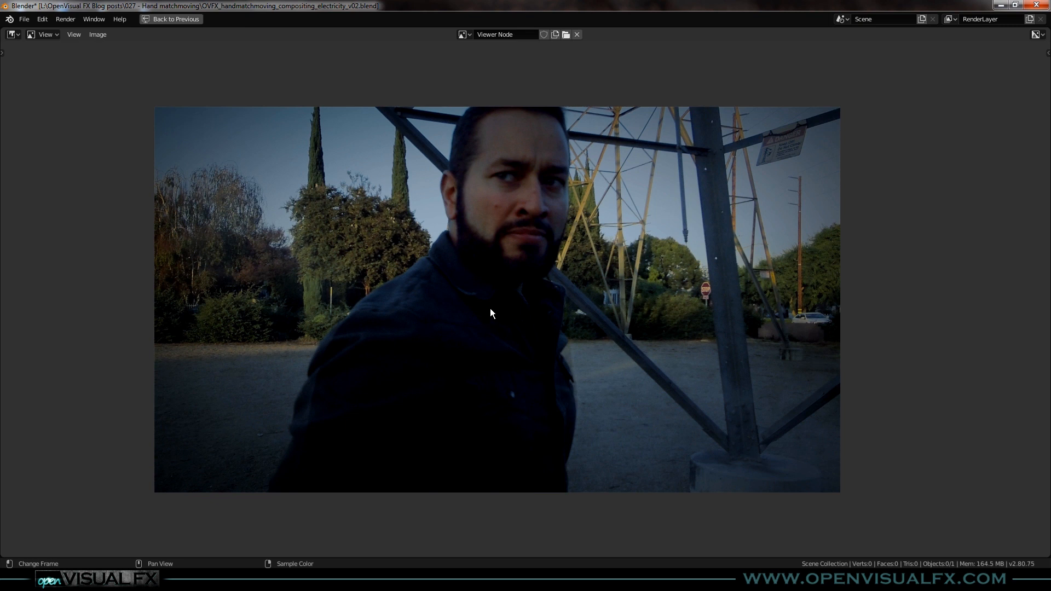
scroll(490, 307, "down", 1)
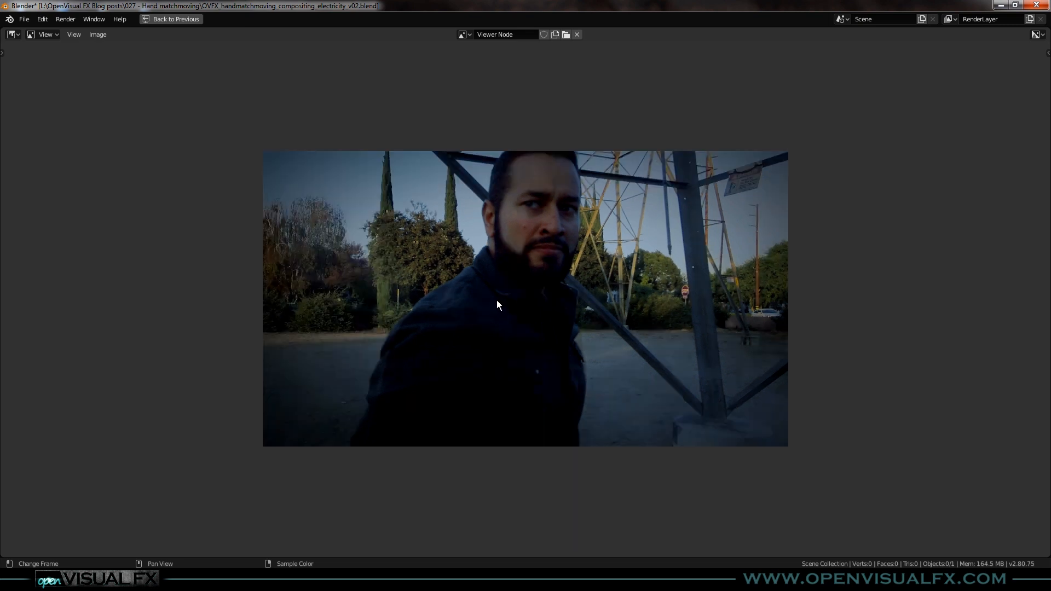
key("shift+Home")
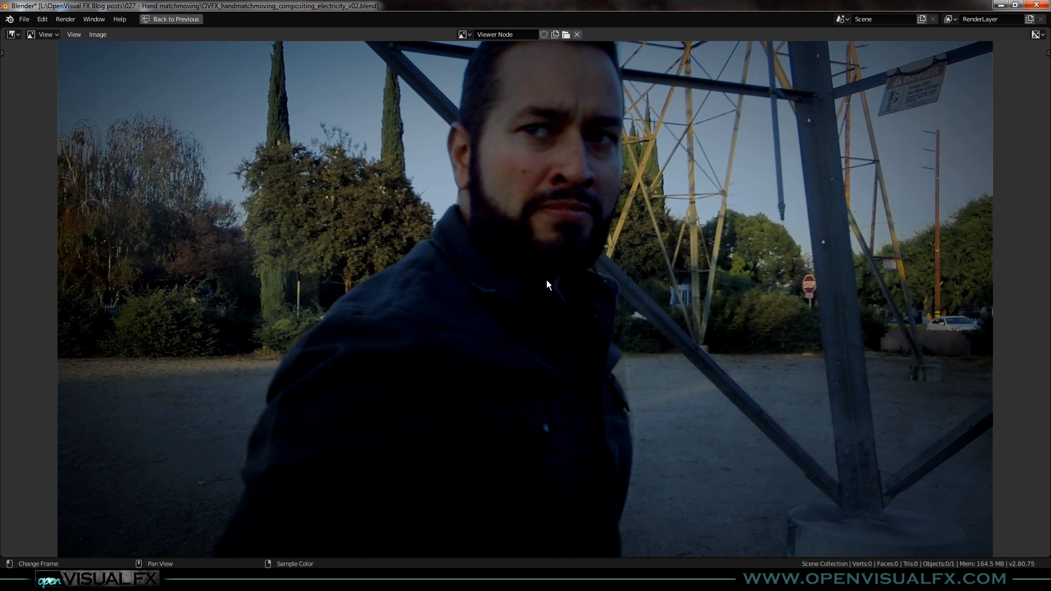
key("ctrl+space")
Center the footage preview and make the image editor taller by shrinking the node editor below it
scroll(459, 162, "down", 5)
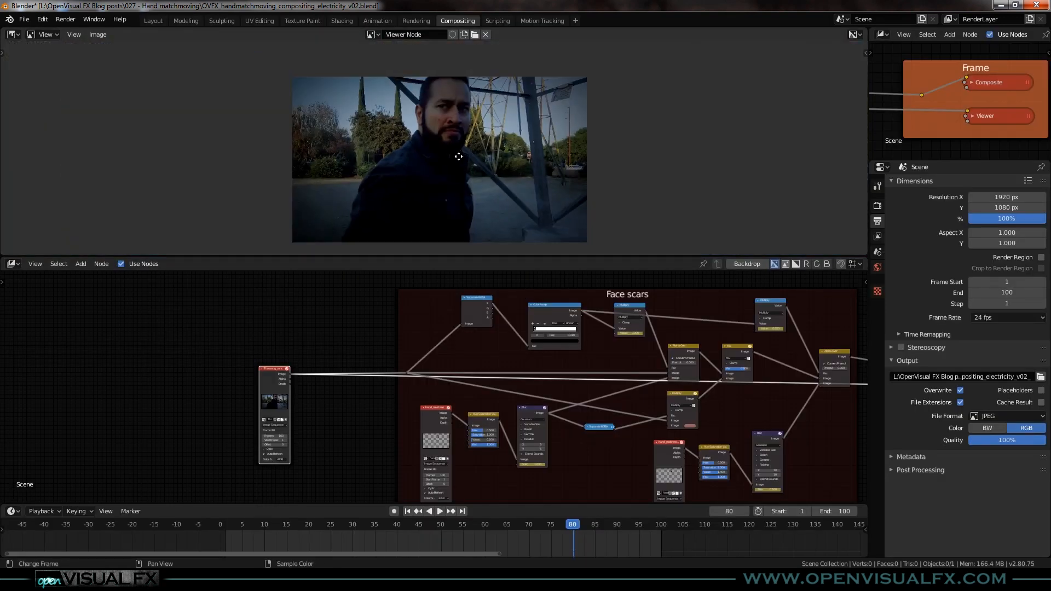
scroll(459, 156, "up", 3)
middle_click_drag(460, 143, 471, 169)
left_click_drag(499, 257, 501, 282)
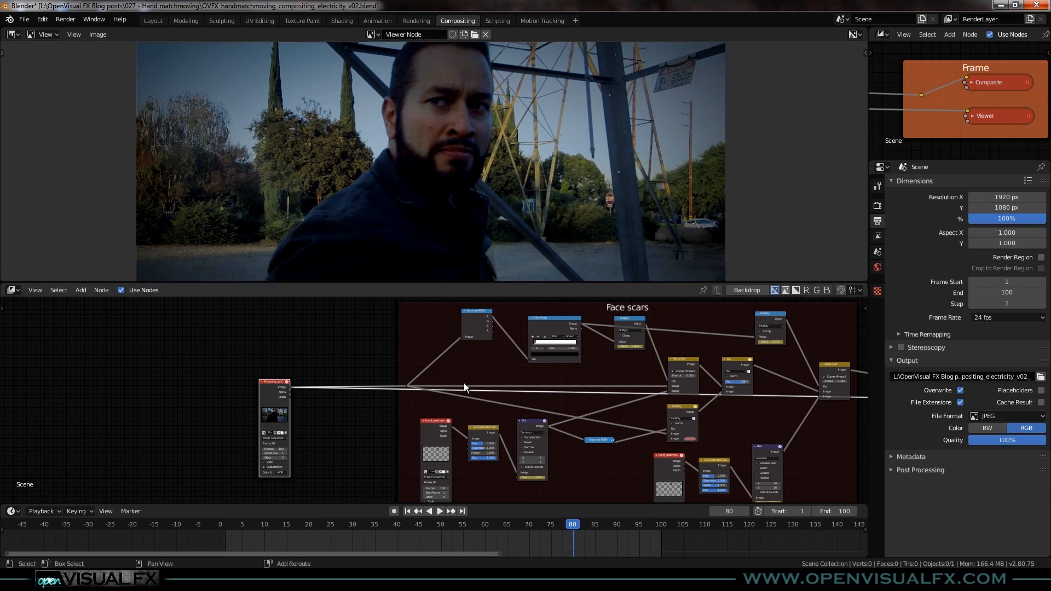
Go to frame 18, preview the first hand_matchmoving image sequence in the Face scars frame and examine the scars up close
middle_click_drag(464, 383, 350, 349)
scroll(350, 349, "up", 2)
left_click(327, 524)
left_click(299, 524)
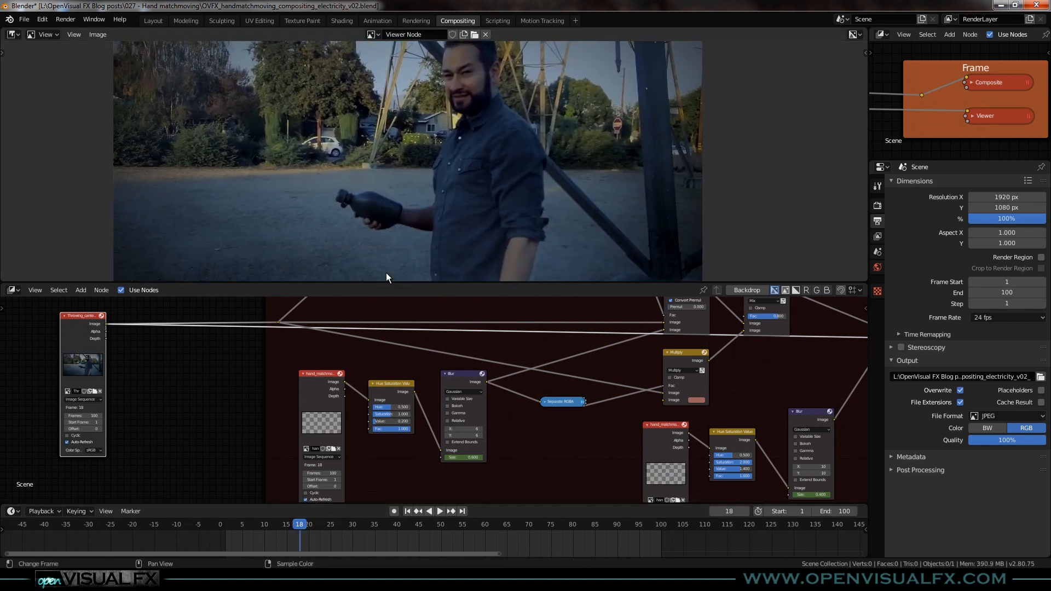
left_click(322, 375, "ctrl+shift")
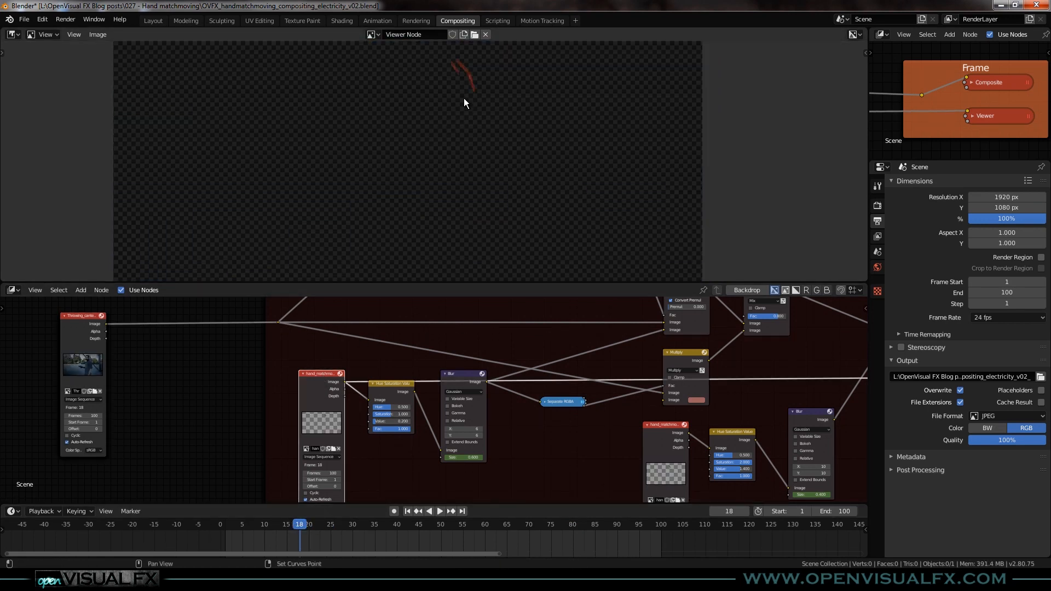
middle_click_drag(596, 390, 398, 437)
scroll(412, 428, "down", 2)
scroll(273, 445, "up", 4)
scroll(468, 87, "up", 5)
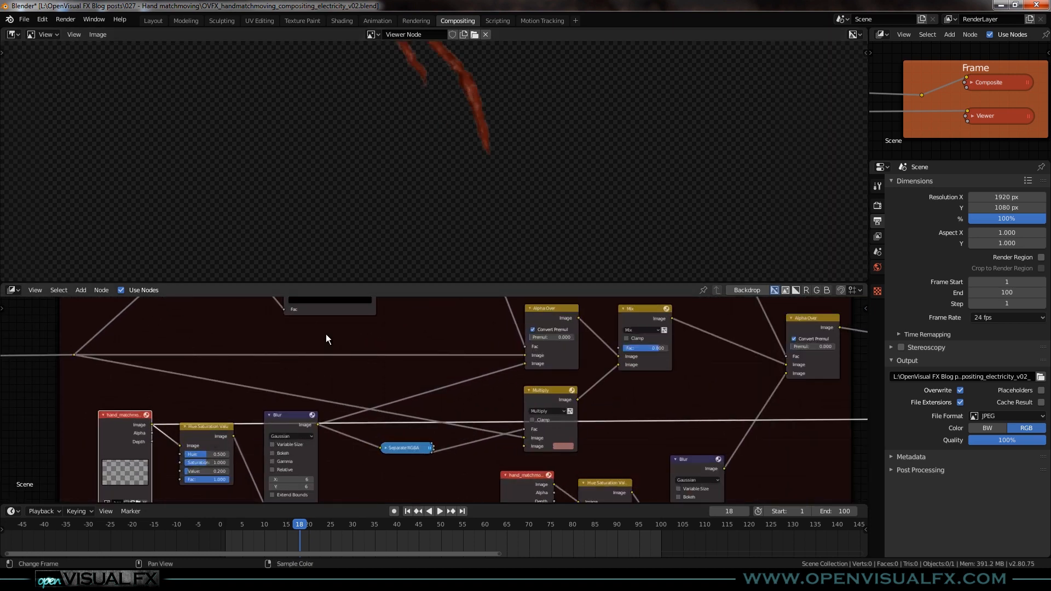
Preview the scar chain's Hue Saturation Value, Blur and first Alpha Over nodes in turn and examine the scars on the face
left_click(209, 426, "ctrl+shift")
left_click(294, 416, "ctrl+shift")
scroll(471, 388, "down", 2)
middle_click_drag(486, 354, 476, 409)
left_click(528, 375, "ctrl+shift")
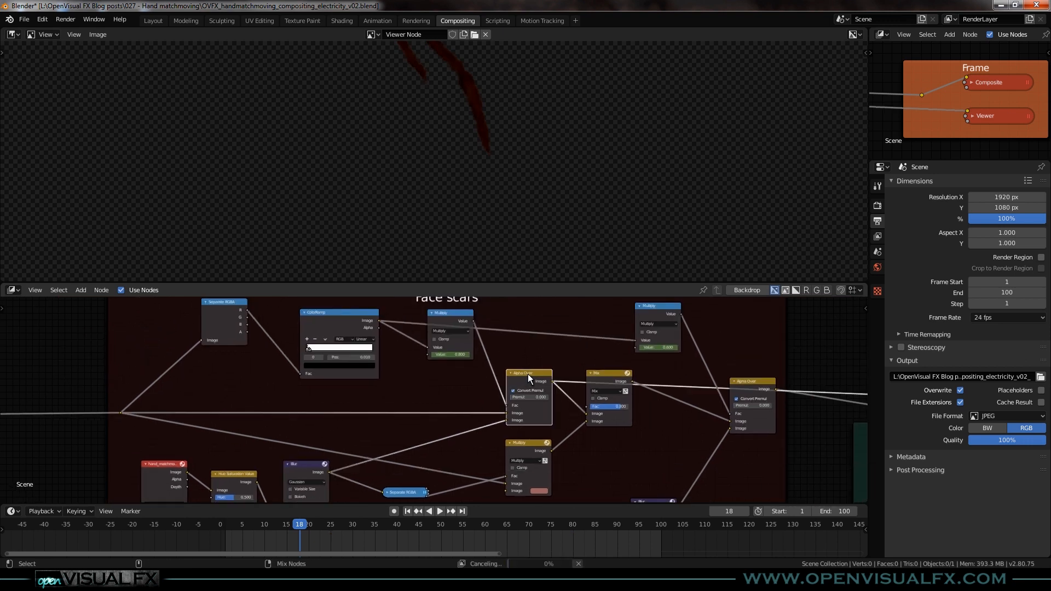
middle_click_drag(490, 153, 463, 156)
scroll(461, 192, "up", 1)
scroll(461, 194, "down", 5)
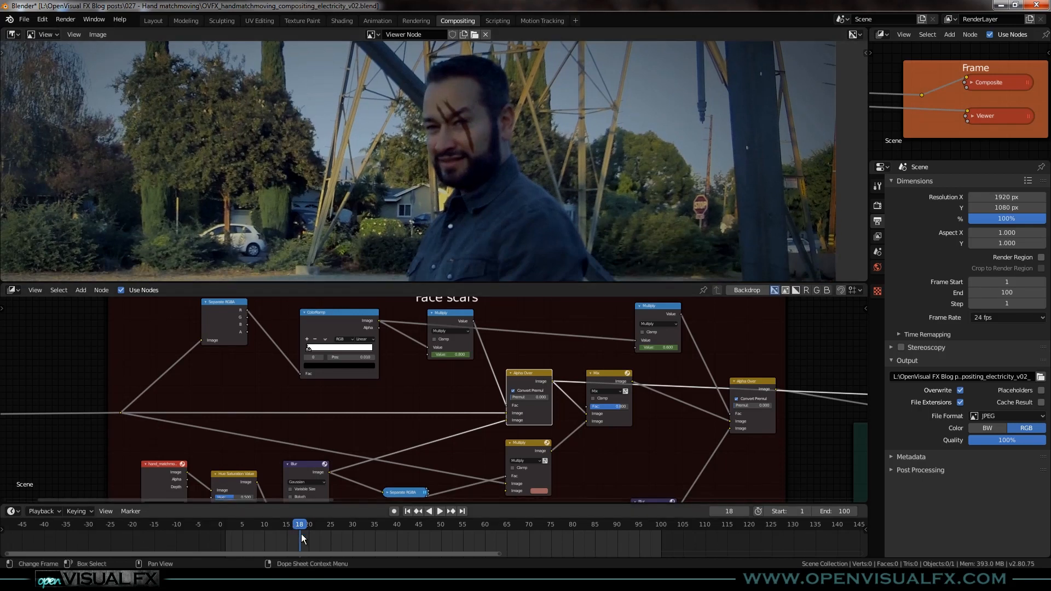
Play the composited scars, go to frame 90 and bring the actor's face closer in the viewer
key("space")
left_click(617, 535)
middle_click_drag(424, 71, 457, 127)
scroll(271, 315, "up", 1)
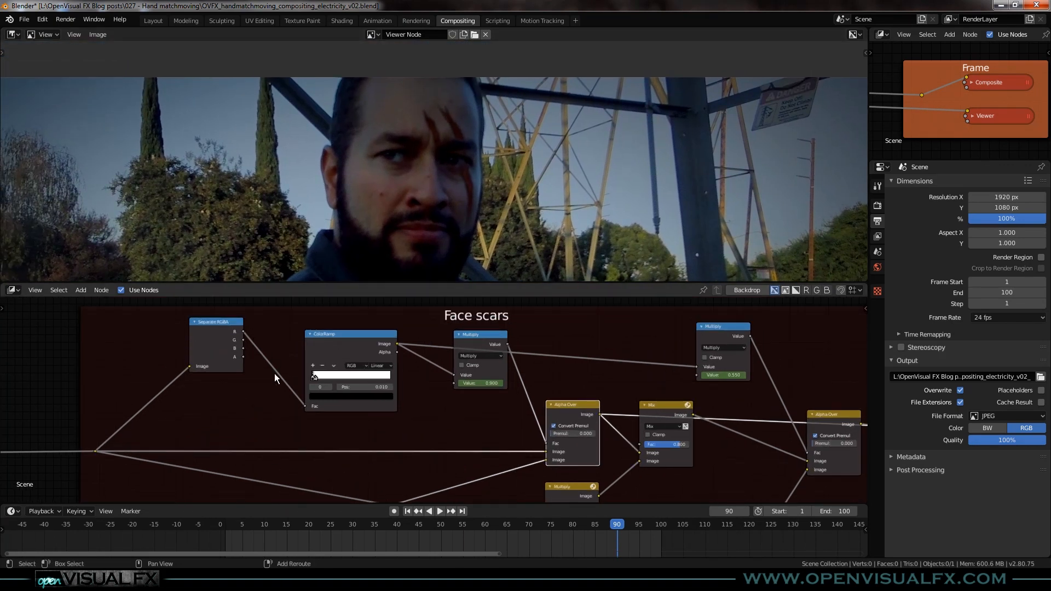
Preview the upper Separate RGBA, ColorRamp, Multiply and first Alpha Over nodes in turn, and inspect the scars over the eye
left_click(215, 323, "ctrl+shift")
left_click(344, 333, "ctrl+shift")
left_click(485, 334, "ctrl+shift")
left_click(564, 404, "ctrl+shift")
scroll(469, 169, "up", 3)
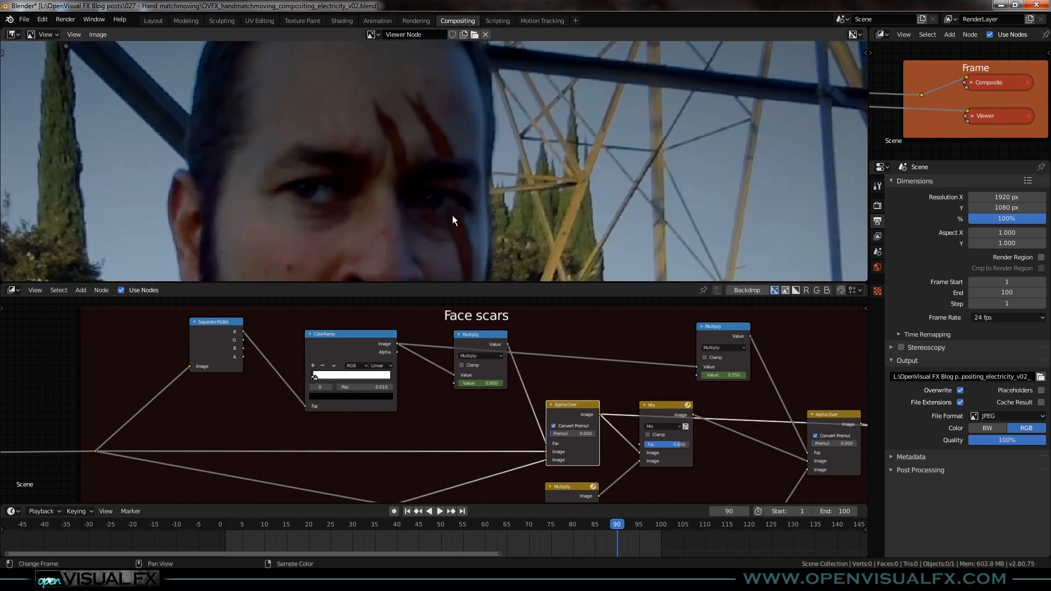
middle_click_drag(456, 227, 472, 171)
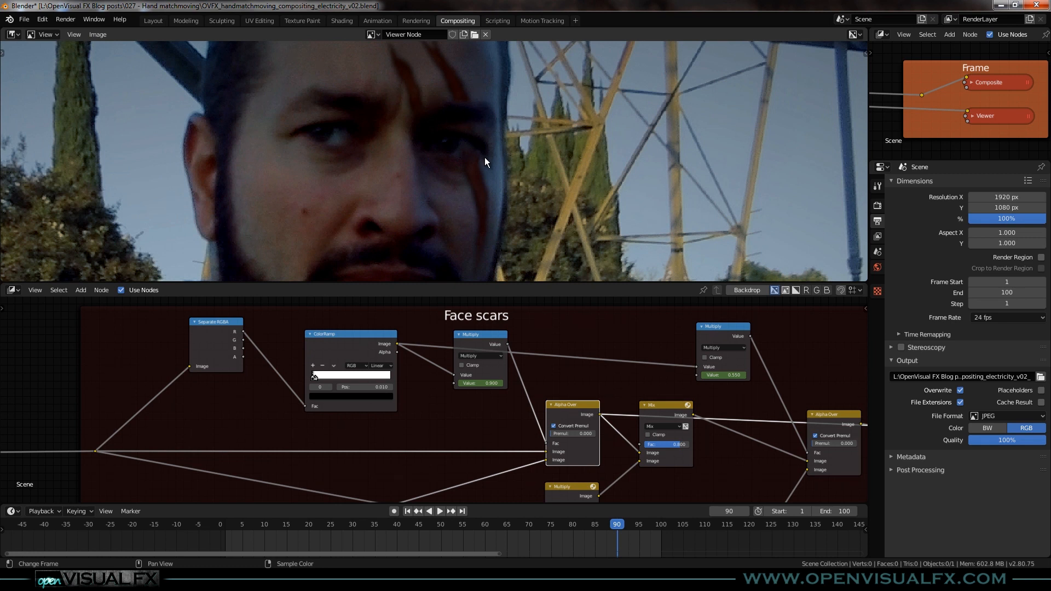
scroll(456, 220, "down", 1)
middle_click_drag(466, 265, 471, 229, "shift")
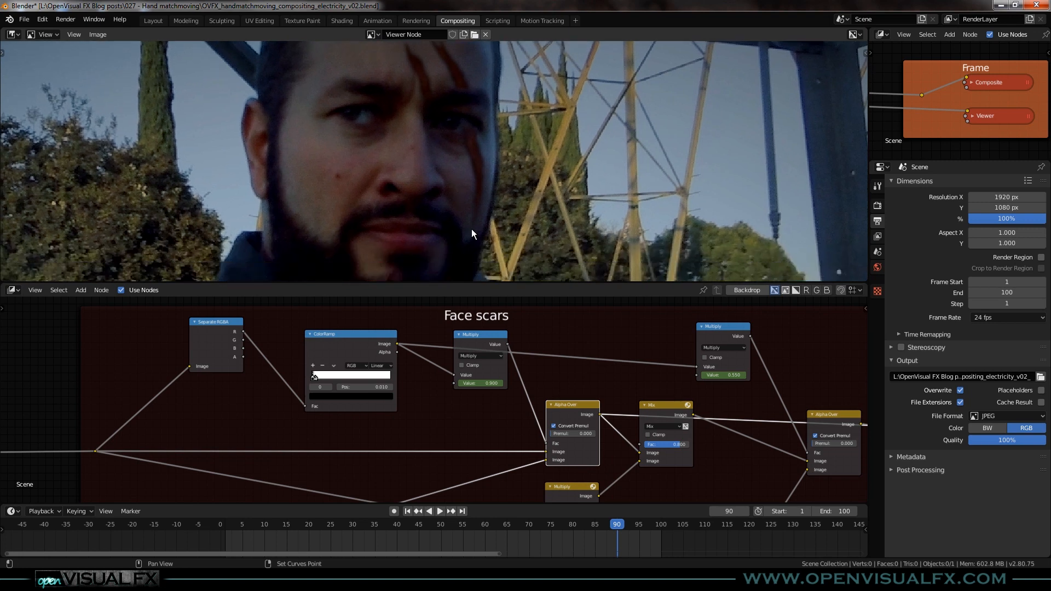
scroll(491, 431, "down", 1)
Preview the collapsed Separate RGBA node's scar mask and the color Multiply node, and compare the scars on the face
middle_click_drag(473, 472, 363, 411, "shift")
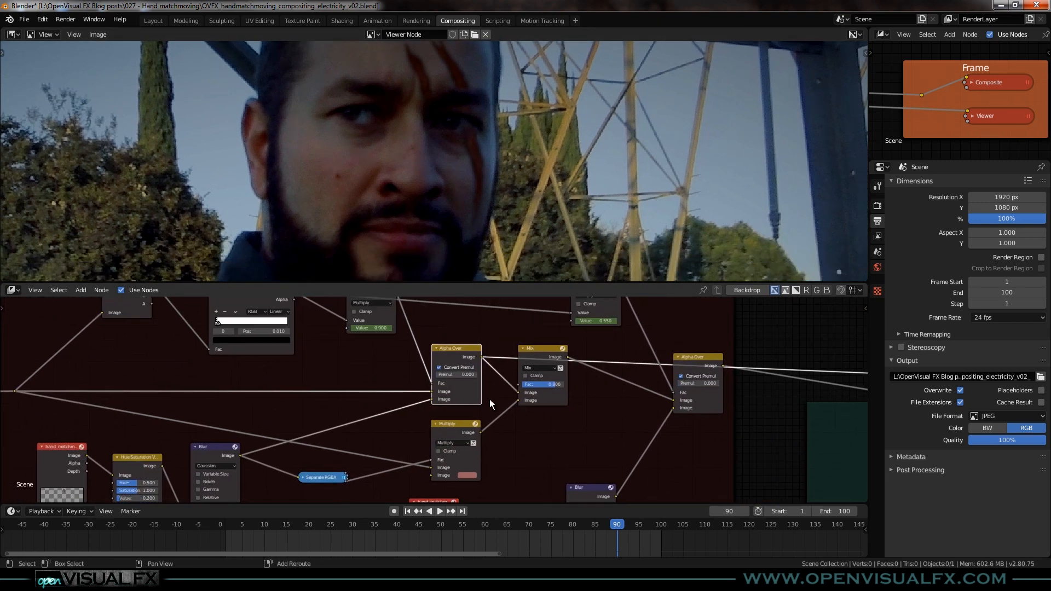
left_click(324, 476, "ctrl+shift")
left_click(323, 476, "ctrl+shift")
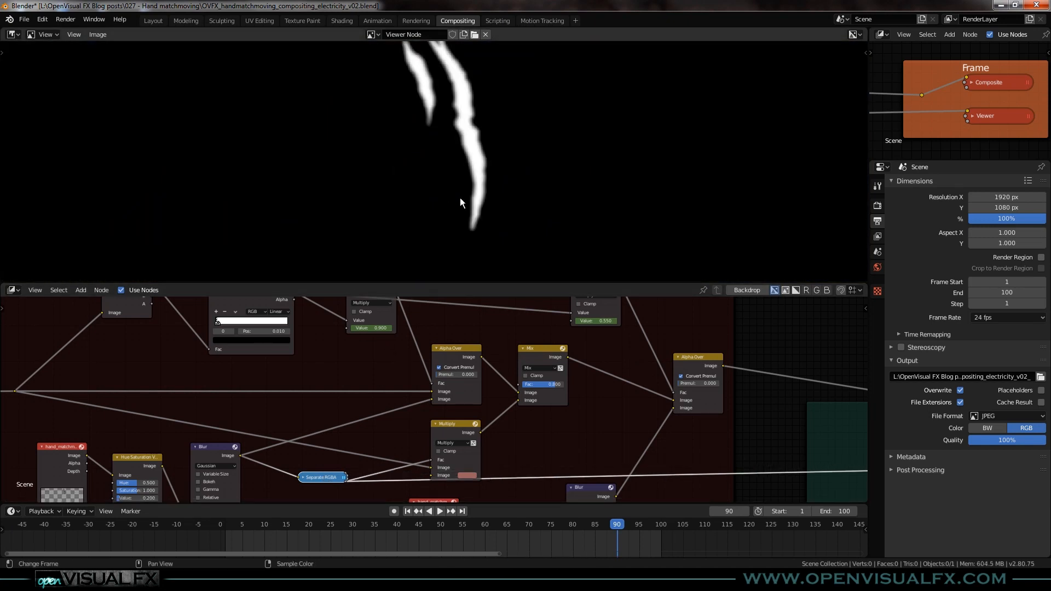
middle_click_drag(469, 472, 464, 390)
scroll(465, 385, "up", 4)
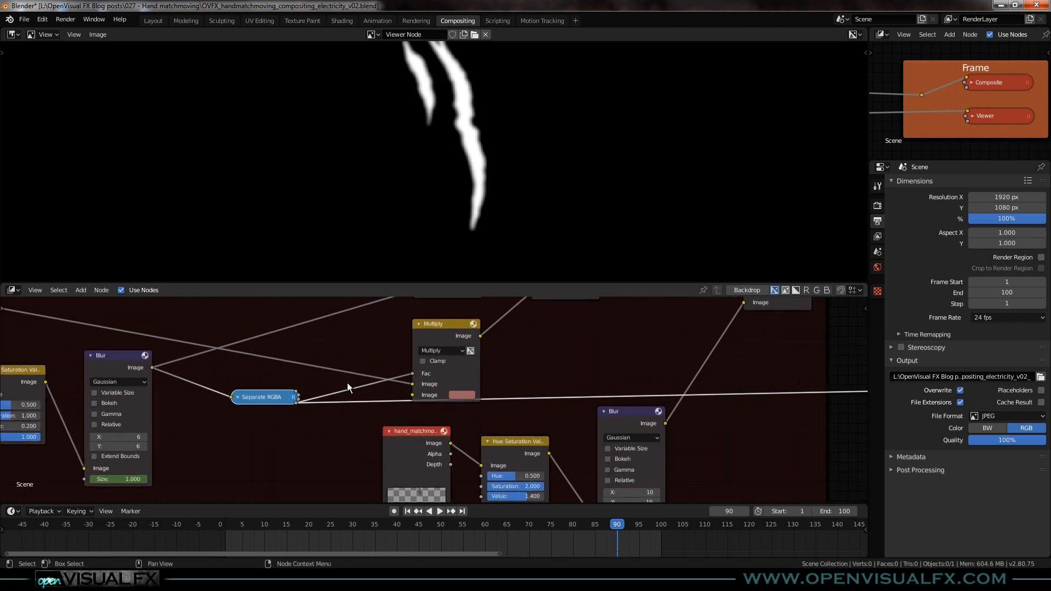
left_click(446, 323, "ctrl+shift")
scroll(463, 225, "up", 4)
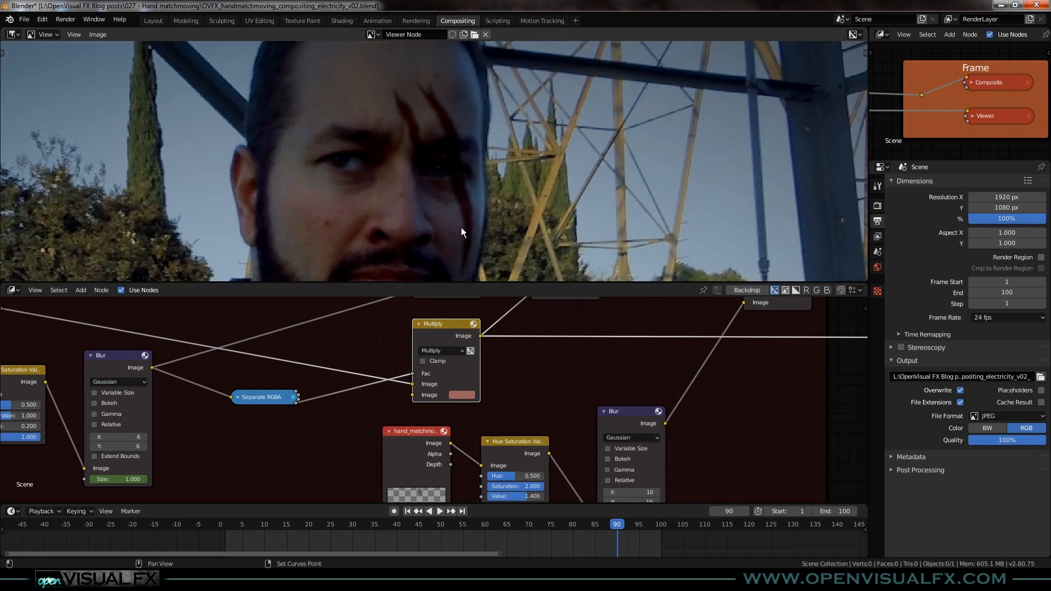
scroll(455, 202, "down", 5)
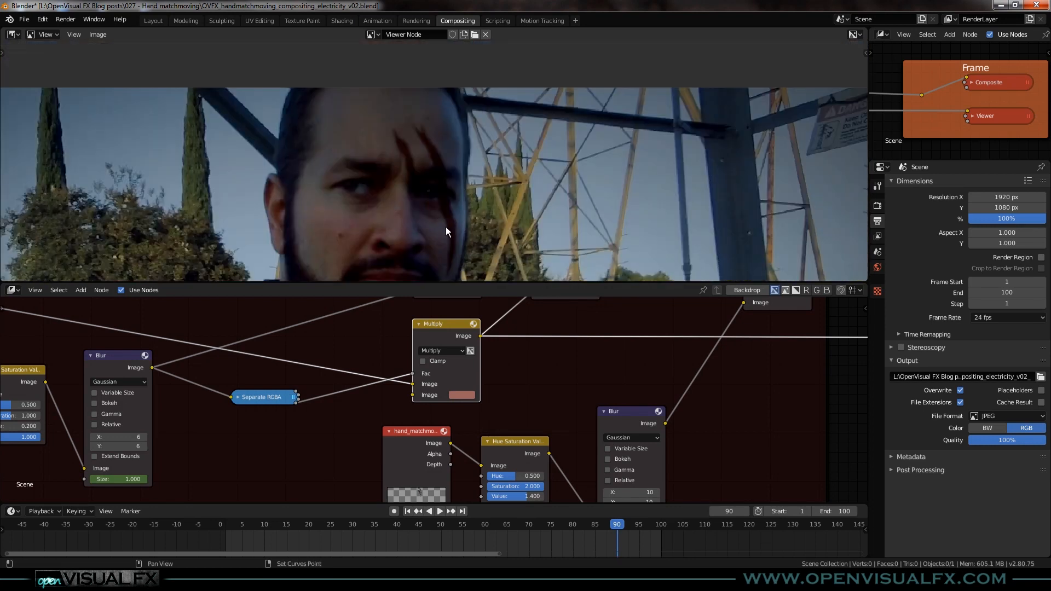
middle_click_drag(436, 181, 418, 155)
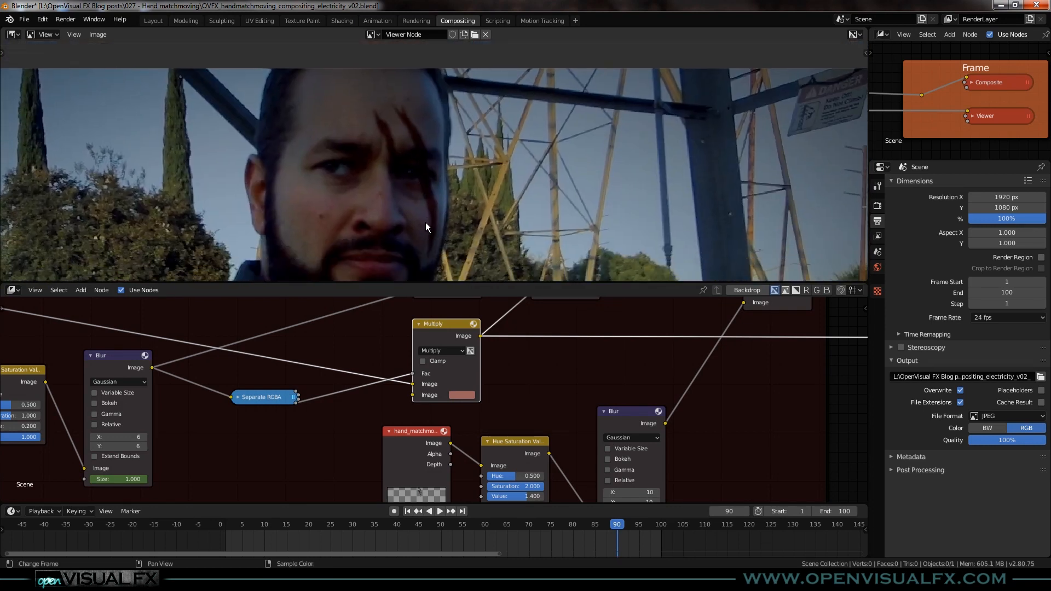
Preview the Mix node with the scars up close, and compare its effect by muting and unmuting it
middle_click_drag(563, 372, 482, 488)
left_click(484, 338, "ctrl+shift")
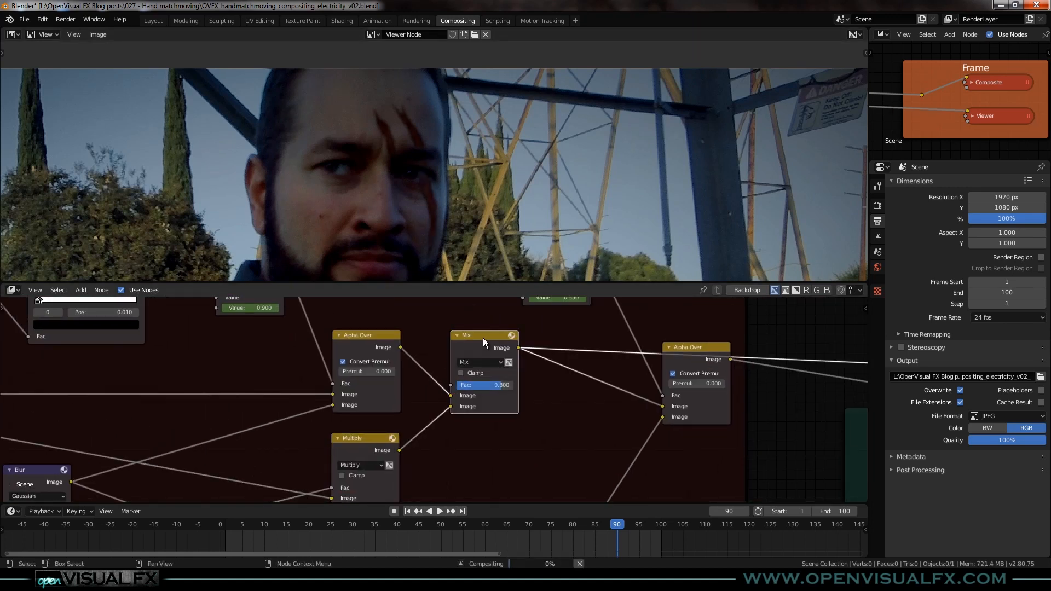
scroll(416, 193, "up", 3)
scroll(461, 236, "down", 1)
middle_click_drag(456, 195, 466, 239)
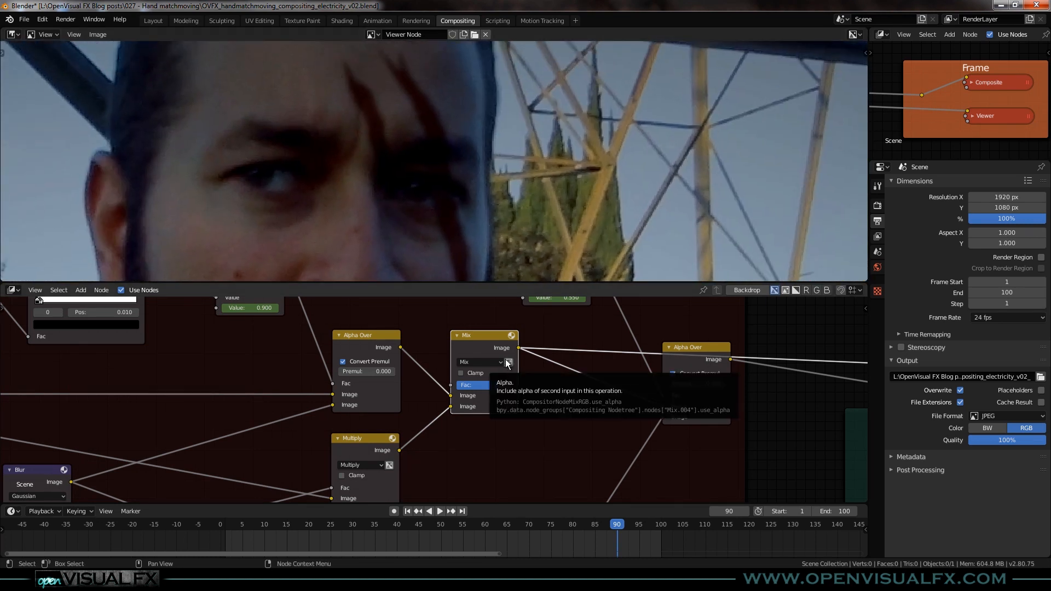
key("m")
key("m")
key("m")
key("m")
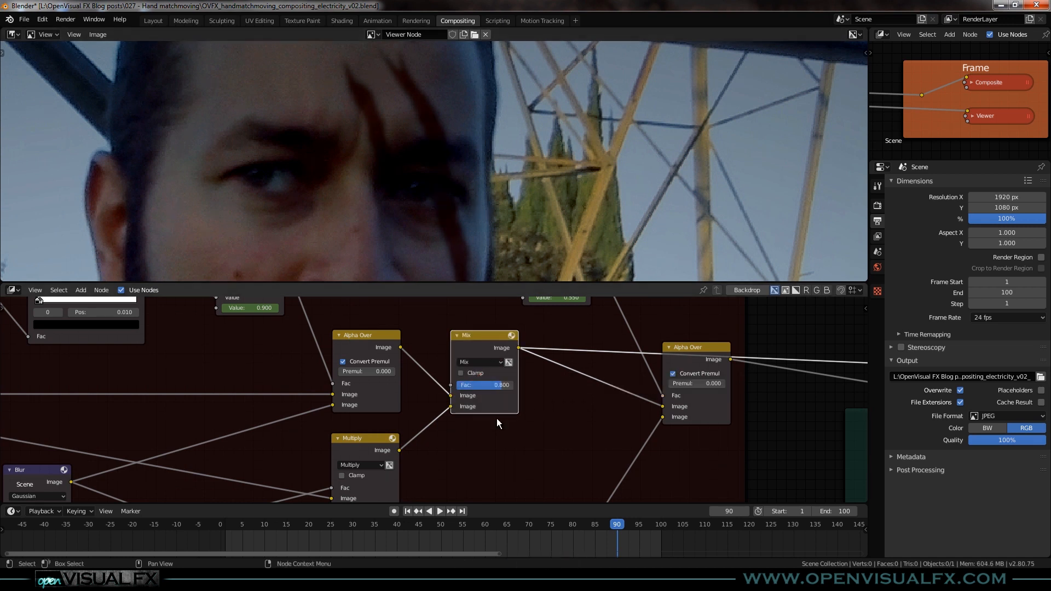
Preview the last Alpha Over node in the Face scars frame and examine the combined scar result on the face
scroll(520, 408, "down", 2)
middle_click_drag(570, 439, 434, 460)
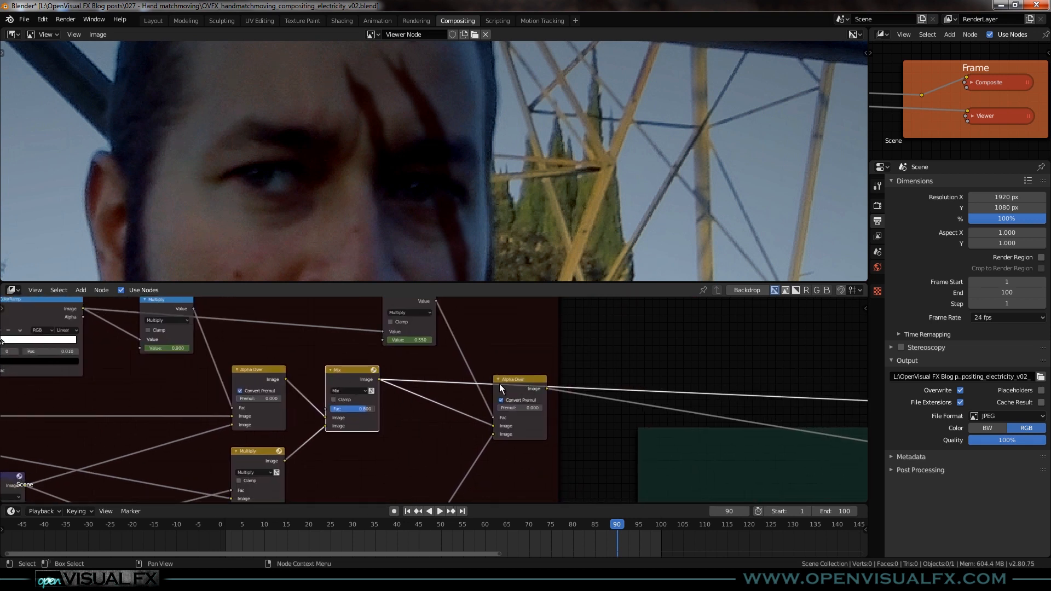
left_click(516, 376, "ctrl+shift")
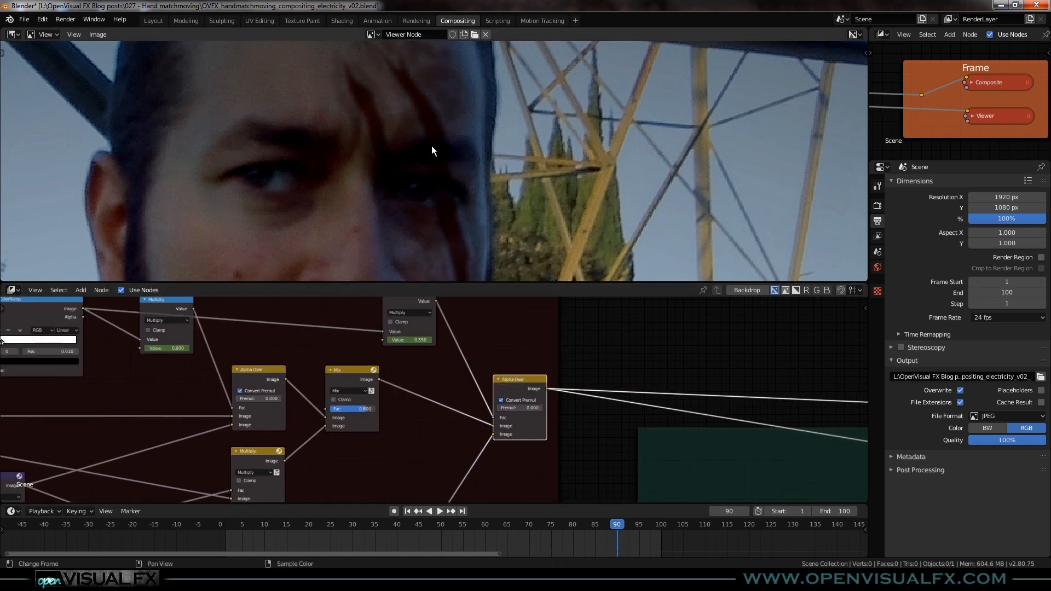
scroll(440, 164, "up", 3)
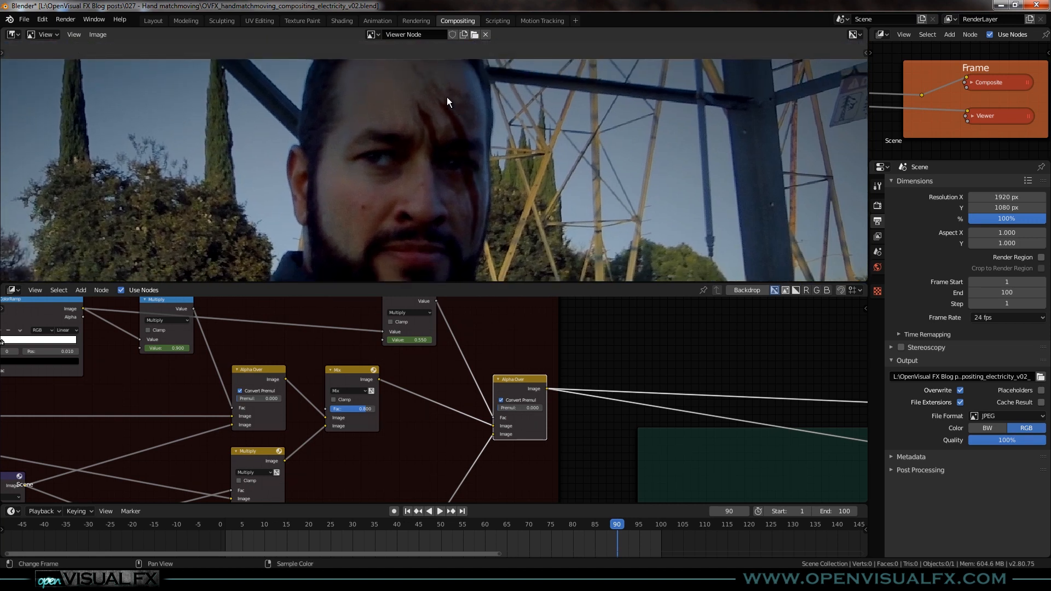
scroll(504, 379, "down", 3)
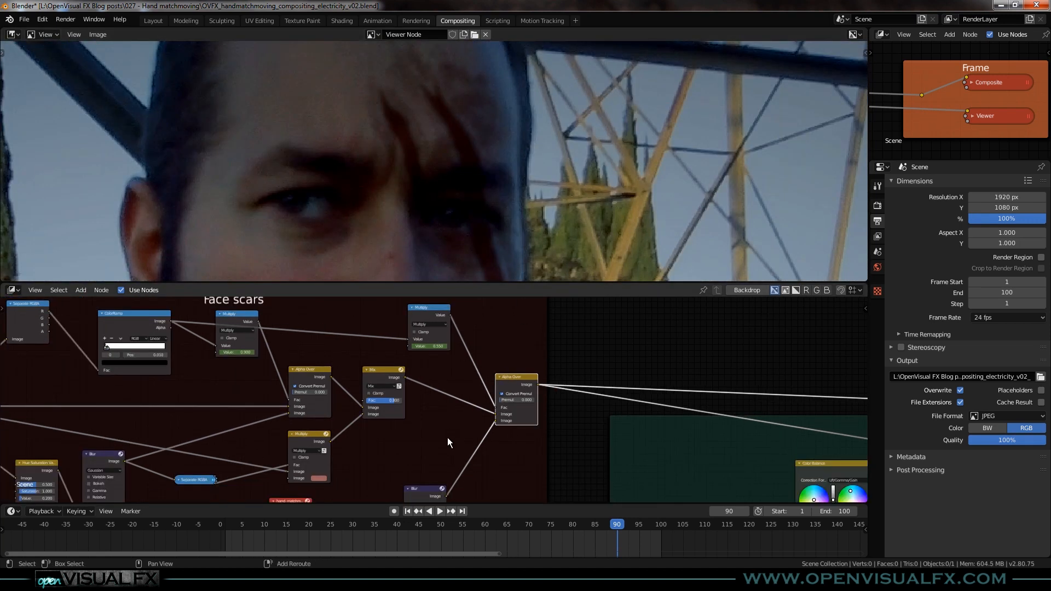
middle_click_drag(445, 447, 430, 400)
scroll(449, 201, "down", 2)
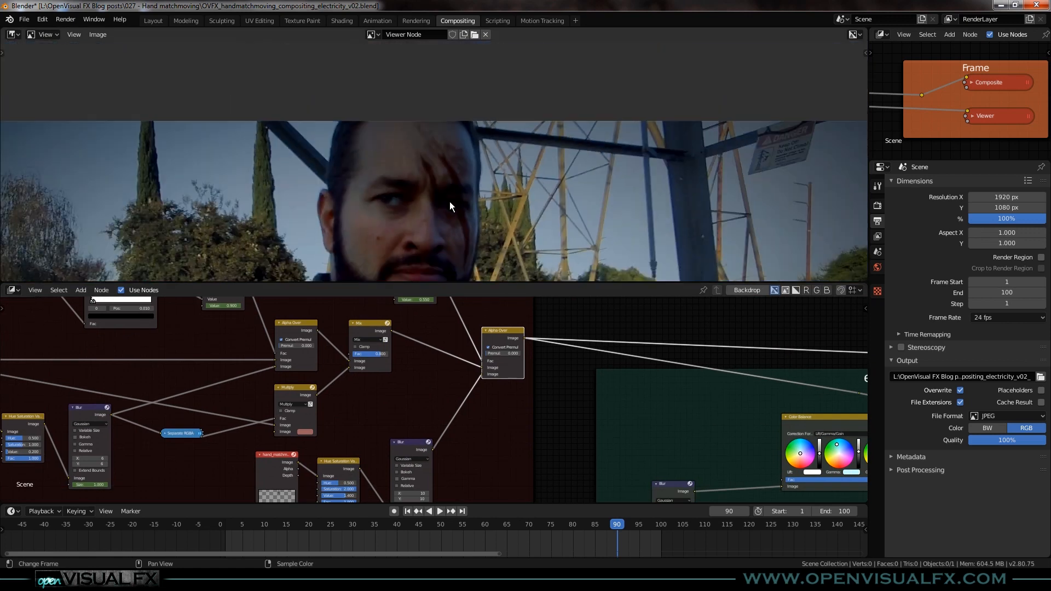
scroll(447, 141, "down", 1)
Look over the electricity glows frame beside the face scars, and trace its input link back to the Electricity frame
middle_click_drag(586, 411, 334, 405)
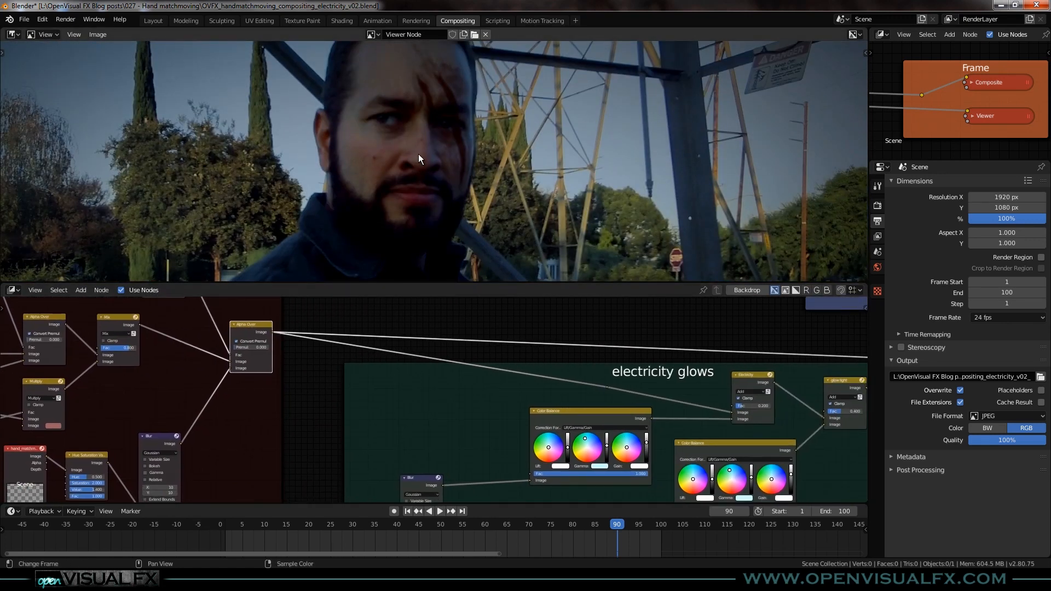
scroll(418, 106, "up", 2)
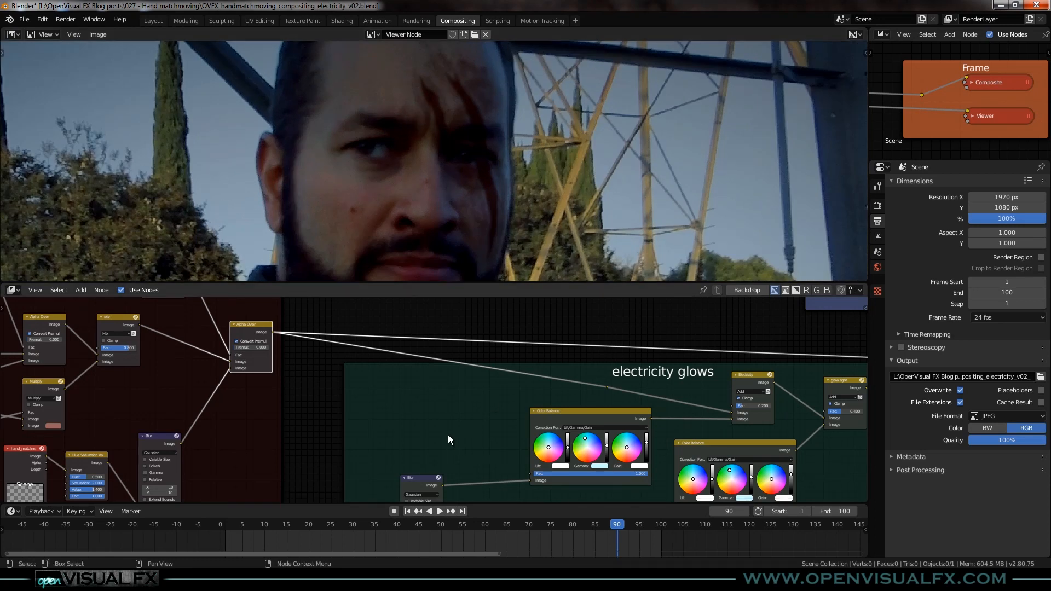
scroll(451, 437, "down", 2)
middle_click_drag(488, 469, 408, 370)
scroll(345, 434, "up", 2)
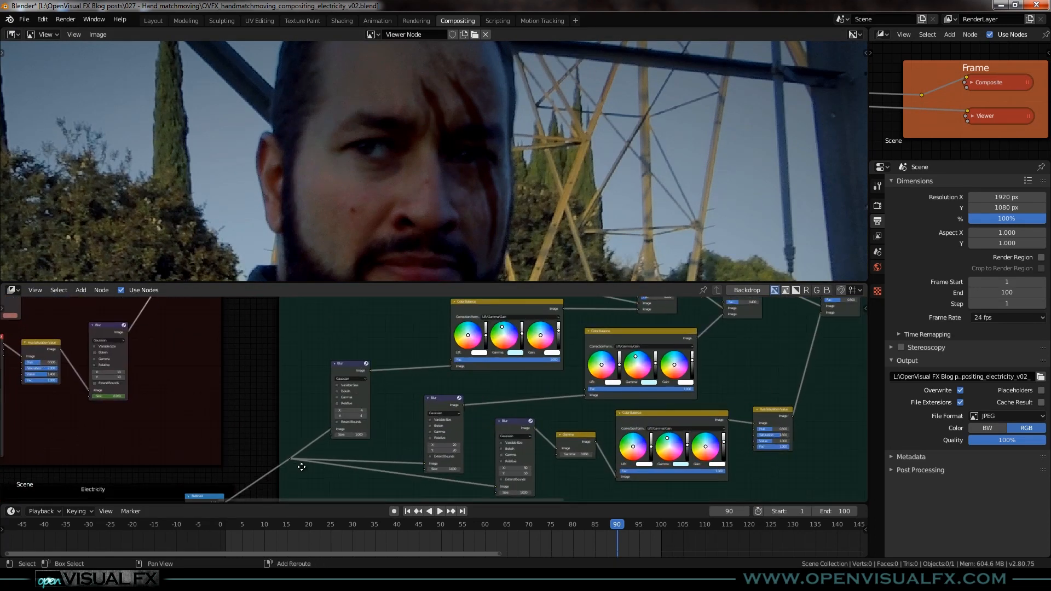
middle_click_drag(296, 465, 495, 358)
scroll(441, 181, "down", 3)
middle_click_drag(439, 219, 498, 106)
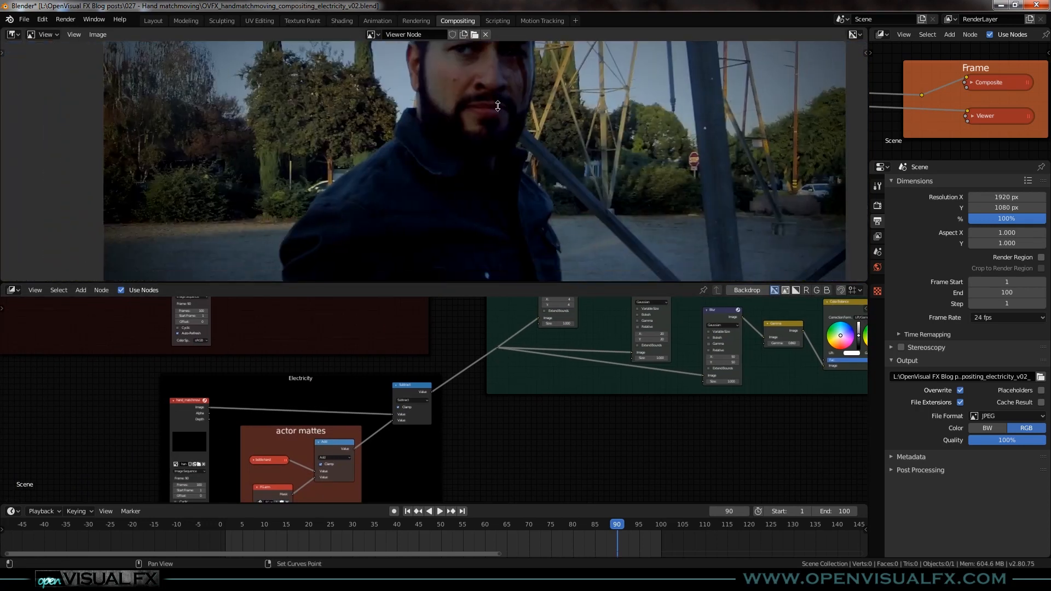
Go to frame 15, preview the Electricity frame's image sequence node, and look at the actor mattes frame
left_click(285, 535)
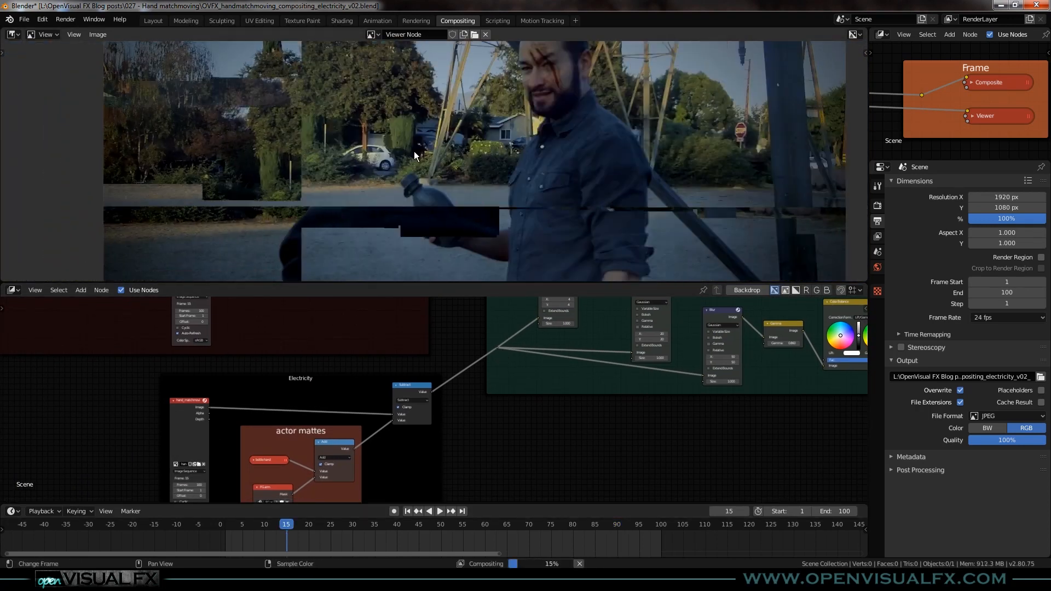
scroll(439, 221, "up", 2)
middle_click_drag(442, 226, 422, 195)
left_click(193, 400, "ctrl+shift")
scroll(277, 430, "up", 3)
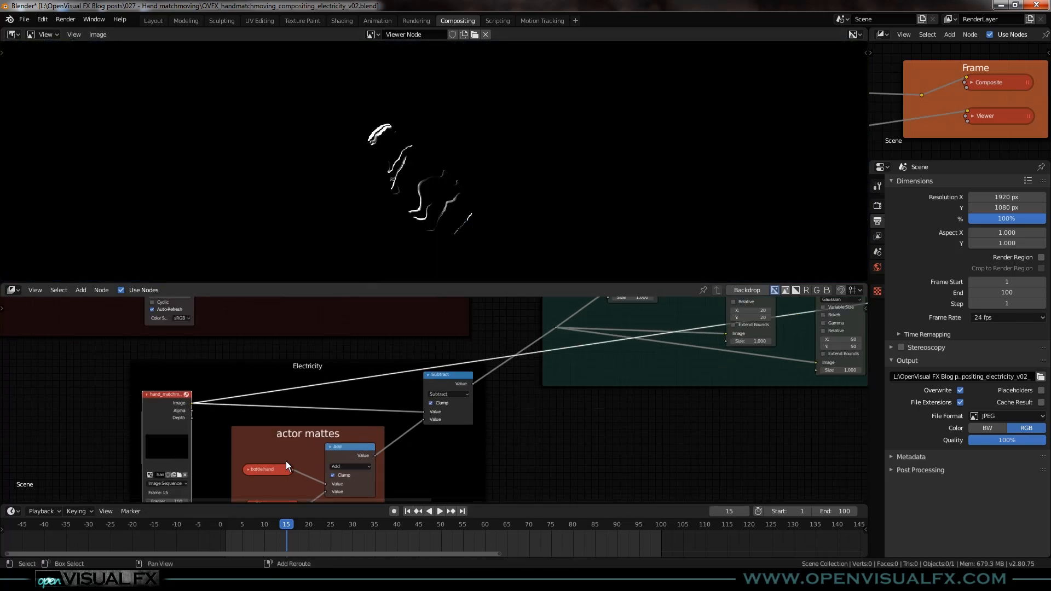
middle_click_drag(285, 461, 325, 383)
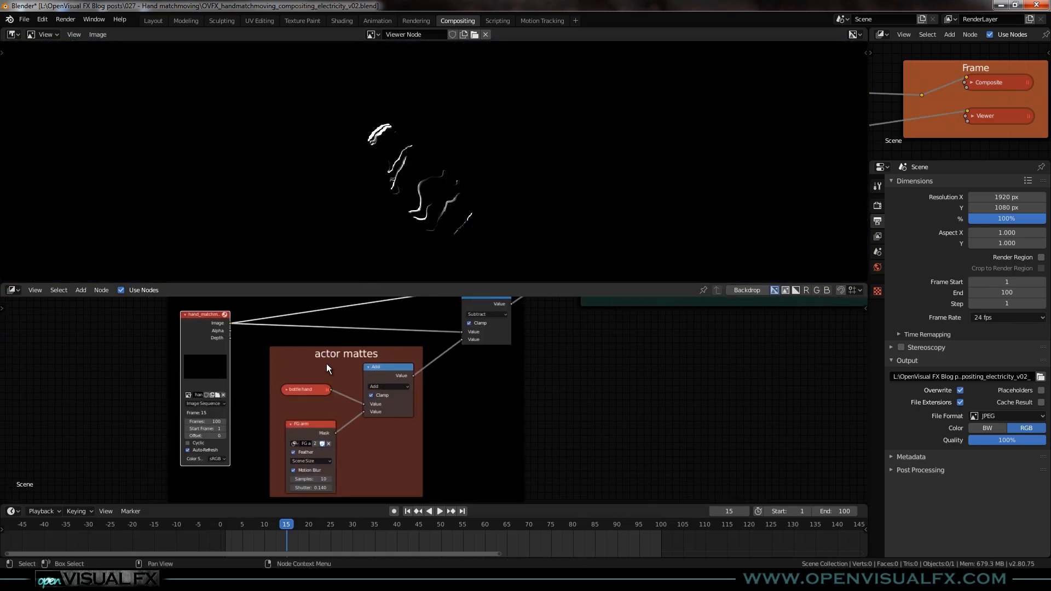
Open the Motion Tracking workspace, scrub to frame 45, and display the arms for sparks mask on the clip
left_click(542, 20)
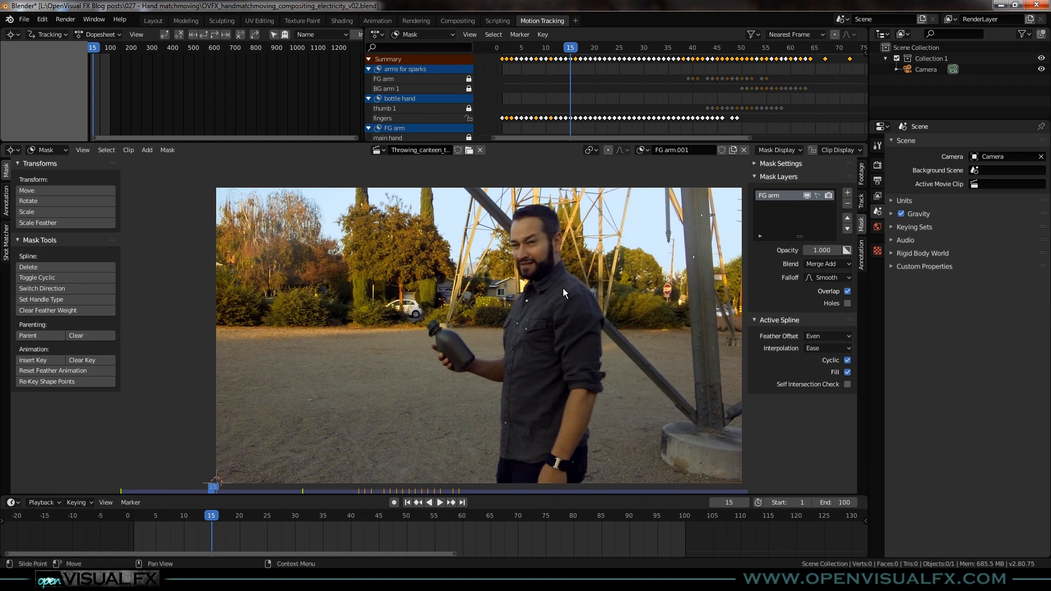
scroll(563, 288, "up", 1)
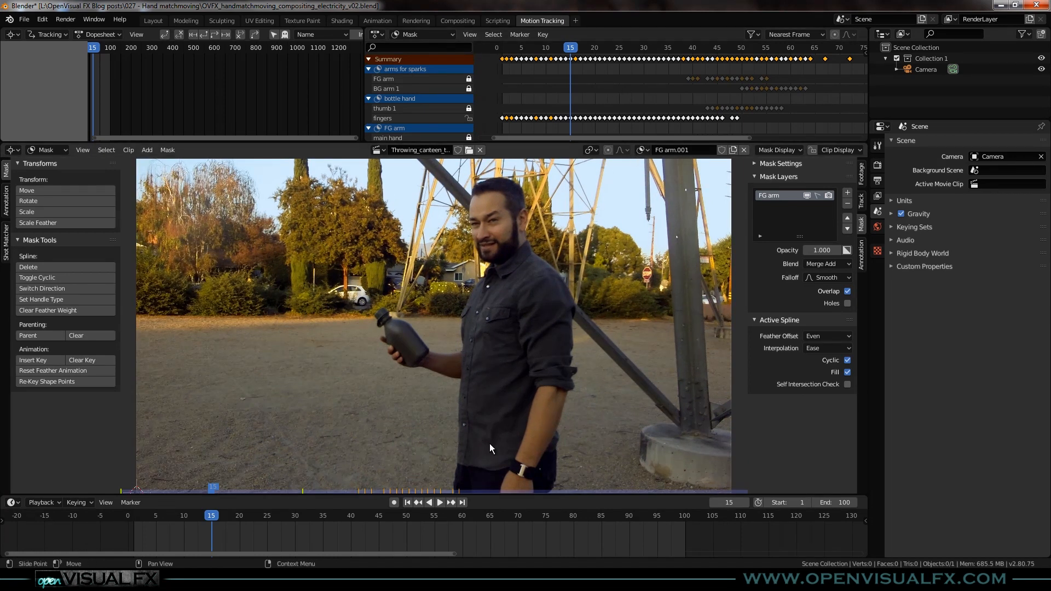
left_click_drag(224, 517, 379, 520)
left_click(642, 150)
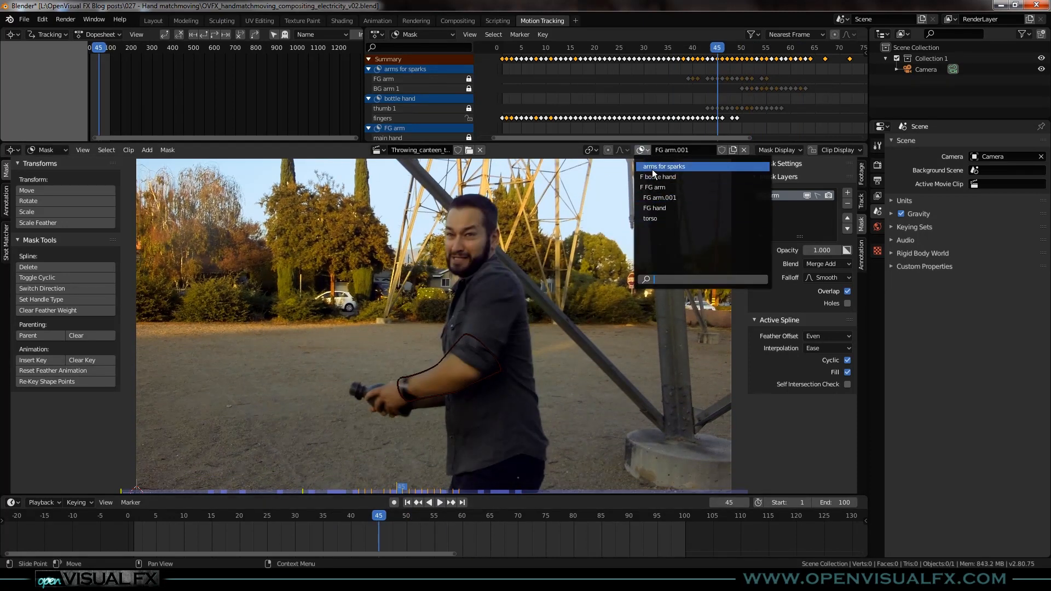
left_click(651, 167)
Display the bottle hand mask and check its finger outline up close while scrubbing from frame 14 to 53
left_click(643, 149)
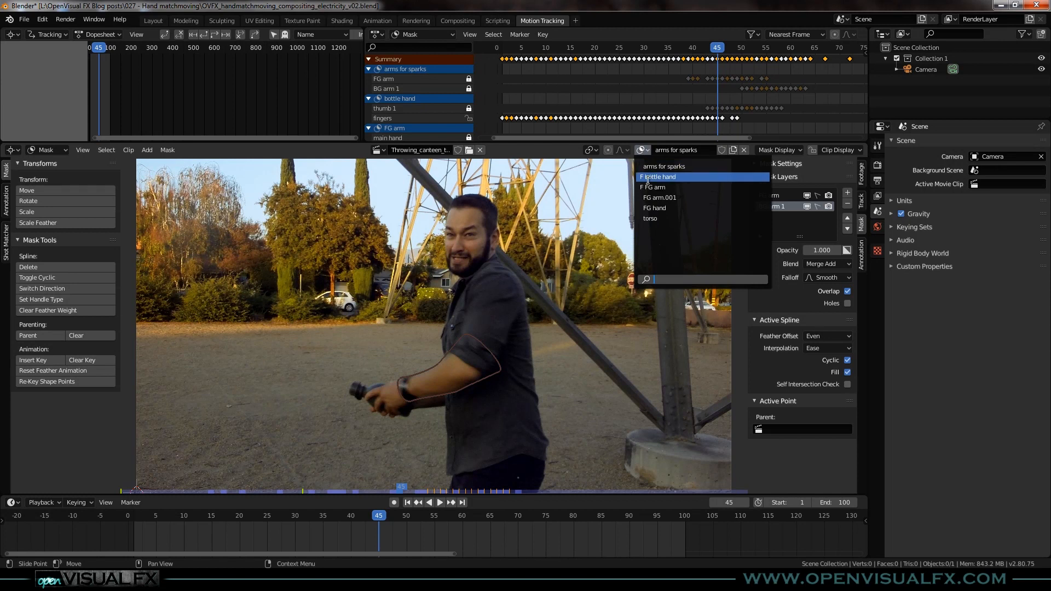
left_click(649, 175)
left_click_drag(370, 517, 208, 557)
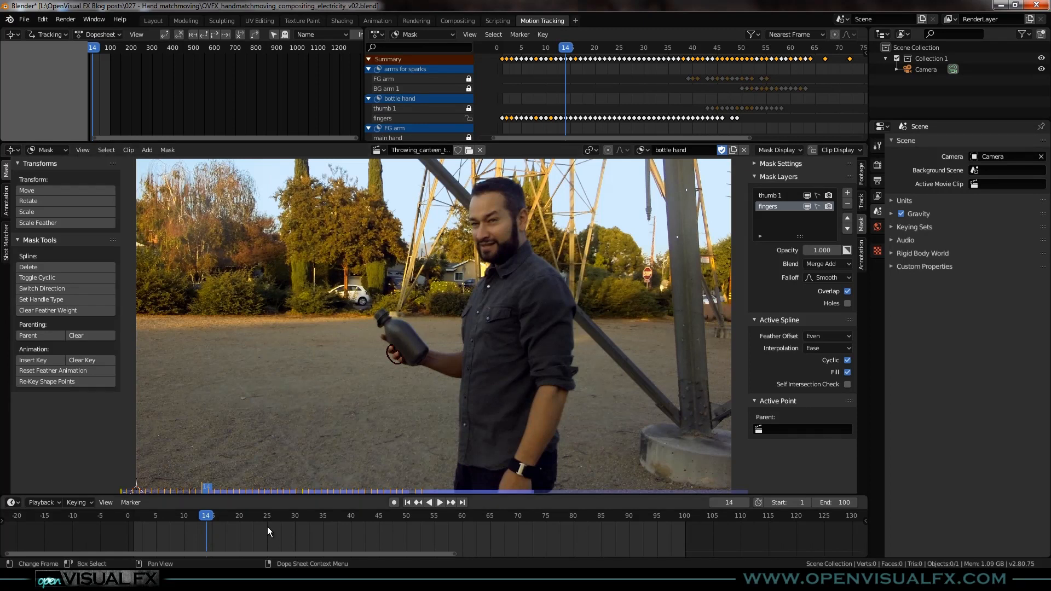
left_click_drag(217, 514, 248, 533)
scroll(383, 378, "up", 5)
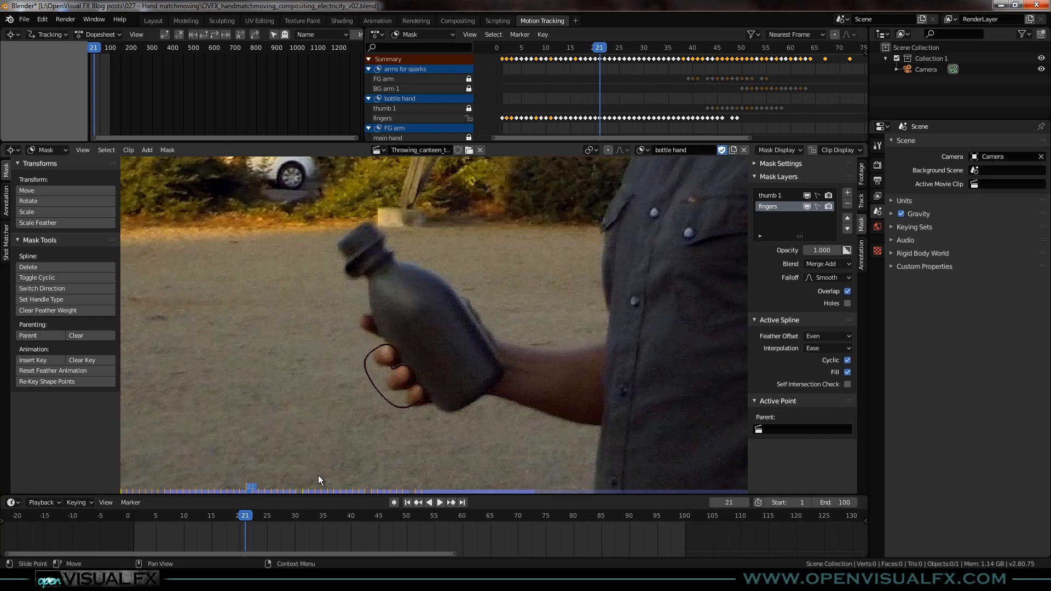
left_click_drag(258, 515, 403, 527)
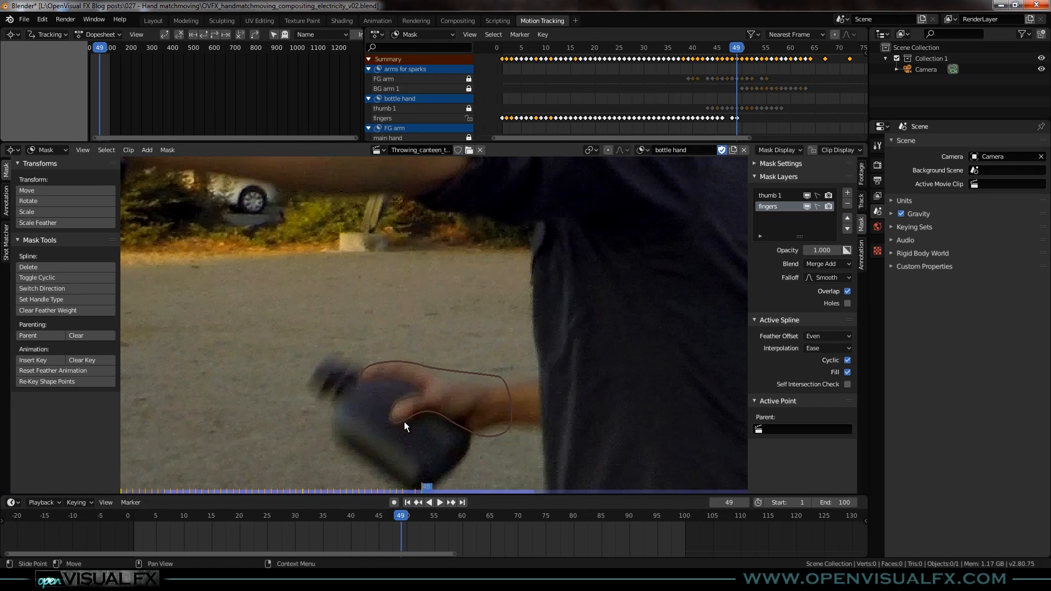
left_click(422, 521)
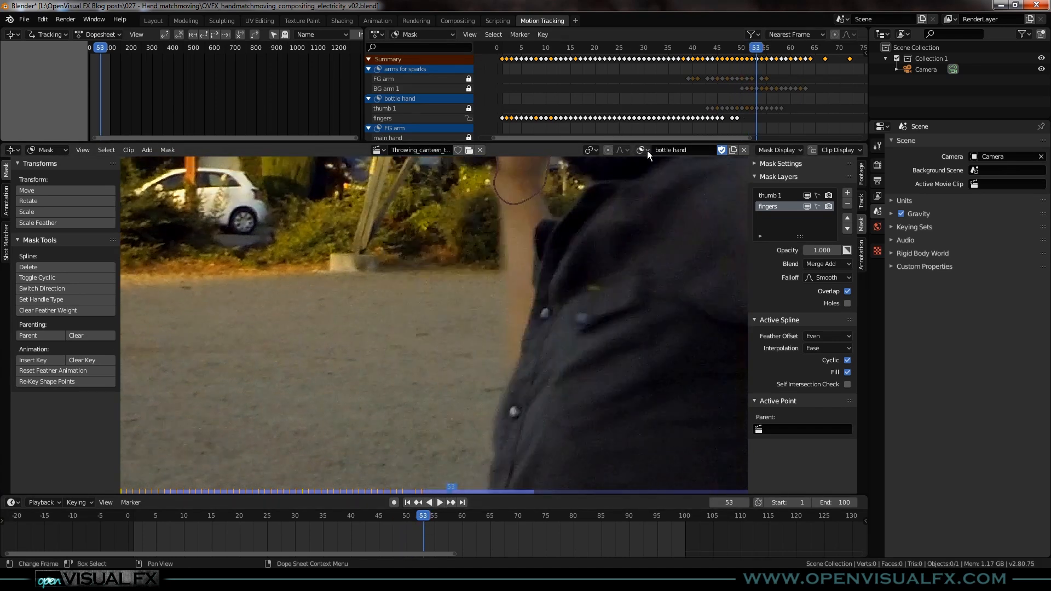
Display the FG arm, FG arm.001 and FG hand masks in turn and inspect them at frame 44
left_click(647, 150)
left_click(687, 184)
scroll(478, 368, "down", 5)
left_click_drag(406, 516, 373, 522)
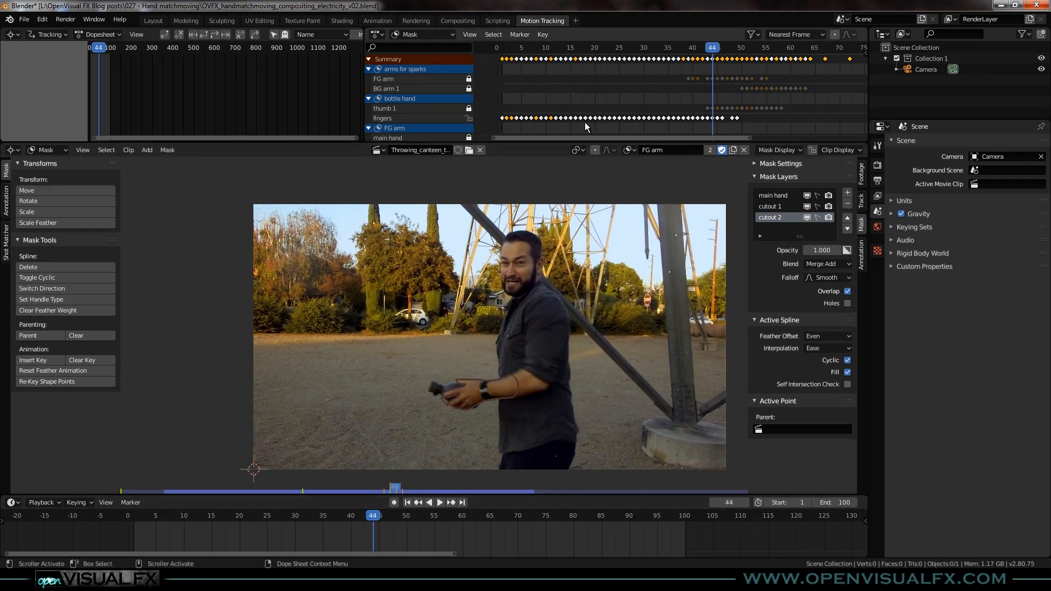
left_click(630, 150)
left_click(643, 192)
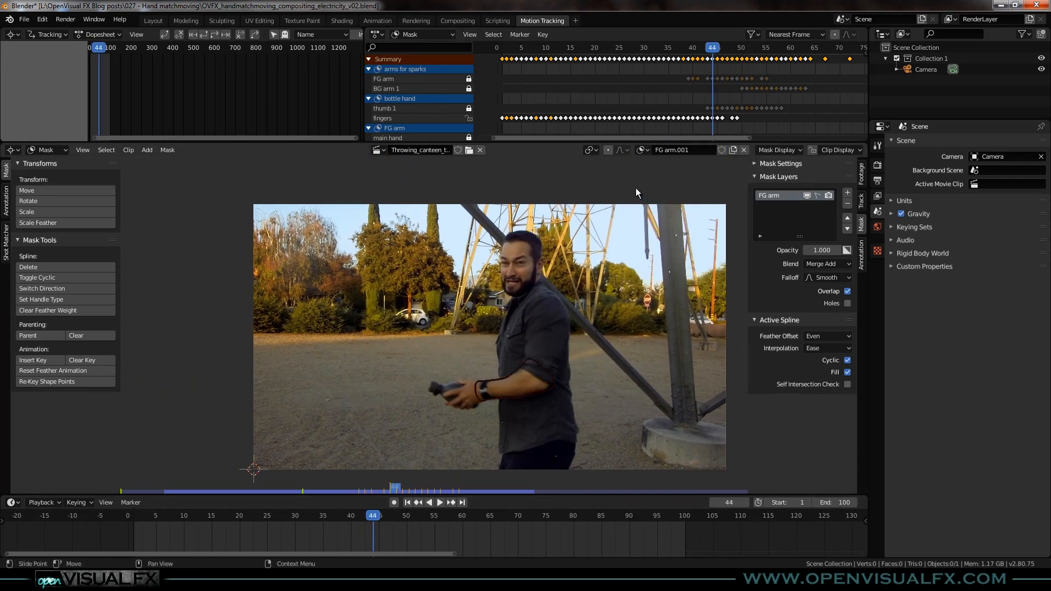
left_click(640, 151)
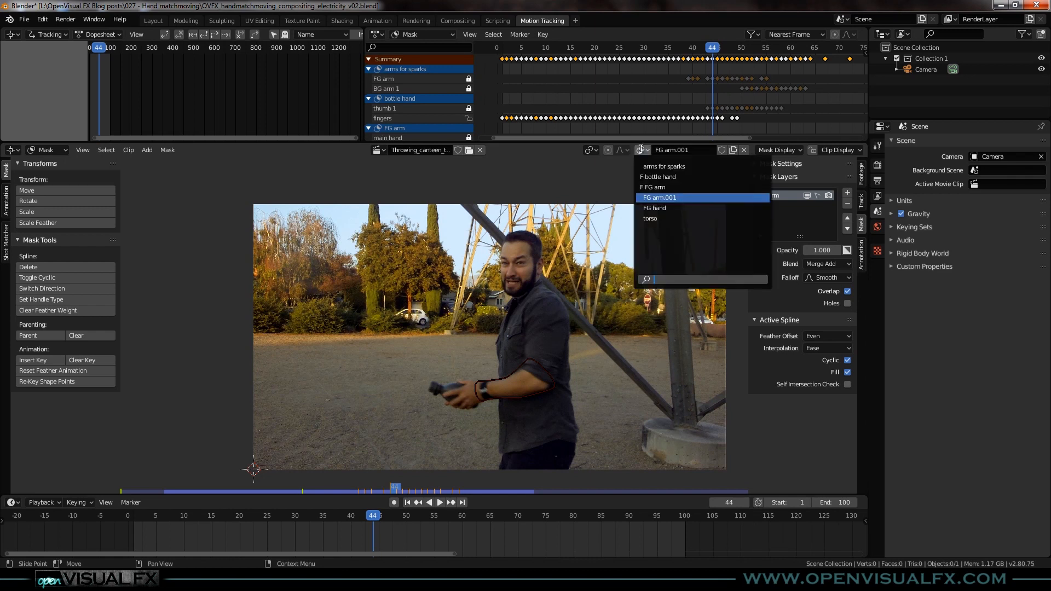
left_click(663, 208)
Display the torso mask and check its outline while scrubbing back to frame 16
left_click(640, 150)
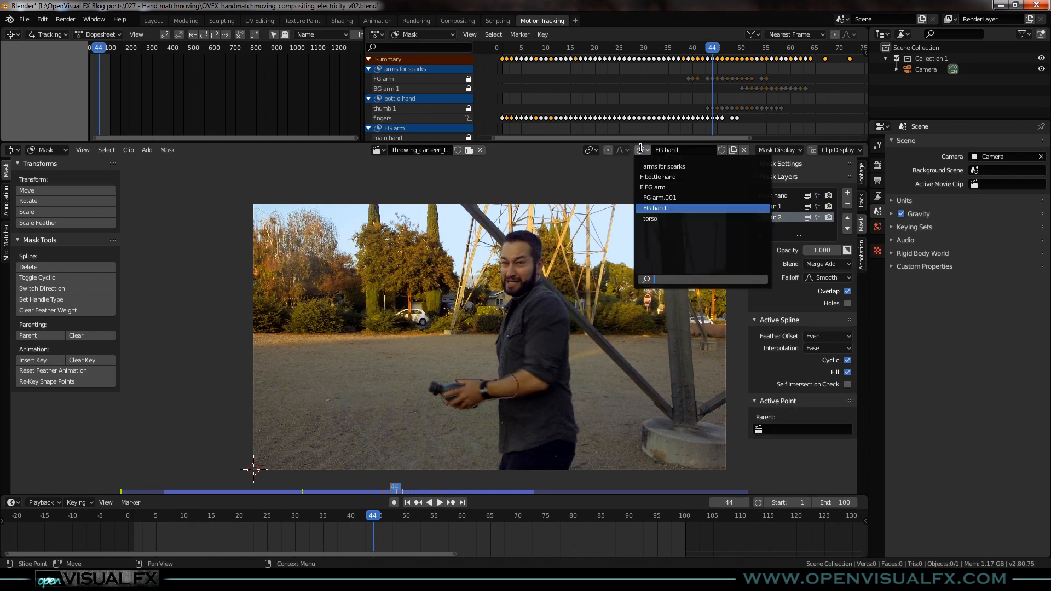
left_click(654, 219)
left_click_drag(370, 520, 218, 547)
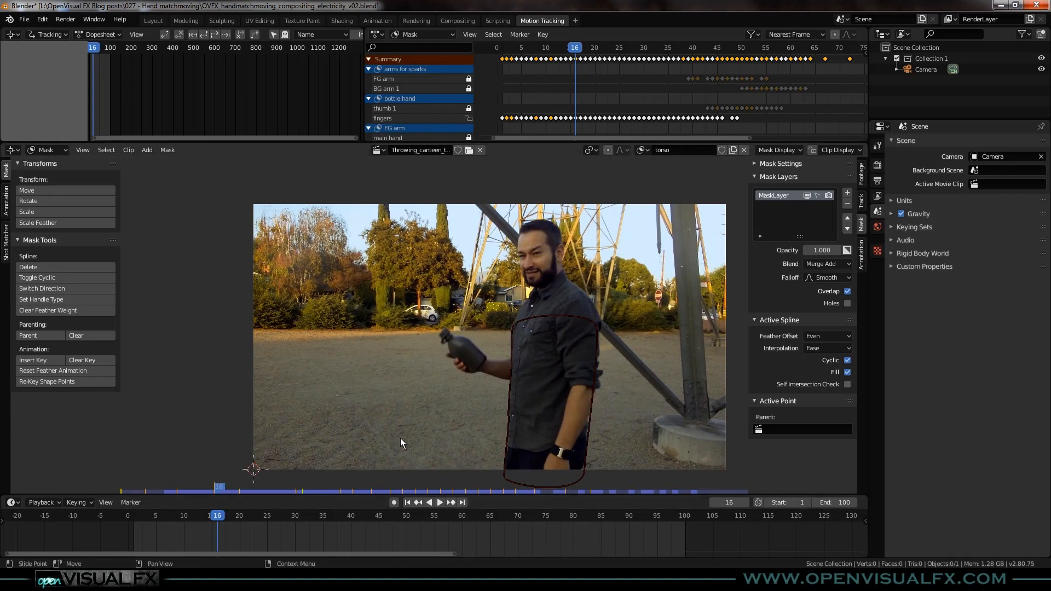
Return to the Compositing workspace and preview the actor mattes Add node, the electricity image sequence and the Subtract node in turn
left_click(455, 21)
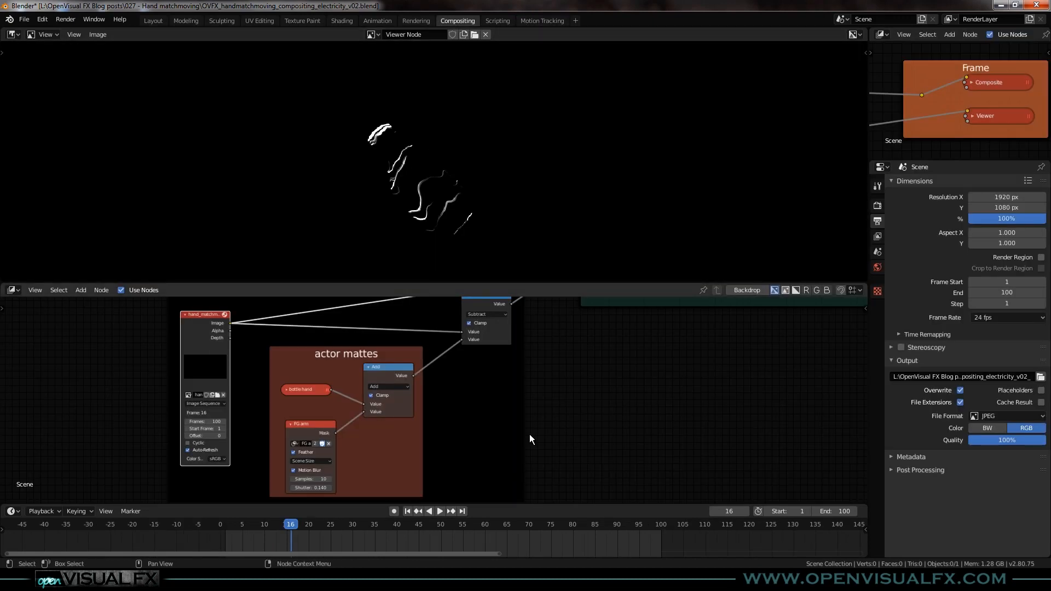
left_click(392, 364, "ctrl+shift")
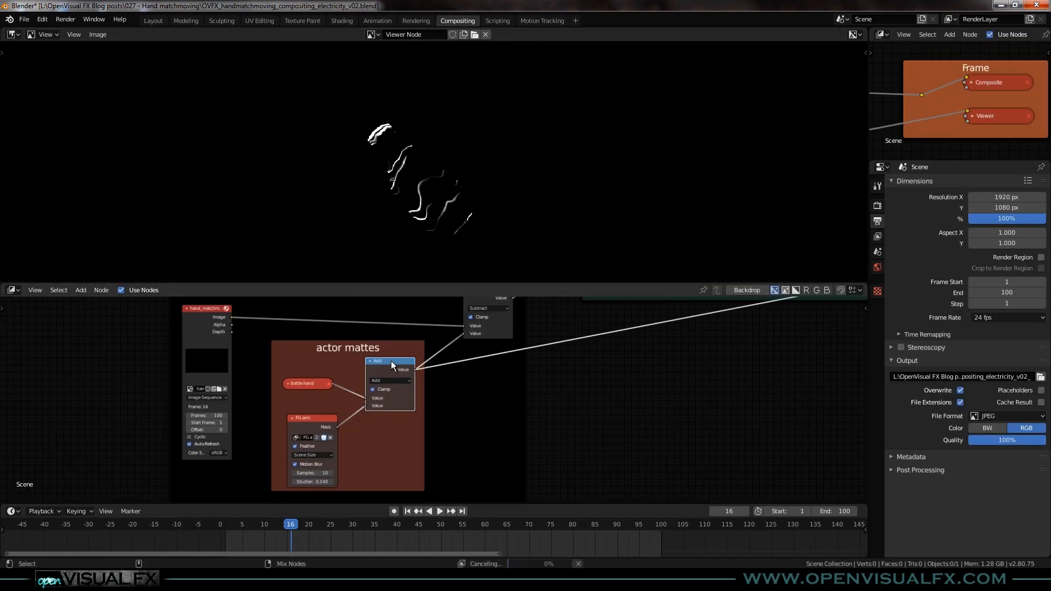
middle_click_drag(461, 366, 479, 441)
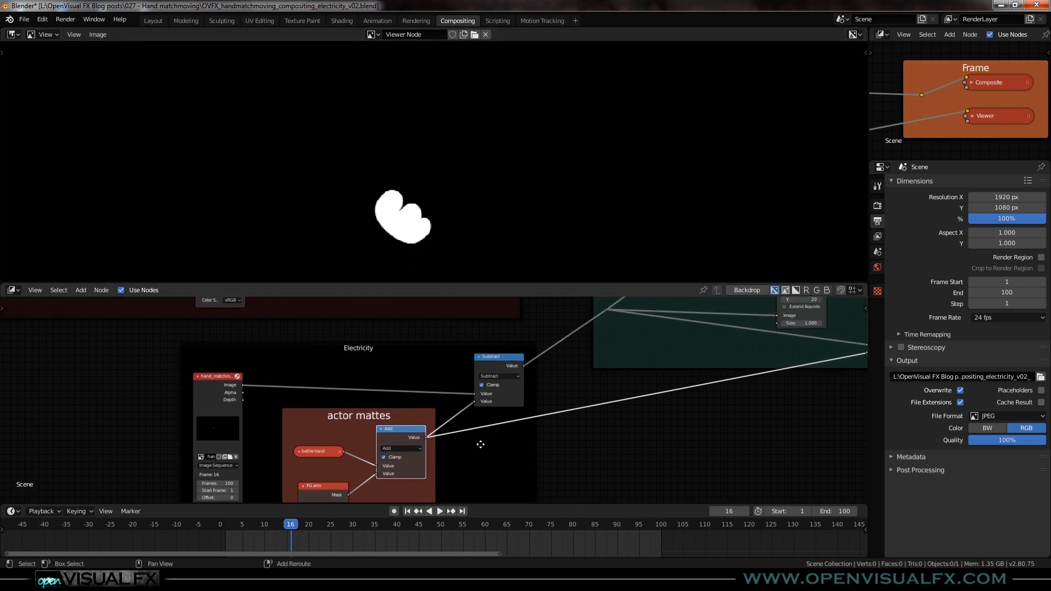
left_click(201, 383, "ctrl+shift")
left_click(502, 365, "ctrl+shift")
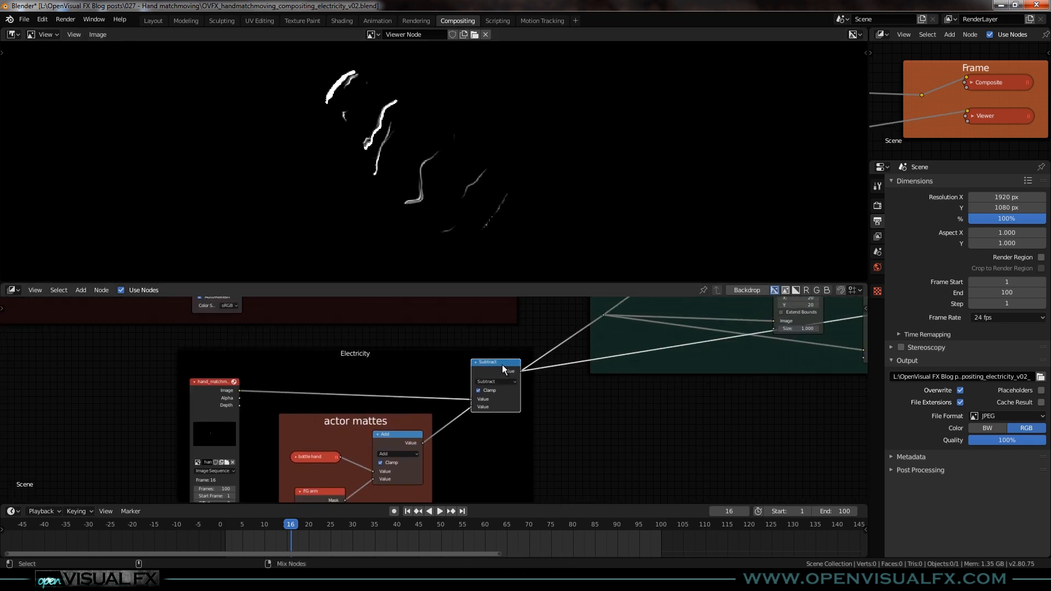
Play the Subtract node's preview up to frame 21 and inspect where the hand matte cuts the electricity
key("space")
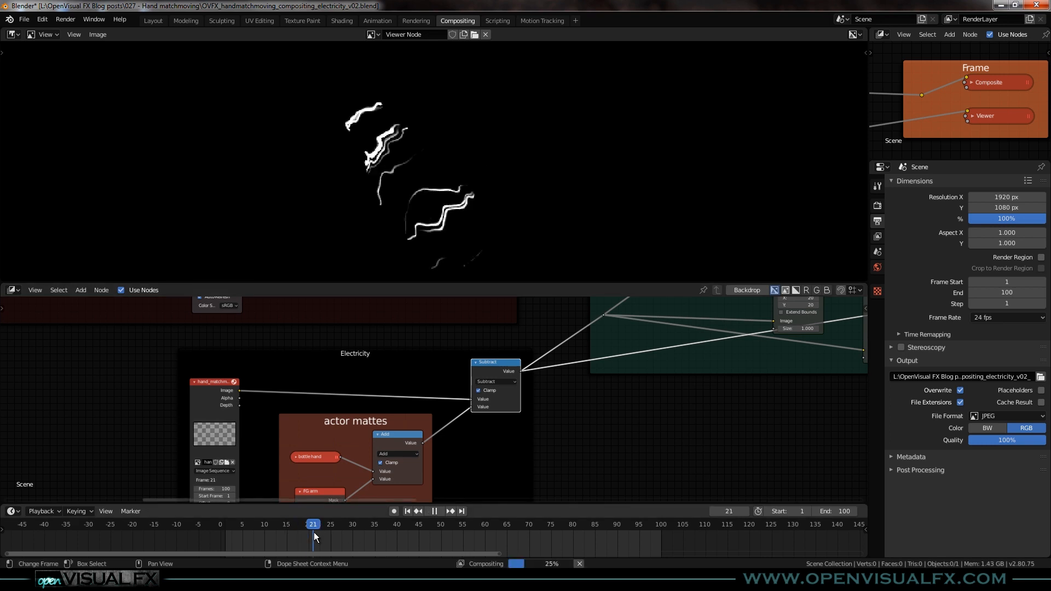
key("space")
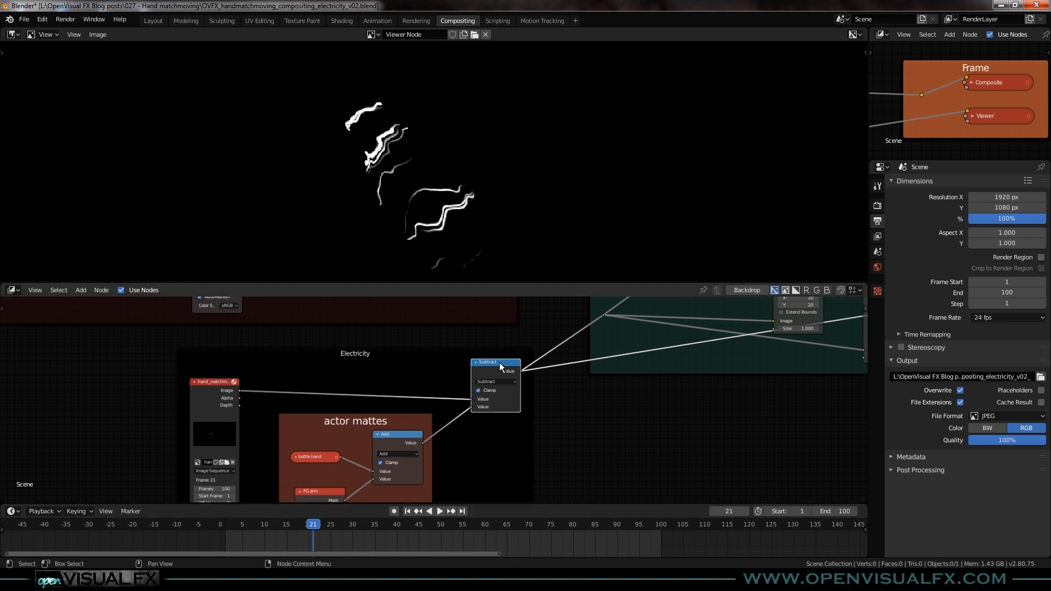
scroll(406, 222, "up", 3)
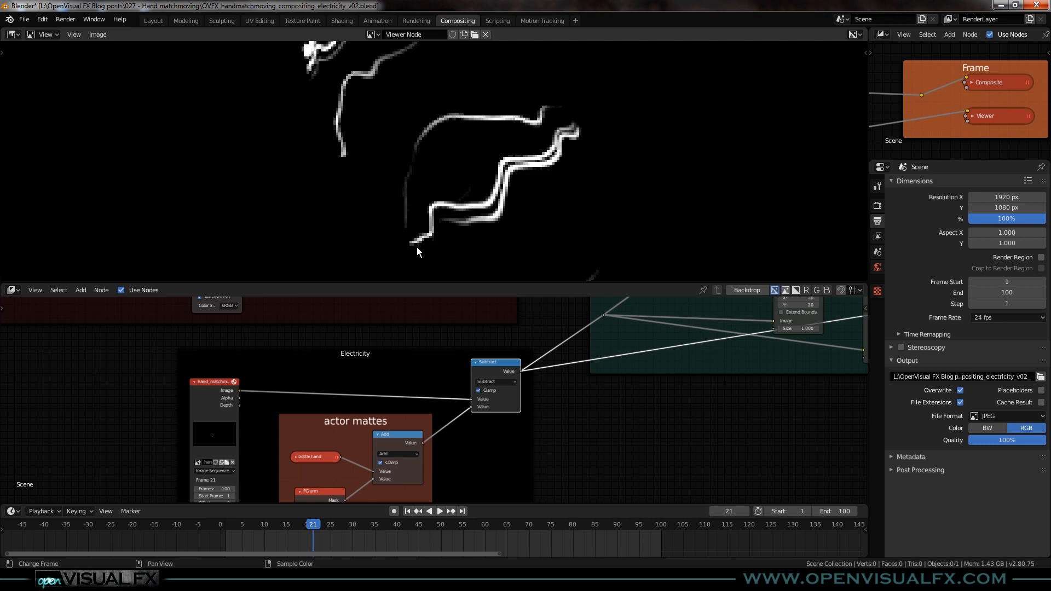
scroll(382, 116, "down", 2)
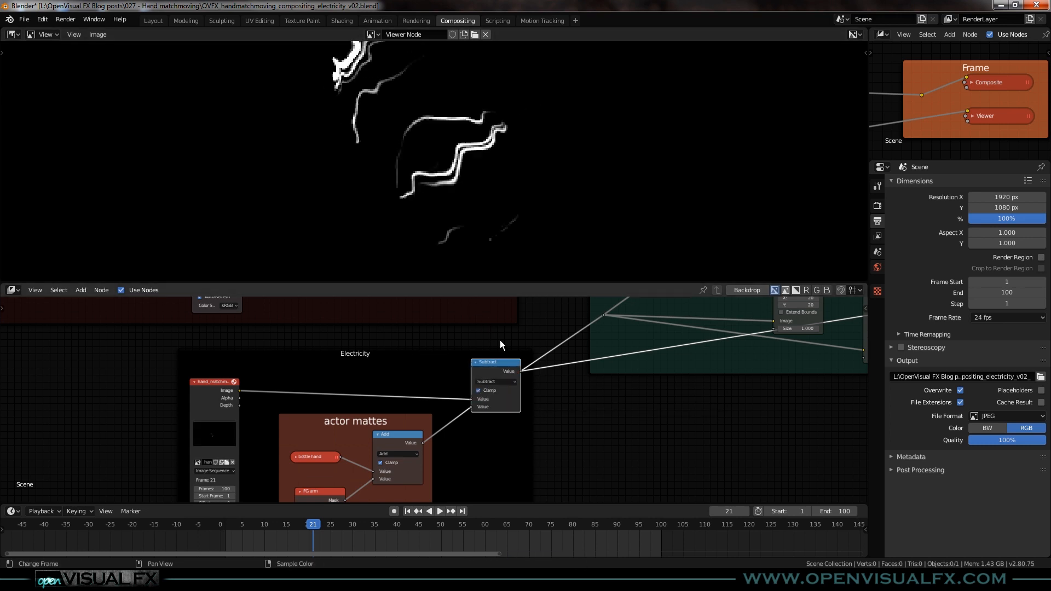
Preview the uppermost Blur node in the electricity glows frame, and examine the Color Balance, Electricity, glow tight and glow wide nodes
scroll(600, 377, "down", 2)
middle_click_drag(607, 358, 398, 485)
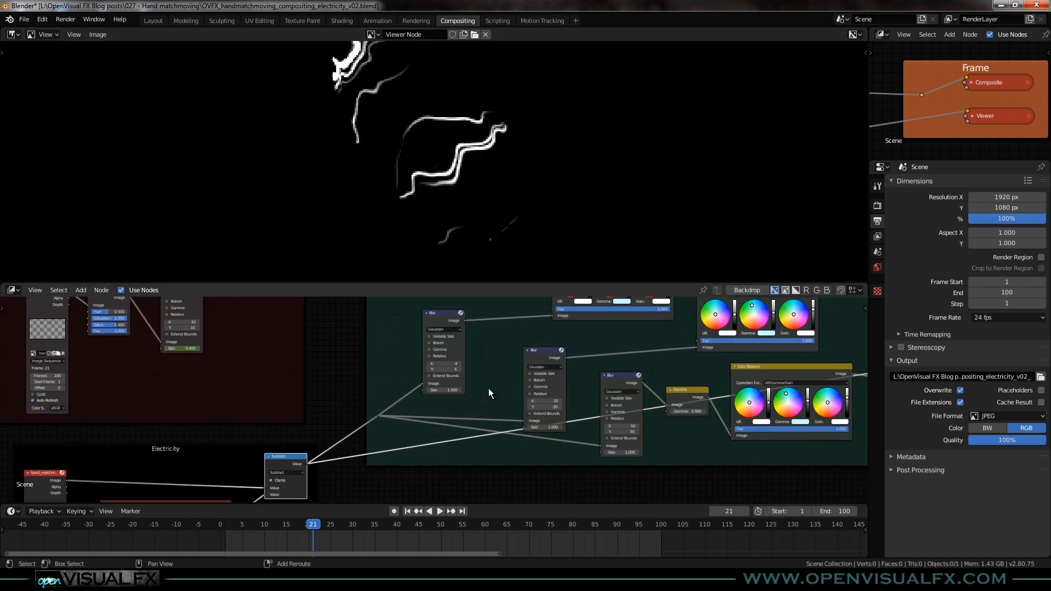
middle_click_drag(488, 389, 415, 435)
scroll(402, 205, "down", 1)
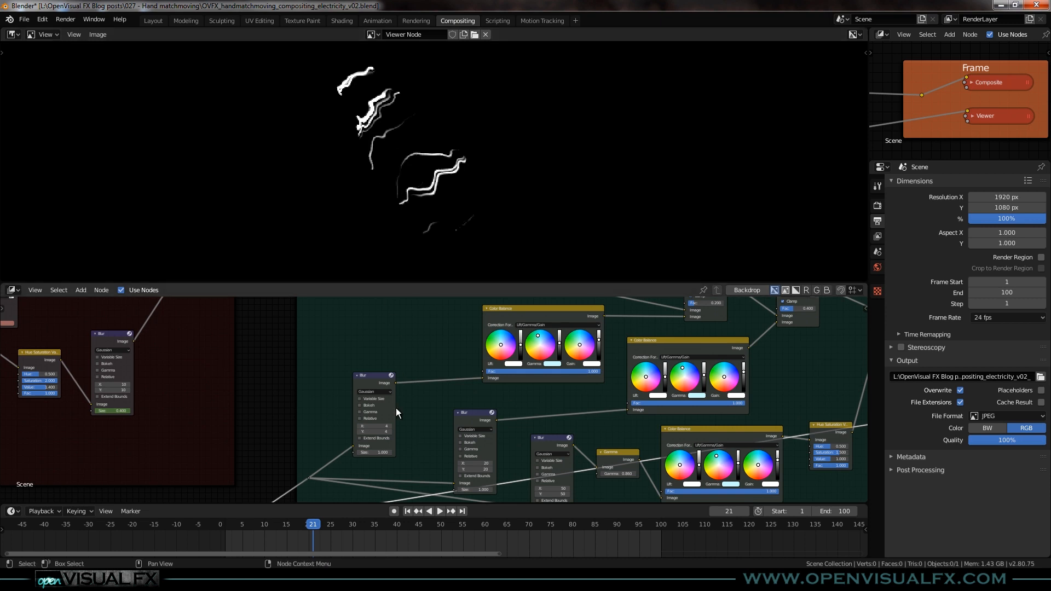
left_click(372, 378, "ctrl+shift")
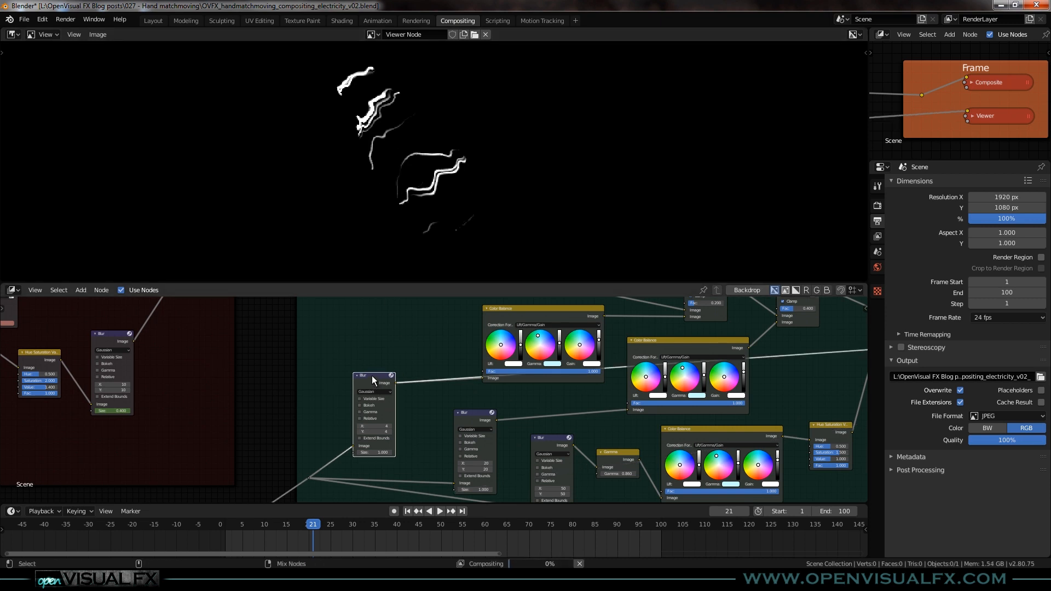
middle_click_drag(456, 389, 324, 356)
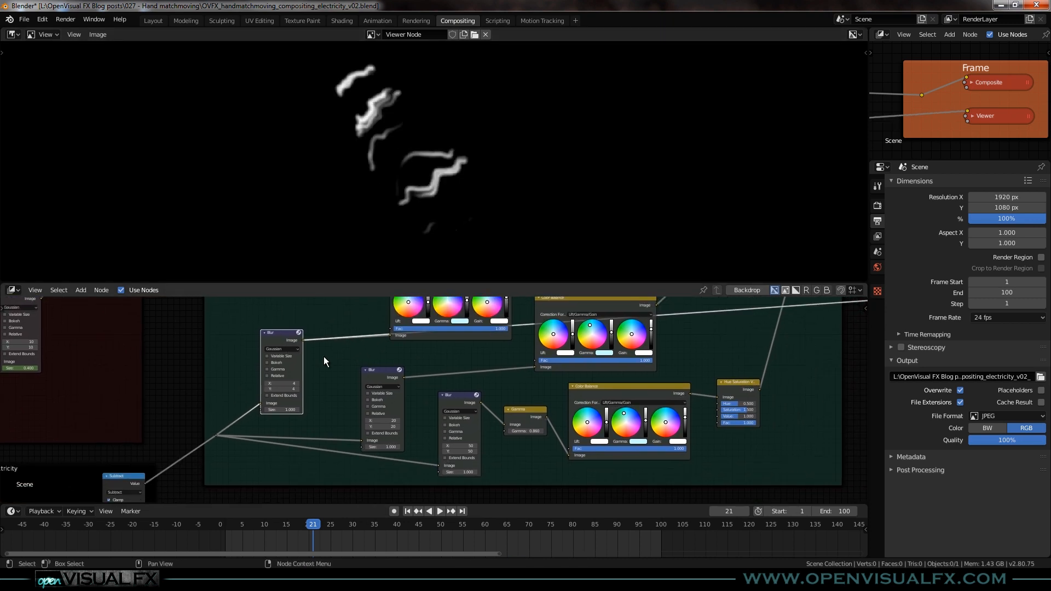
middle_click_drag(469, 372, 453, 404)
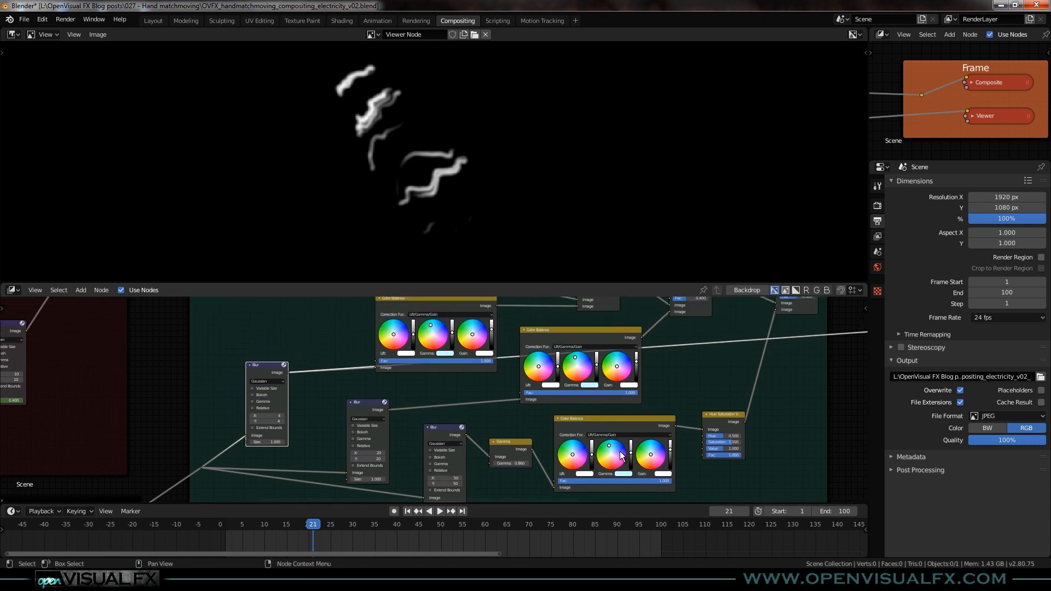
middle_click_drag(708, 332, 636, 414)
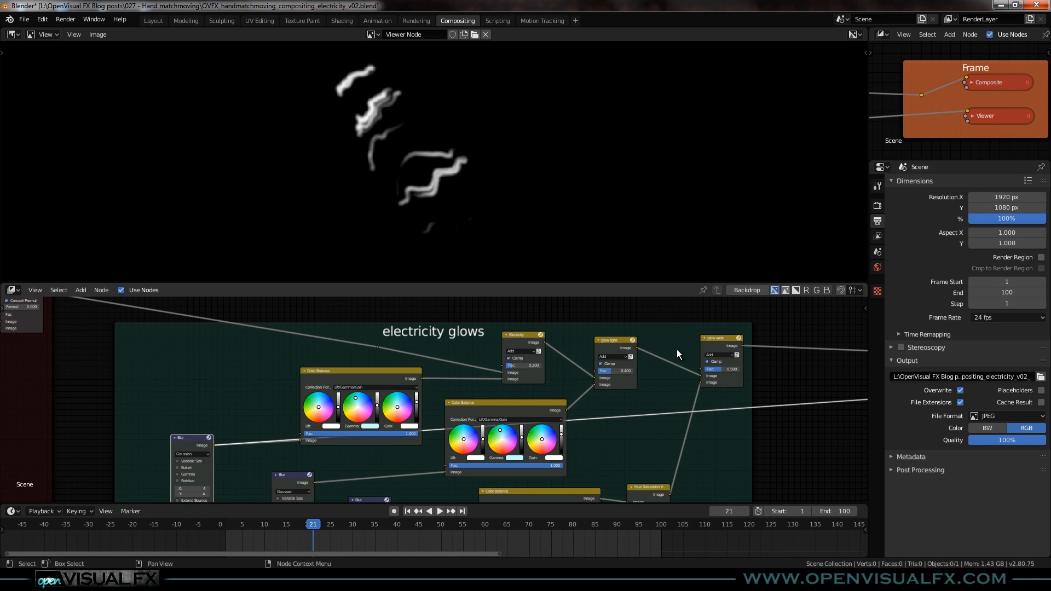
scroll(544, 353, "up", 1)
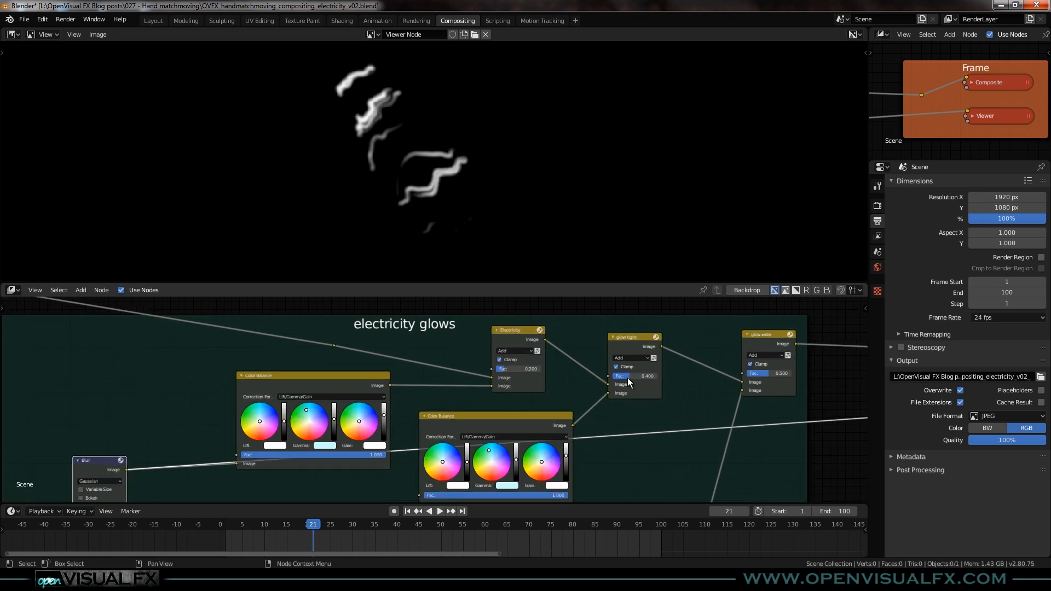
Preview the middle and lower Blur nodes and the Gamma node in the electricity glows frame in turn
middle_click_drag(384, 429, 571, 313)
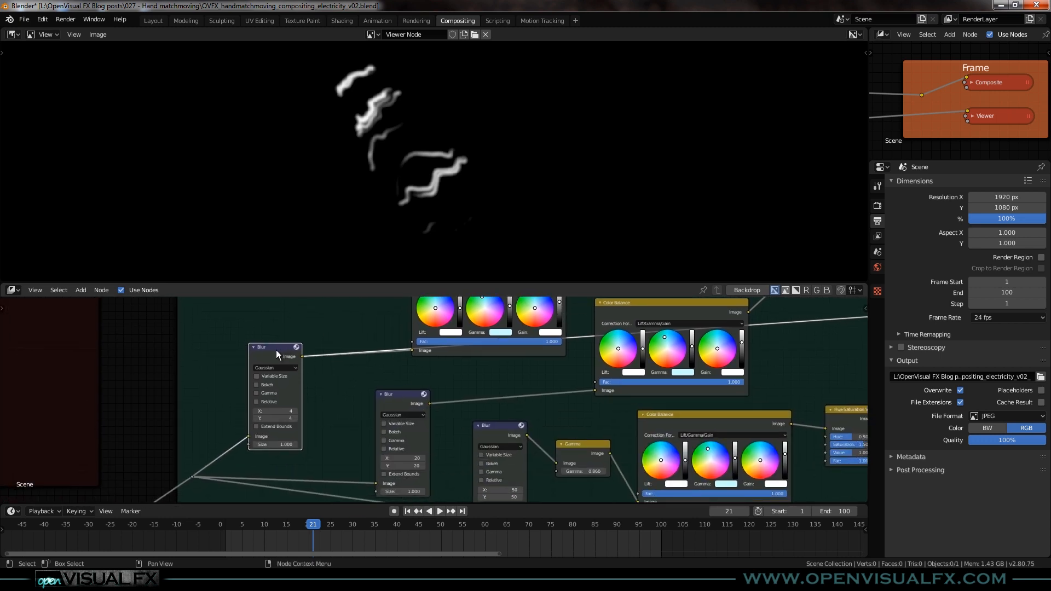
middle_click_drag(460, 393, 430, 375)
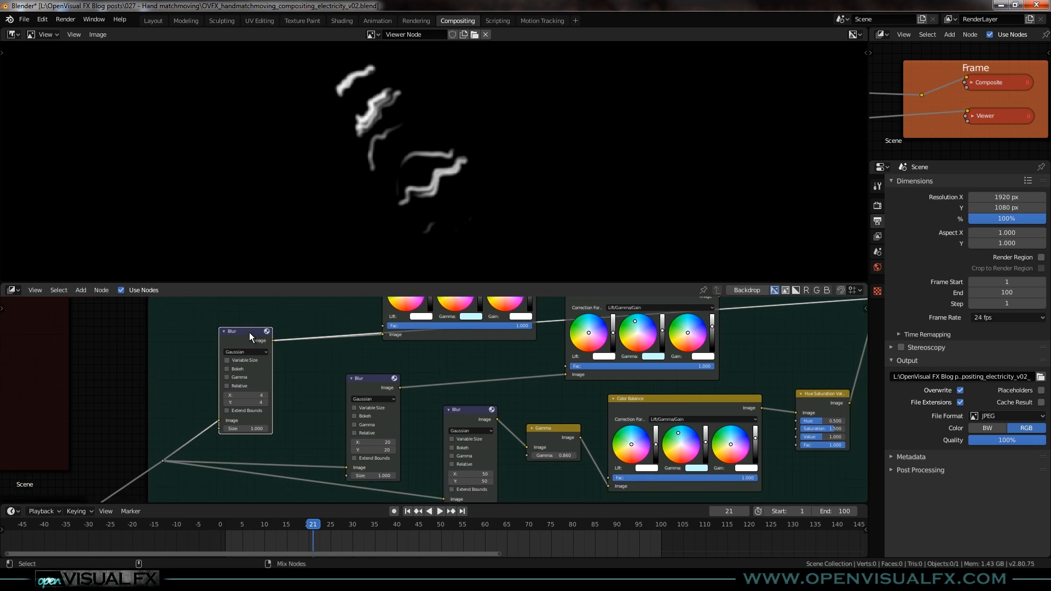
left_click(370, 378, "ctrl+shift")
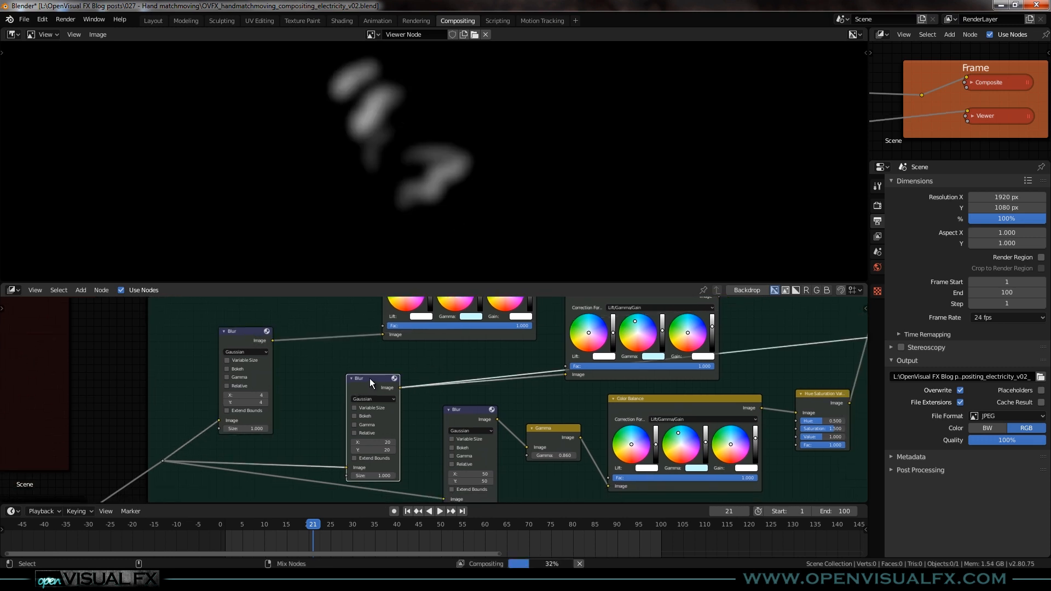
left_click(470, 411, "ctrl+shift")
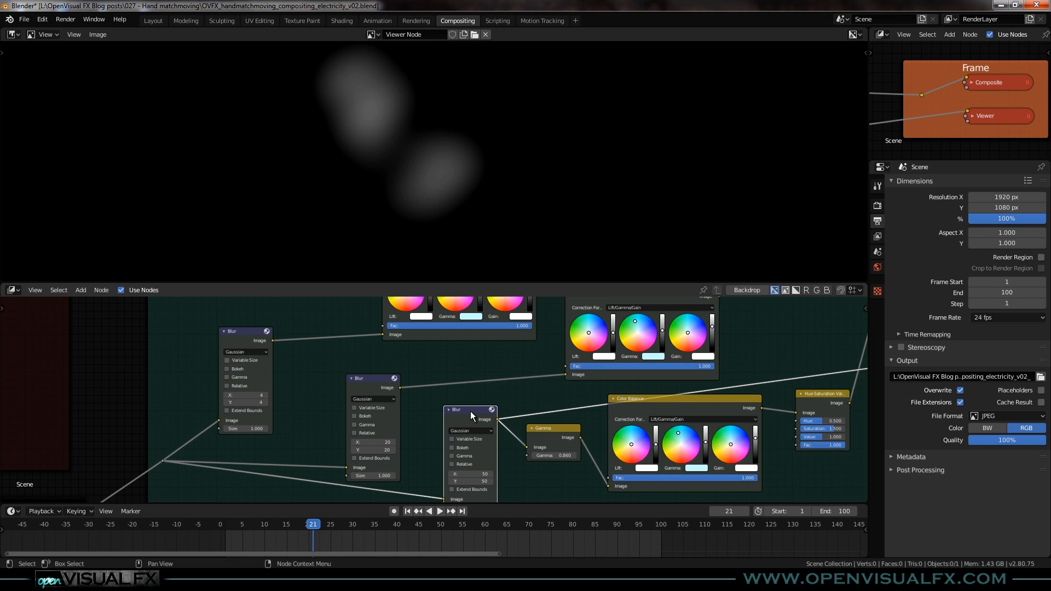
left_click(563, 428, "ctrl+shift")
scroll(563, 432, "down", 2)
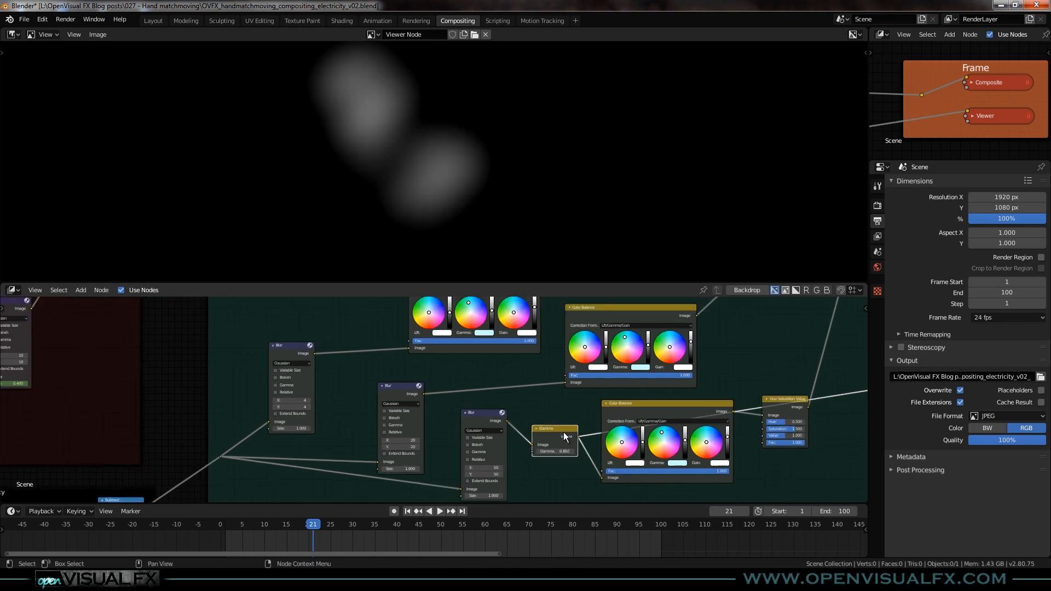
Preview the three Color Balance nodes and the Hue Saturation Value node in the electricity glows frame
mouse_move(580, 381)
middle_mouse_down()
mouse_move(502, 442)
mouse_move(492, 436)
middle_mouse_up()
left_click(417, 330, "ctrl+shift")
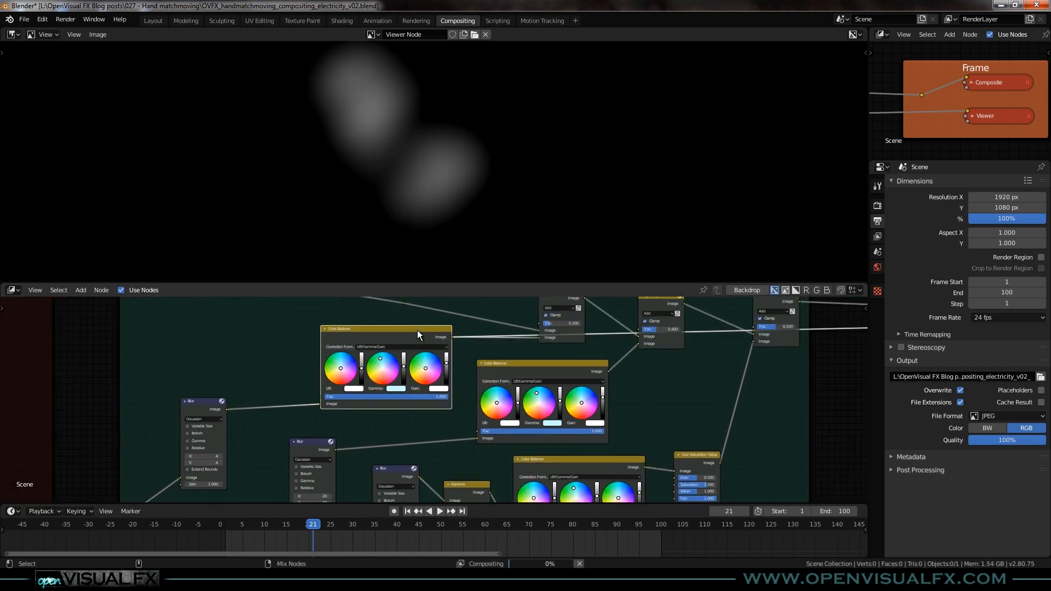
left_click(549, 363, "ctrl+shift")
middle_click_drag(652, 413, 615, 366)
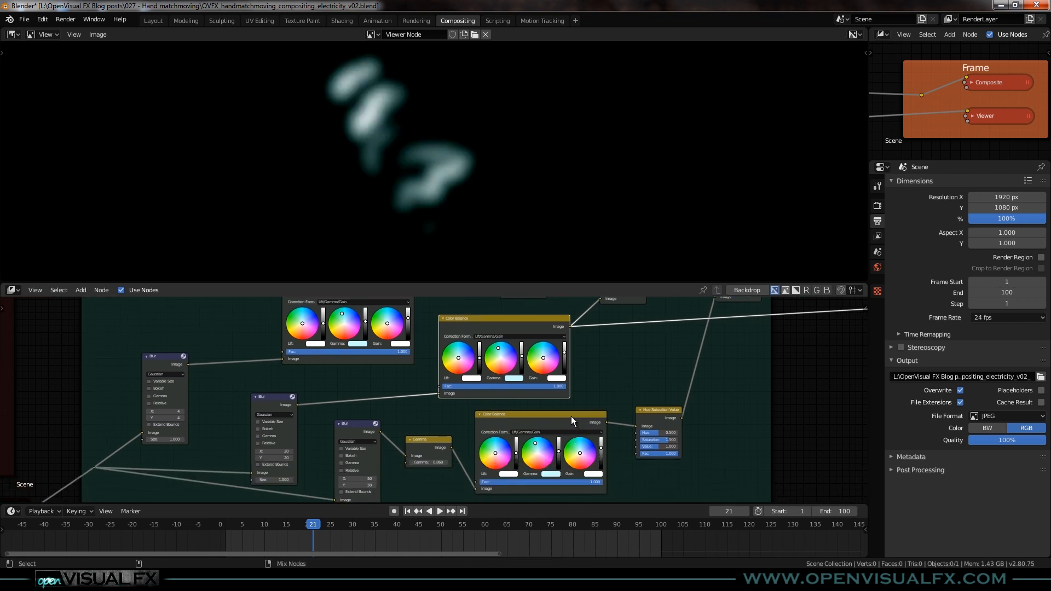
left_click(570, 416, "ctrl+shift")
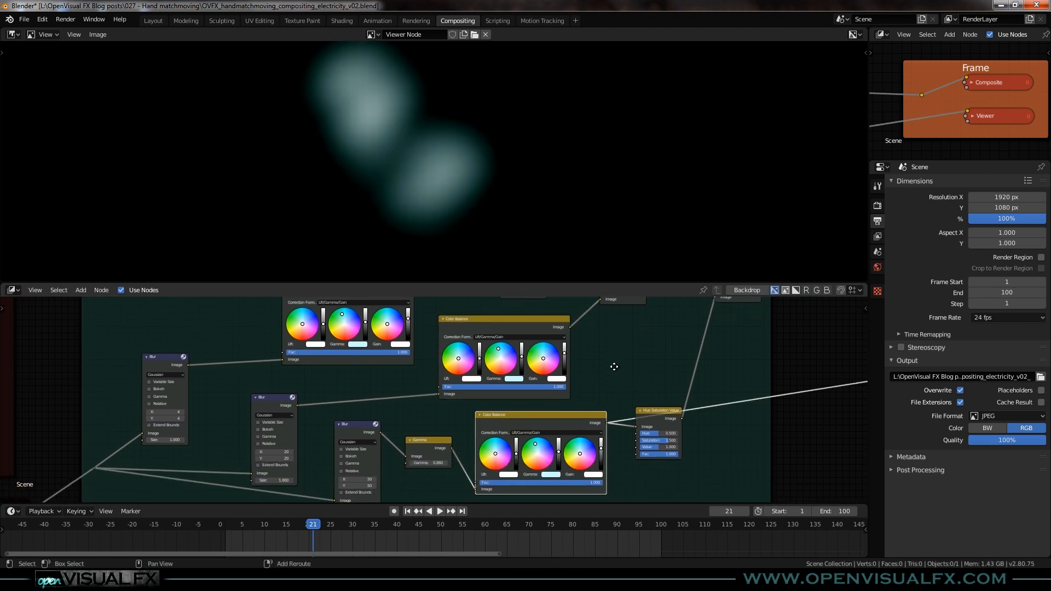
middle_click_drag(614, 362, 501, 377)
left_click(546, 425, "ctrl+shift")
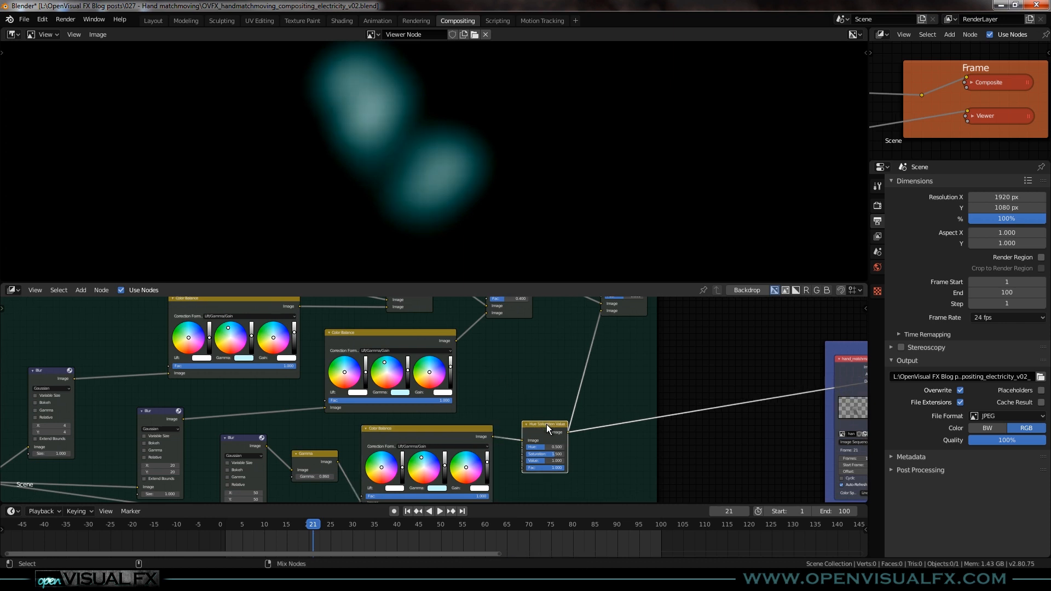
middle_click_drag(542, 355, 559, 437)
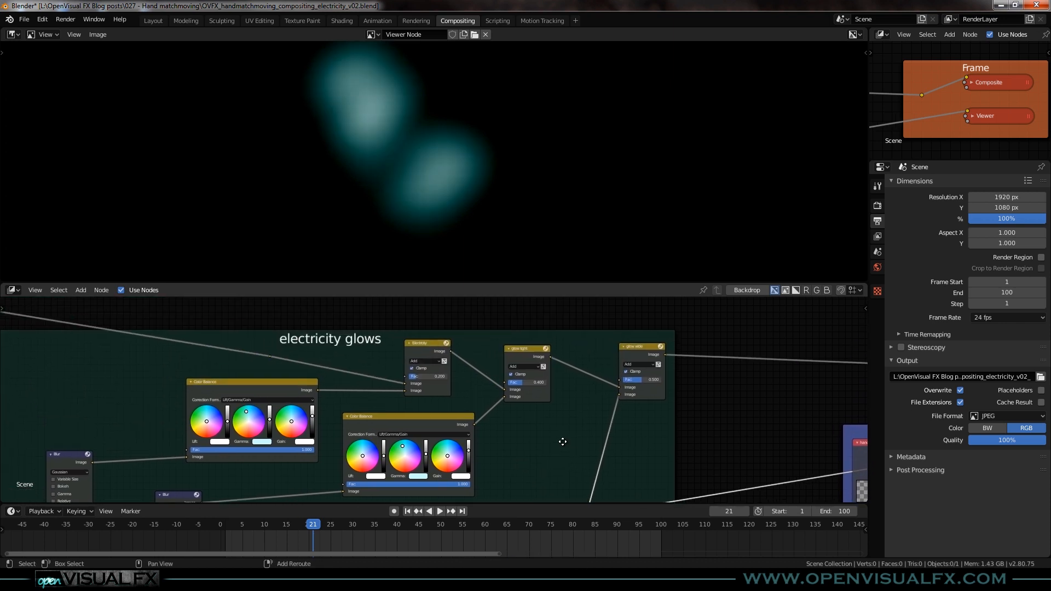
Preview the Electricity, glow tight and glow wide nodes in turn and inspect the glow around the bottle
left_click(420, 342, "ctrl+shift")
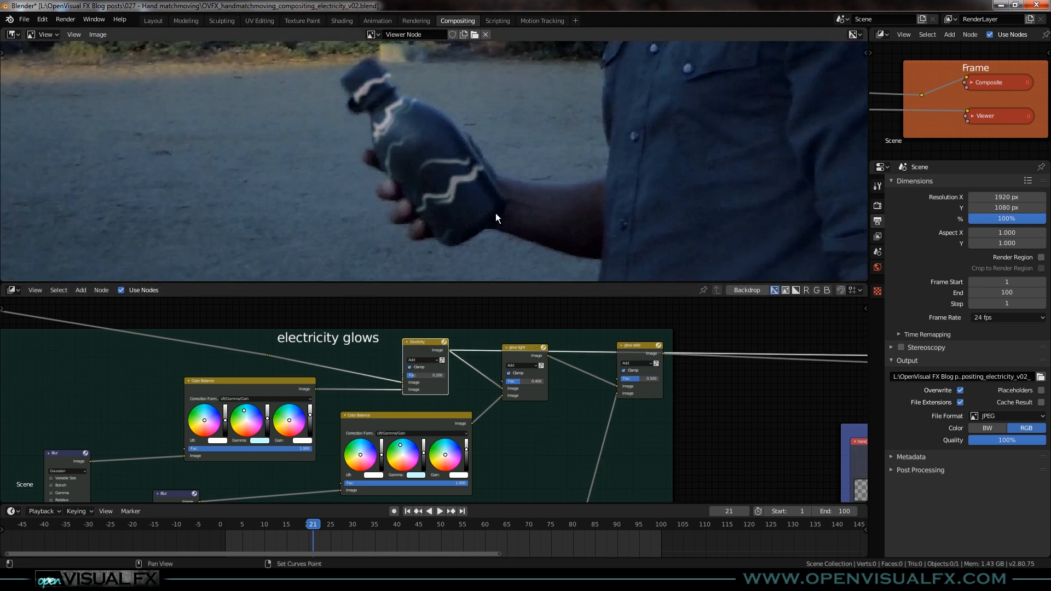
left_click(530, 347, "ctrl+shift")
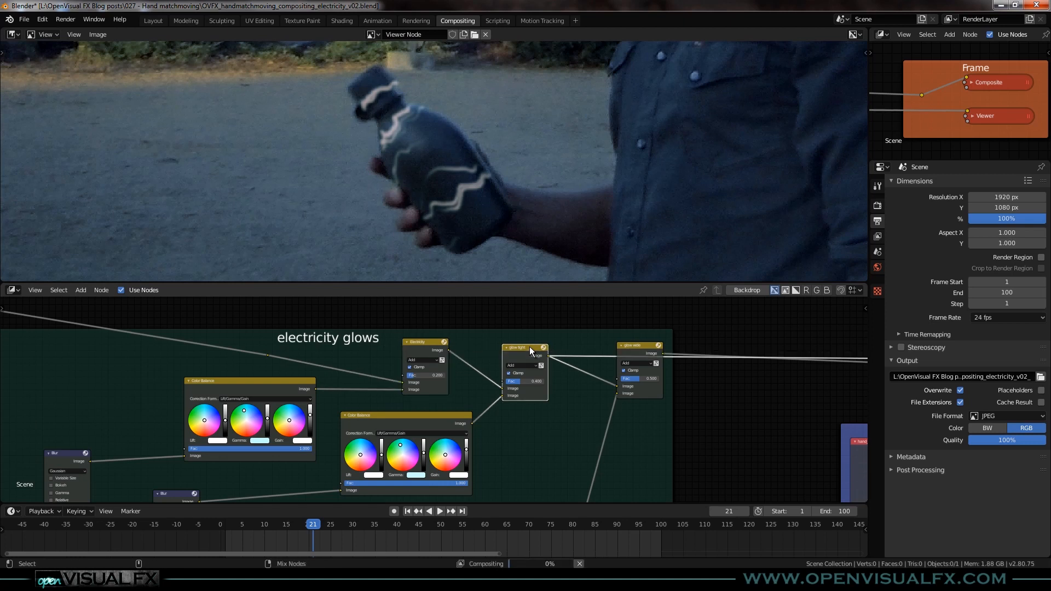
left_click(636, 346, "ctrl+shift")
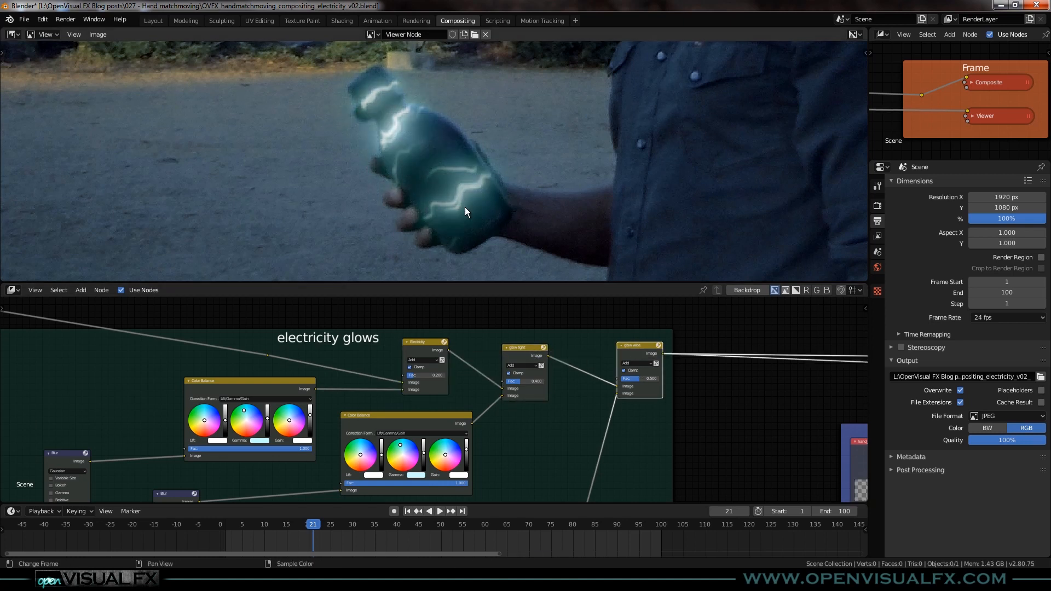
scroll(464, 207, "down", 4)
middle_click_drag(475, 218, 388, 280)
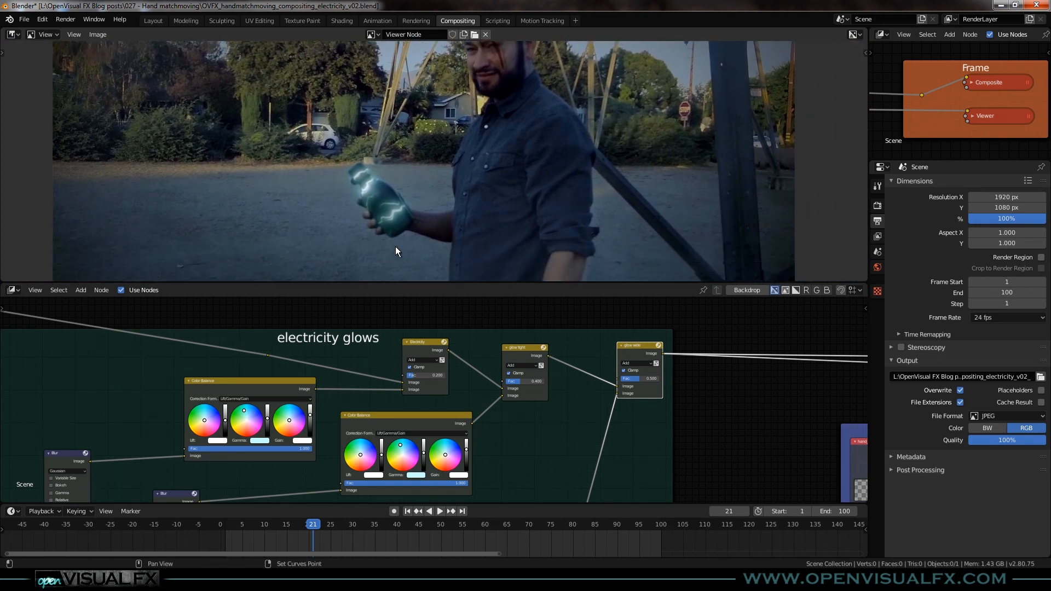
scroll(387, 213, "up", 2)
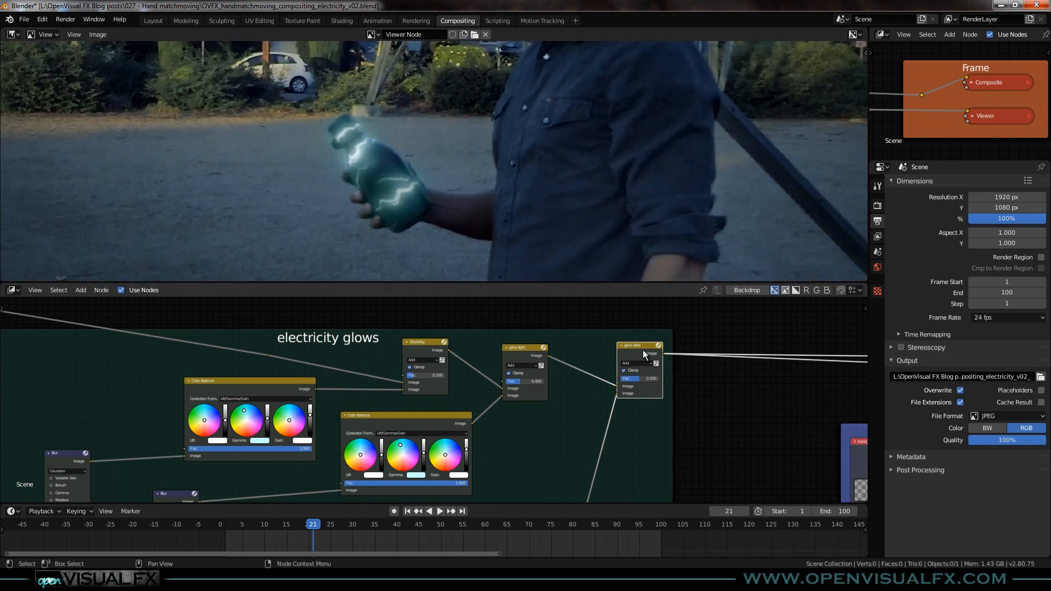
Mute and unmute the glow wide node and the glow tight node in turn to compare their effect
key("m")
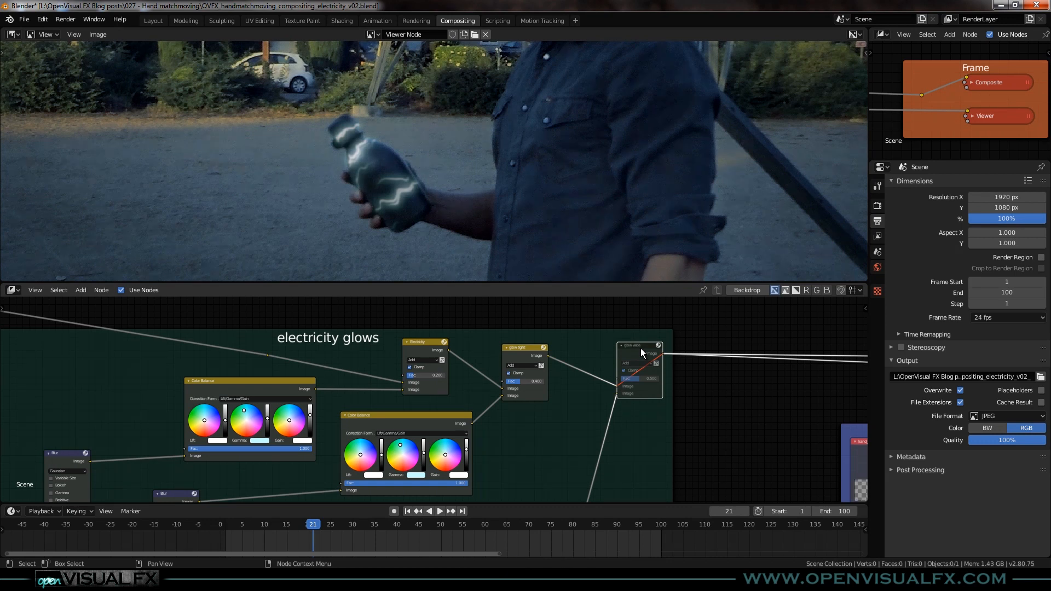
key("m")
left_click(521, 346)
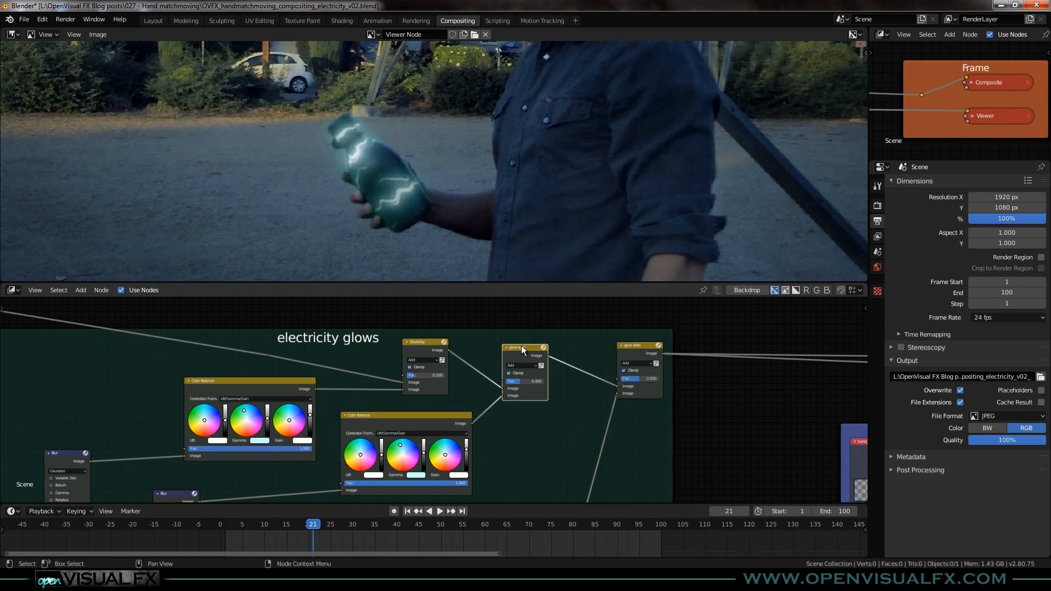
key("m")
key("m")
Preview the smoke image sequence in the Smoke frame and inspect the smoke around the bottle shape
scroll(579, 416, "down", 6)
middle_click_drag(678, 439, 305, 437, "shift")
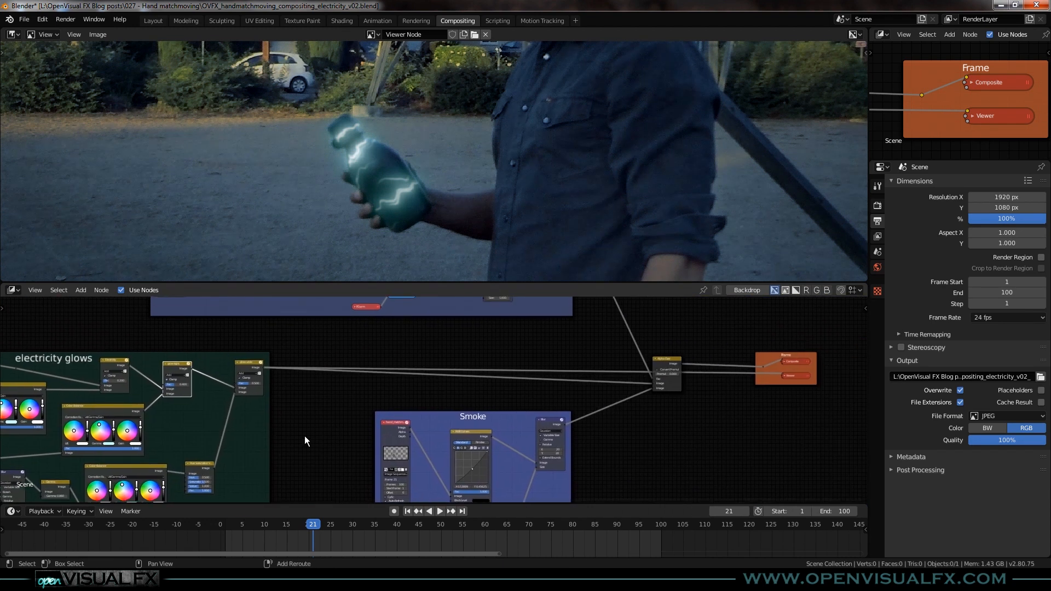
middle_click_drag(413, 401, 460, 366)
scroll(426, 181, "down", 5)
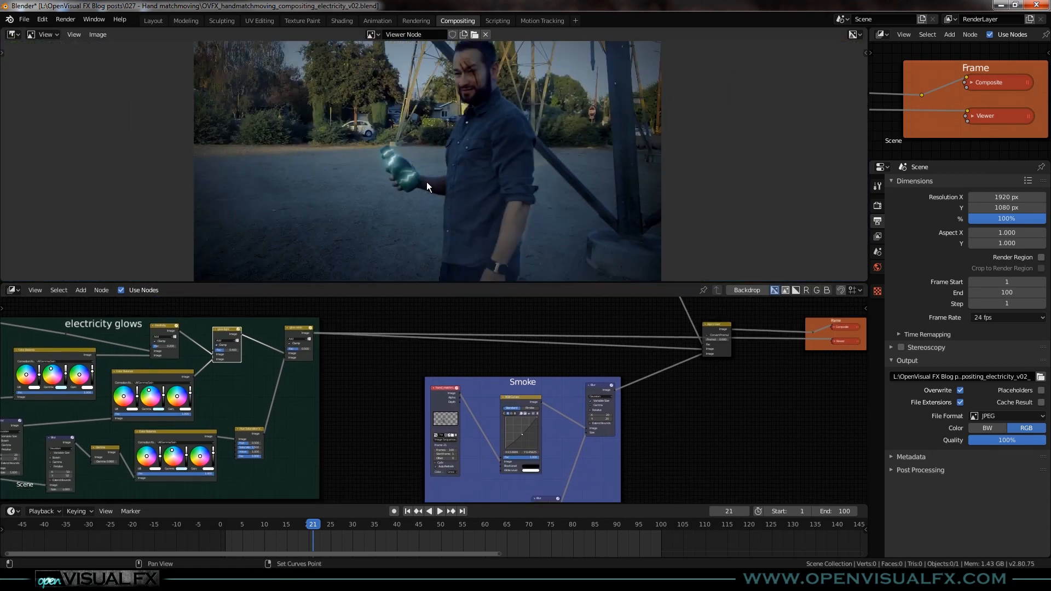
middle_click_drag(426, 182, 406, 197)
scroll(404, 198, "up", 2)
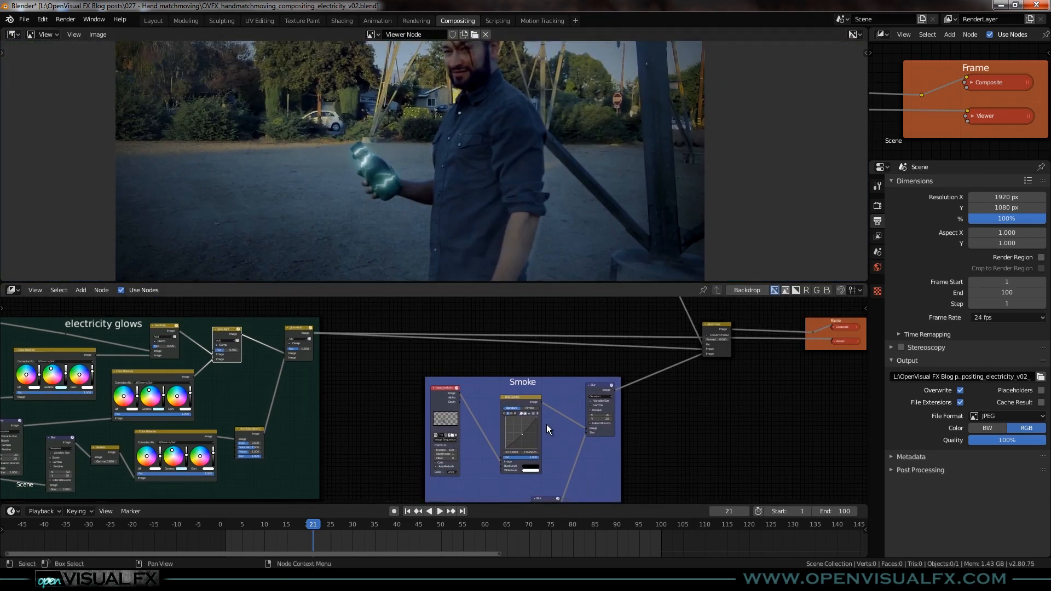
scroll(538, 438, "up", 1)
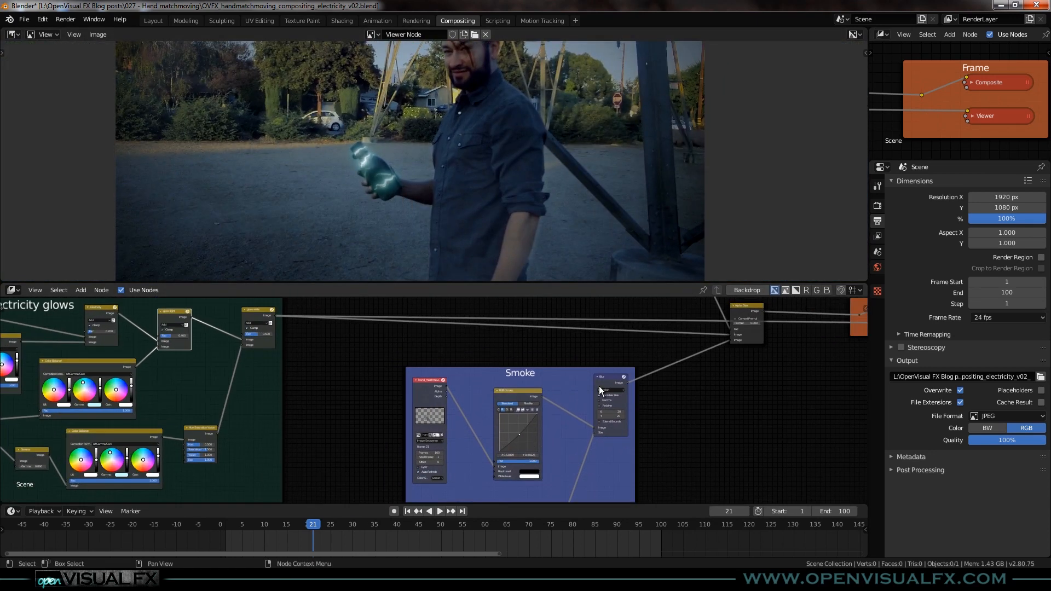
left_click(432, 383, "ctrl+shift")
scroll(367, 177, "up", 6)
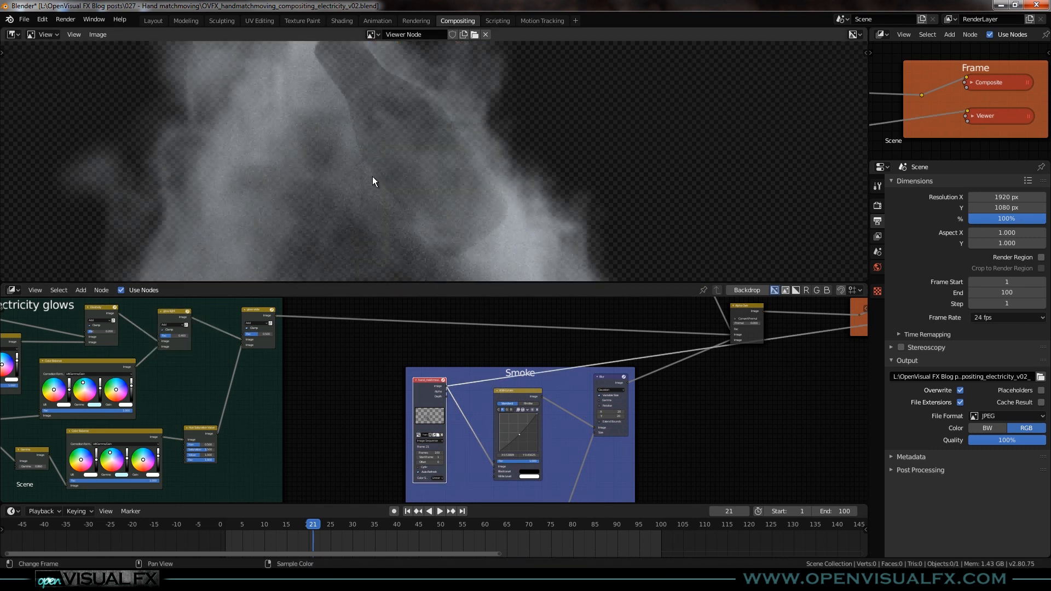
middle_click_drag(369, 156, 385, 195)
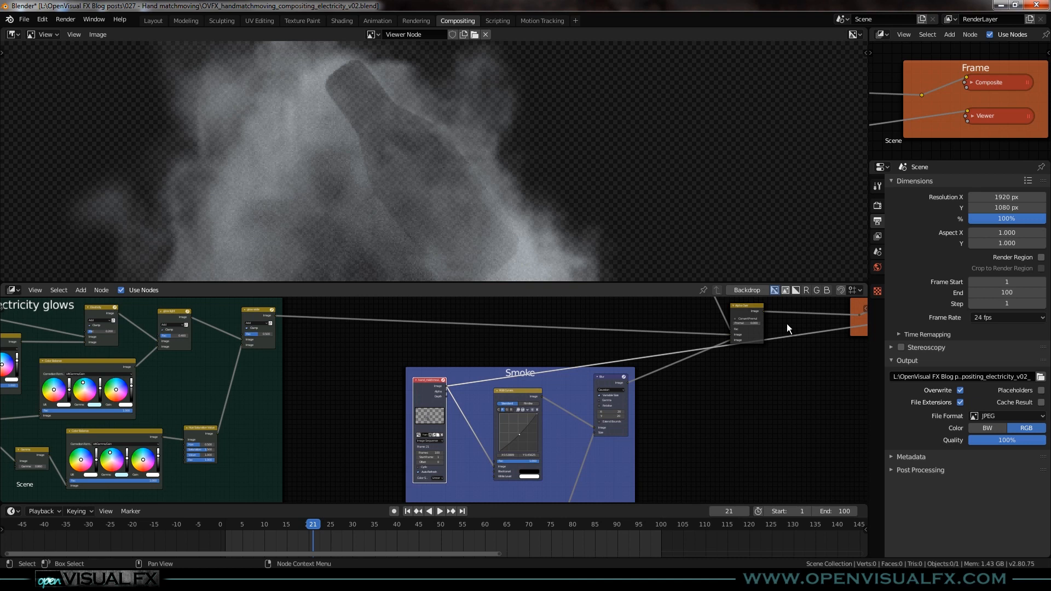
Preview the RGB Curves node that colors the smoke and bring the frame's lower nodes into view
middle_click_drag(727, 373, 681, 384)
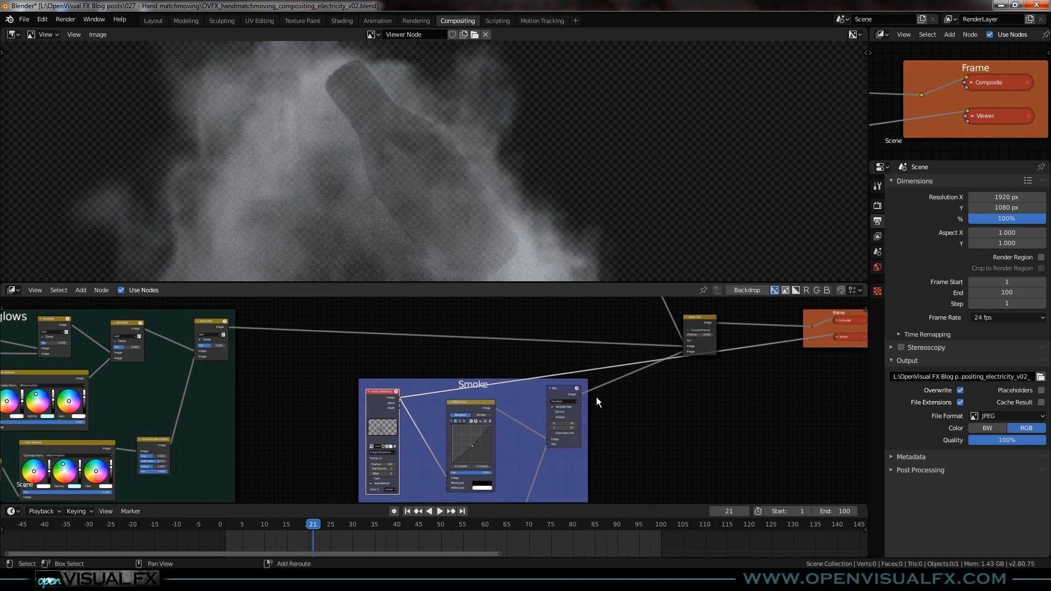
left_click(474, 404, "ctrl+shift")
scroll(422, 175, "down", 3)
middle_click_drag(423, 175, 417, 120)
middle_click_drag(517, 444, 496, 344)
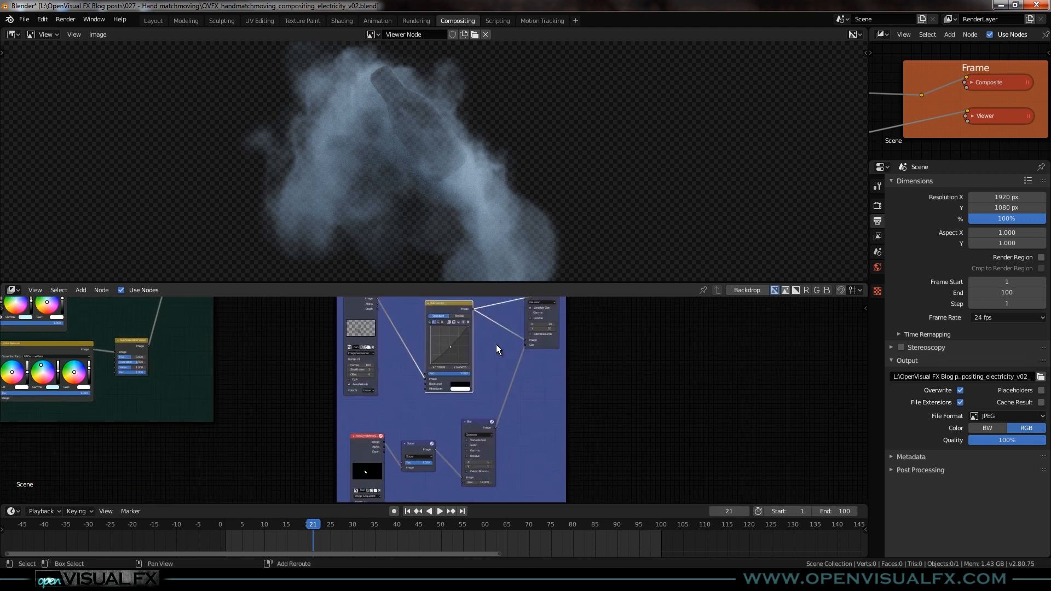
scroll(384, 475, "up", 2)
left_click(498, 403)
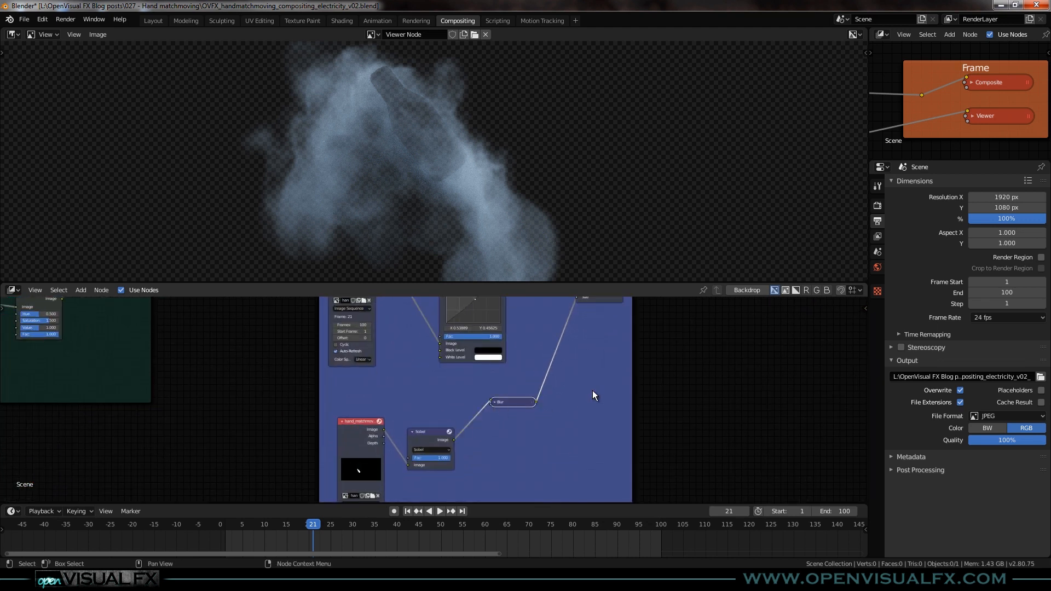
middle_click_drag(619, 345, 610, 343)
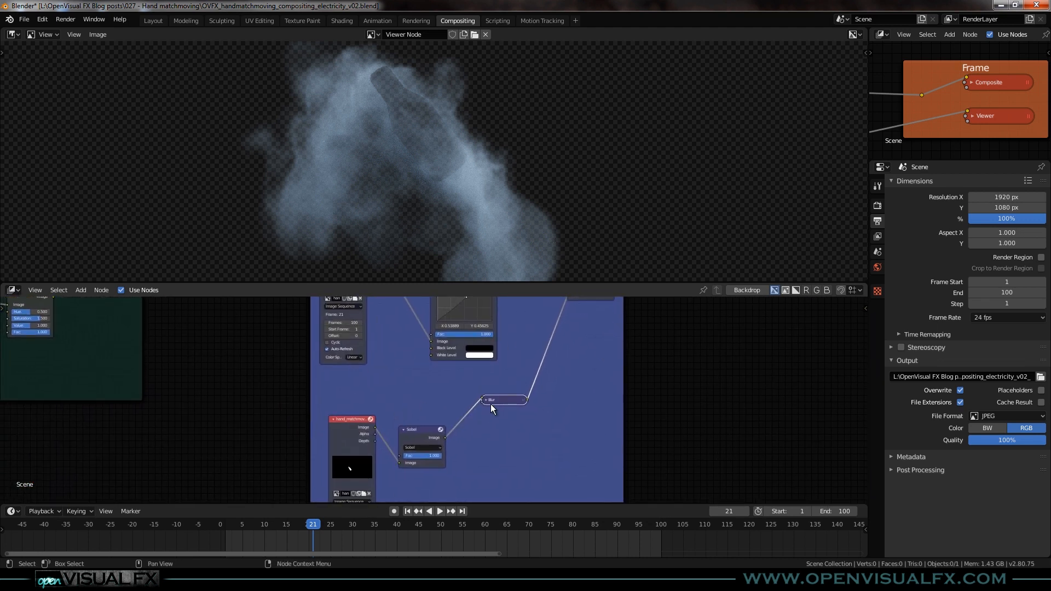
key("h")
Preview the bottle matte image sequence, the Sobel filter and the lower Blur node in the Smoke frame
left_click(348, 418)
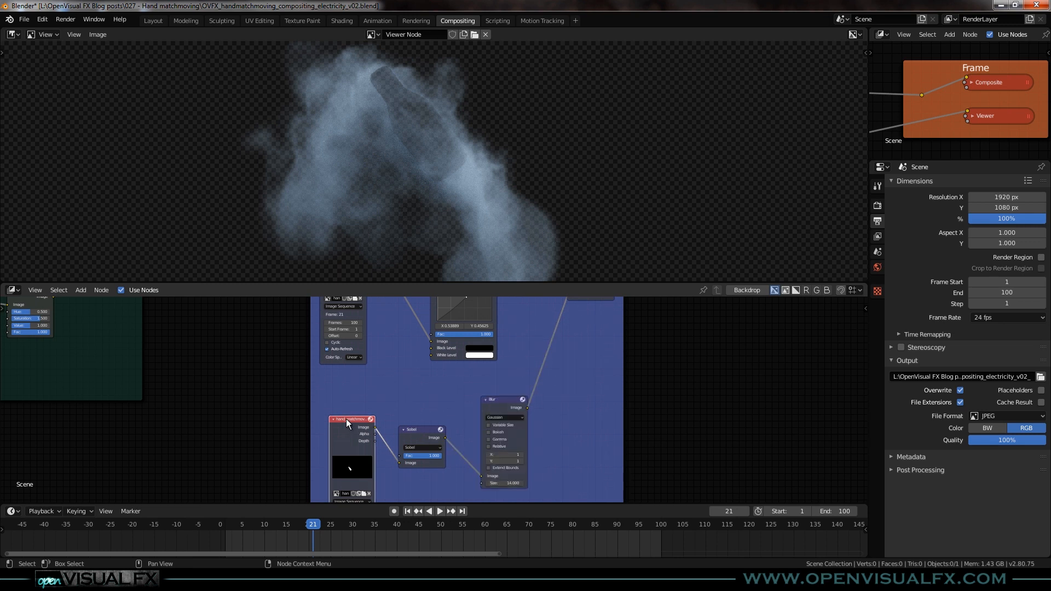
left_click(348, 420, "ctrl+shift")
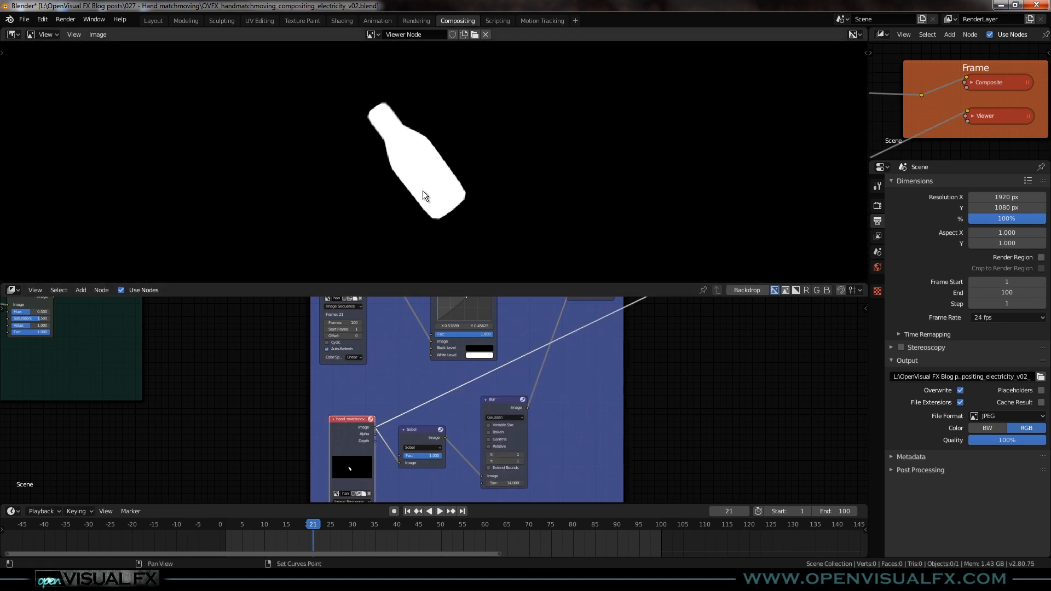
scroll(433, 430, "up", 1)
left_click(433, 429, "ctrl+shift")
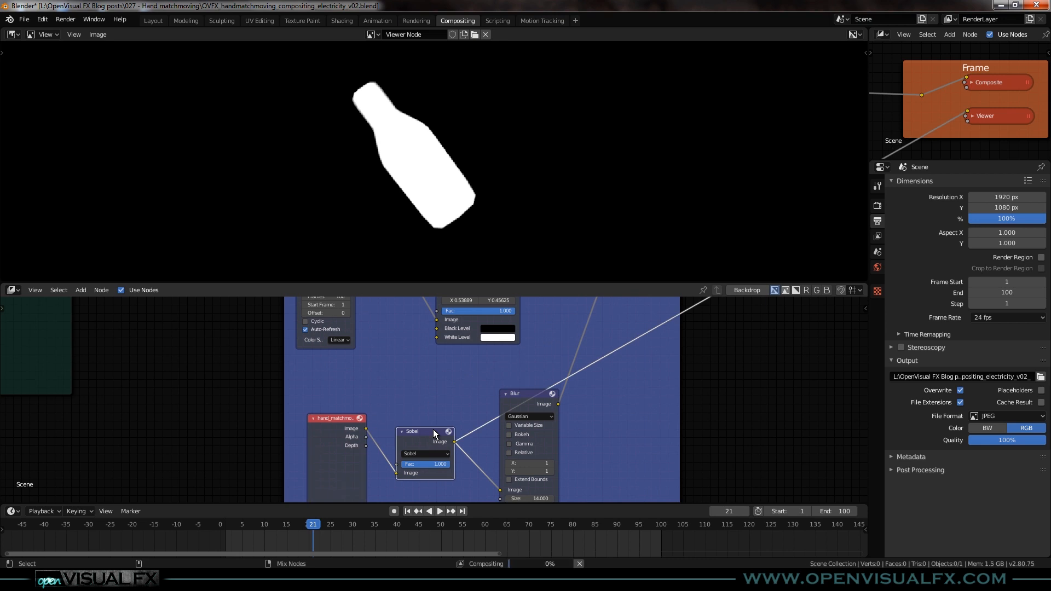
middle_click_drag(434, 399, 340, 326)
left_click(435, 318, "ctrl+shift")
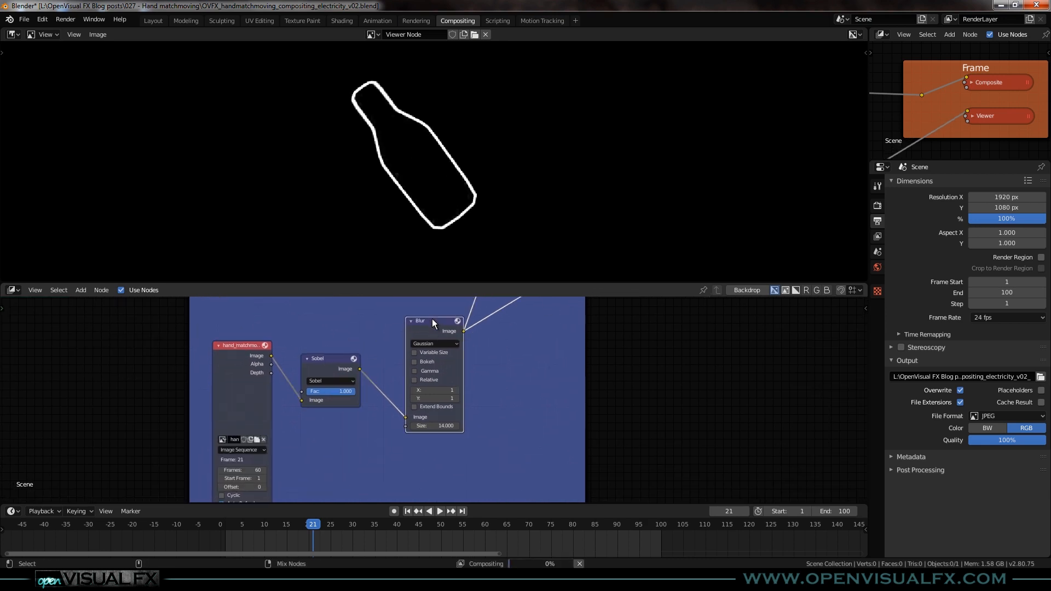
middle_click_drag(544, 382, 488, 525)
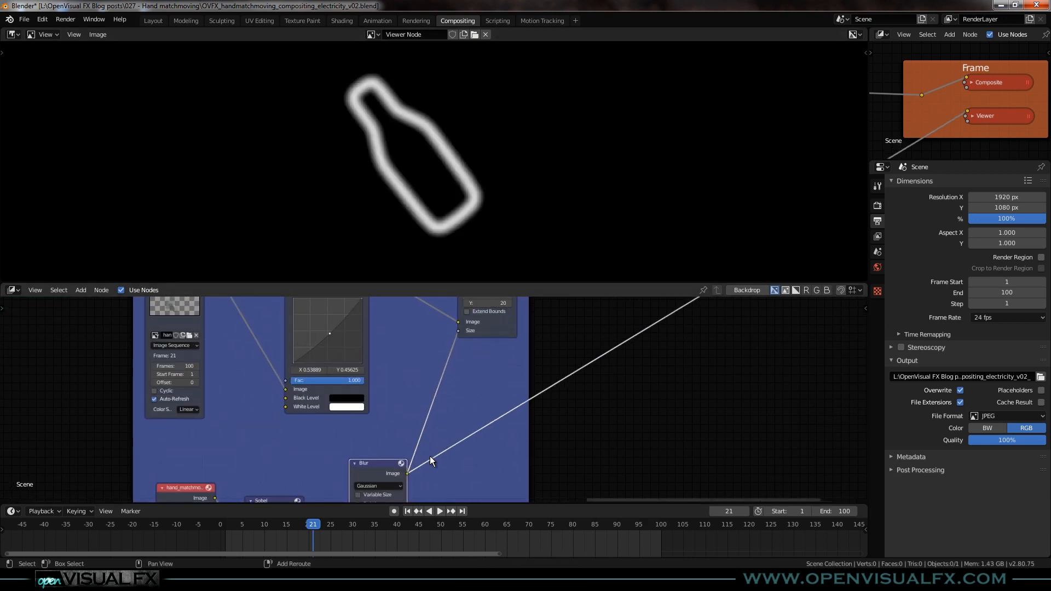
Compare the smoke's edge around the bottle by previewing the RGB Curves node and the variable-size Blur node
middle_click_drag(484, 366, 472, 462)
left_click(337, 352, "ctrl+shift")
scroll(388, 132, "up", 2)
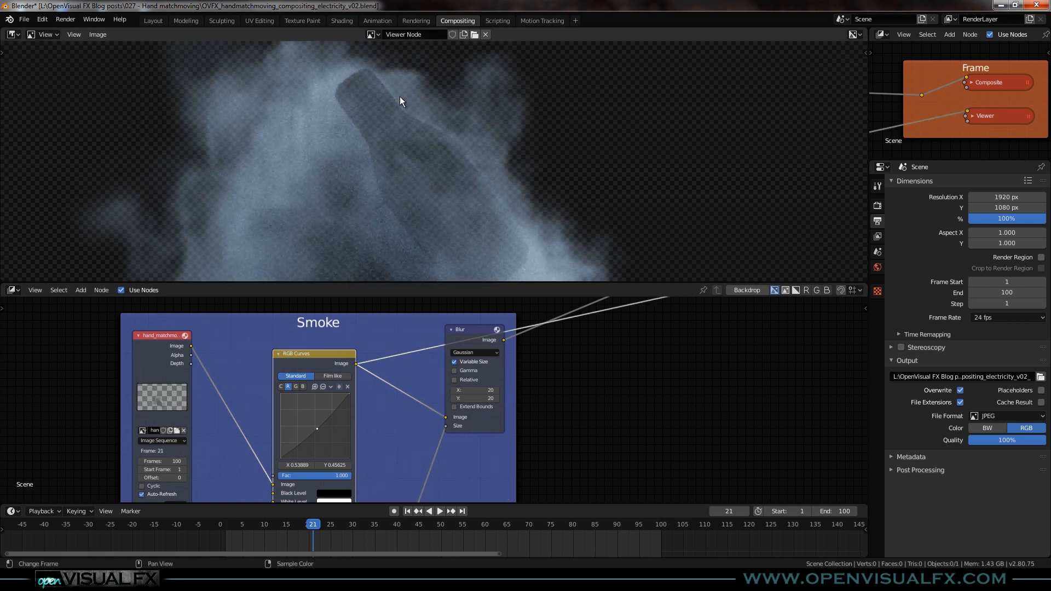
left_click(480, 330, "ctrl+shift")
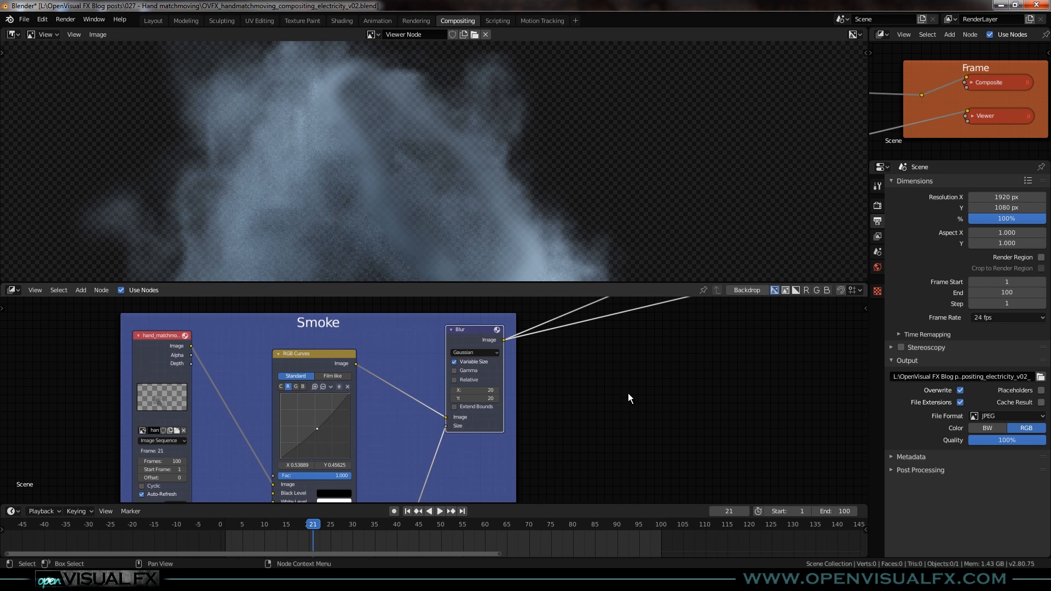
Preview the final Subtract node of the Smoke Matte frame
scroll(629, 393, "down", 3)
middle_click_drag(629, 367, 553, 484)
middle_click_drag(452, 415, 601, 503, "shift")
left_click(587, 307, "ctrl+shift")
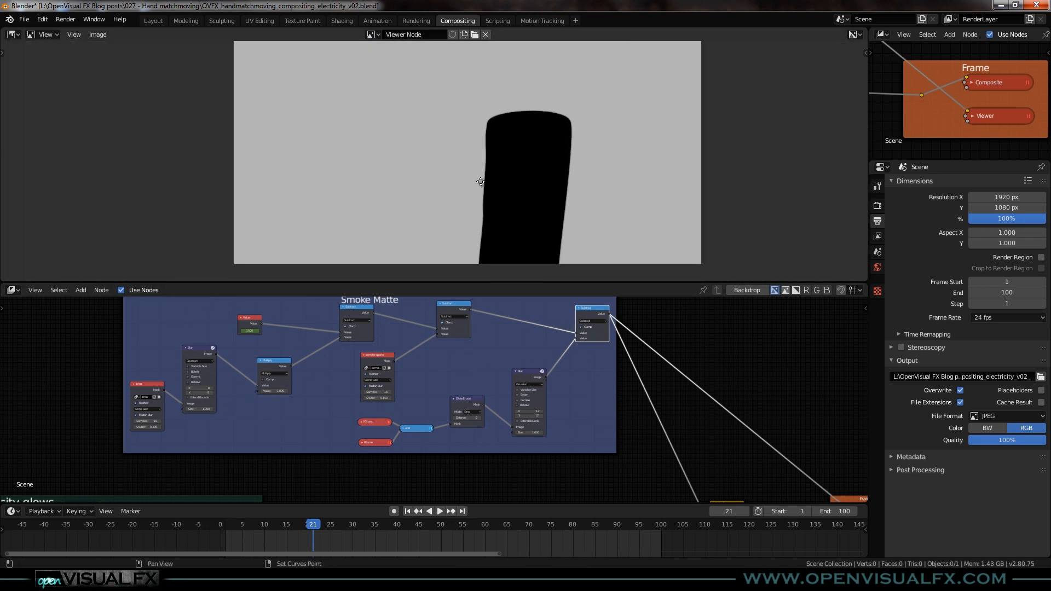
Check the smoke matte at frame 30 and frame 48
left_click_drag(347, 525, 352, 527)
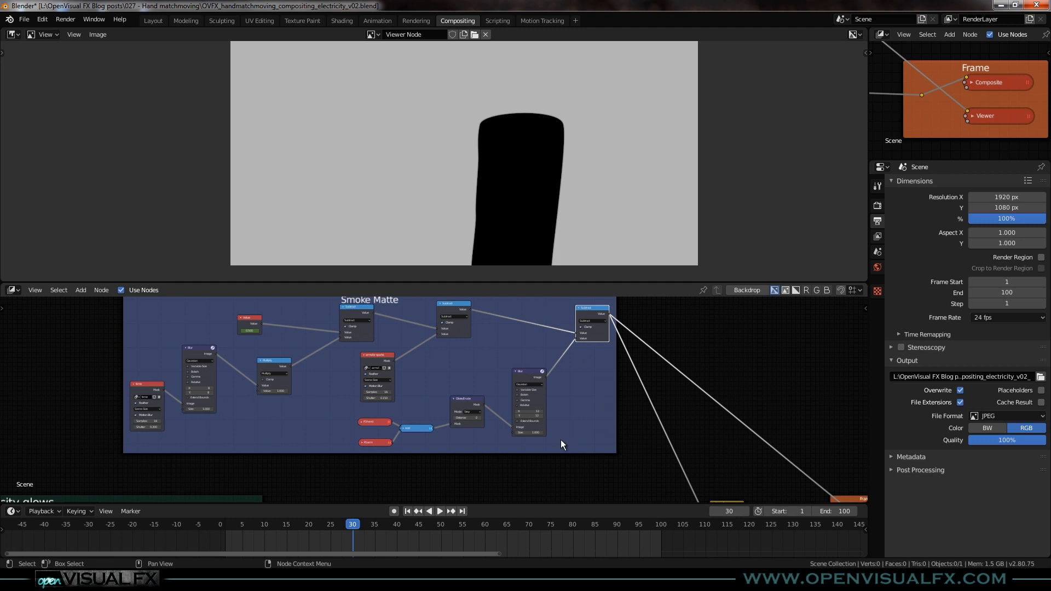
left_click(366, 525)
left_click_drag(384, 527, 433, 521)
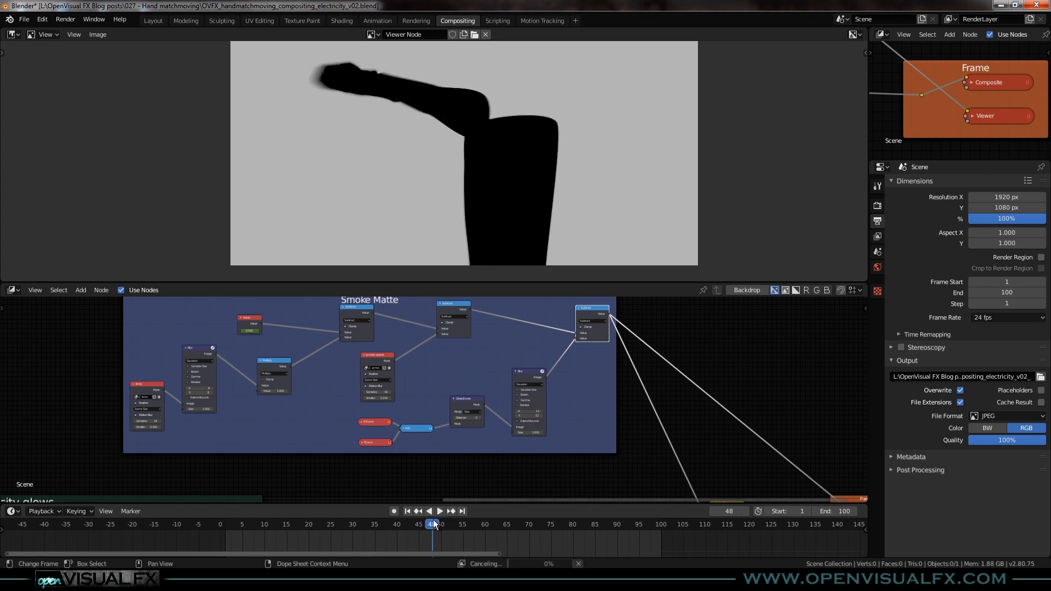
Preview the Alpha Over node that combines the smoke with the shot and inspect the glowing bottle up close
middle_click_drag(631, 393, 435, 310)
left_click(527, 422, "ctrl+shift")
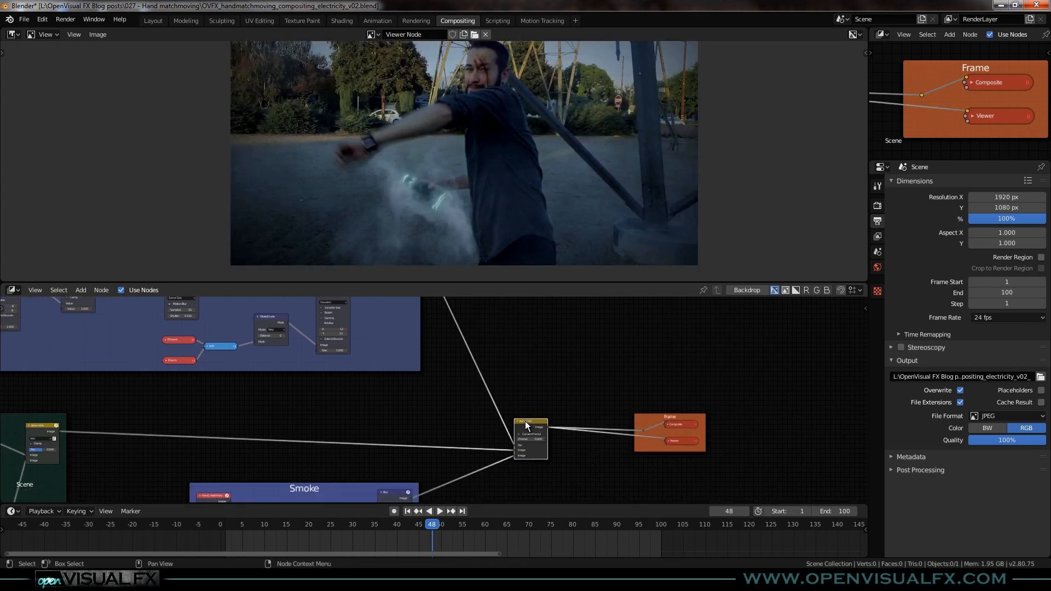
scroll(448, 219, "up", 2)
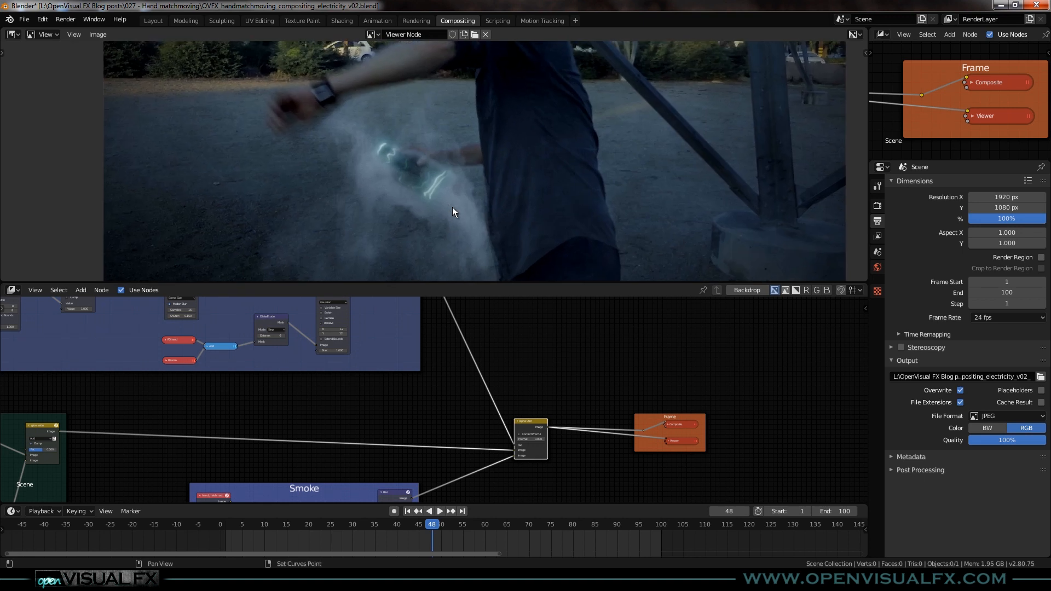
scroll(409, 172, "up", 4)
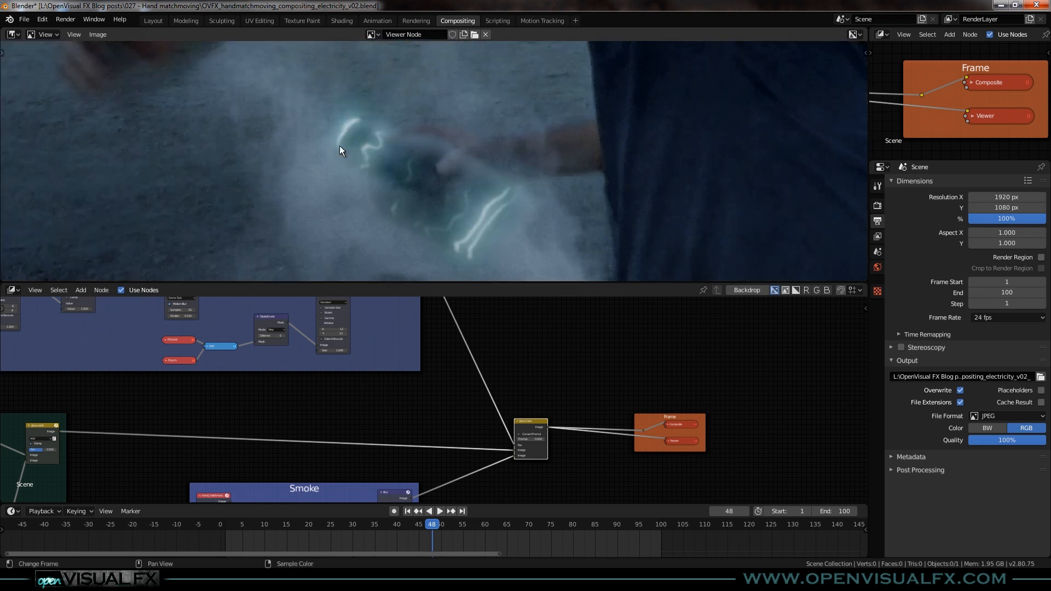
Mute and unmute the Smoke frame's Blur node to compare the smoke over the bottle
middle_click_drag(379, 493, 400, 416)
scroll(399, 416, "up", 2)
left_click(420, 416)
key("m")
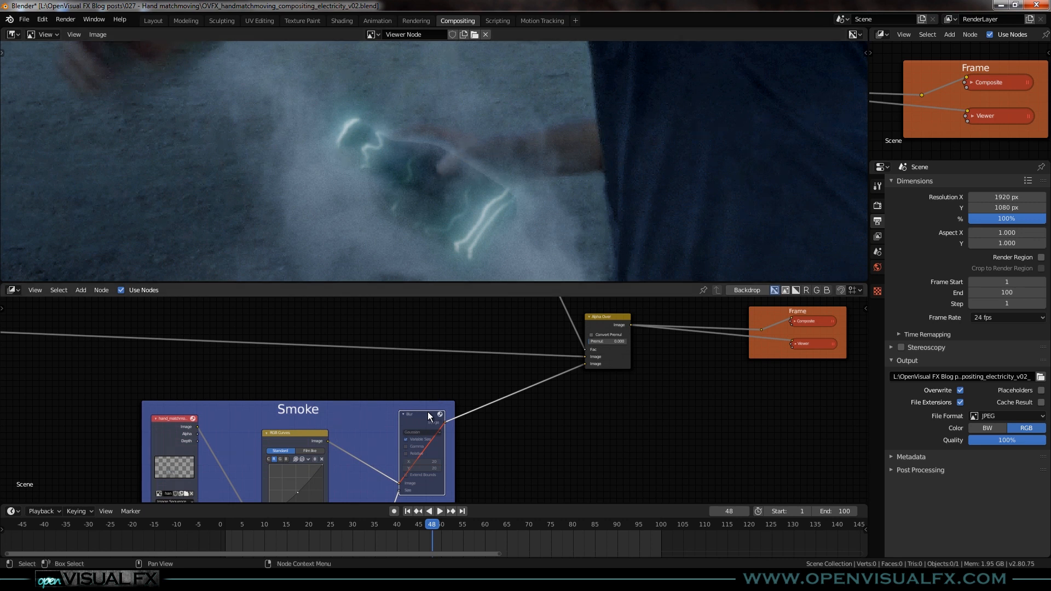
key("m")
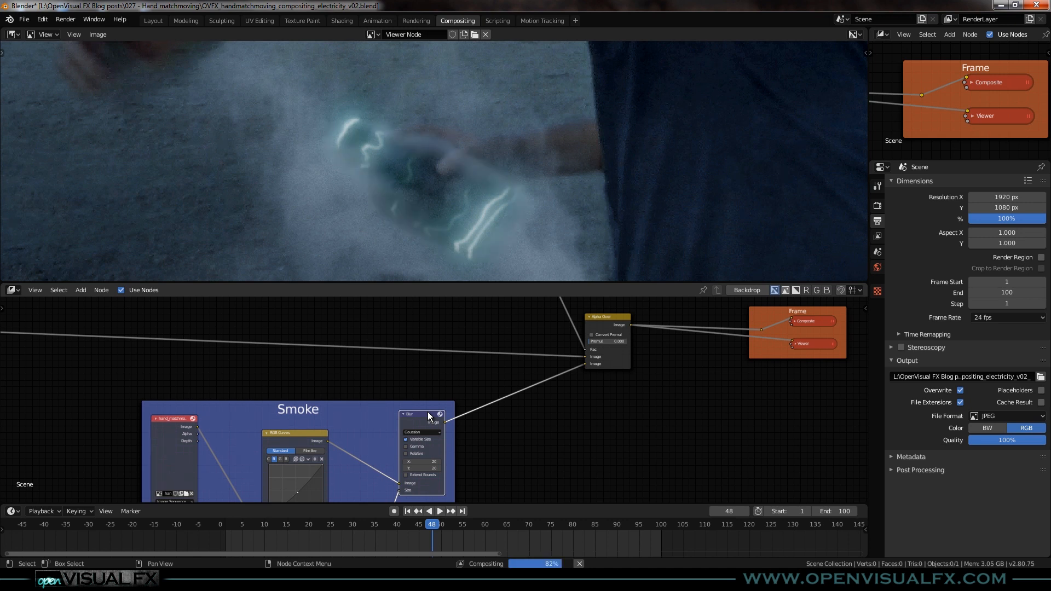
scroll(426, 179, "down", 4)
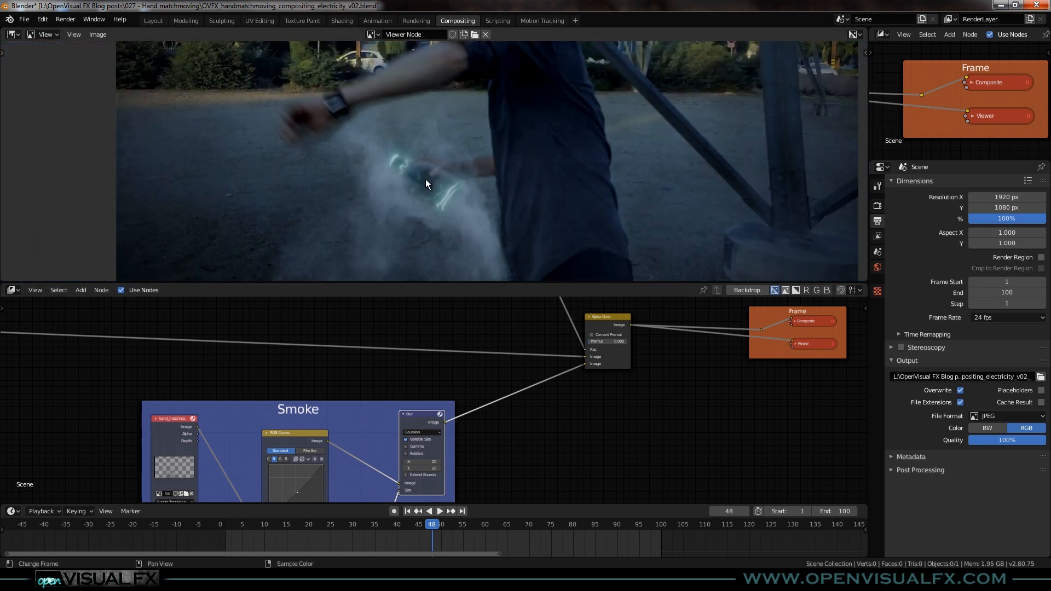
middle_click_drag(445, 172, 438, 205)
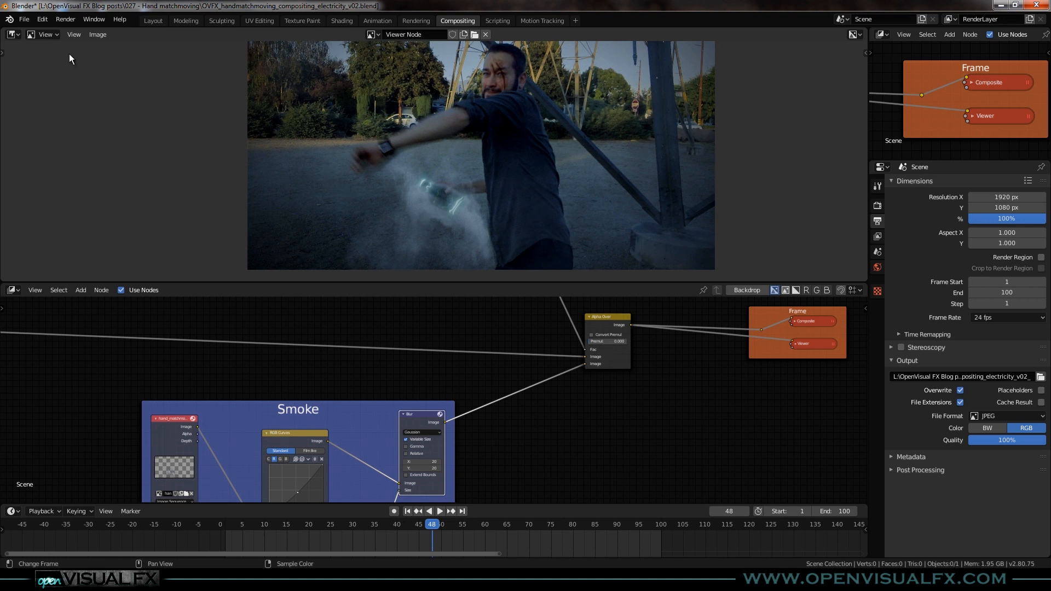
Open the recent file OVFX_handmatchmoving_compositing_burning_v02.blend and discard the changes to the electricity file
left_click(24, 20)
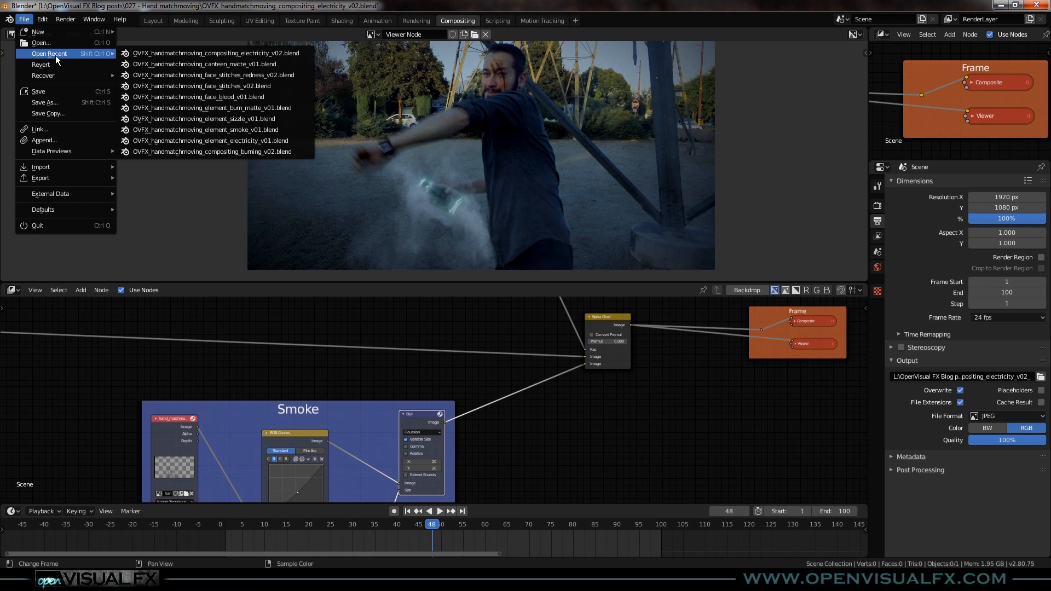
left_click(181, 150)
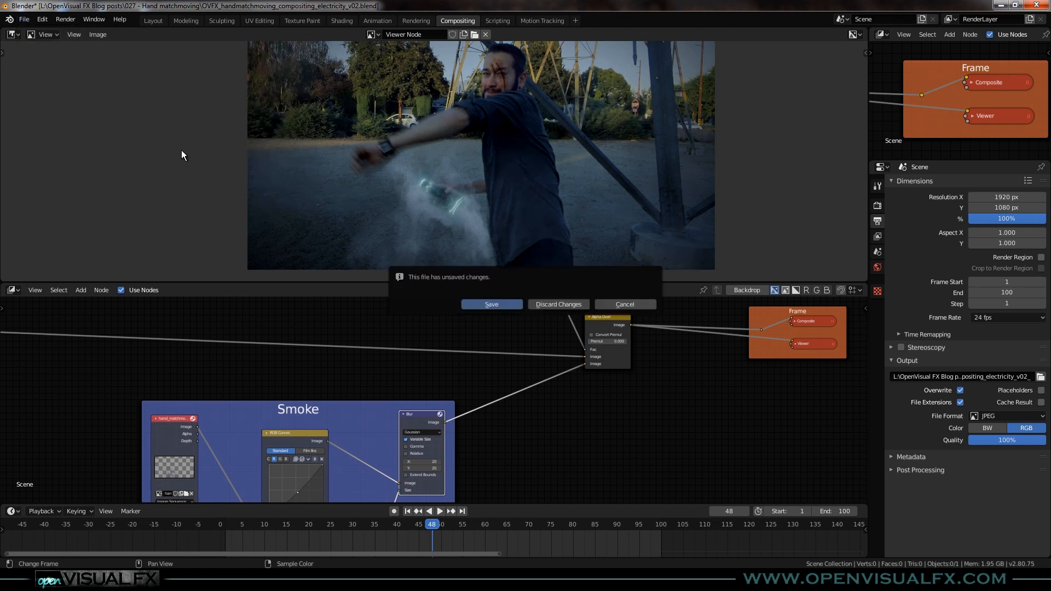
left_click(570, 304)
Preview the throwing canteen image sequence at the start of the burning node tree
middle_click_drag(169, 409, 389, 462)
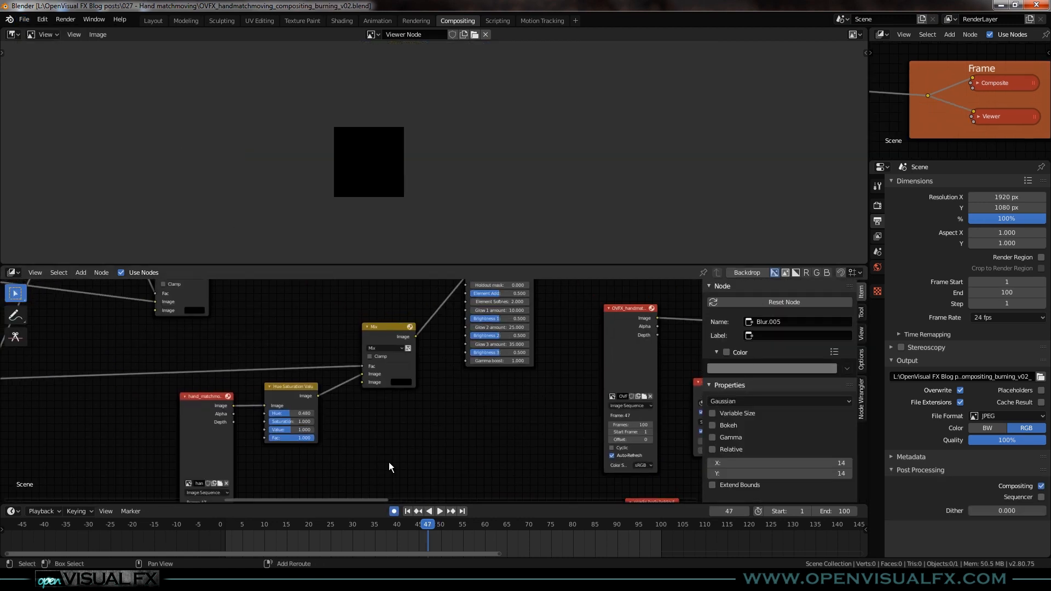
scroll(388, 463, "down", 3)
middle_click_drag(156, 416, 406, 444)
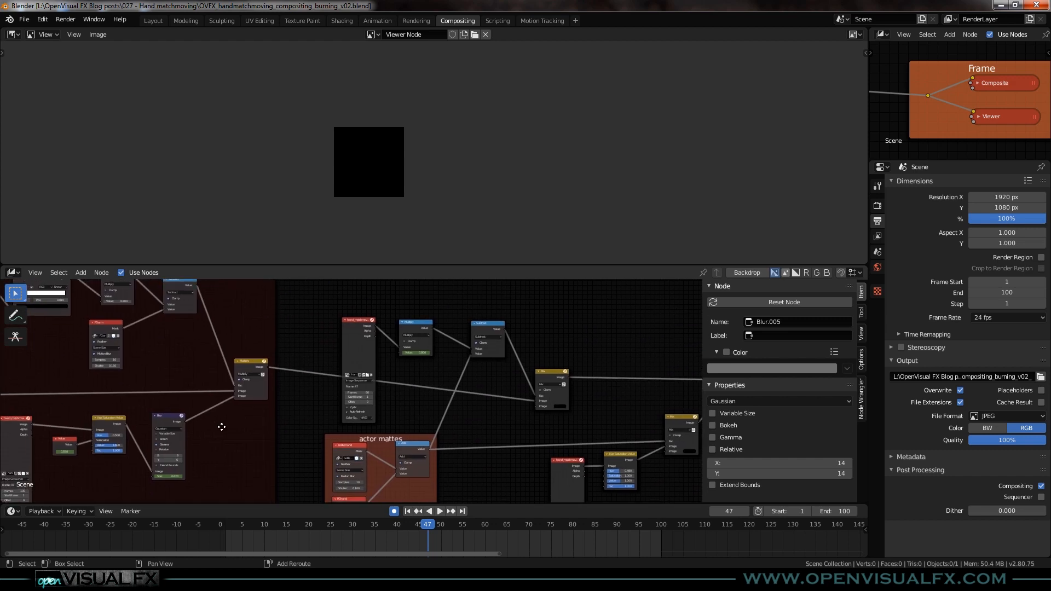
middle_click_drag(218, 425, 291, 421)
left_click(135, 390, "ctrl+shift")
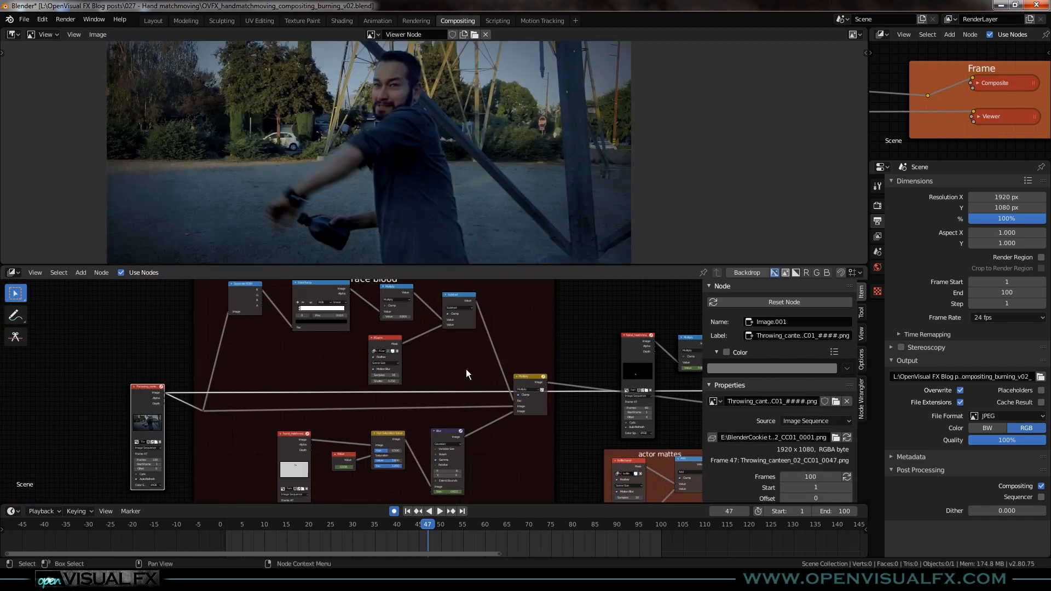
Preview the face blood frame's Multiply node and inspect the blood on the actor's face
left_click(523, 376, "ctrl+shift")
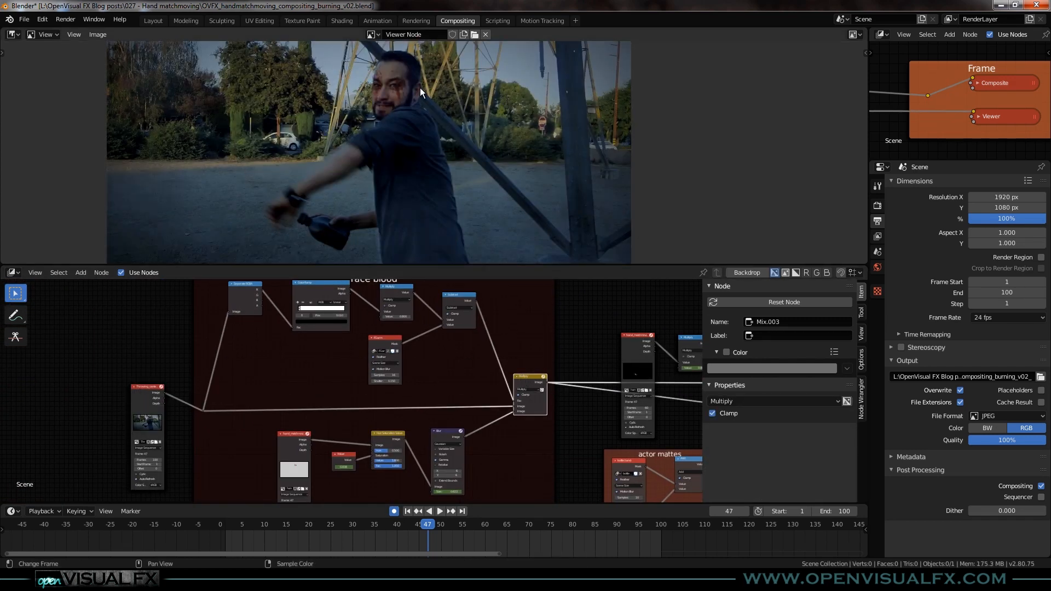
scroll(439, 87, "up", 4)
middle_click_drag(439, 103, 433, 133)
scroll(431, 133, "up", 2)
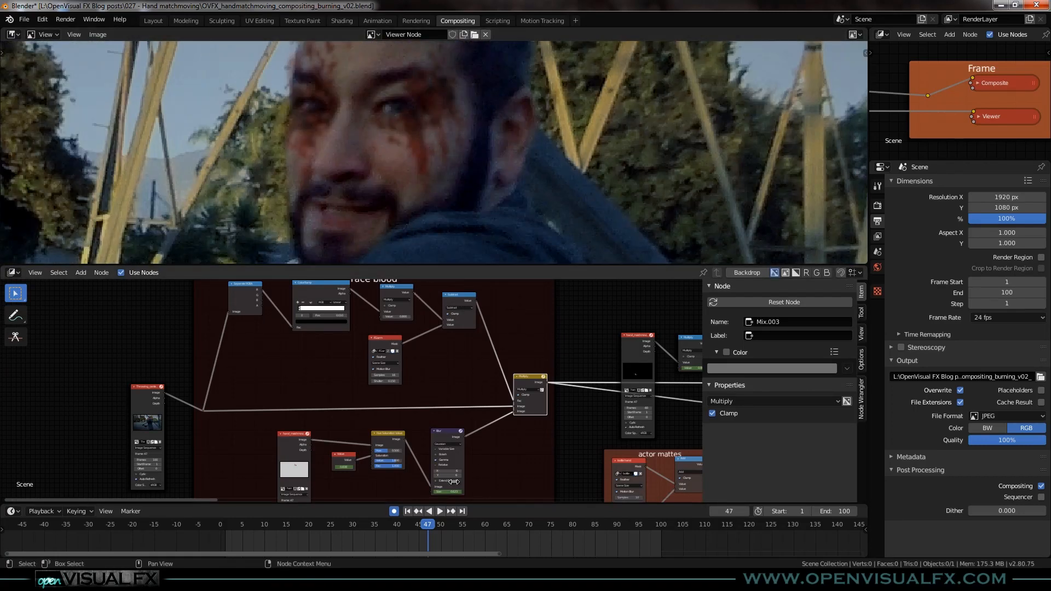
Go to frame 40 and inspect the blood around the eyes through the face blood frame's Multiply node
left_click(393, 525)
key("space")
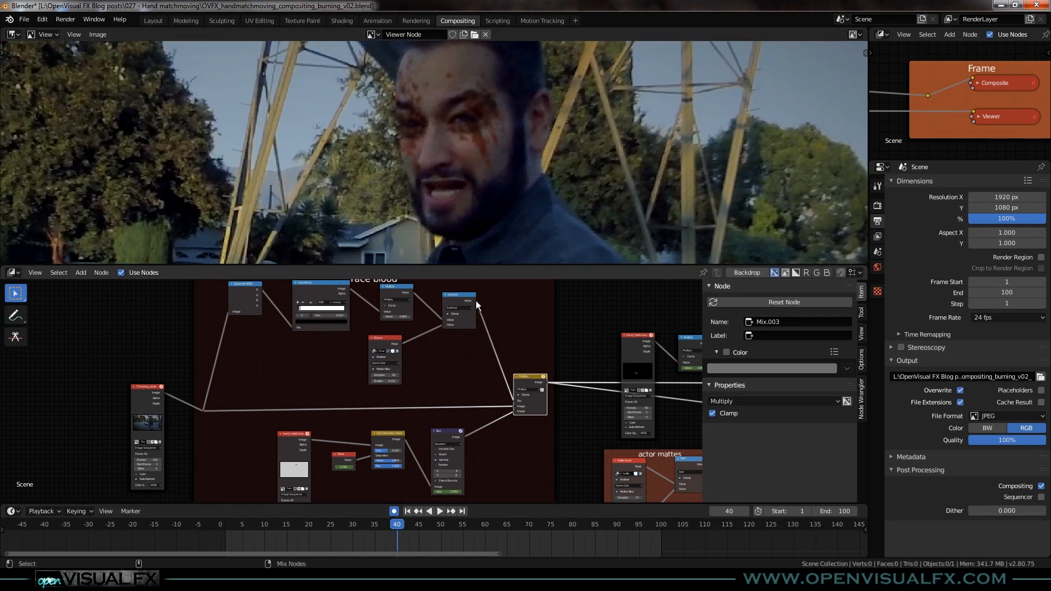
left_click(533, 378, "ctrl+shift")
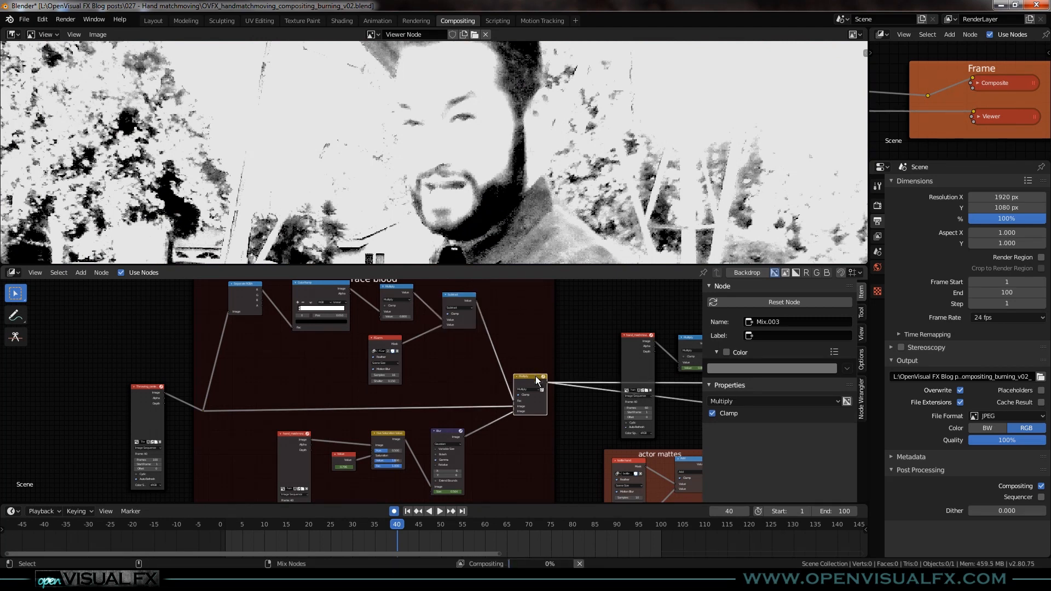
scroll(466, 127, "up", 5)
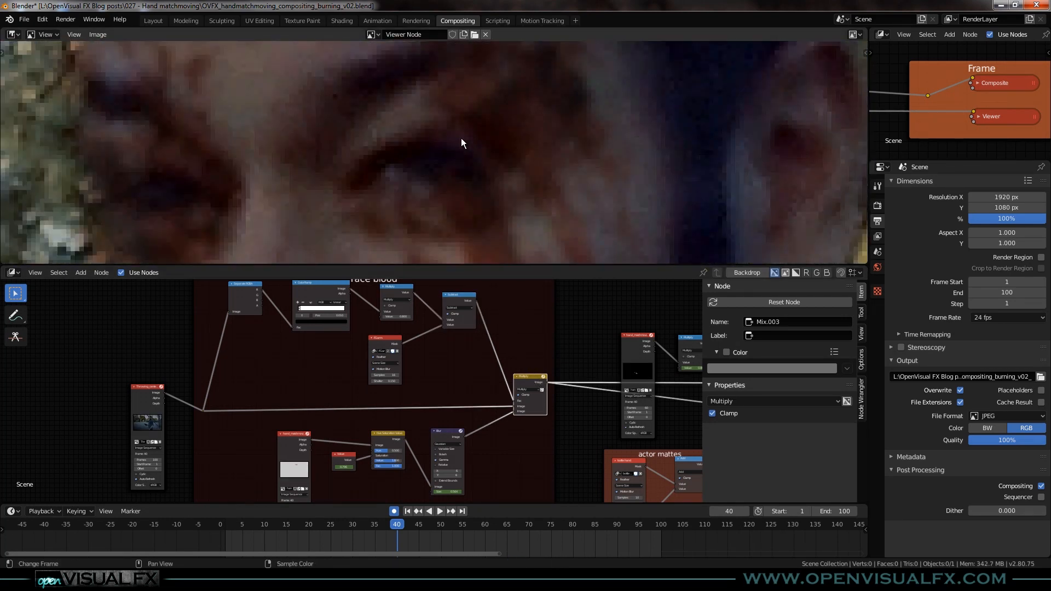
scroll(462, 133, "down", 4)
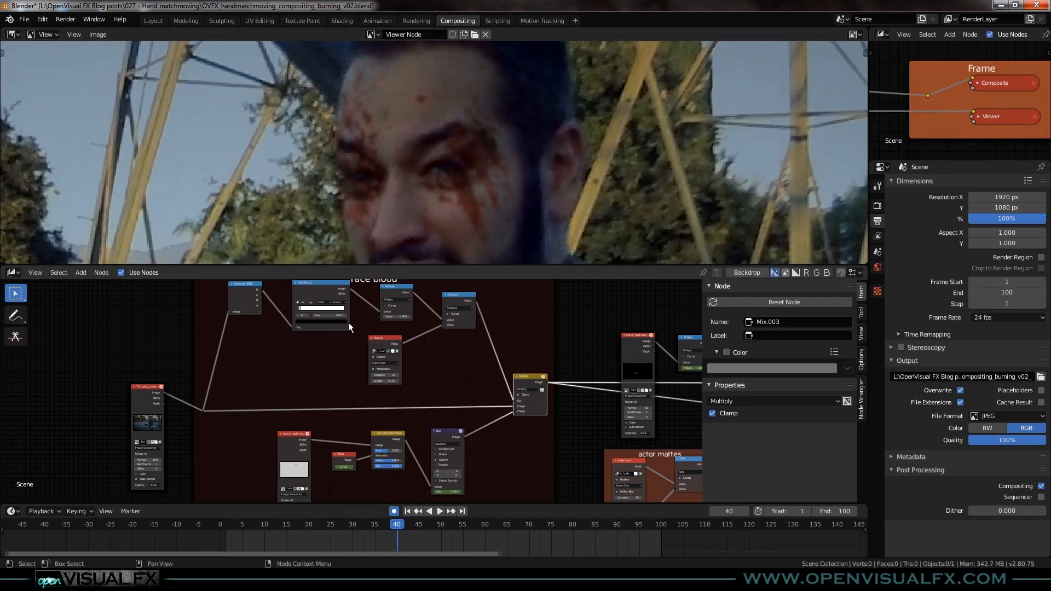
scroll(480, 163, "down", 1)
middle_click_drag(476, 188, 443, 151)
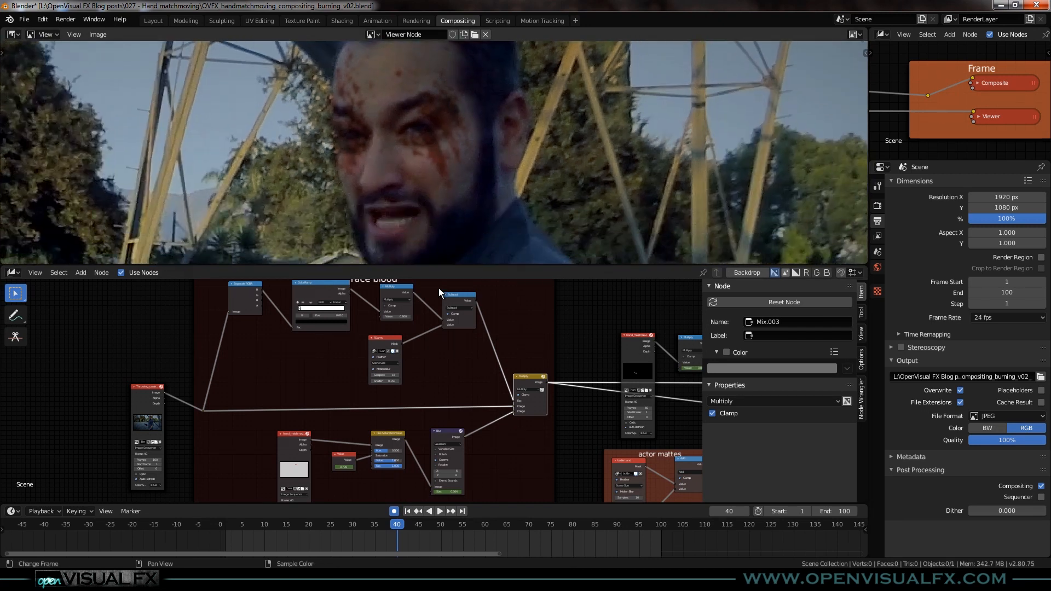
Play the face blood composite up to frame 54 and check the actor's face at frame 91
key("space")
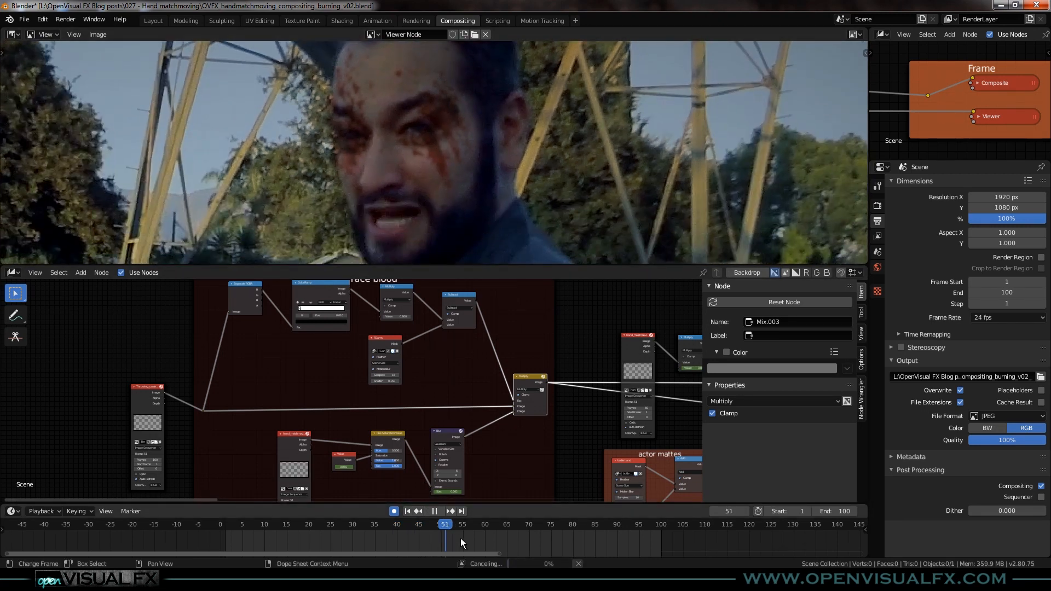
key("space")
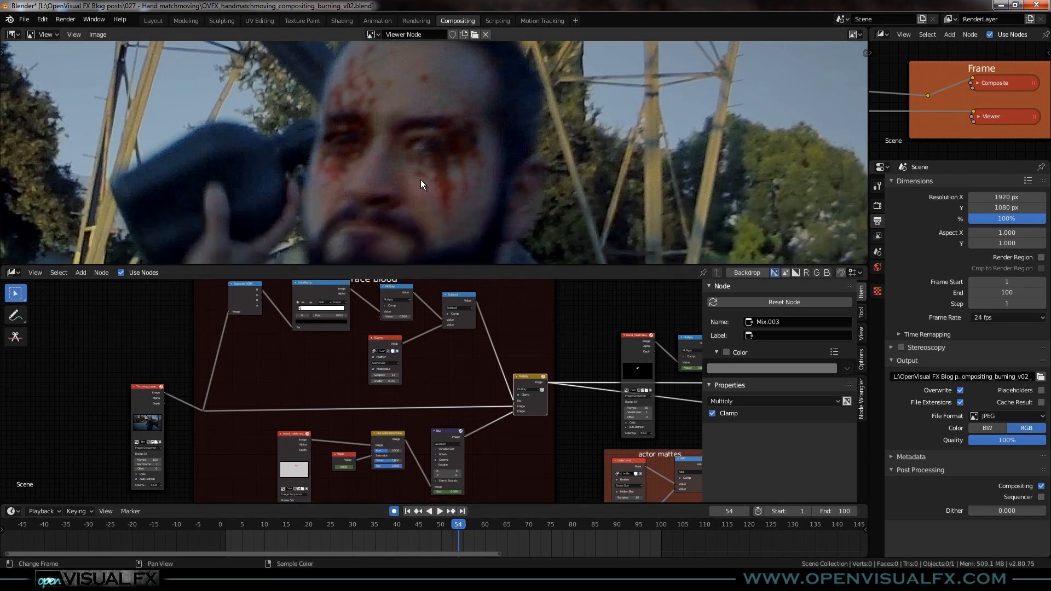
scroll(421, 175, "down", 4)
left_click_drag(492, 524, 623, 523)
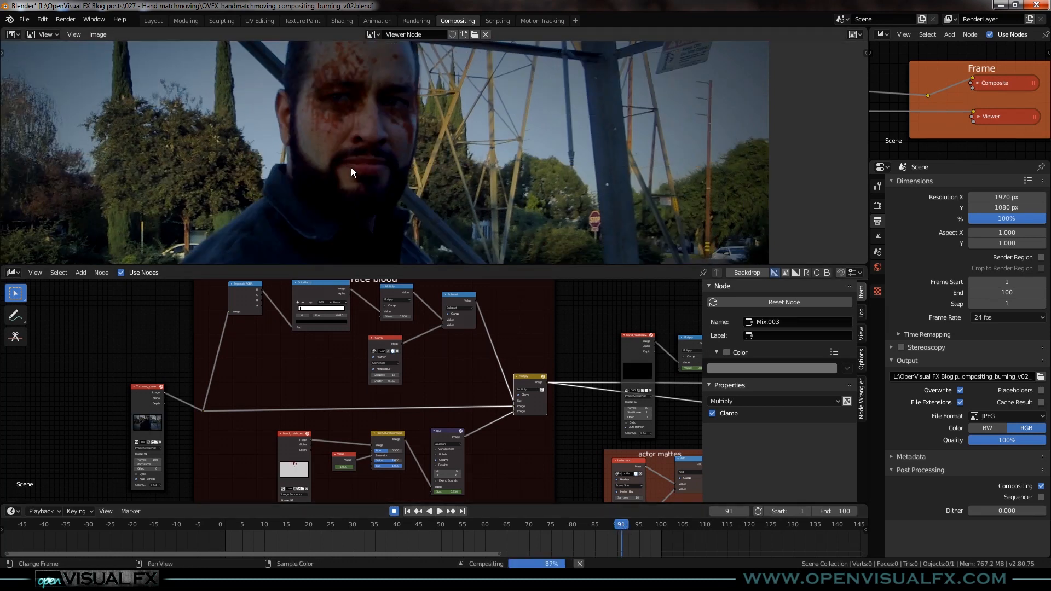
middle_click_drag(360, 136, 430, 139)
scroll(398, 181, "up", 2)
scroll(398, 182, "down", 3)
Select the Value node that drives the blood's saturation to examine its keyframes
scroll(470, 473, "up", 4)
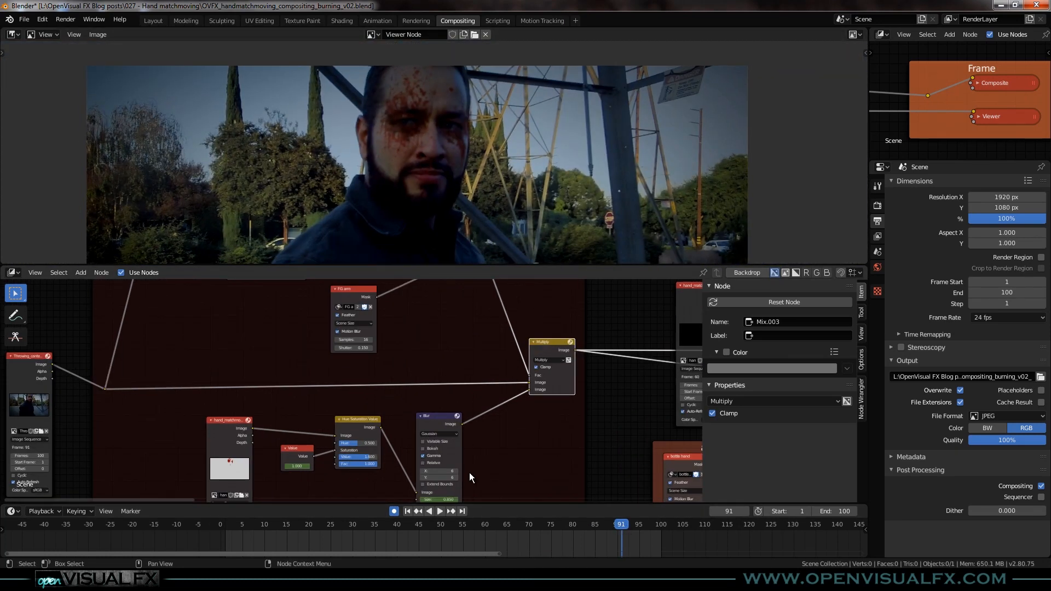
scroll(469, 473, "up", 2)
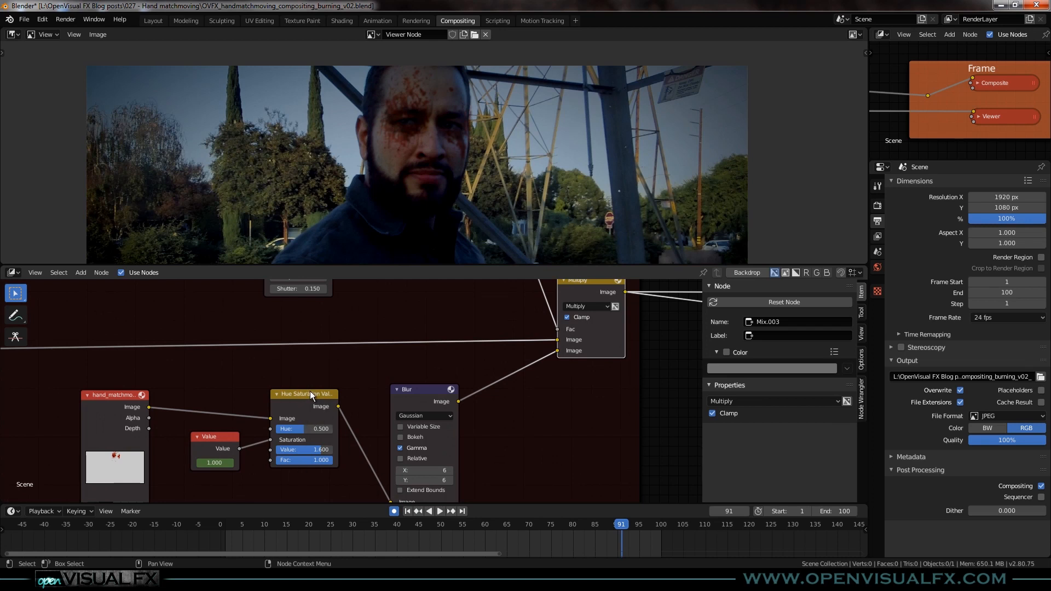
left_click(210, 436)
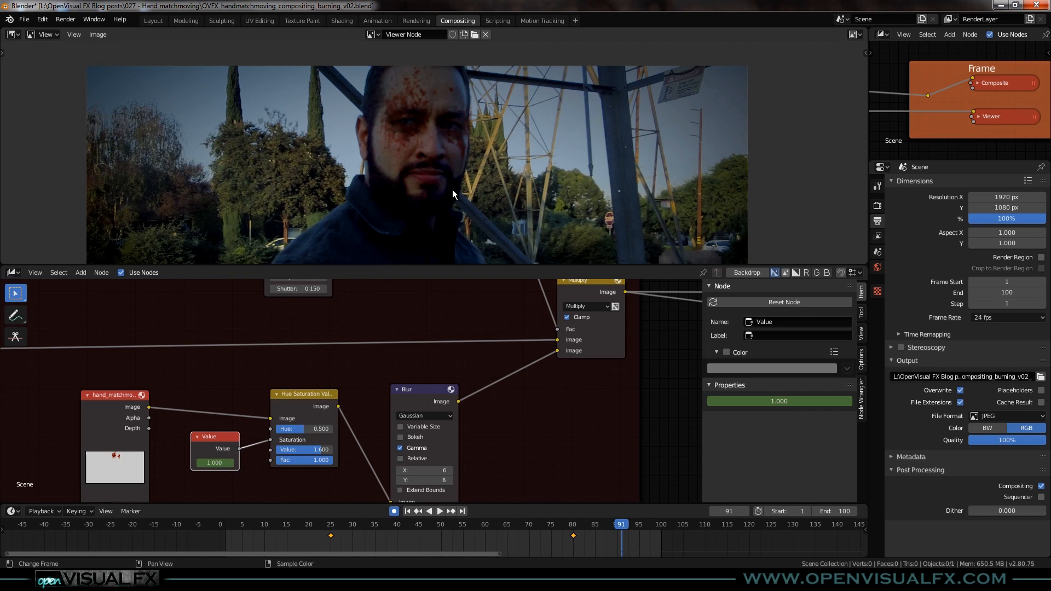
Mute and unmute the Hue Saturation Value node to compare the blood's color on the face
scroll(452, 189, "up", 2)
left_click(314, 394)
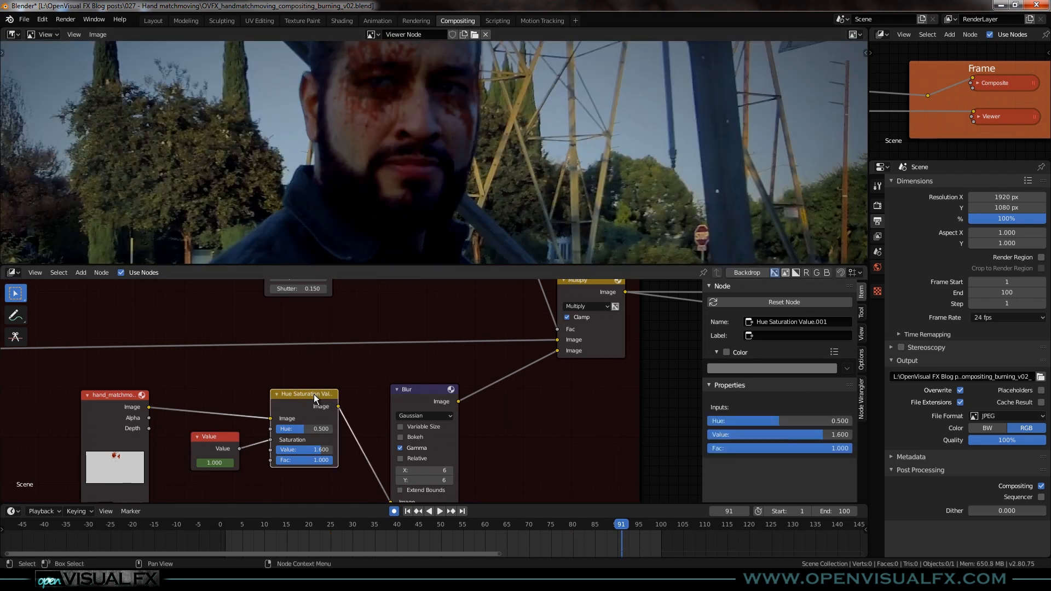
key("m")
key("m")
scroll(484, 149, "down", 3)
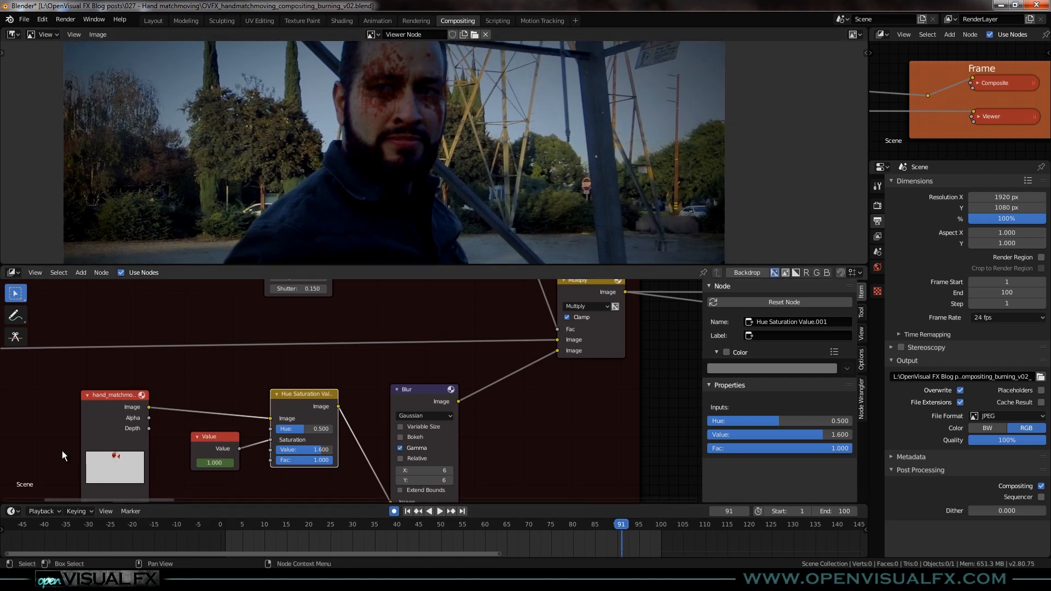
scroll(280, 369, "up", 3)
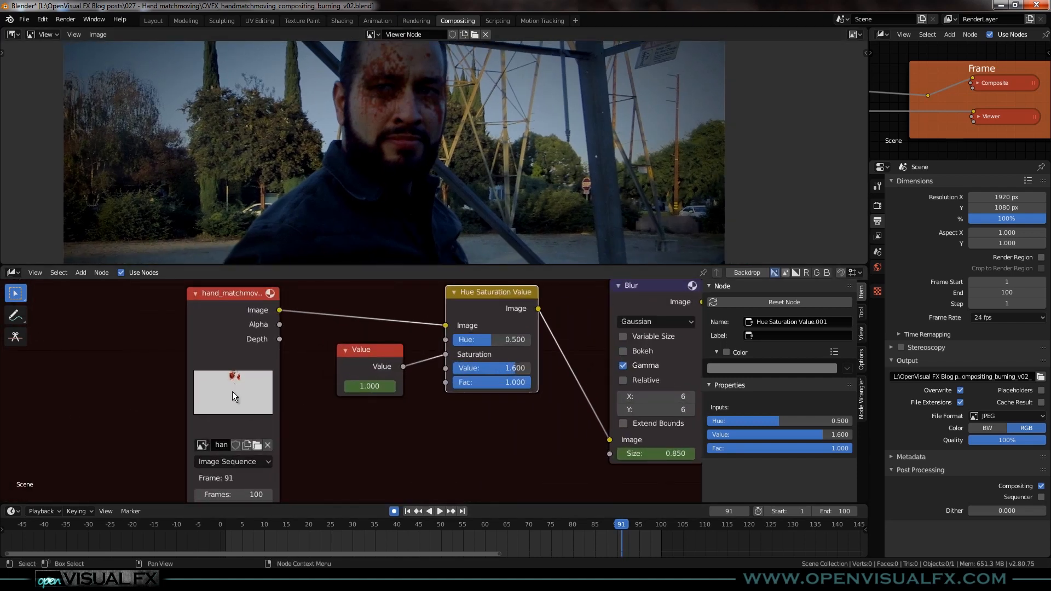
Preview the scorch image sequence beside the face blood frame at frame 16
scroll(495, 392, "down", 4)
middle_click_drag(566, 395, 262, 451, "shift")
scroll(473, 393, "down", 6)
middle_click_drag(541, 379, 265, 474)
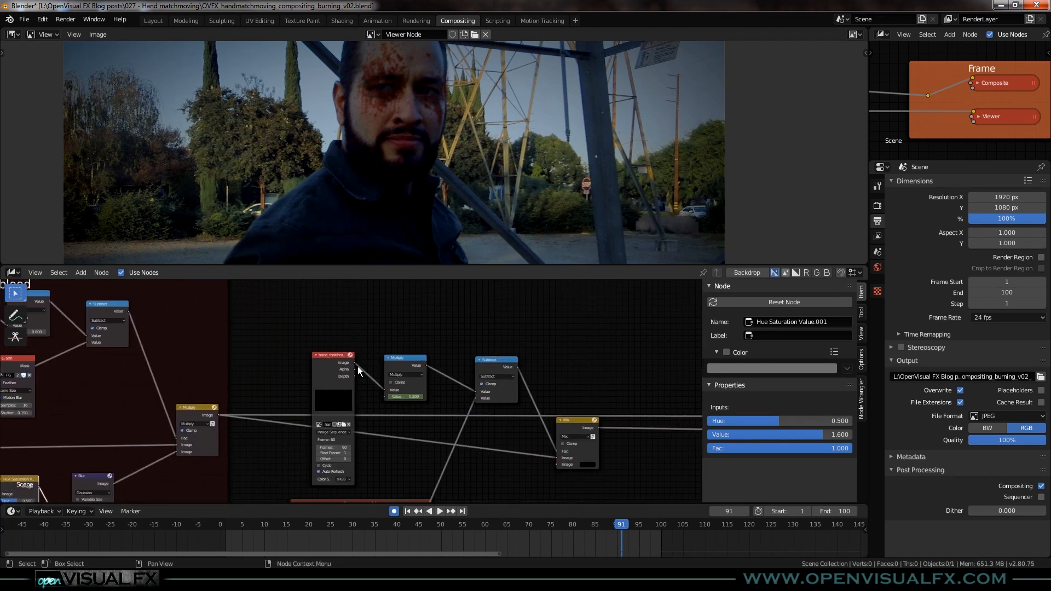
left_click(334, 355, "ctrl+shift")
left_click(290, 525)
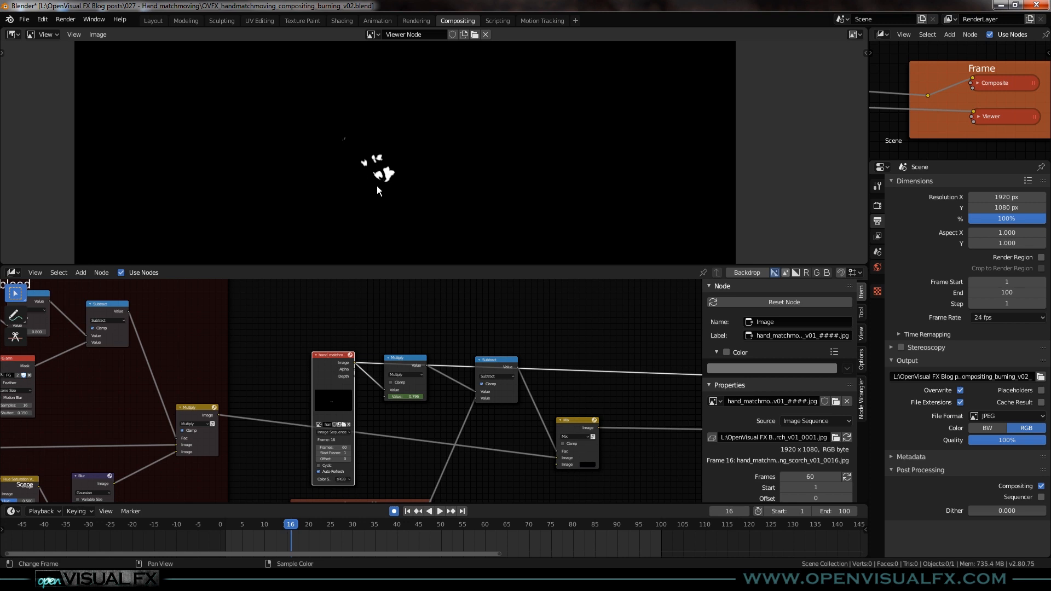
scroll(351, 365, "up", 4)
Preview the scorch matte's Subtract node and the face blood frame's Multiply node for comparison
middle_click_drag(350, 422, 211, 327, "shift")
scroll(356, 416, "down", 3)
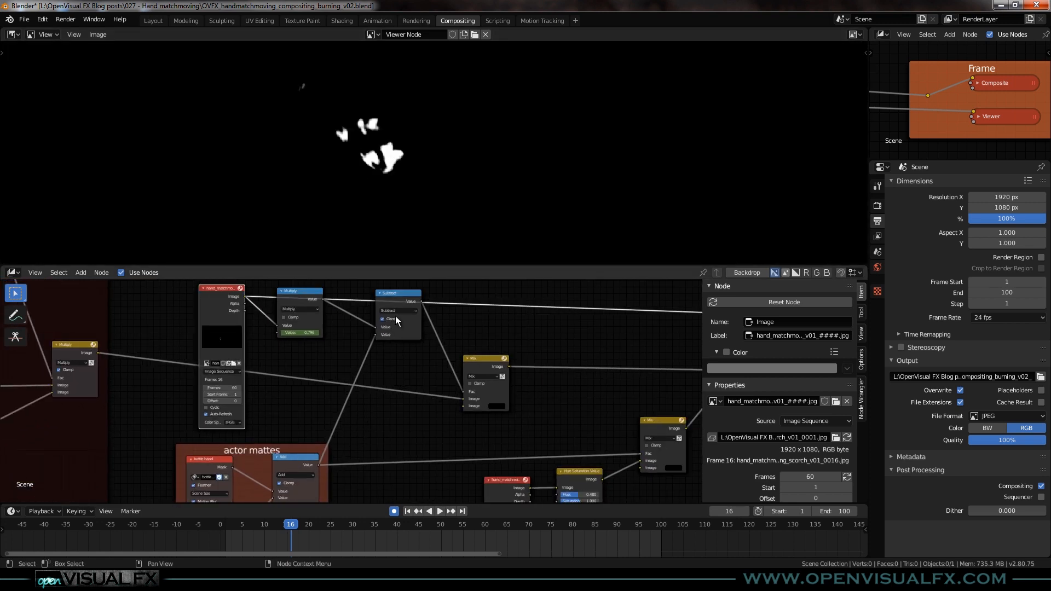
left_click(395, 295)
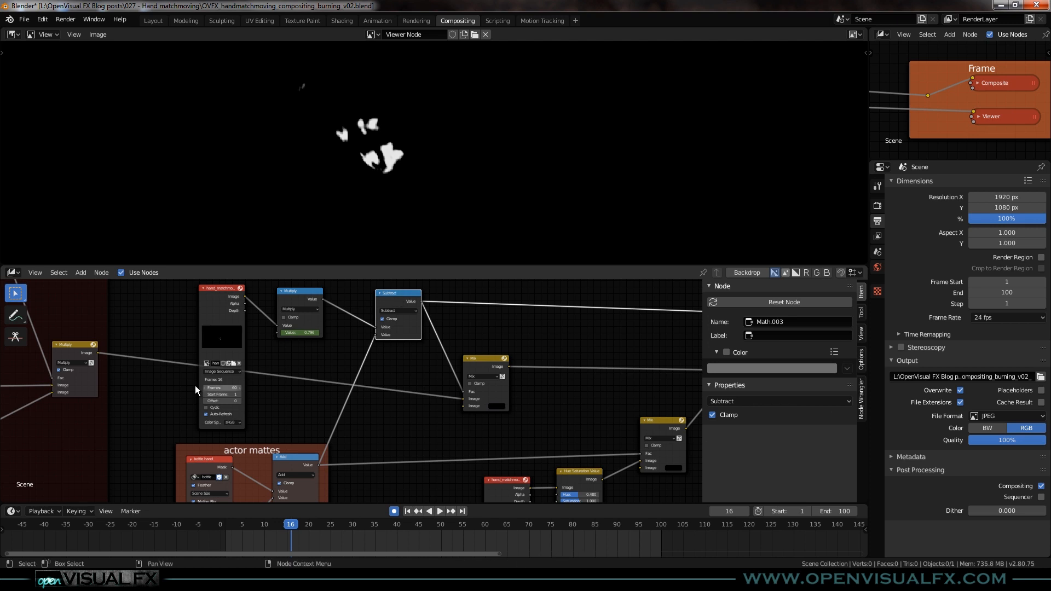
left_click(71, 346, "ctrl+shift")
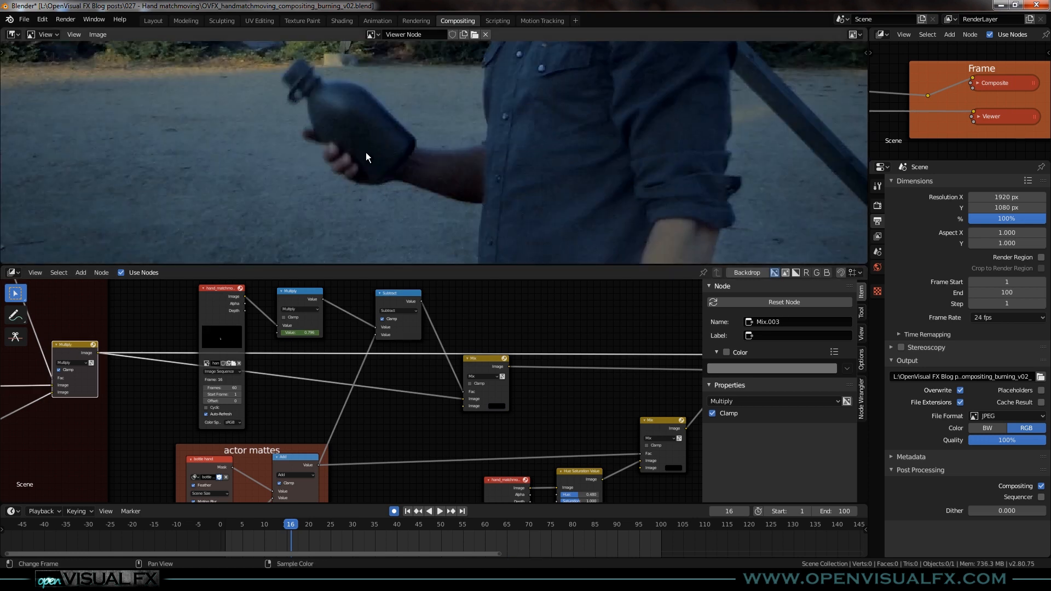
Preview the Mix node that applies the scorch matte and examine the bottle up close
left_click(488, 359, "ctrl+shift")
scroll(403, 127, "up", 3)
scroll(420, 164, "down", 2)
middle_click_drag(424, 163, 429, 194)
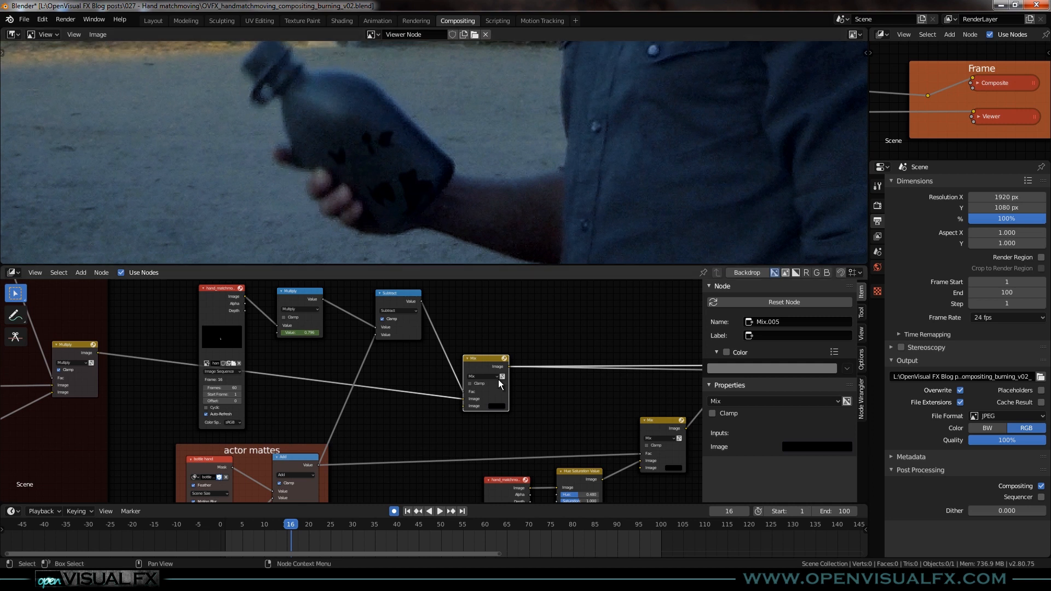
Preview the first OVFX Glow node's output on the bottle
scroll(493, 356, "down", 1)
middle_click_drag(572, 392, 306, 346)
left_click(460, 299)
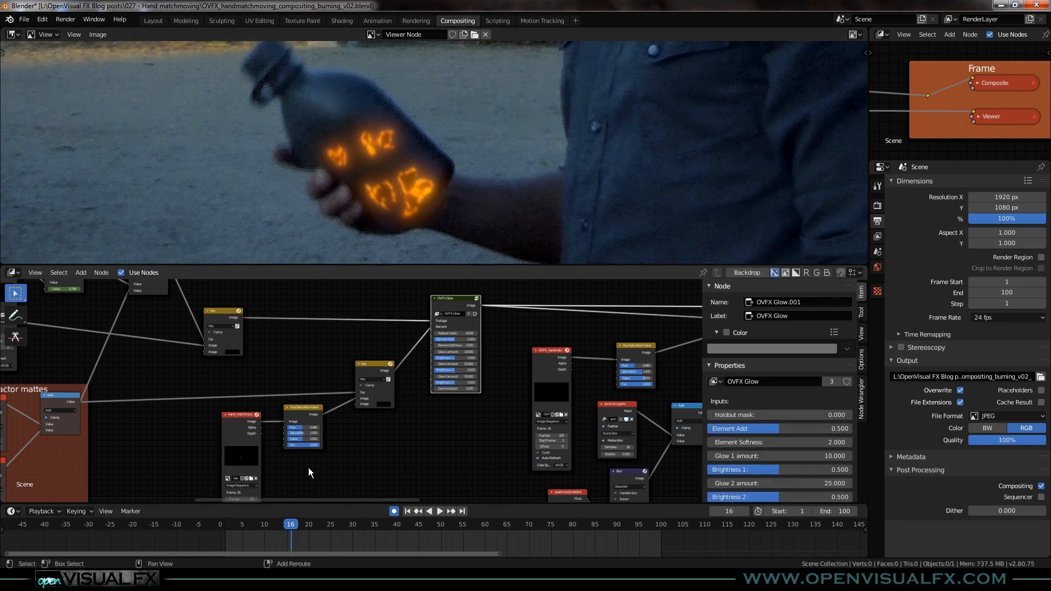
Preview the sizzle image sequence and its Hue Saturation Value node in turn
middle_click_drag(308, 470, 406, 422)
scroll(338, 386, "up", 5)
left_click(339, 360)
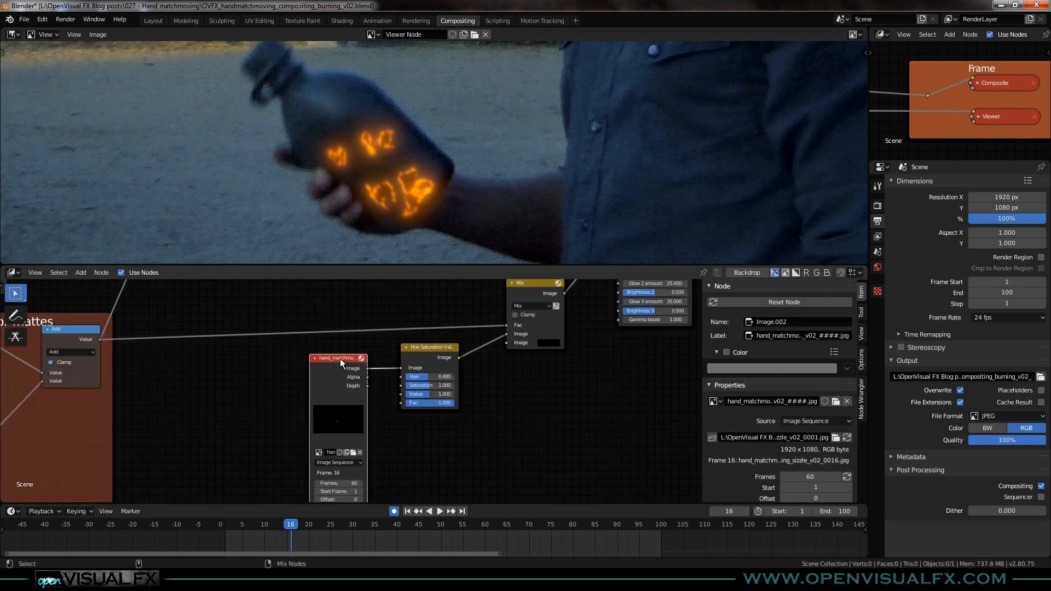
left_click(340, 359, "ctrl+shift")
left_click(424, 347, "ctrl+shift")
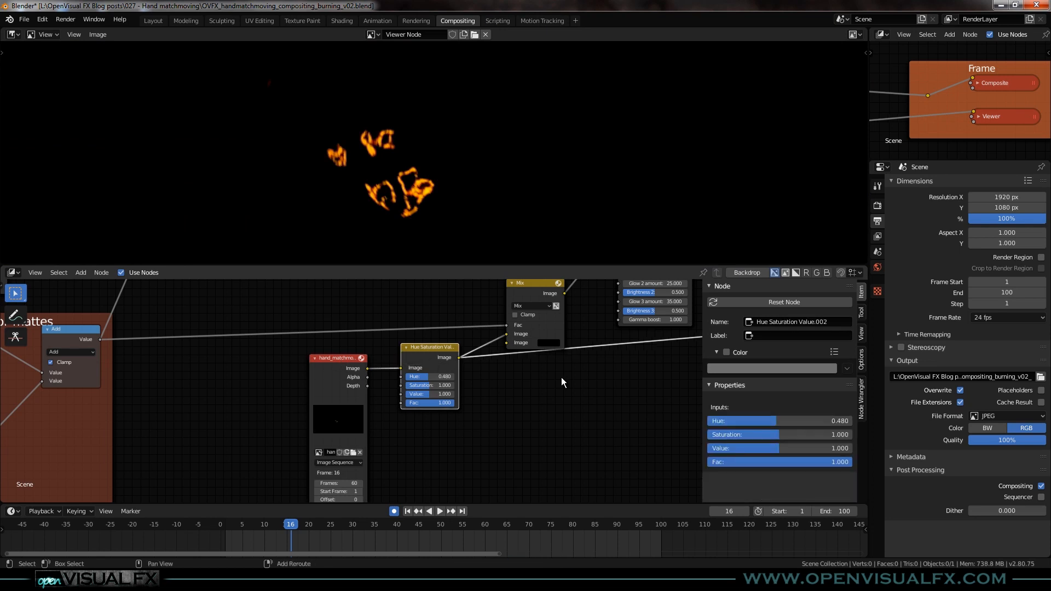
Preview the Mix node that masks the sizzle element and select the OVFX Glow node it feeds
middle_click_drag(561, 377, 452, 427)
left_click(448, 357)
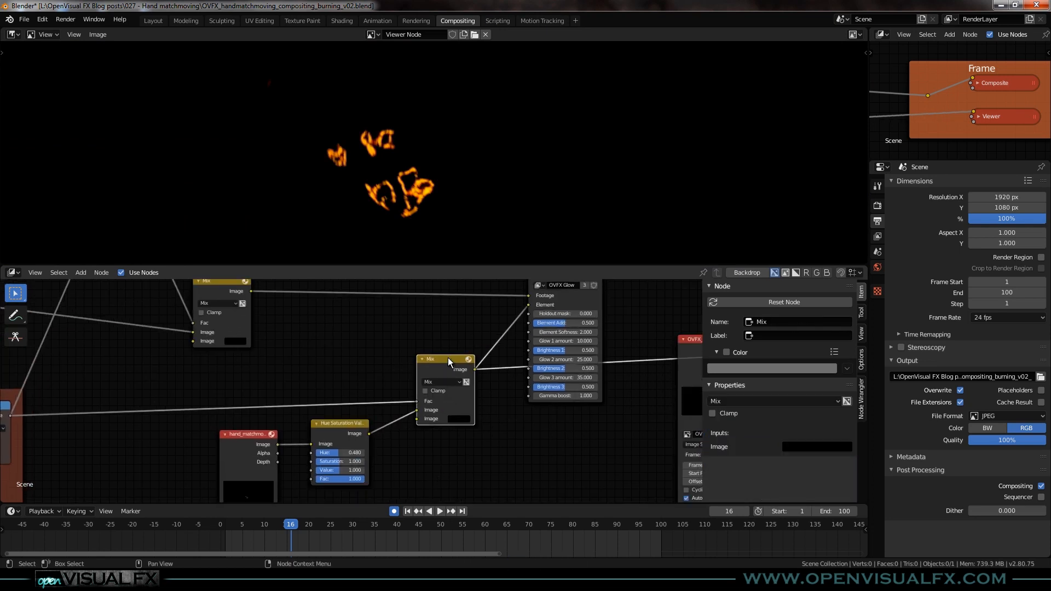
middle_click_drag(426, 373, 327, 438)
left_click(464, 331)
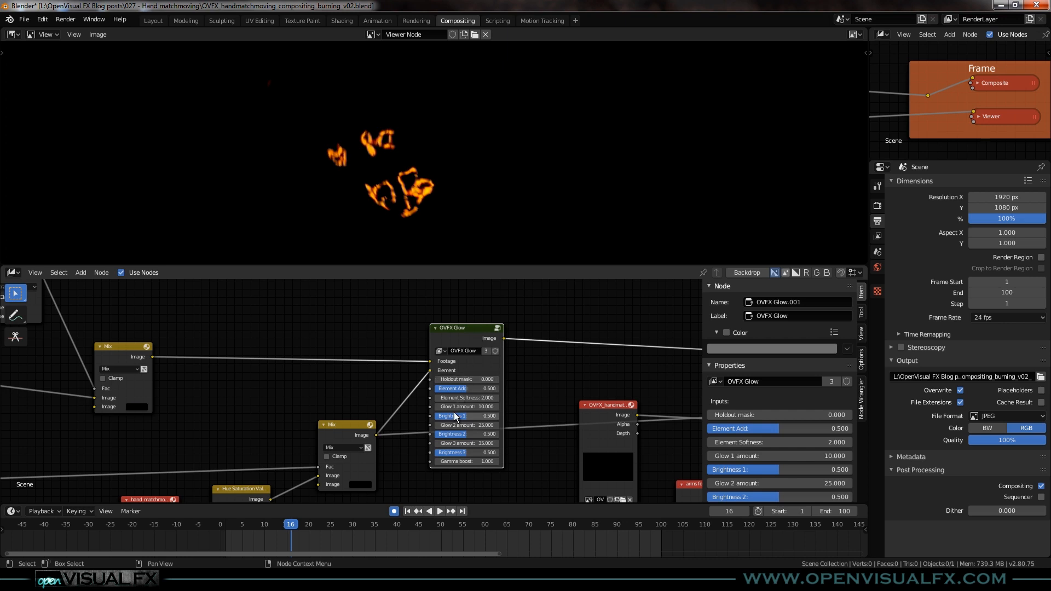
Open the OVFX Glow node group to examine its internal Blur and Add nodes, and return to the main tree
scroll(455, 414, "up", 3)
middle_click_drag(549, 339, 524, 281, "shift")
middle_click_drag(382, 397, 400, 456, "shift")
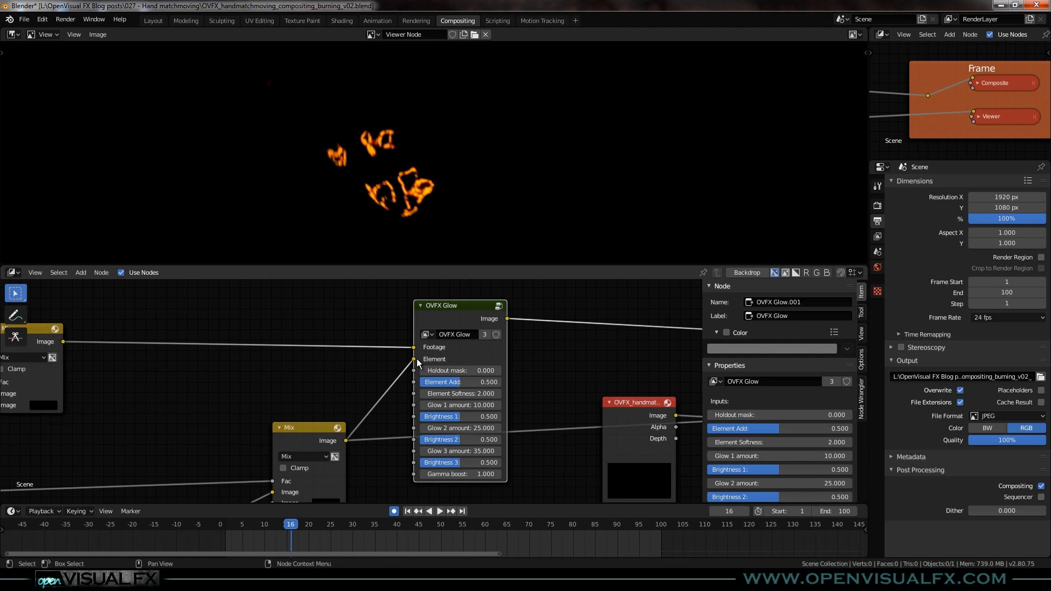
key("Tab")
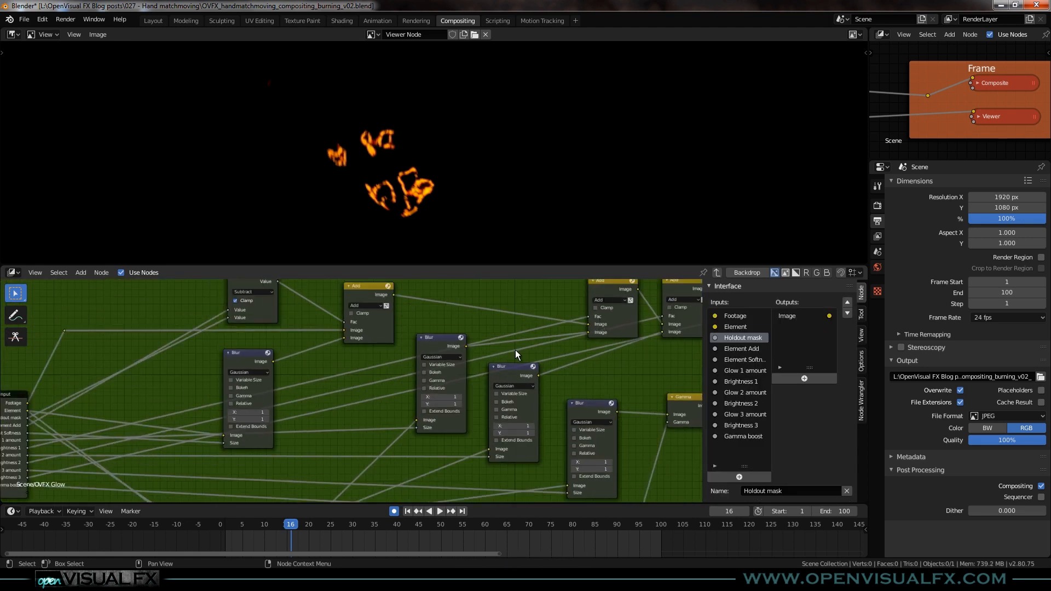
key("Tab")
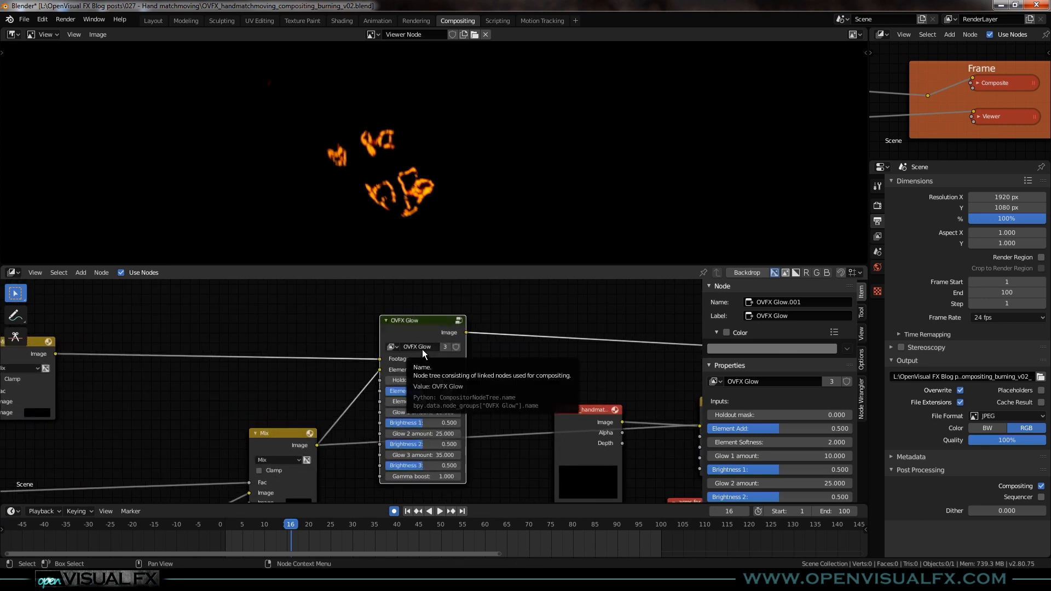
Examine the OVFX Glow node's inputs from Footage and Element down to Gamma boost
scroll(355, 433, "up", 2)
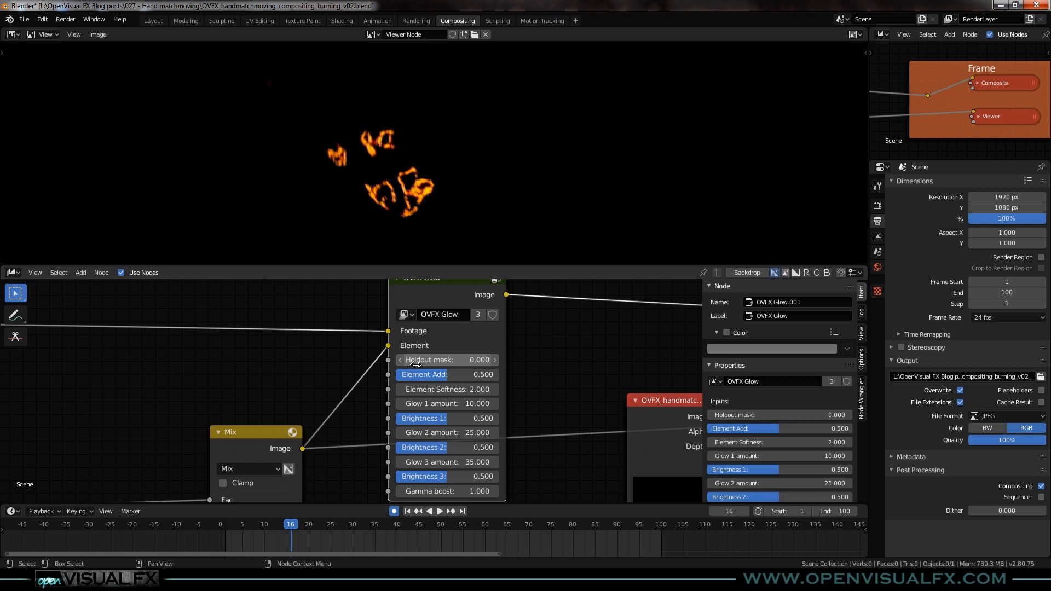
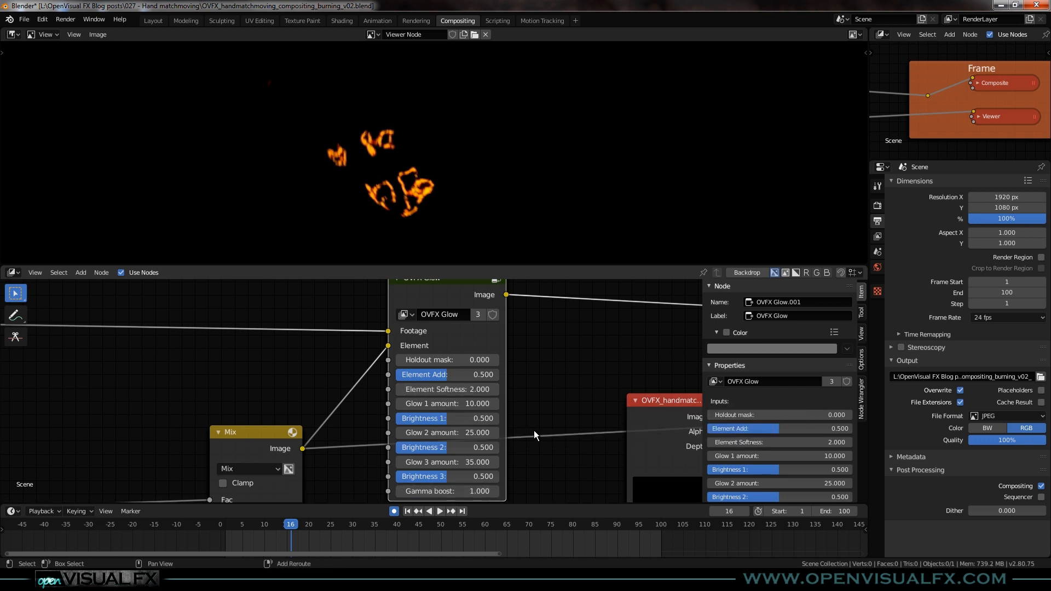
middle_click_drag(533, 429, 532, 363)
scroll(472, 353, "up", 1)
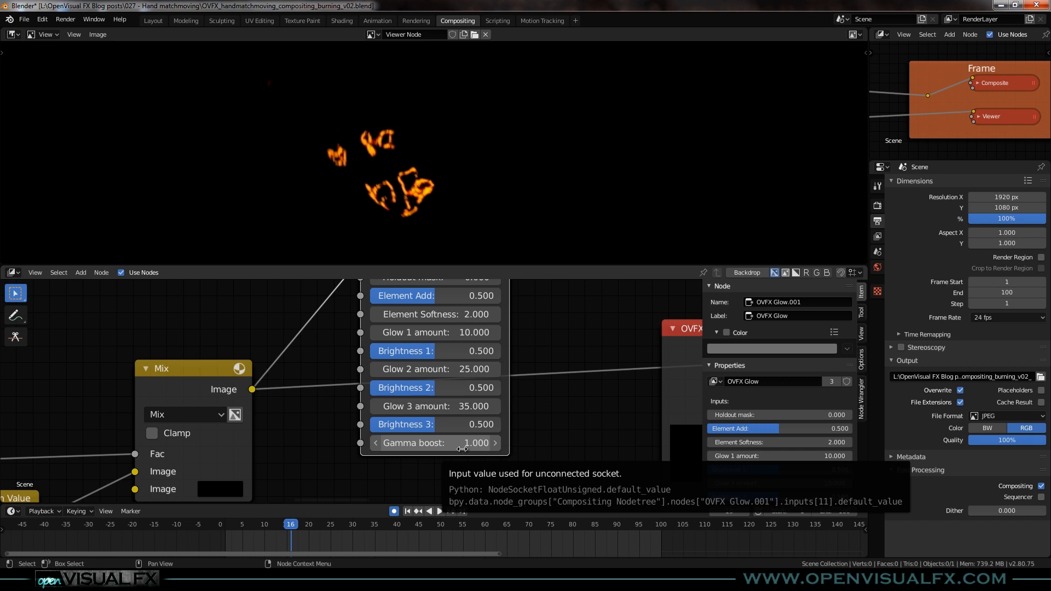
Preview the OVFX Glow output with Gamma boost at 0.2 and restore the value to 1
scroll(512, 392, "down", 3)
middle_click_drag(557, 320, 508, 371)
left_click(465, 308, "ctrl+shift")
left_click(438, 449)
type("0.2")
key("Return")
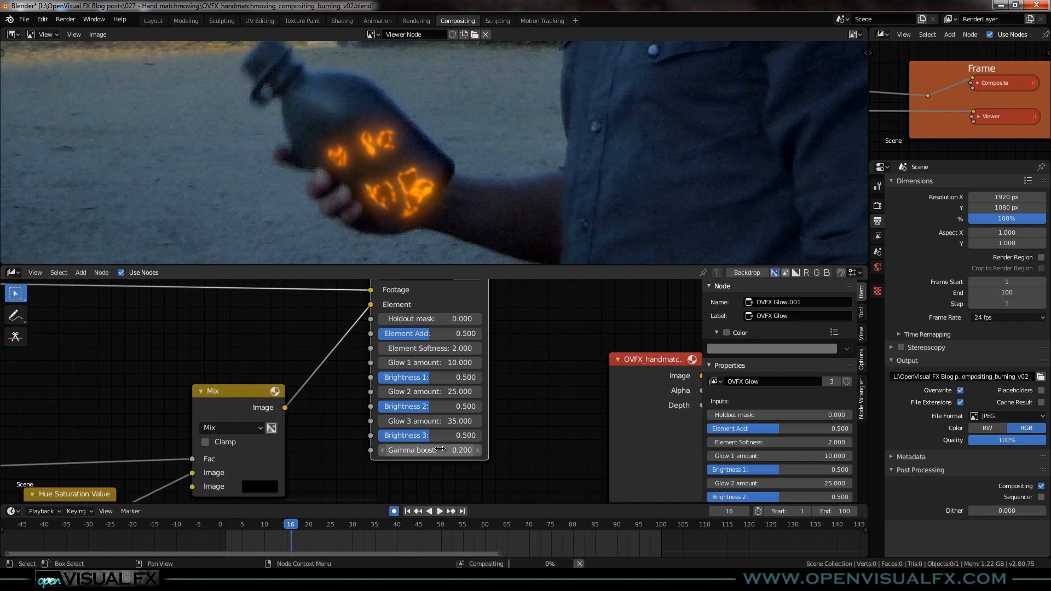
left_click(450, 450)
type("1")
key("Return")
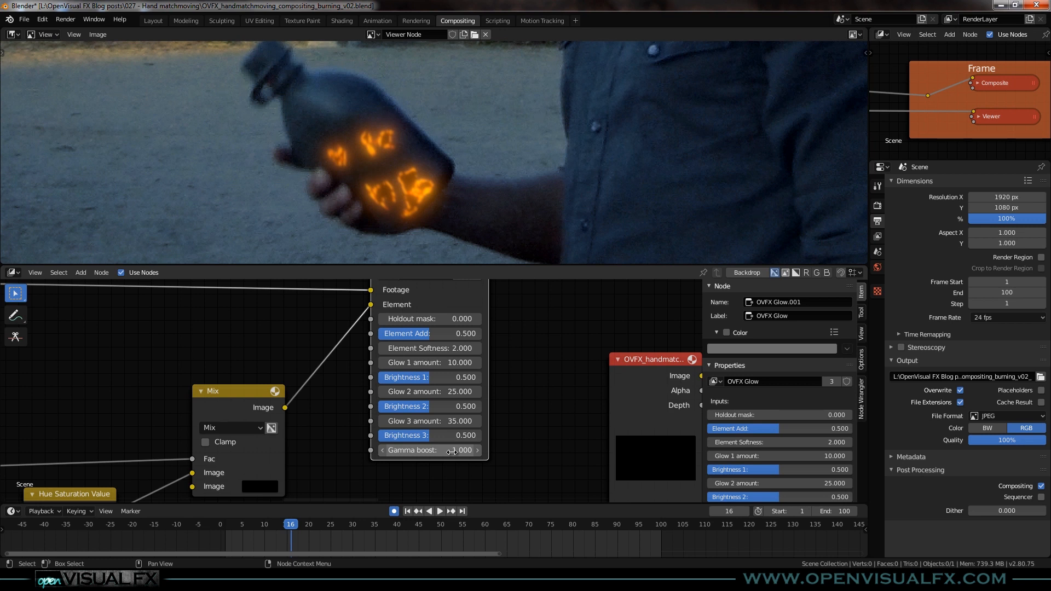
Preview the sparks image sequence and scrub between frames 20 and 6
scroll(572, 393, "down", 1)
middle_click_drag(573, 393, 303, 452)
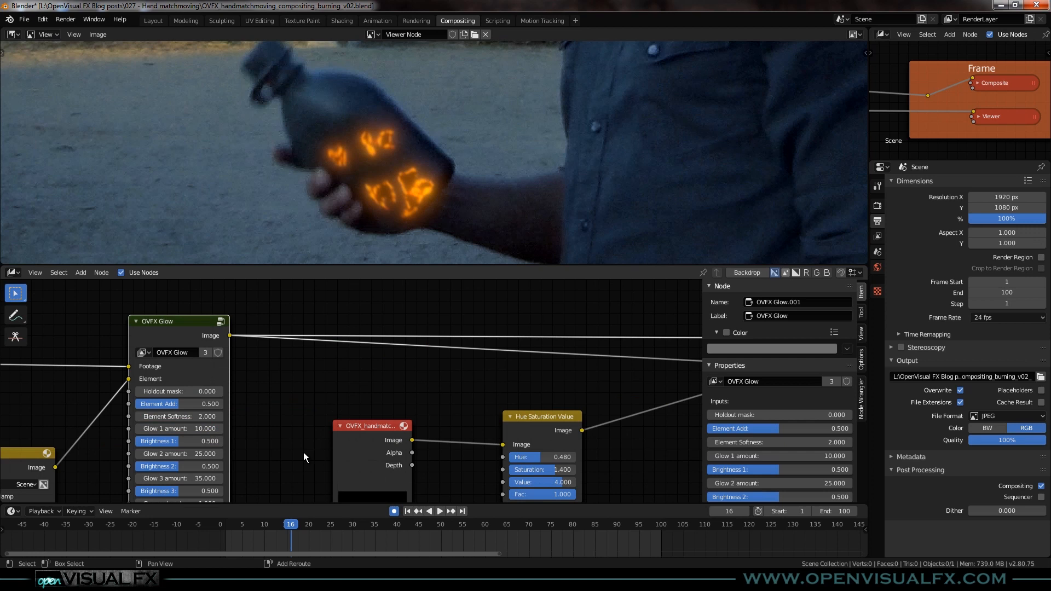
scroll(389, 388, "down", 2)
middle_click_drag(272, 374, 186, 338)
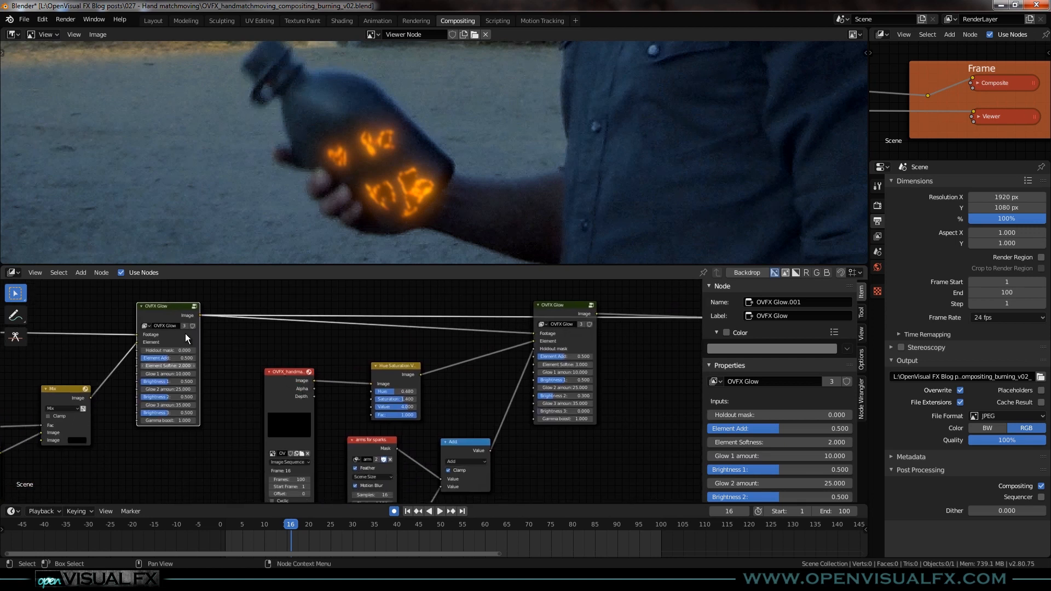
left_click(284, 376, "ctrl+shift")
left_click_drag(295, 525, 308, 528)
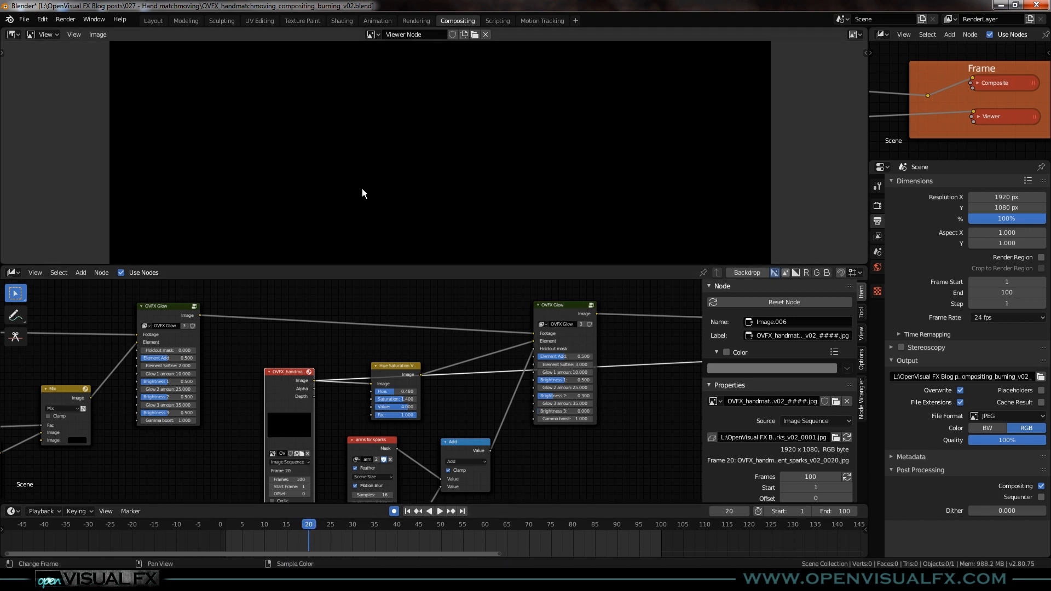
left_click(263, 527)
left_click_drag(263, 528, 248, 525)
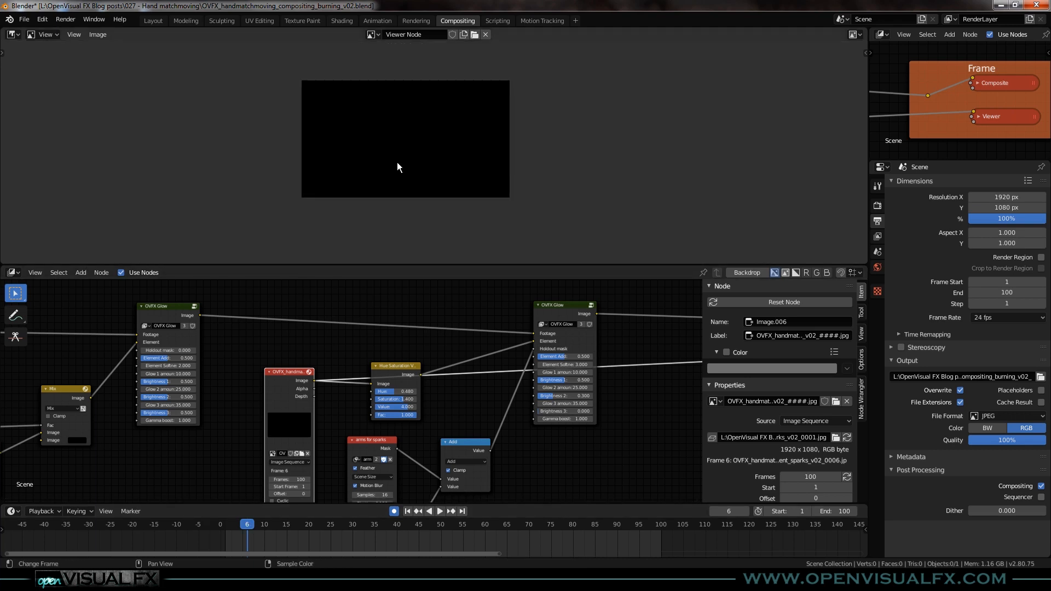
Go to frame 27 and preview the sparks' color correction and the second OVFX Glow node
scroll(397, 167, "up", 3)
scroll(317, 386, "up", 2)
left_click_drag(324, 530, 339, 527)
middle_click_drag(398, 387, 334, 325)
left_click(363, 298)
middle_click_drag(462, 366, 366, 438)
left_click(388, 369)
left_click(457, 288)
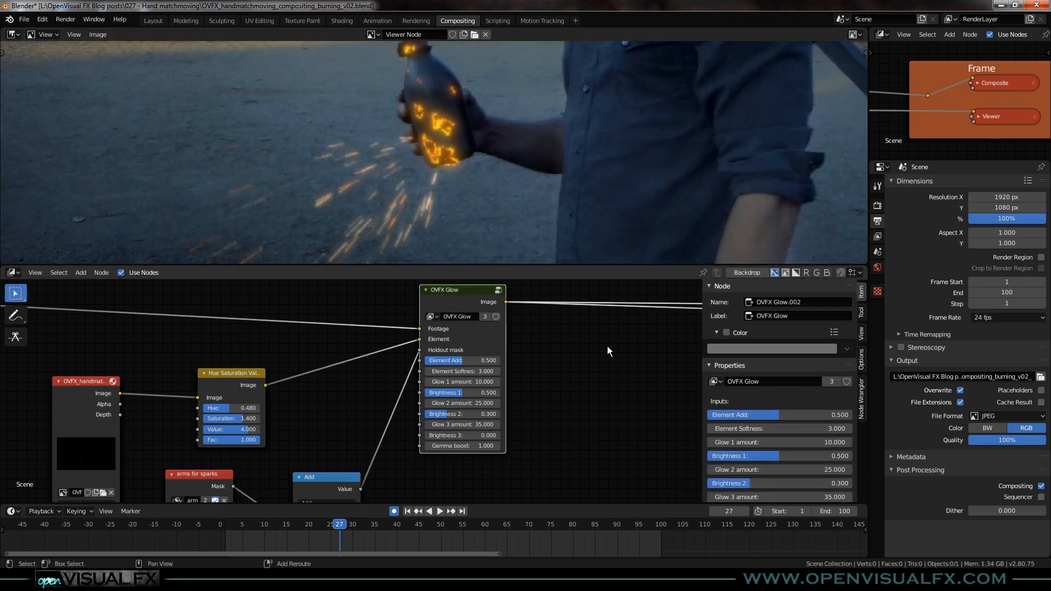
Preview the final Alpha Over node that adds the smoke and examine the whole actor and bottle
scroll(596, 341, "down", 2)
middle_click_drag(700, 356, 461, 350)
middle_click_drag(598, 360, 461, 267)
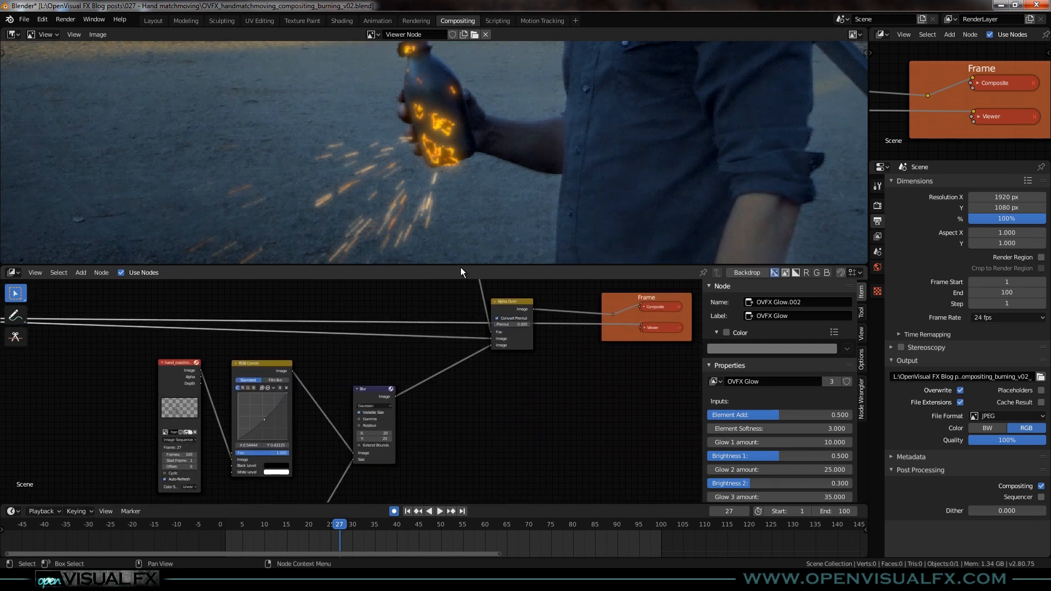
left_click(510, 301, "ctrl+shift")
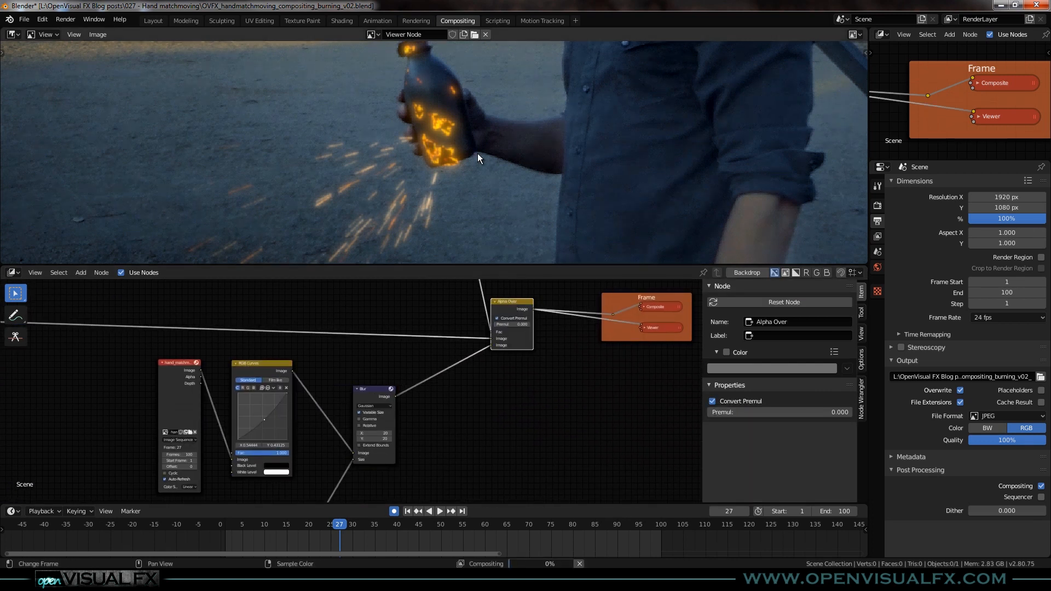
scroll(479, 154, "down", 2)
scroll(479, 154, "up", 1)
middle_click_drag(481, 155, 449, 189)
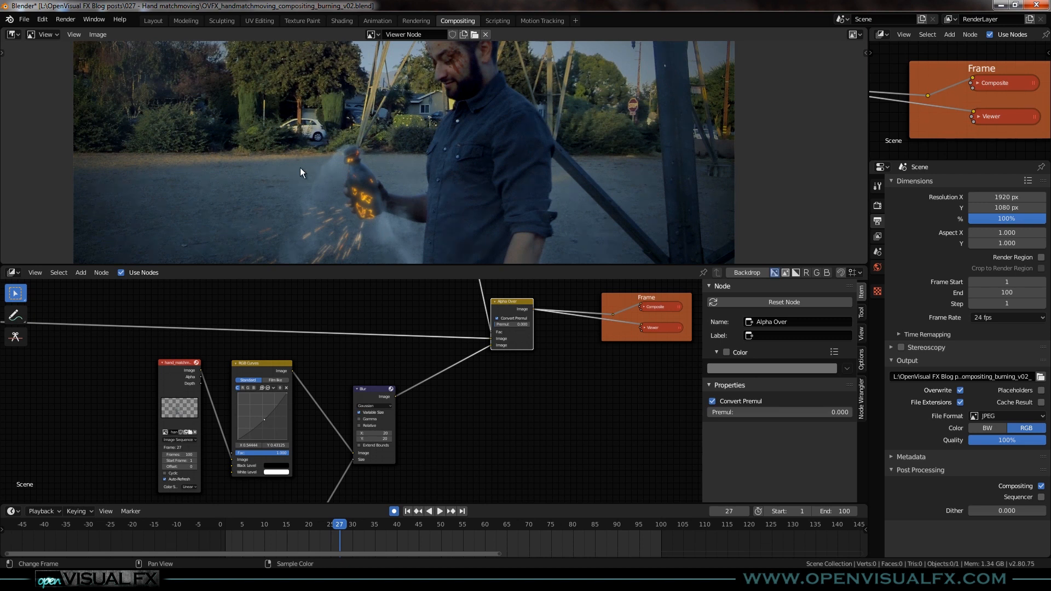
Open the recent file OVFX_handmatchmoving_element_electricity_v01.blend, discarding the current file's changes
left_click(30, 20)
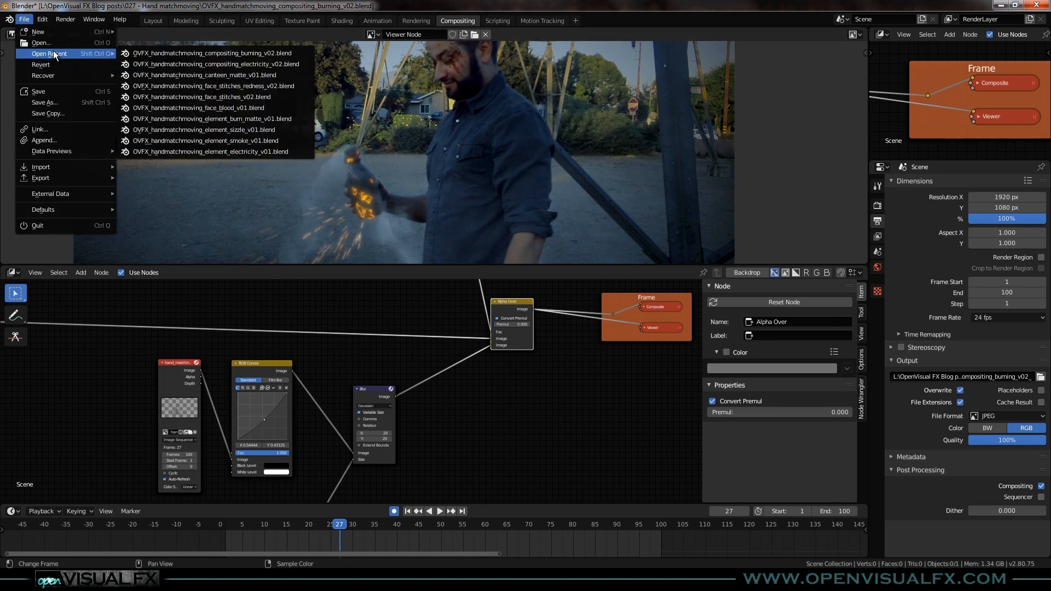
left_click(218, 149)
left_click(550, 303)
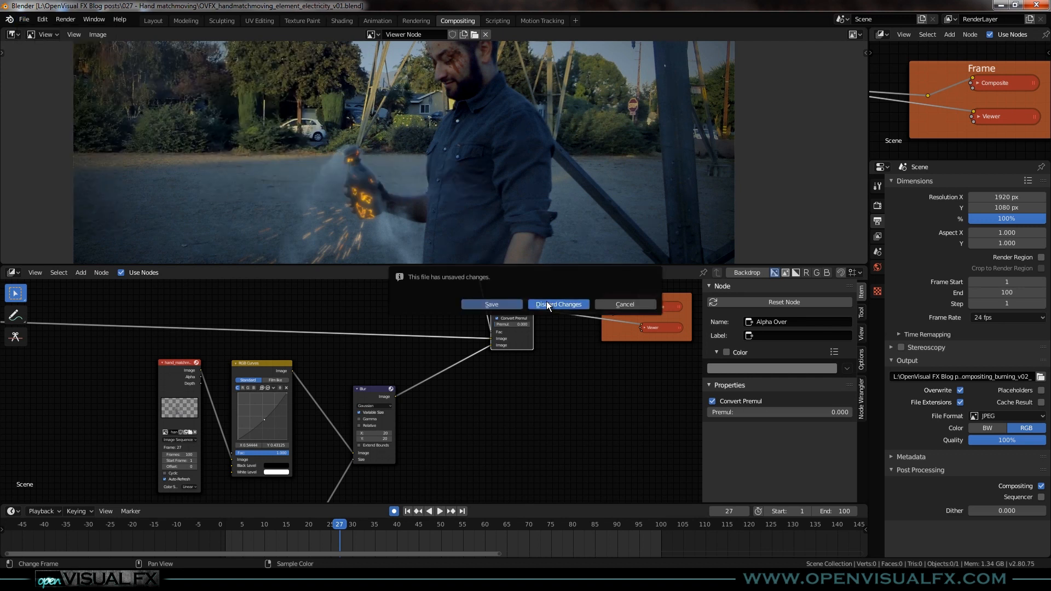
scroll(319, 386, "up", 4)
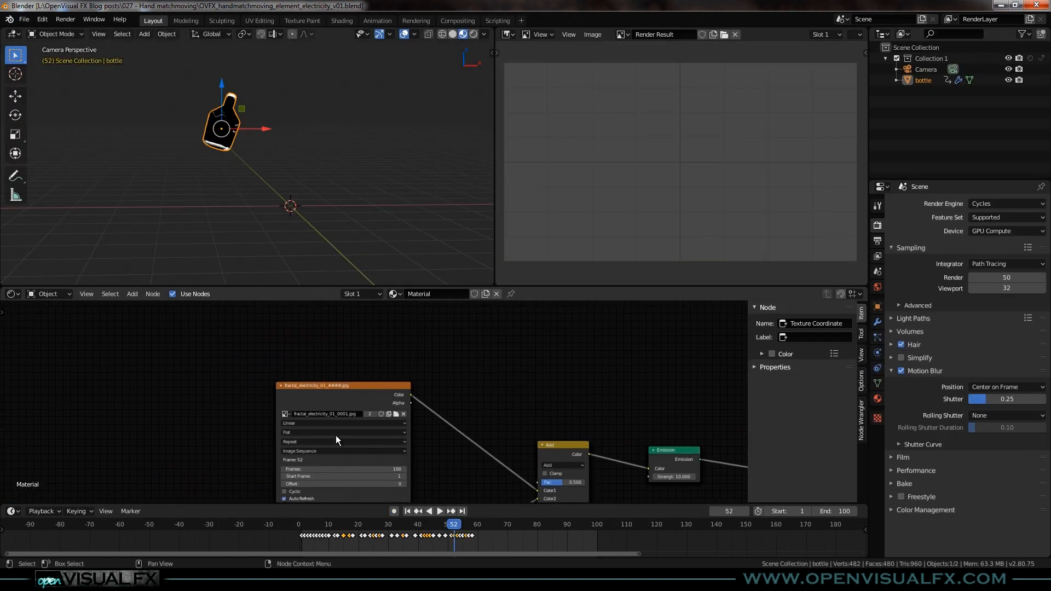
Go to frame 22 to examine the fractal electricity texture on the animated bottle
left_click(368, 527)
key("space")
key("Escape")
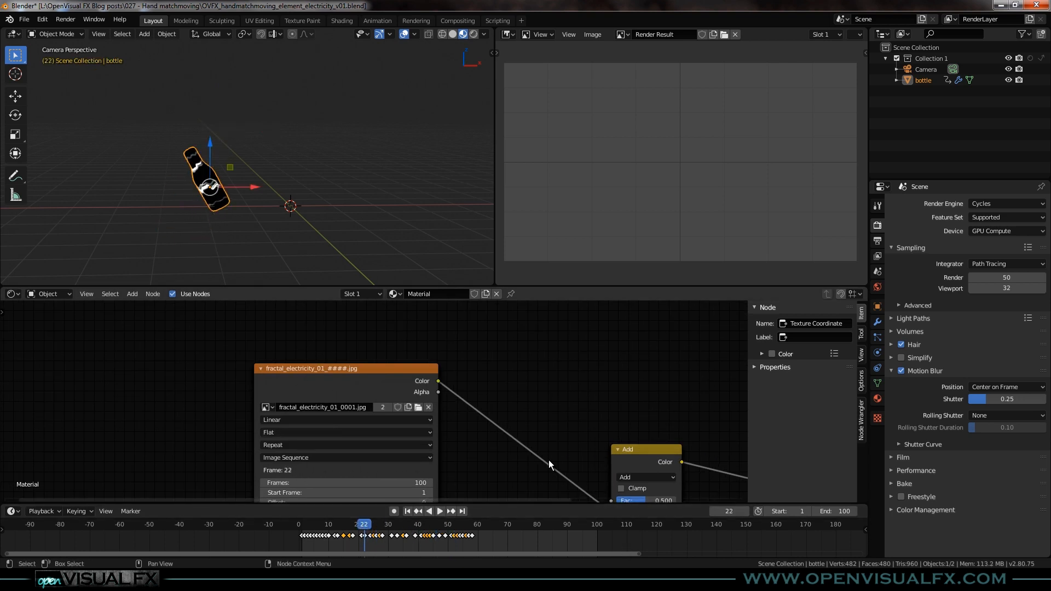
Switch to the fractal_electricity_Natron_v01 project in Natron and open the SeNoise1 node's properties
left_click(777, 524)
middle_click_drag(498, 480, 523, 460)
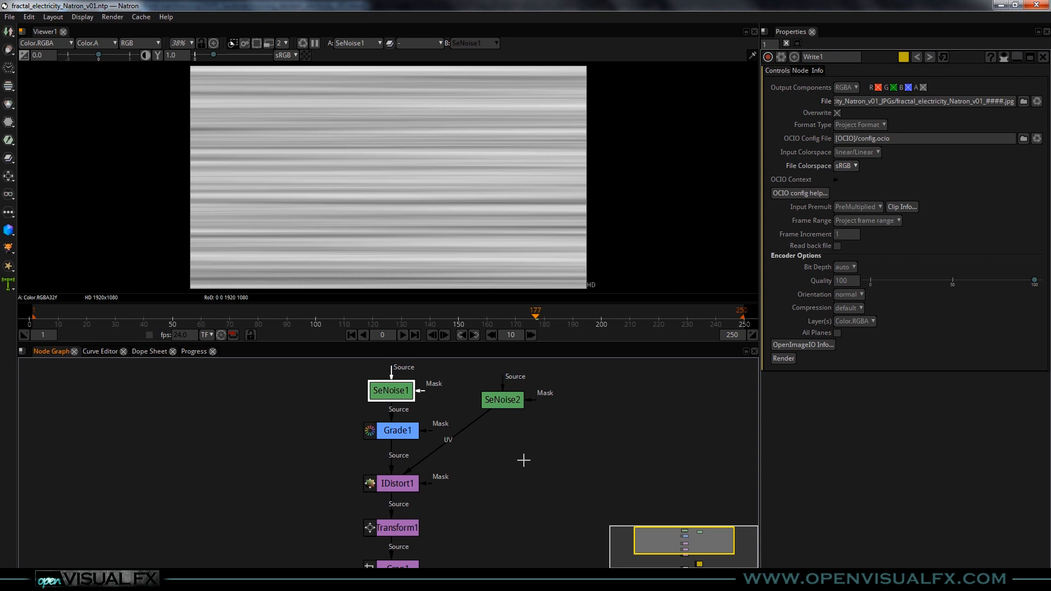
left_click_drag(401, 390, 400, 389)
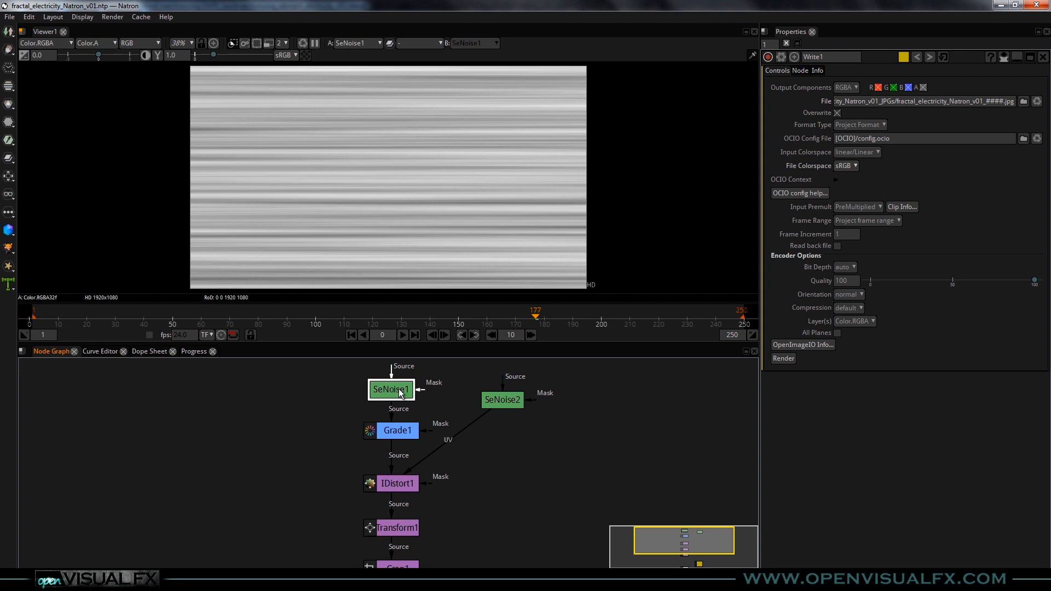
double_click(392, 389)
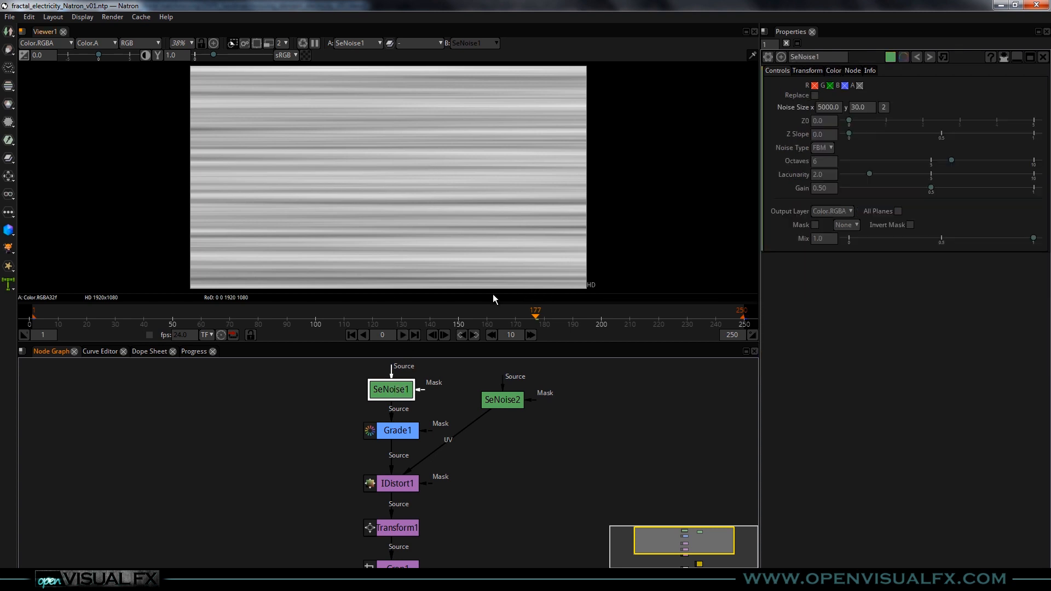
Review SeNoise1's noise and transform settings, and scrub to frame 187 to examine its animated translation
left_click(807, 71)
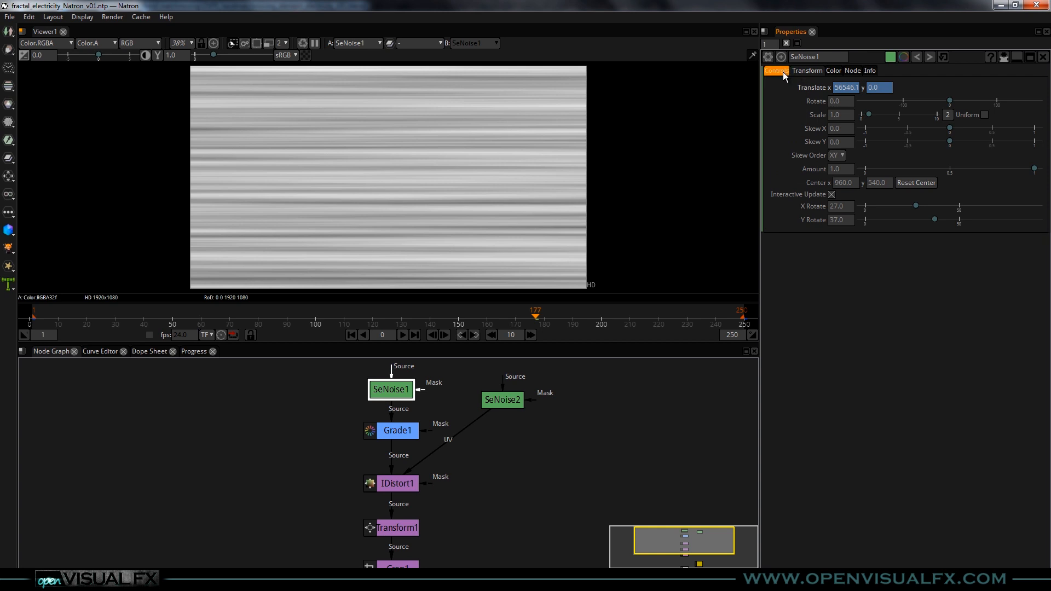
left_click(783, 72)
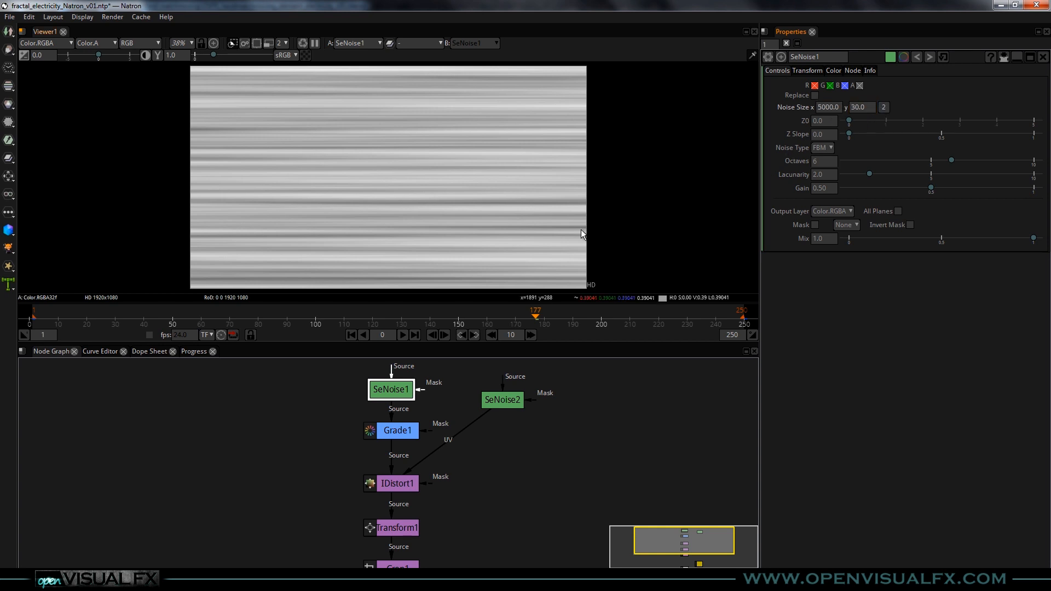
left_click(808, 70)
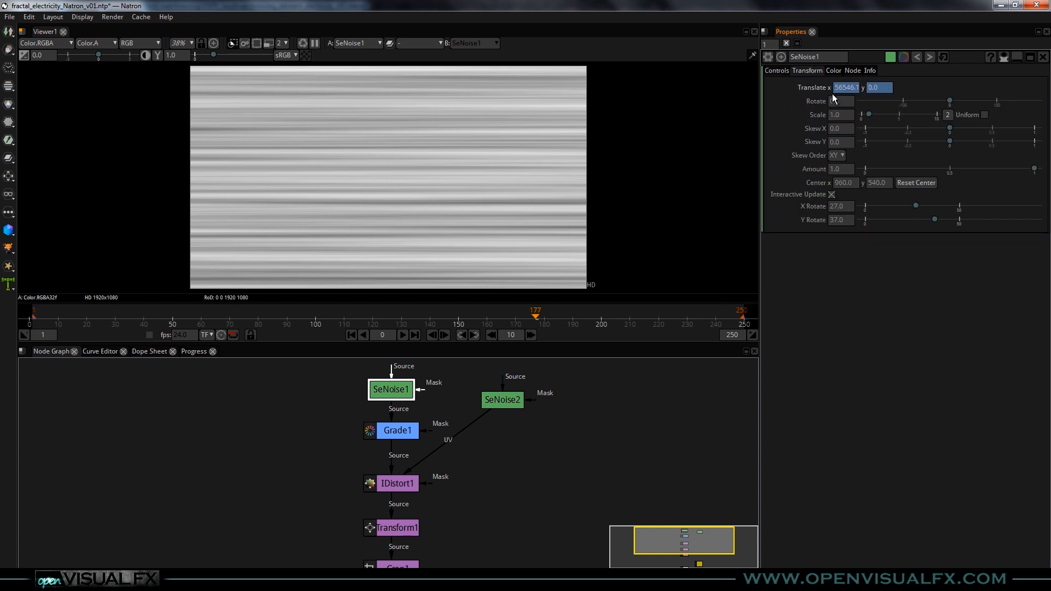
left_click_drag(158, 319, 564, 318)
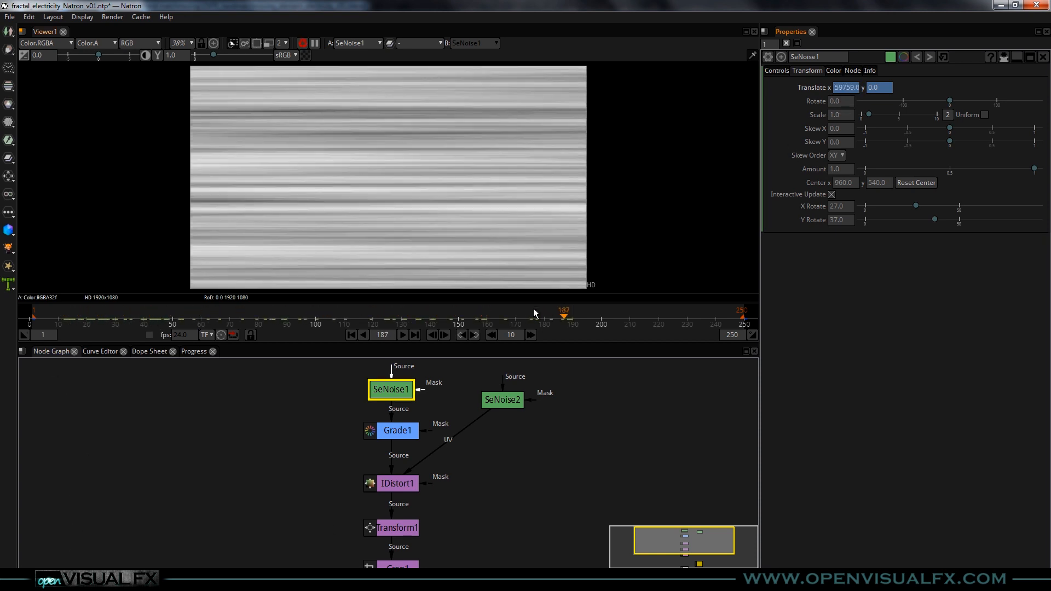
View the Grade1 node's output and scrub the timeline to frame 133
left_click(400, 434)
key("1")
left_click(351, 310)
left_click_drag(351, 310, 409, 343)
View the SeNoise2 node's output and examine its noise and transform settings
left_click(516, 404)
key("1")
left_click(404, 390)
left_click(514, 408)
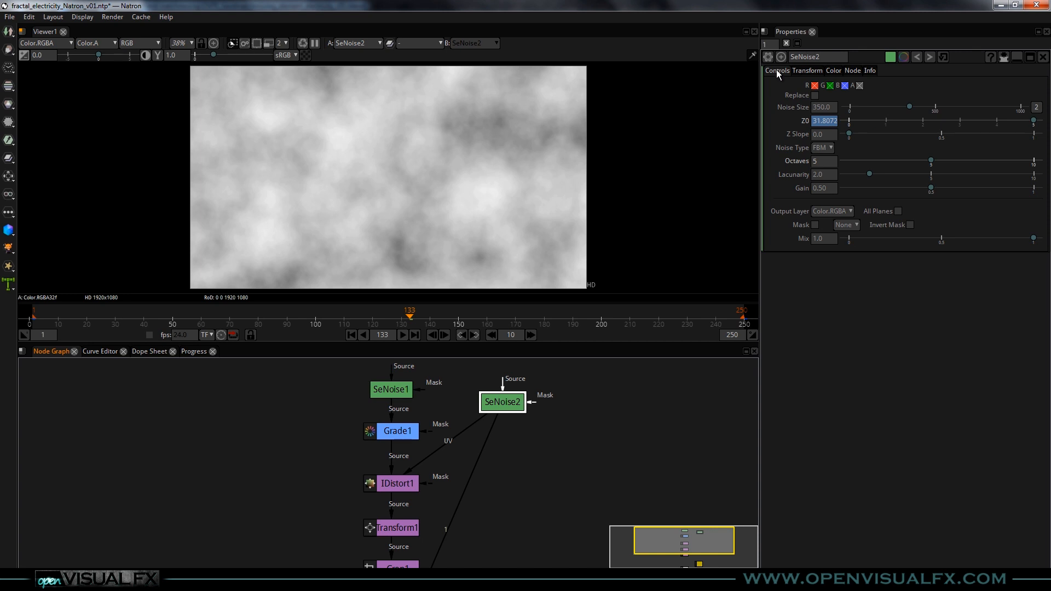
left_click(808, 70)
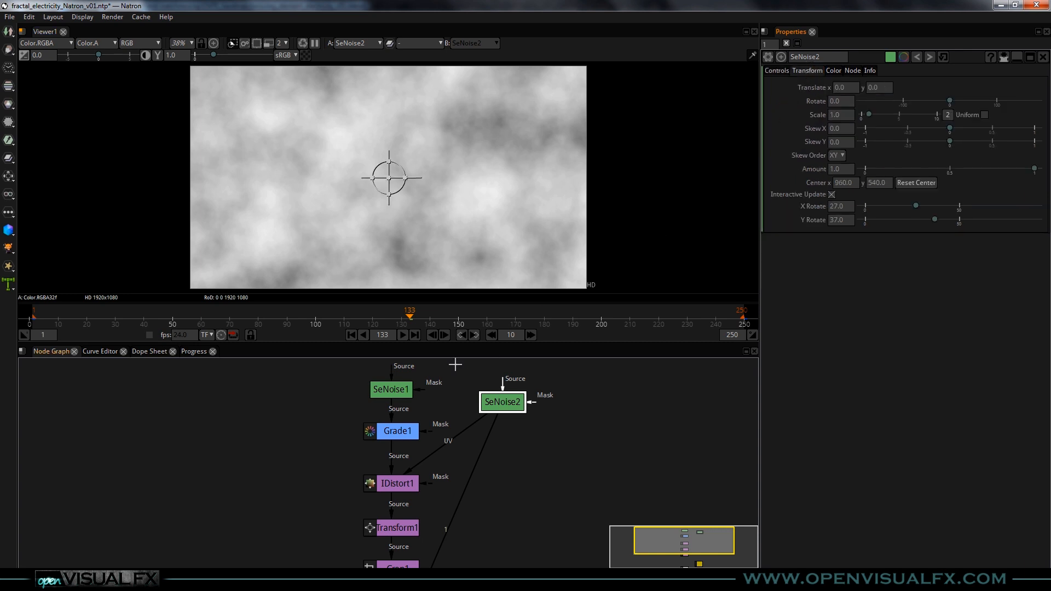
Scrub the timeline to frame 83 to check SeNoise2's animation, and view the Grade1 node's output
left_click_drag(387, 320, 266, 348)
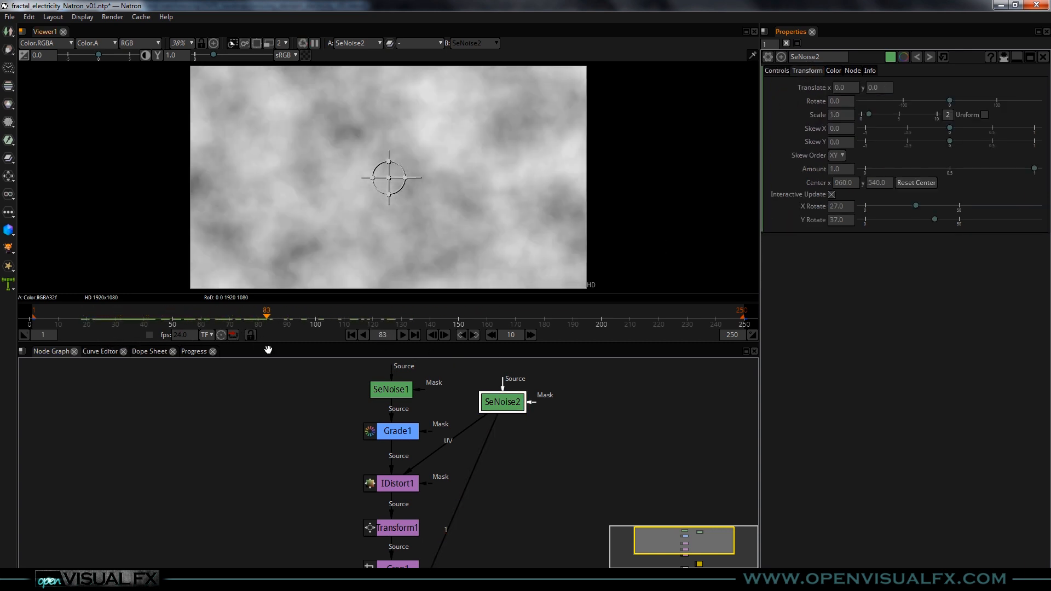
left_click(400, 433)
key("1")
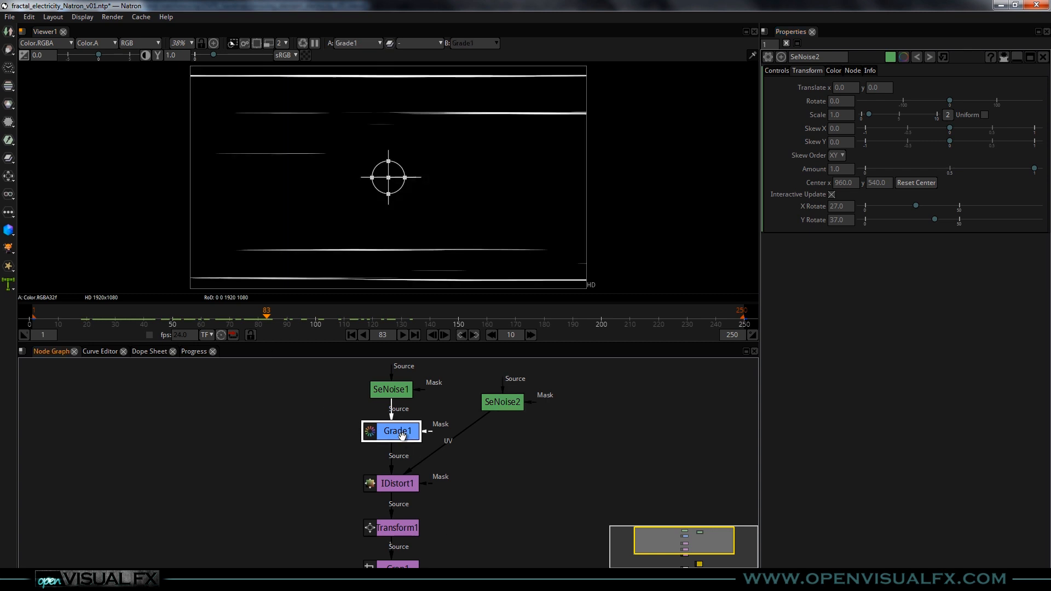
View the IDistort1 node's output and open its properties
left_click(407, 485)
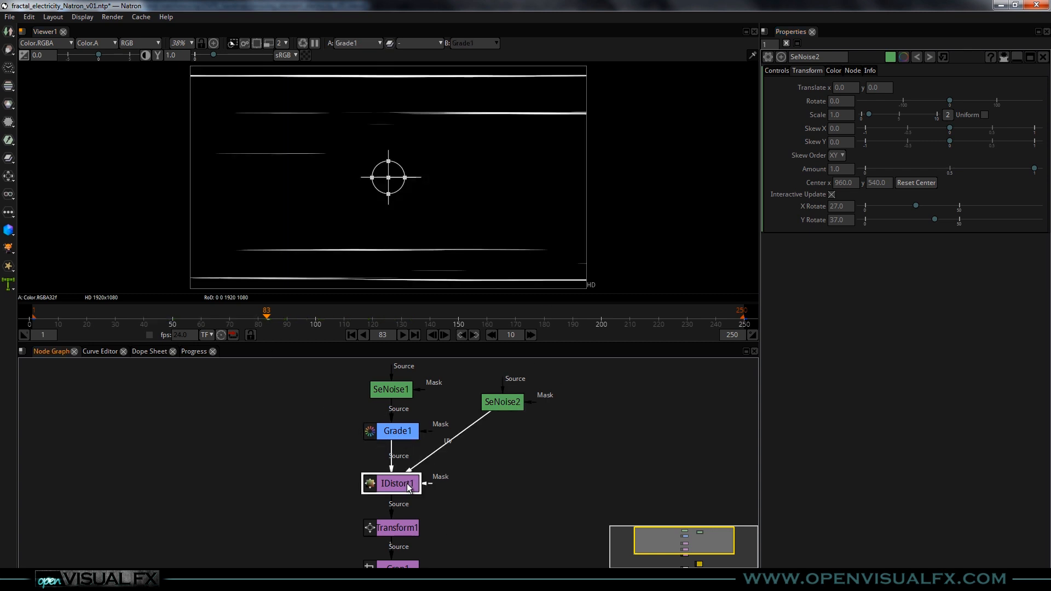
key("1")
double_click(408, 486)
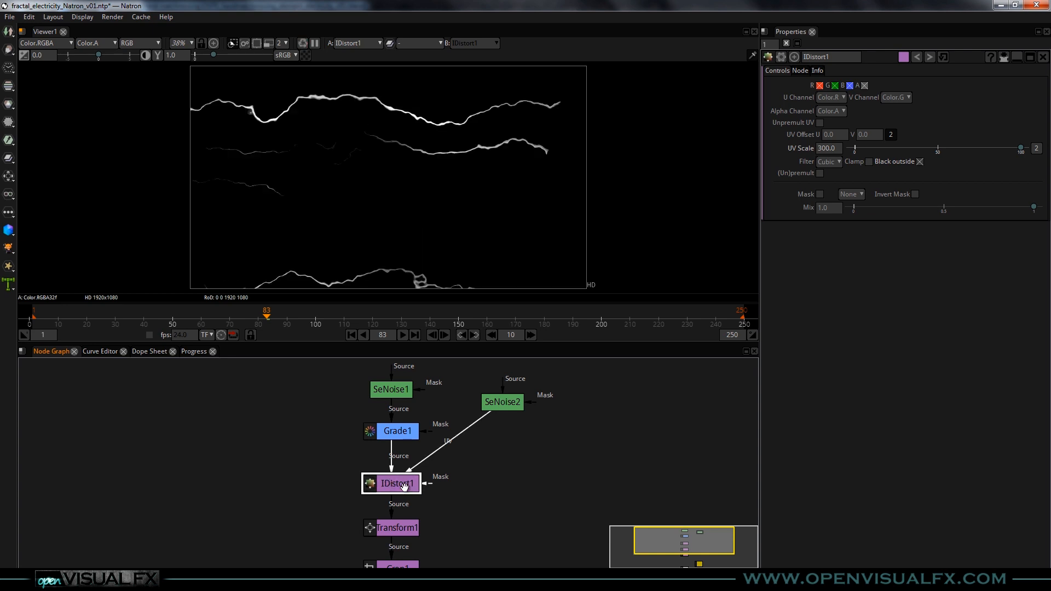
left_click_drag(402, 482, 401, 481)
Set the UV Scale of IDistort1 to 200
left_click(825, 148)
left_click(825, 149)
key("shift+Home")
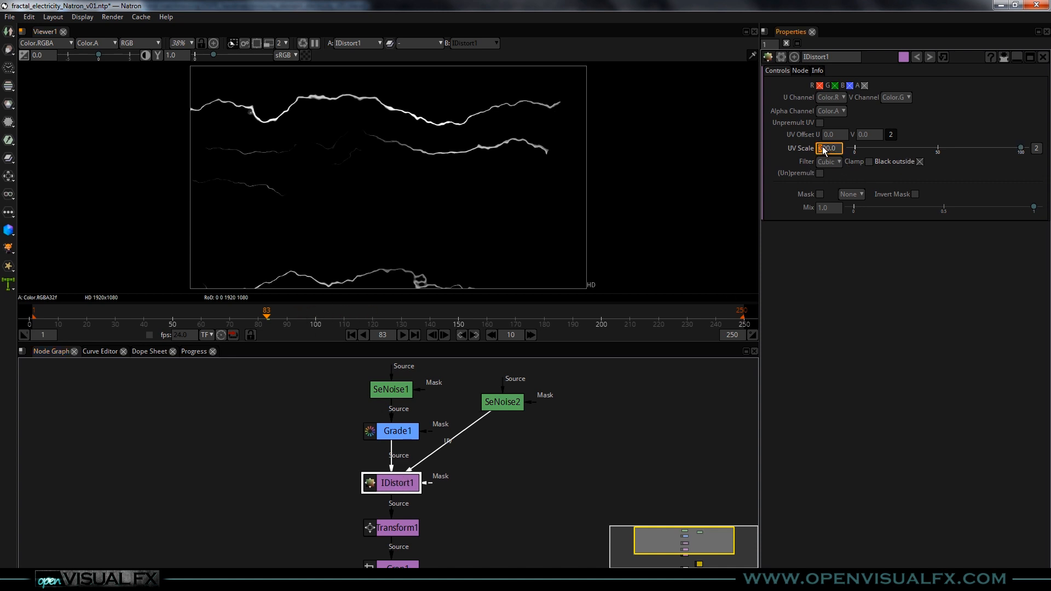
key("Down")
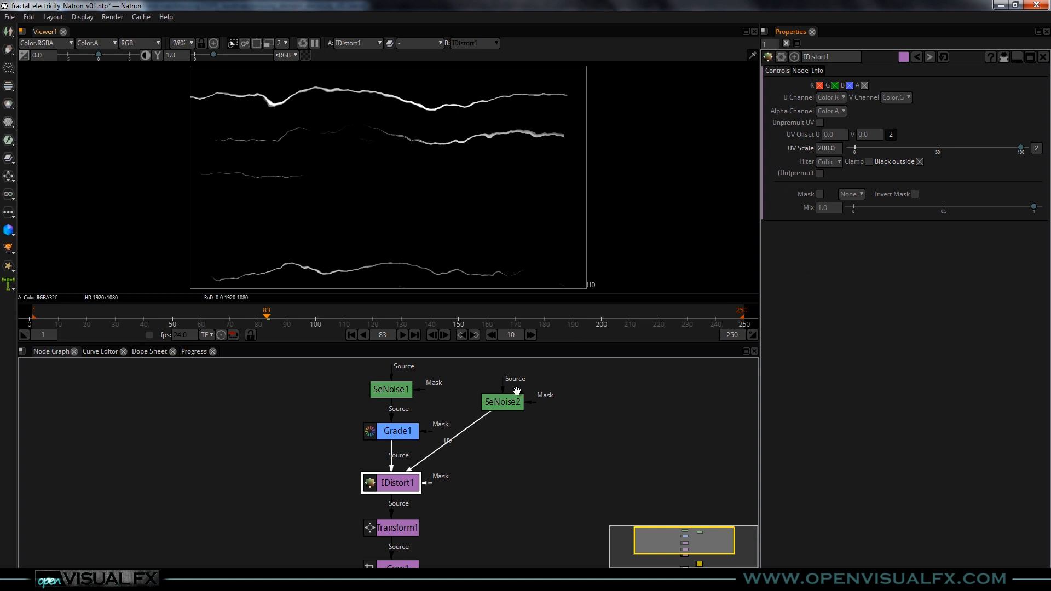
View the outputs of the Transform1 and Crop1 nodes, and examine the Write1 node connected to Crop1
middle_click_drag(464, 436, 451, 356)
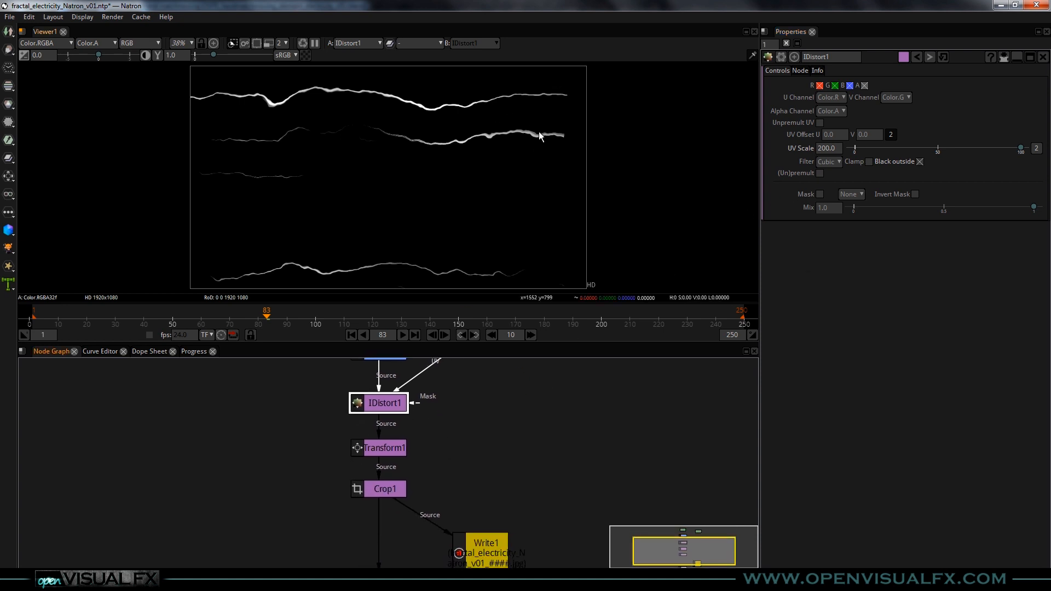
left_click(398, 448)
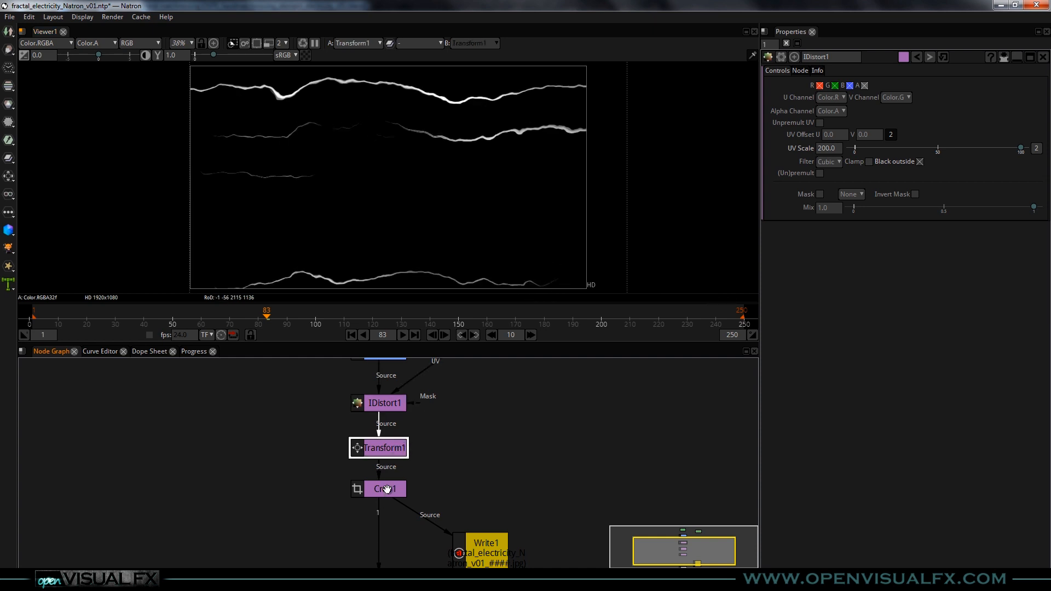
left_click(385, 489)
key("1")
scroll(414, 470, "down", 1)
scroll(413, 471, "down", 1)
middle_click_drag(427, 504, 432, 452)
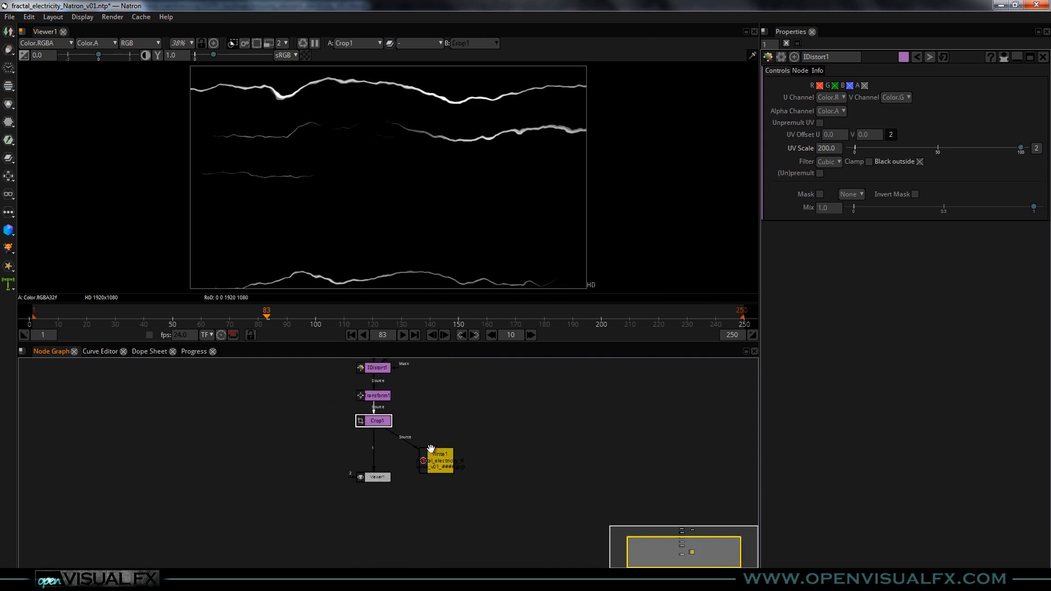
scroll(433, 452, "up", 3)
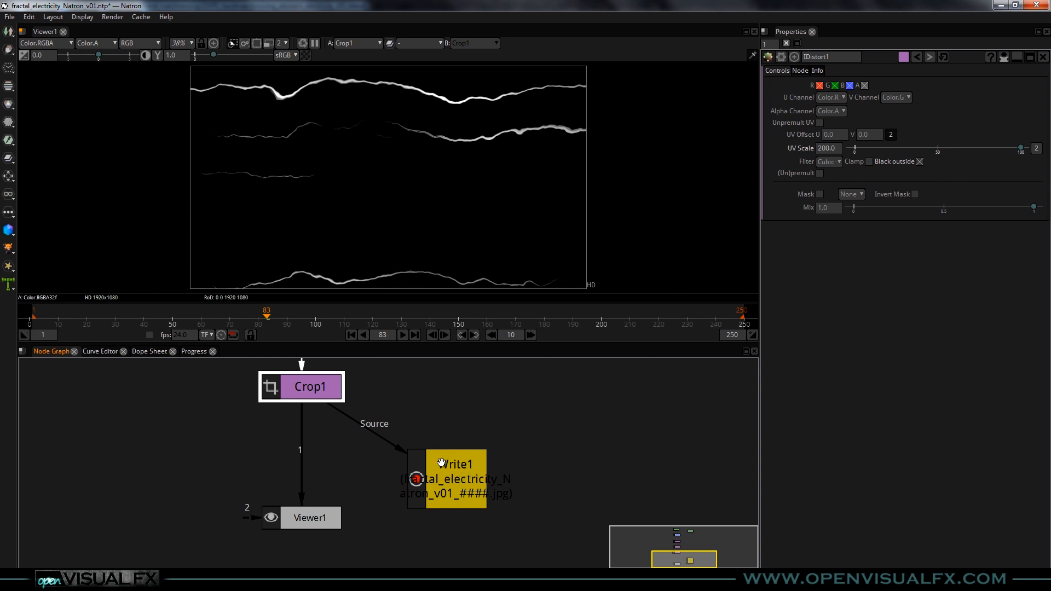